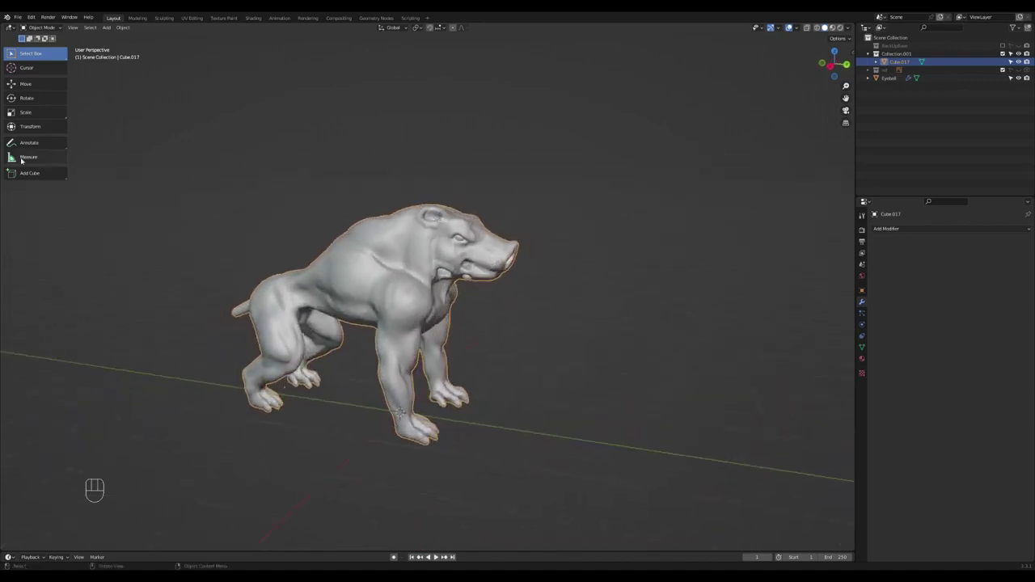
Sketch annotation outlines of horns above the creature's head and smaller spikes below its jaw
click(29, 142)
click(443, 217)
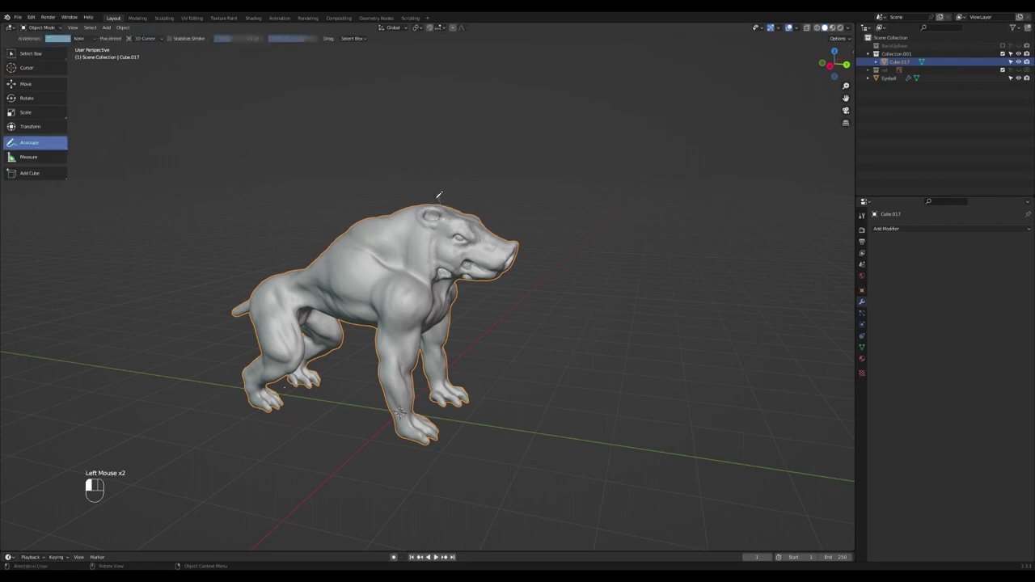
drag(395, 175, 352, 146)
click(447, 240)
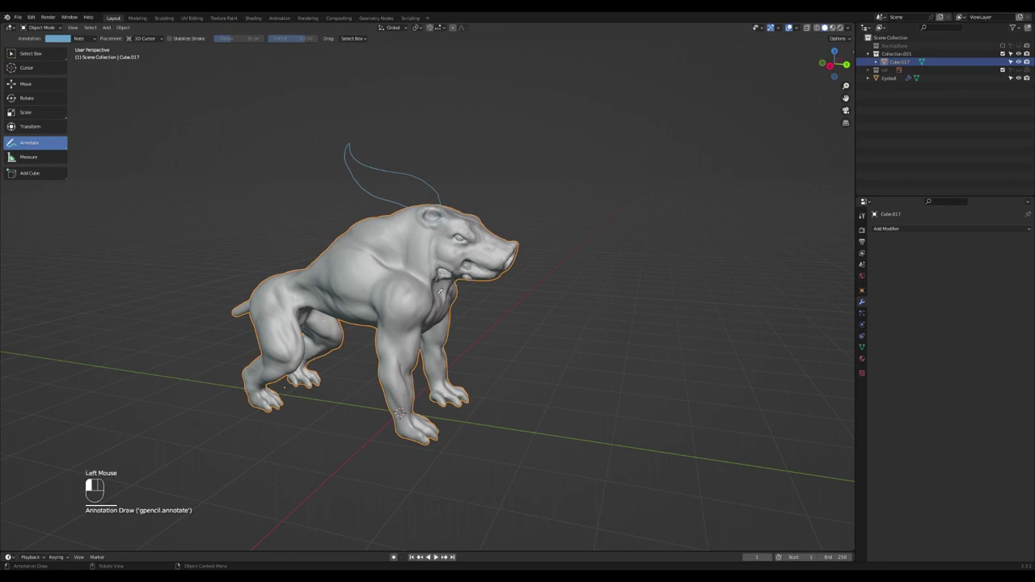
mouse_move(464, 279)
mouse_down()
mouse_move(471, 290)
mouse_move(466, 269)
mouse_move(491, 273)
mouse_up()
drag(490, 278, 492, 280)
mouse_move(470, 214)
mouse_down()
mouse_move(466, 194)
mouse_move(419, 143)
mouse_move(435, 198)
mouse_up()
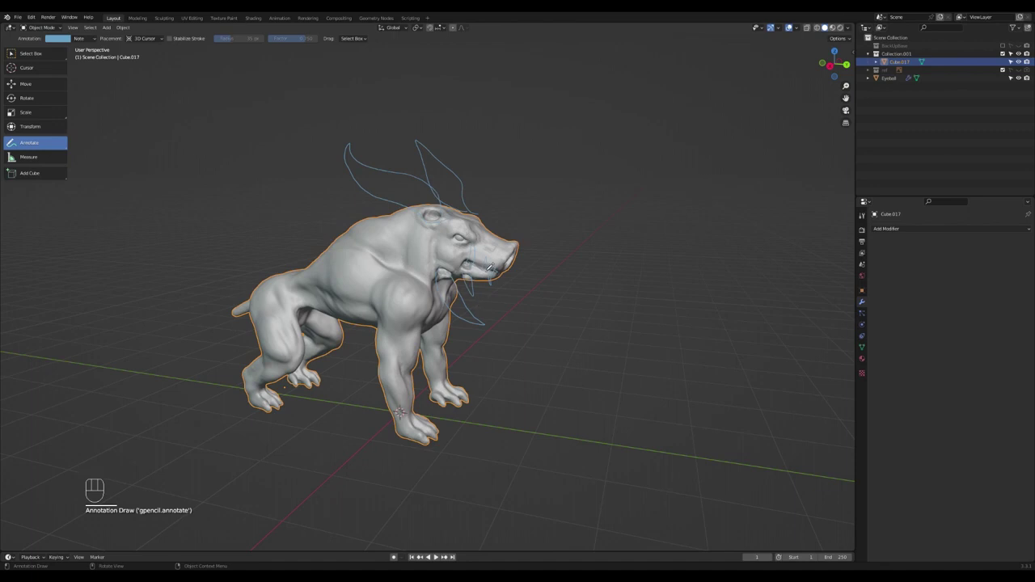
Delete the annotation layer holding the horn sketches and return to the Select Box tool
click(93, 39)
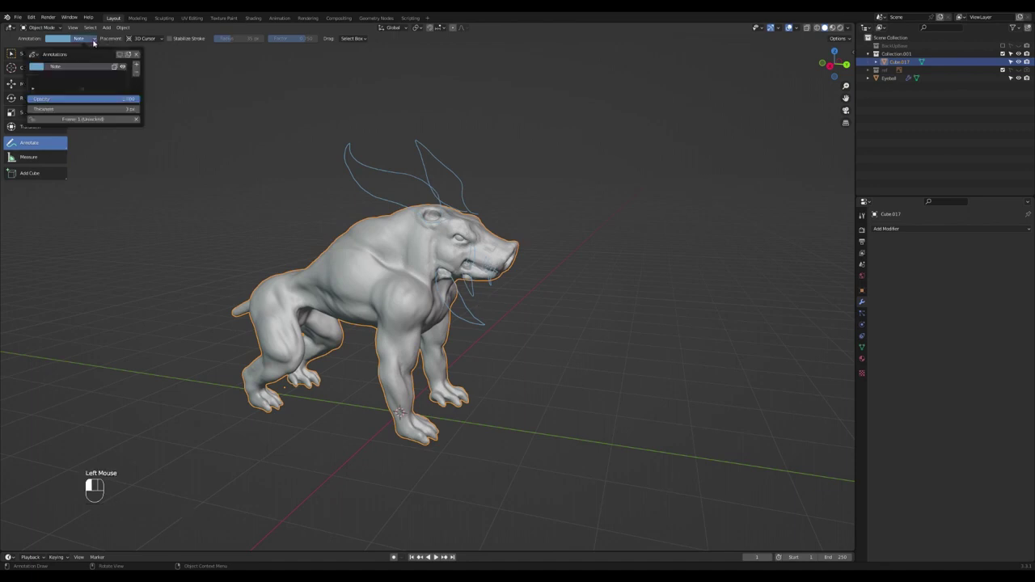
click(136, 73)
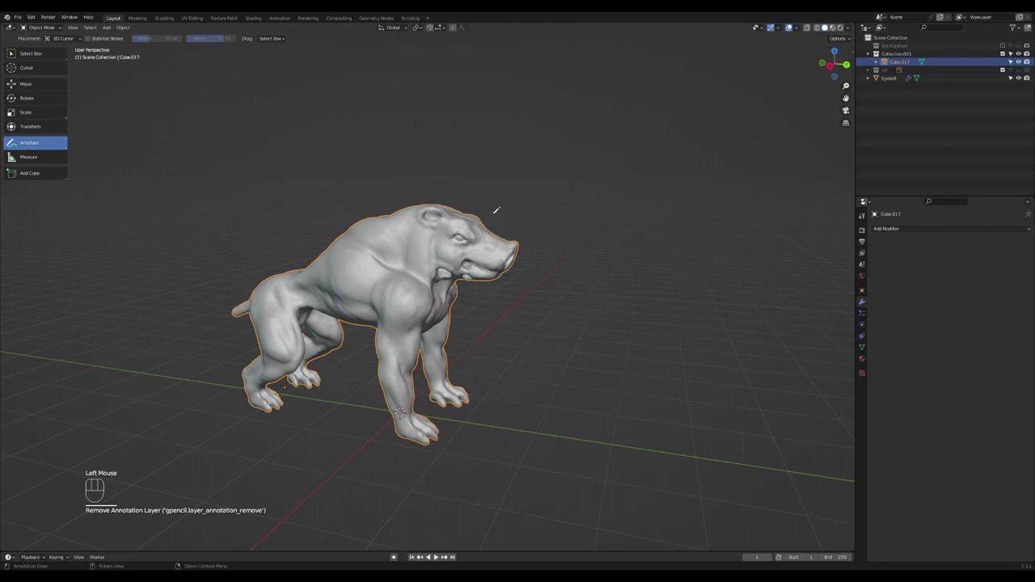
click(52, 56)
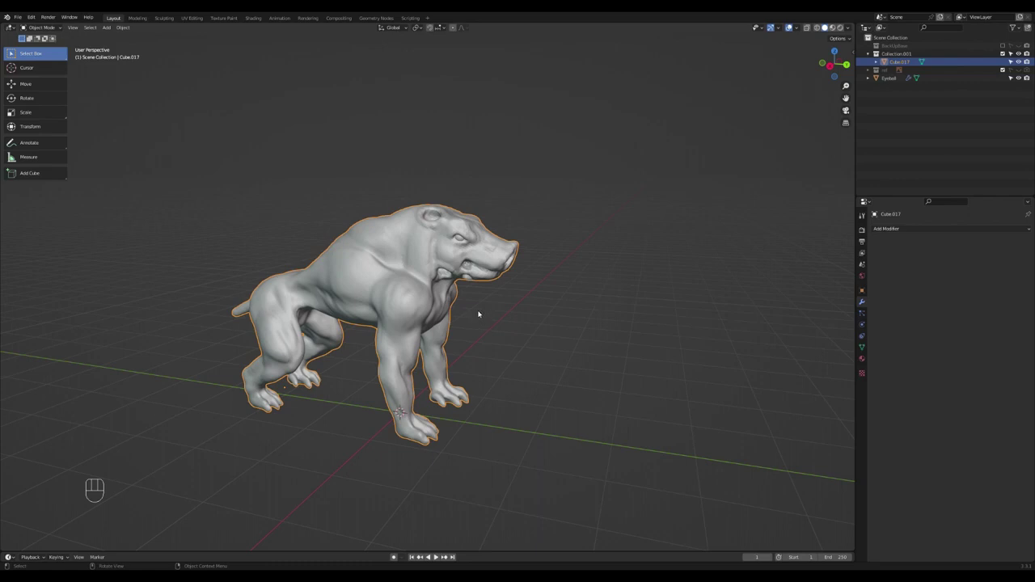
key(shift+a)
mouse_move(478, 314)
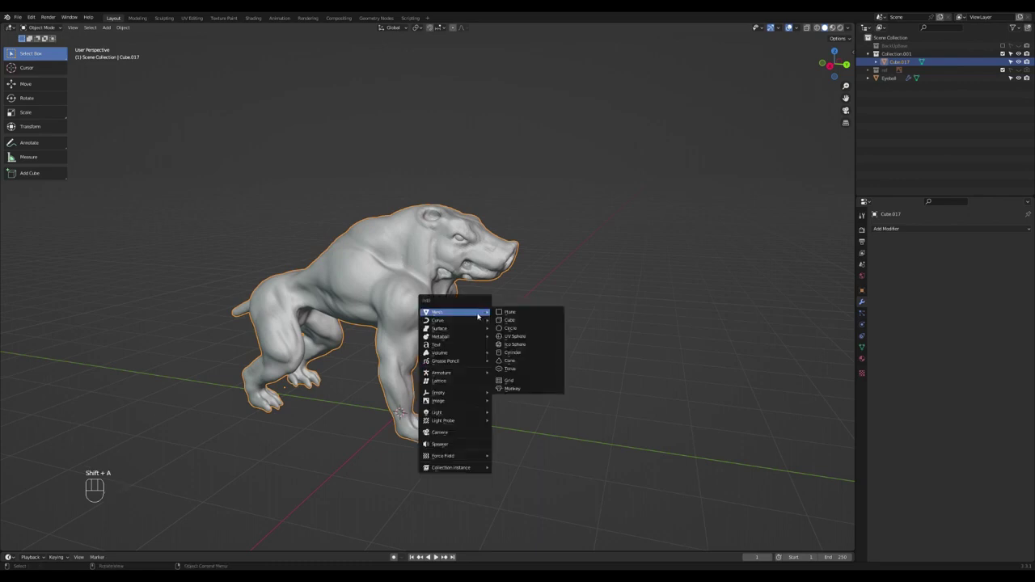
click(527, 356)
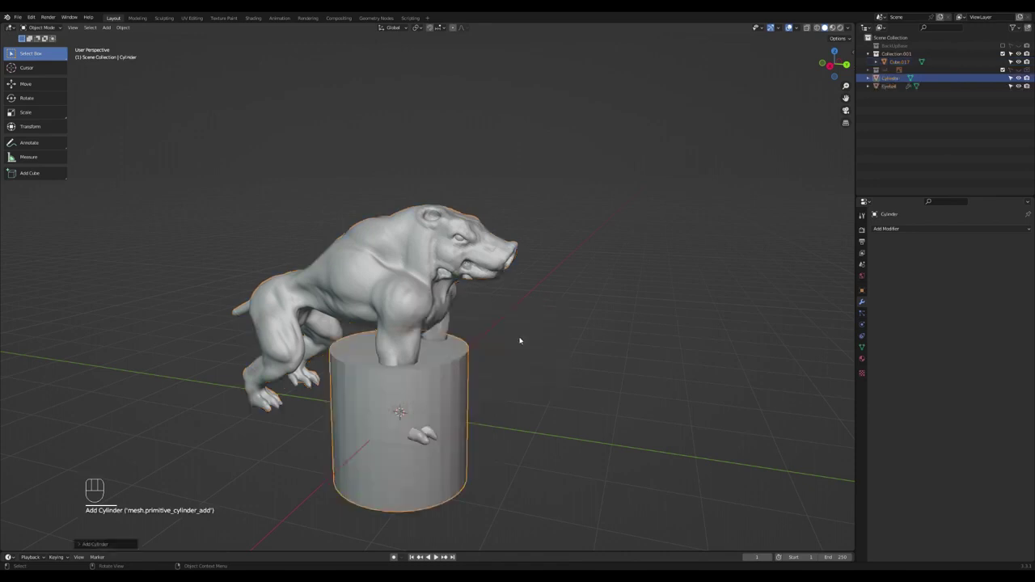
click(437, 359)
key(ctrl+z)
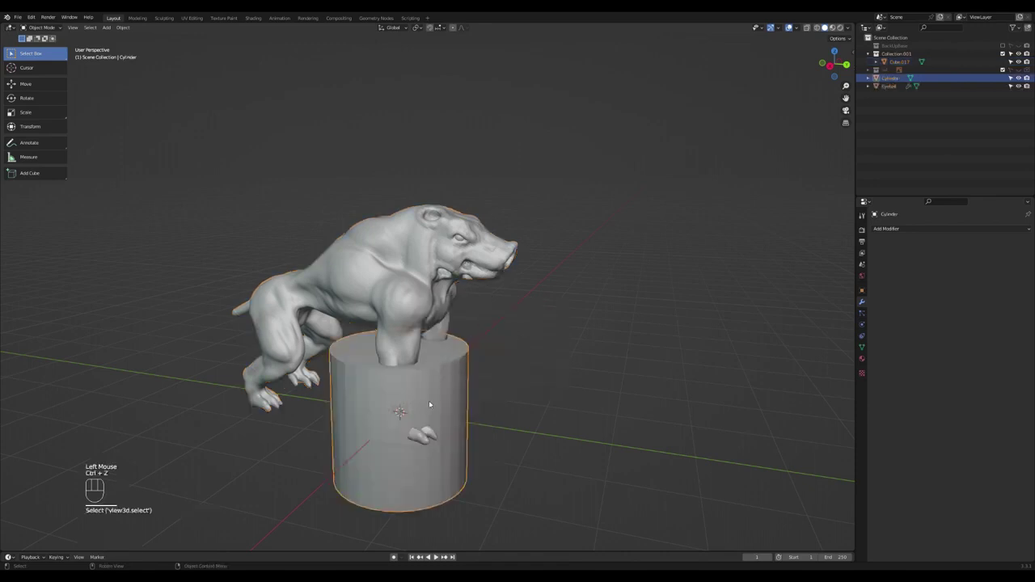
key(ctrl+z)
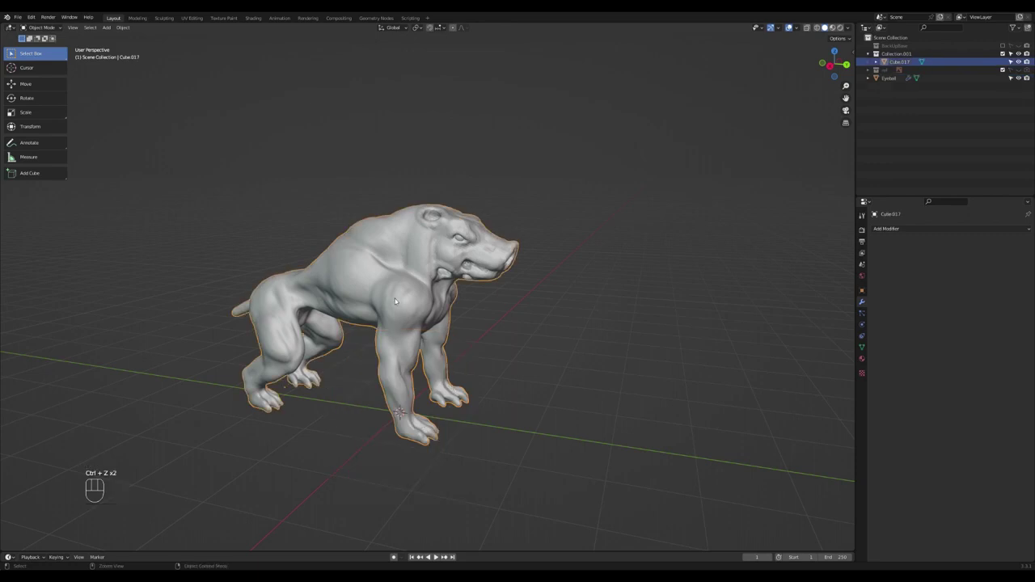
Add a cylinder mesh with 16 vertices at the scene origin
key(shift+a)
mouse_move(441, 311)
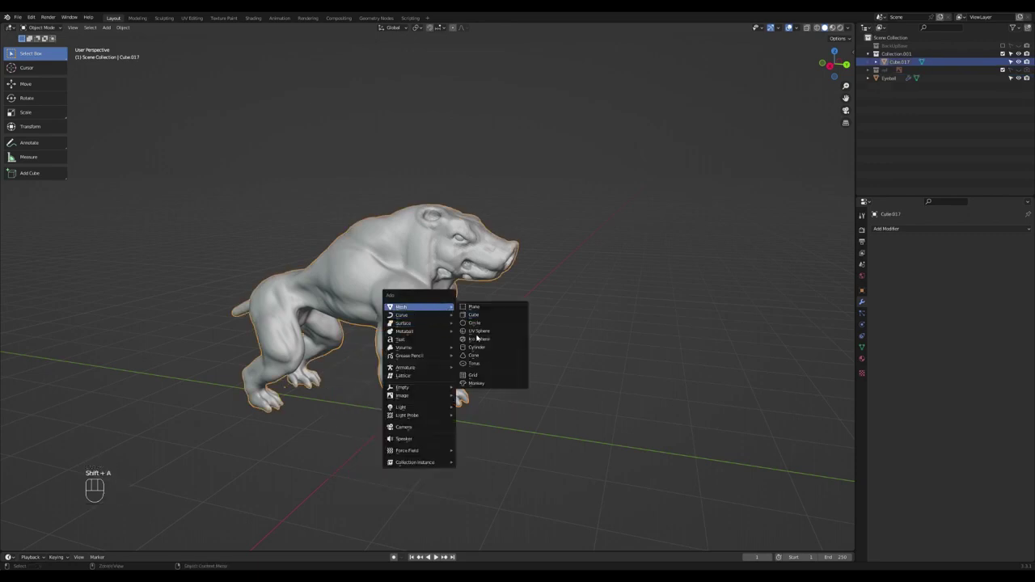
click(491, 349)
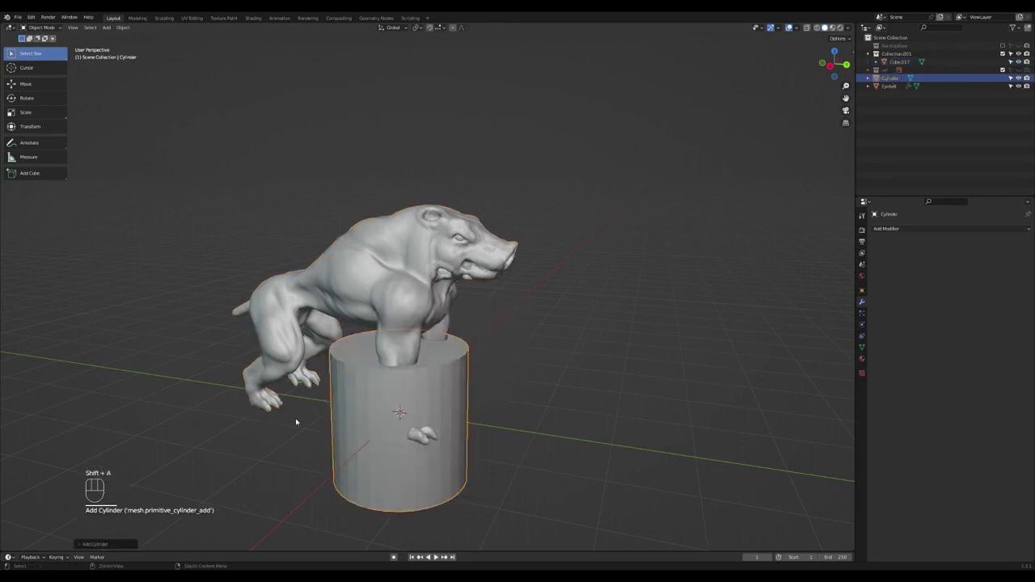
click(85, 544)
click(158, 446)
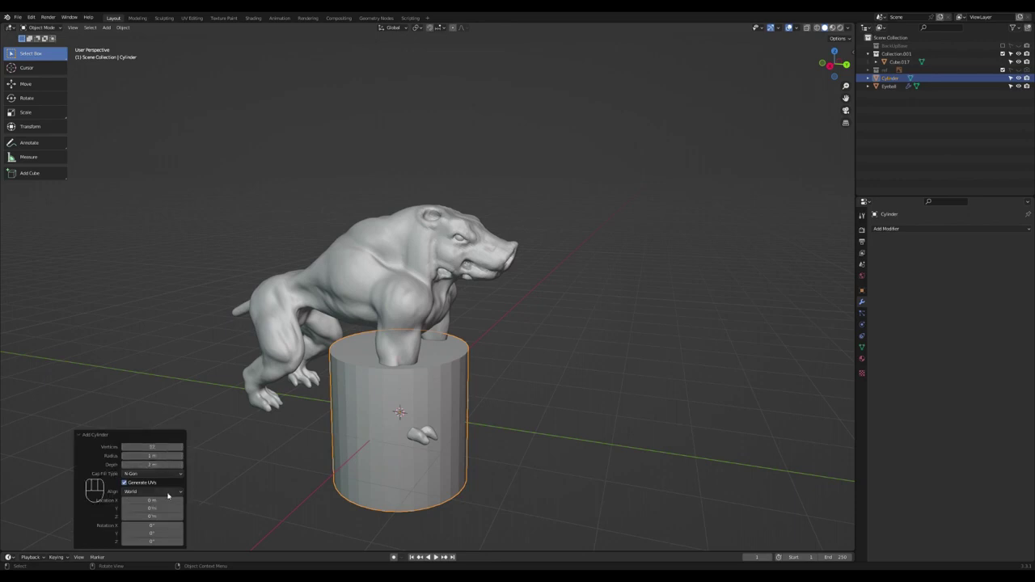
click(161, 446)
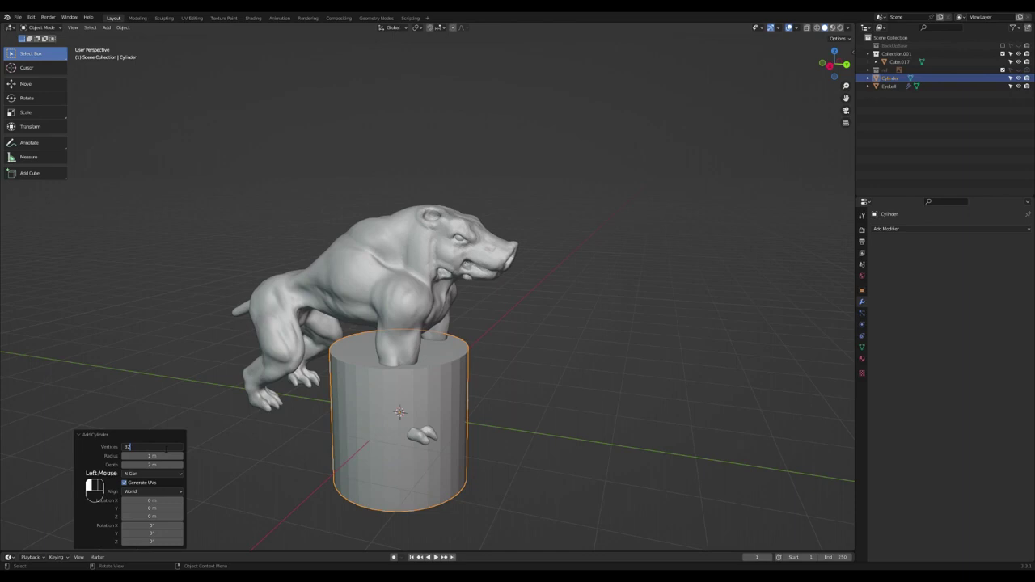
text(16)
key(Return)
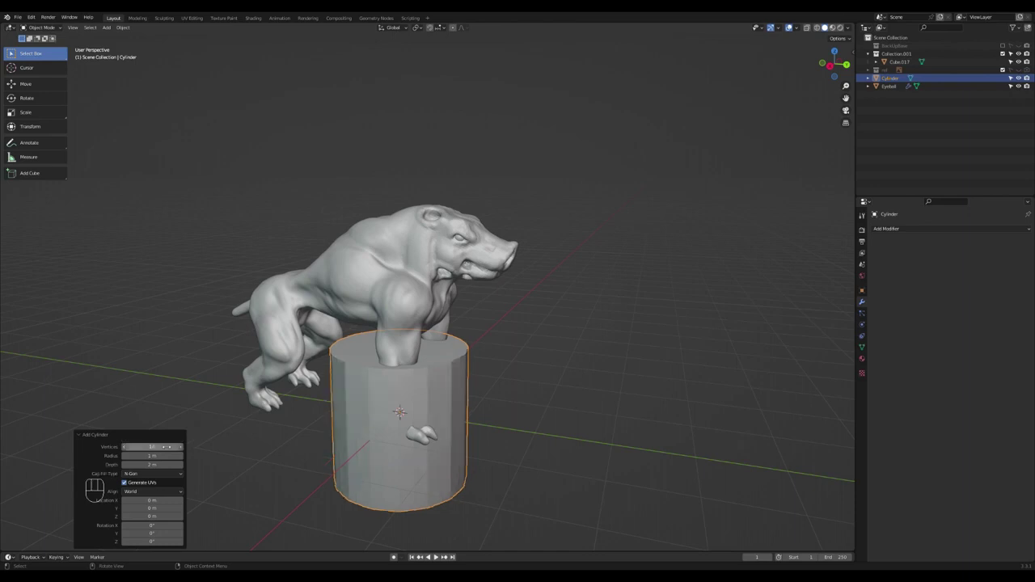
click(423, 389)
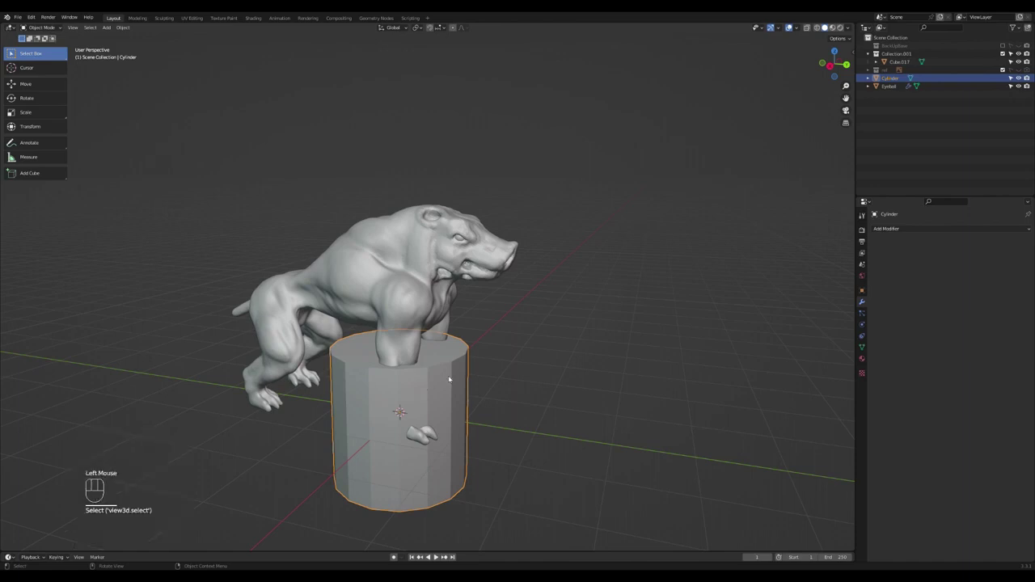
Shrink the cylinder to roughly the size of the creature's ear and place it over the ear in side view
middle_drag(443, 392, 460, 330)
scroll(468, 338, down, 2)
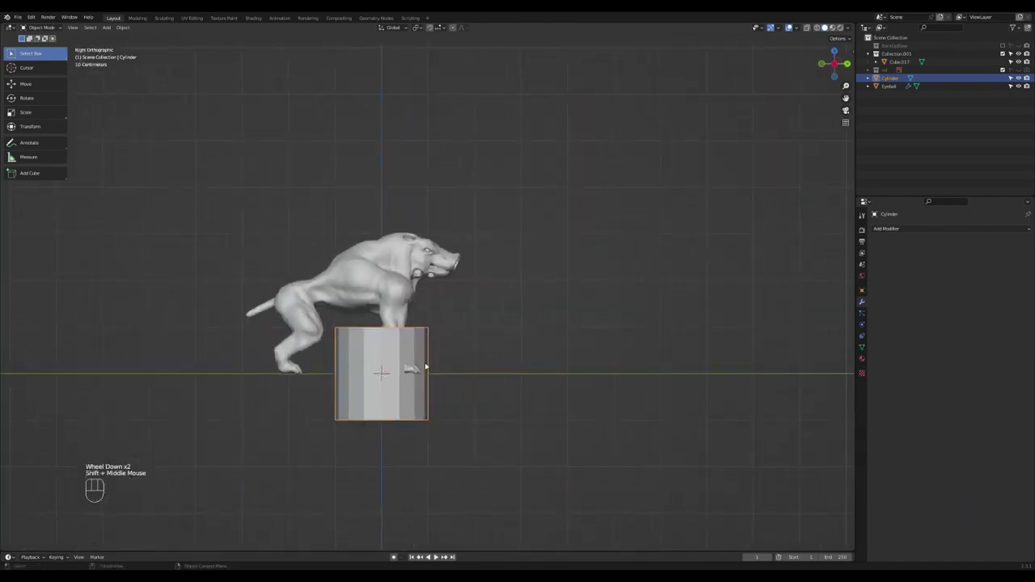
key(g)
click(461, 202)
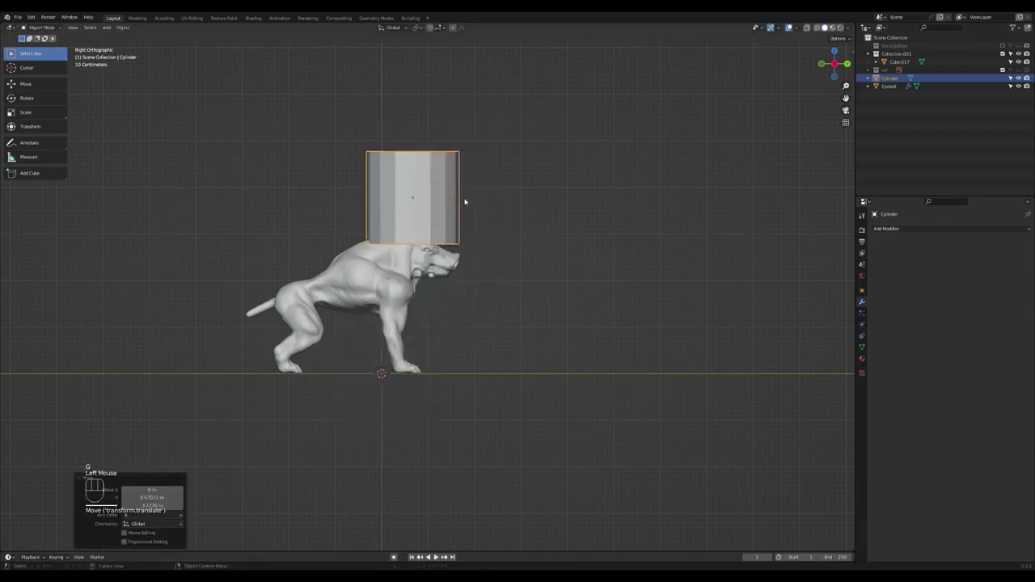
key(s)
click(420, 199)
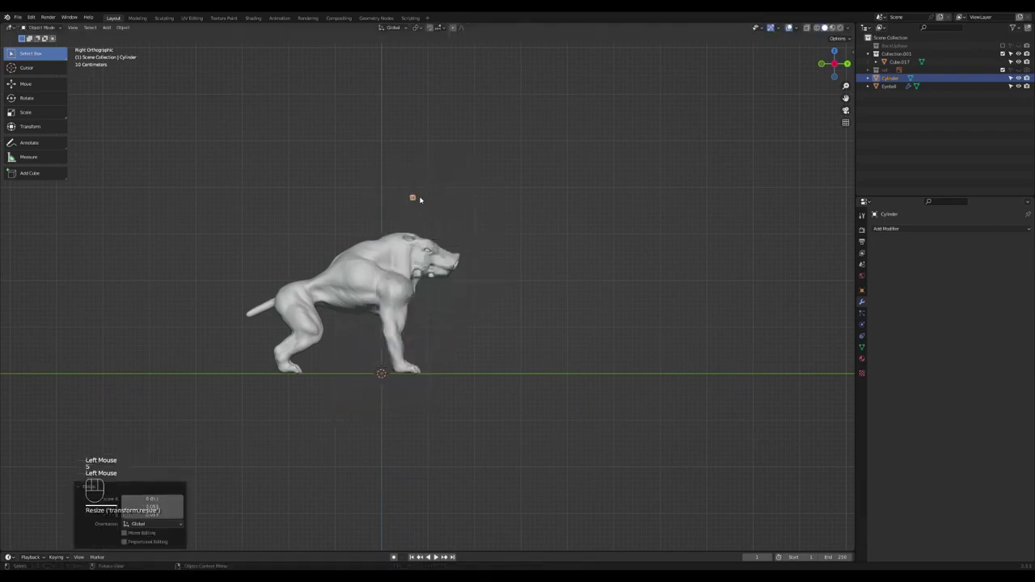
key(g)
click(419, 239)
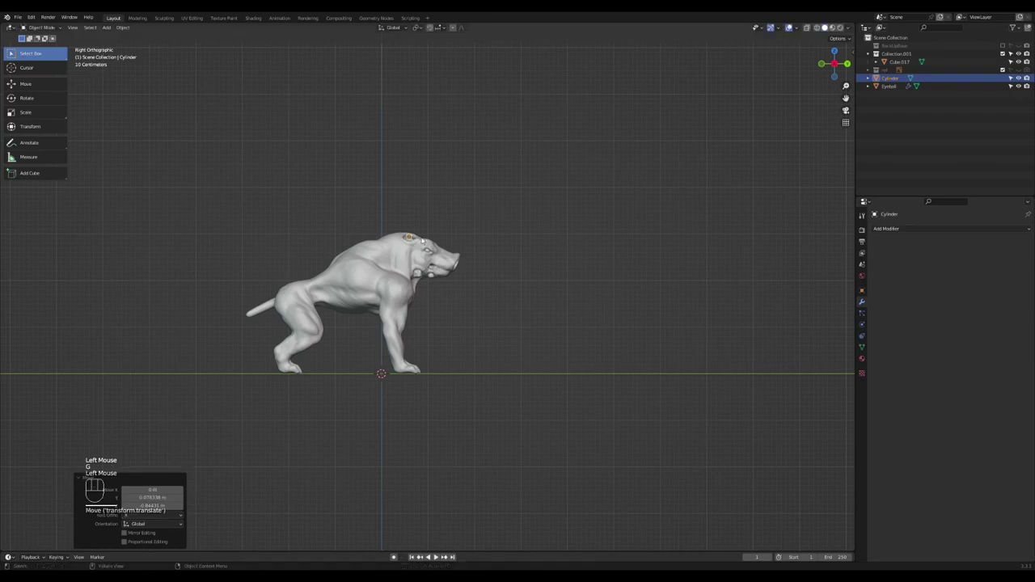
key(s)
click(427, 236)
scroll(407, 196, up, 3)
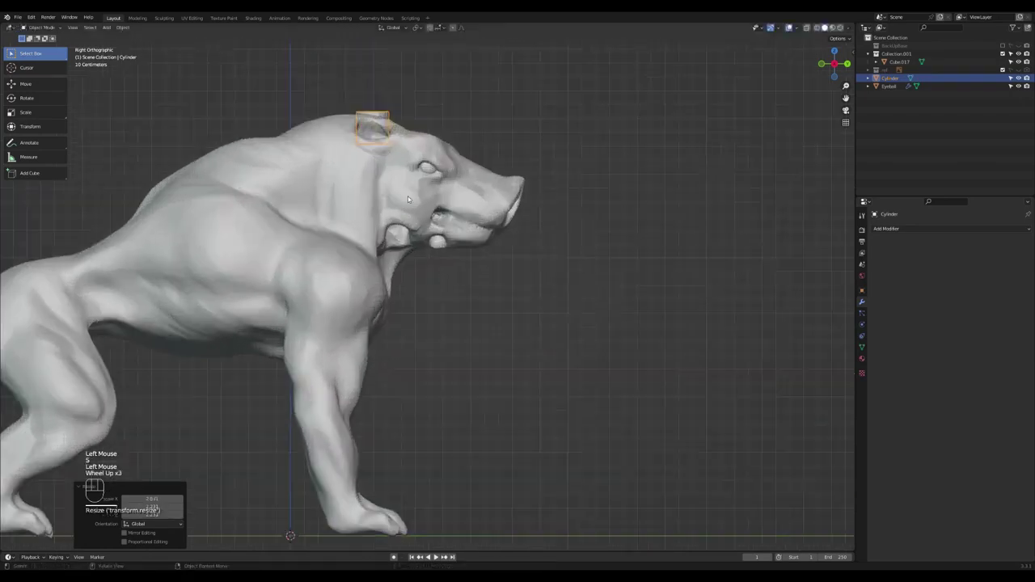
Move the cylinder about 0.27 m sideways and 0.1 m up so it sits at one side of the head's top
shift+middle_drag(408, 196, 506, 323)
scroll(407, 372, up, 2)
scroll(401, 390, down, 4)
scroll(386, 319, up, 3)
key(g)
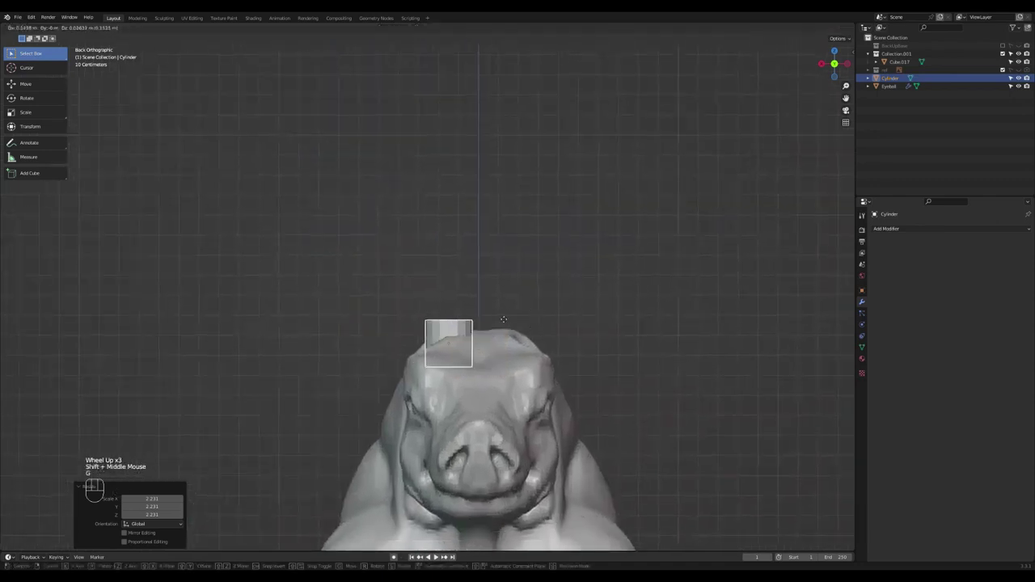
click(456, 317)
scroll(455, 316, down, 3)
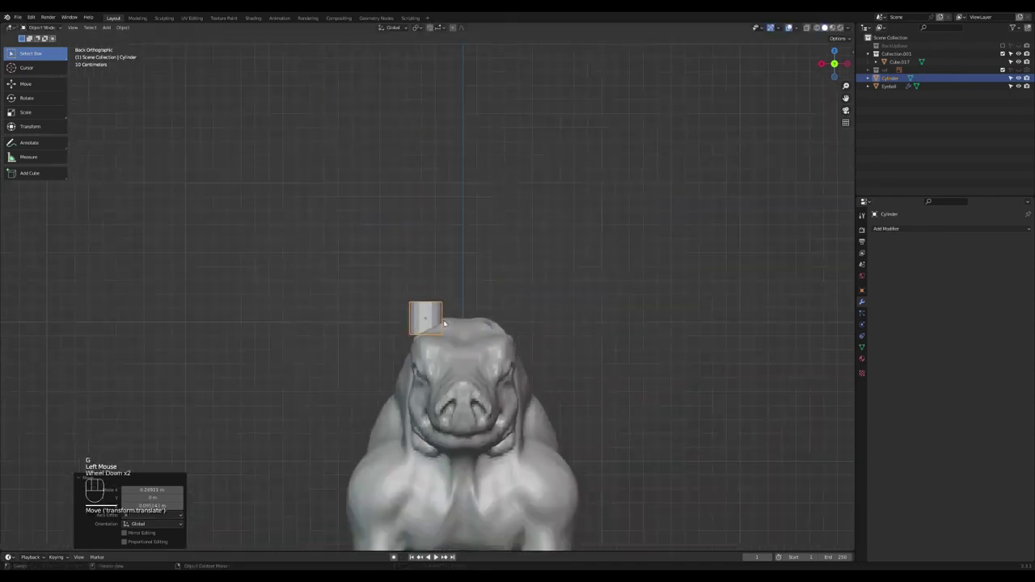
Rename the cylinder object as Horns
click(890, 79)
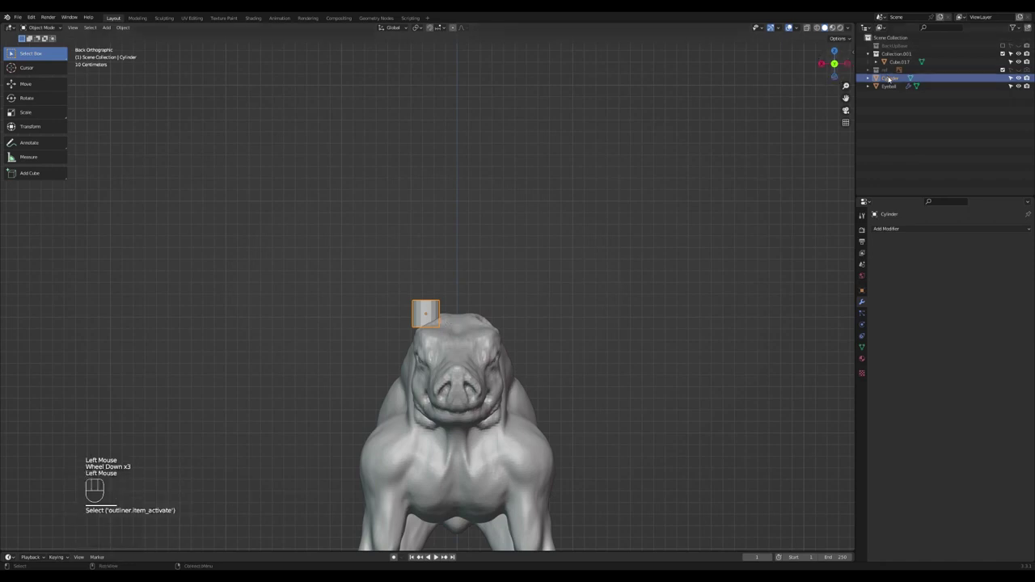
click(903, 228)
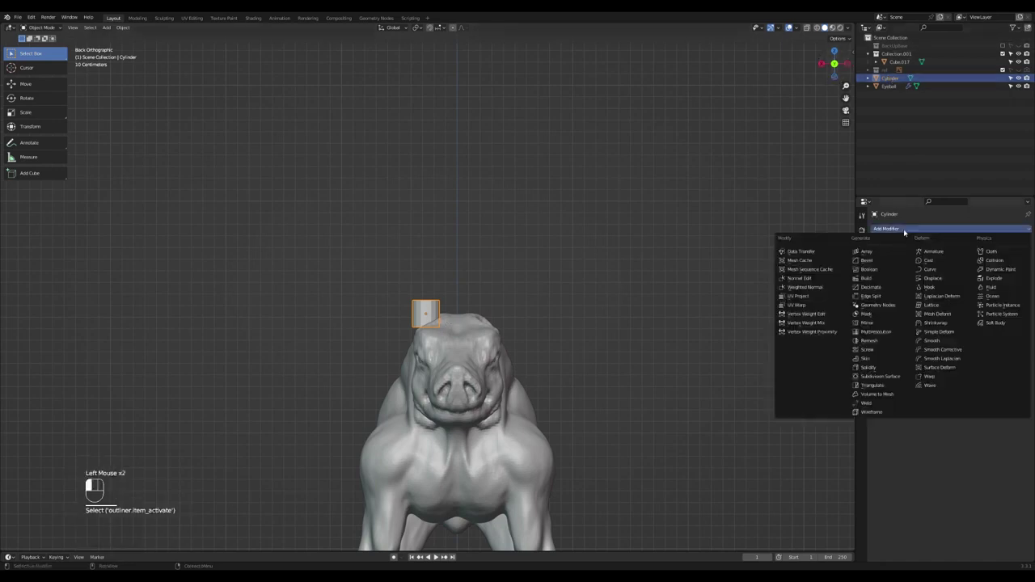
double_click(890, 78)
text(H)
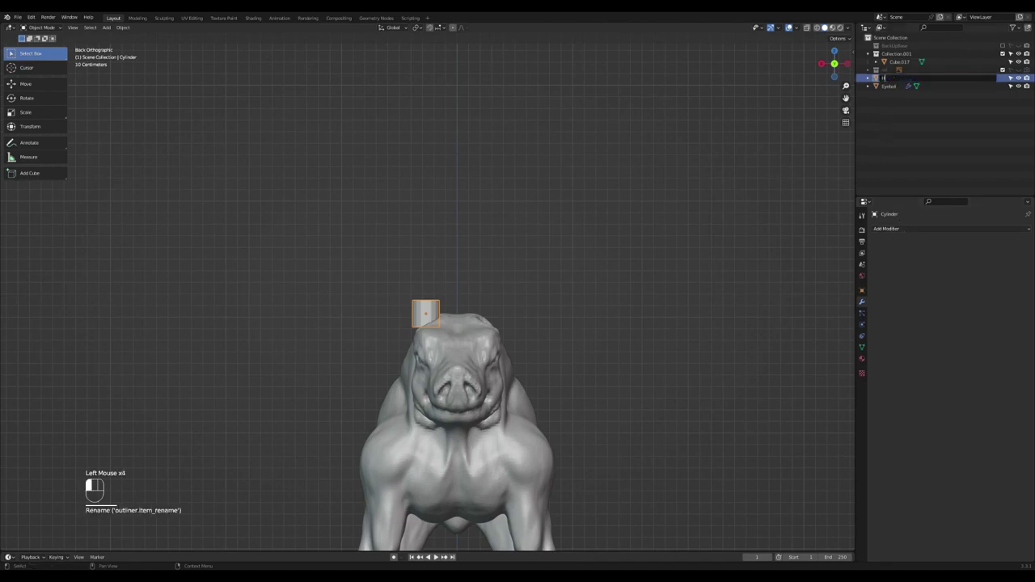
text(orns)
key(Return)
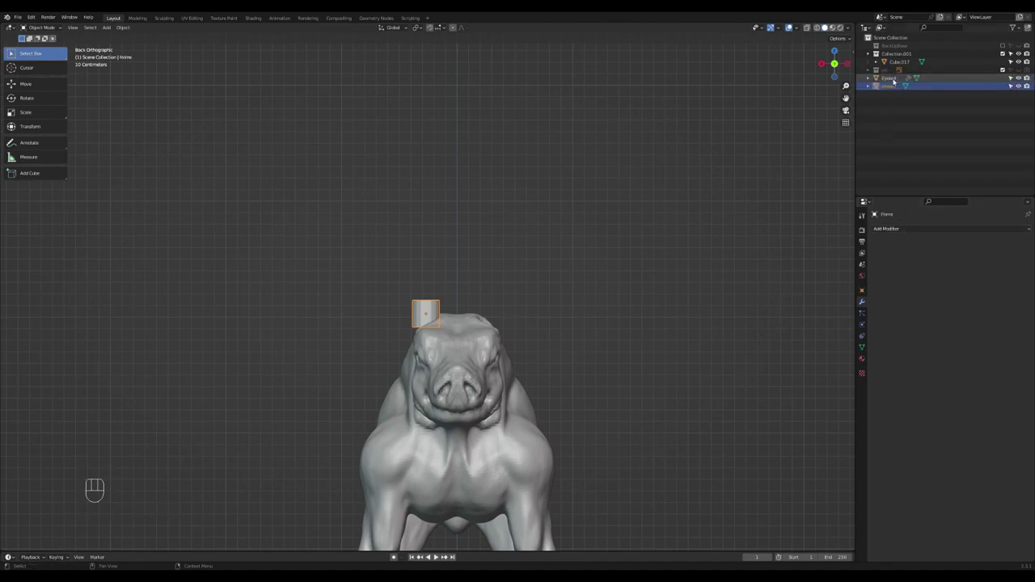
Add a Mirror modifier to the Horns object, using the object named Mirror as its mirror object
click(916, 231)
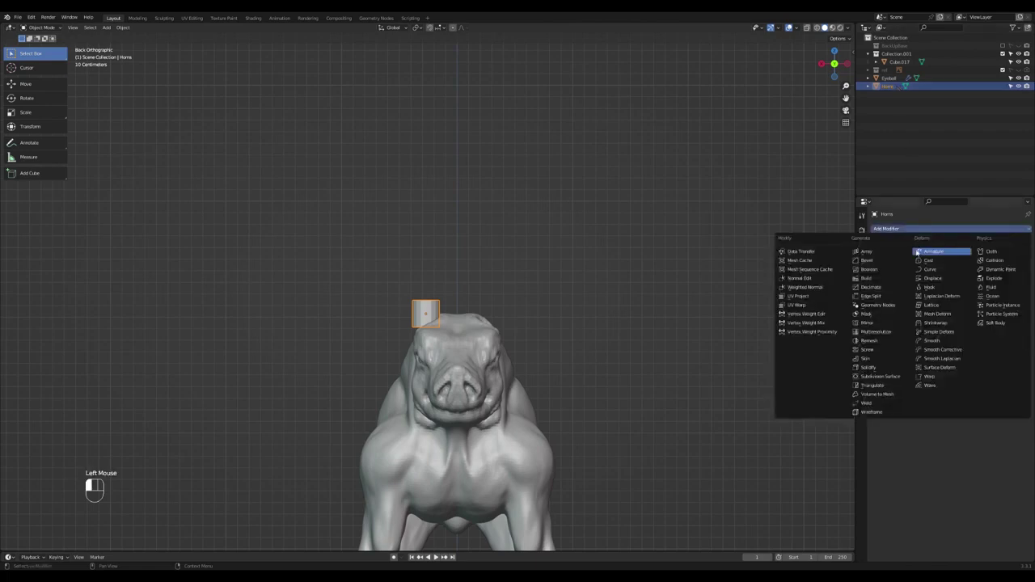
click(869, 323)
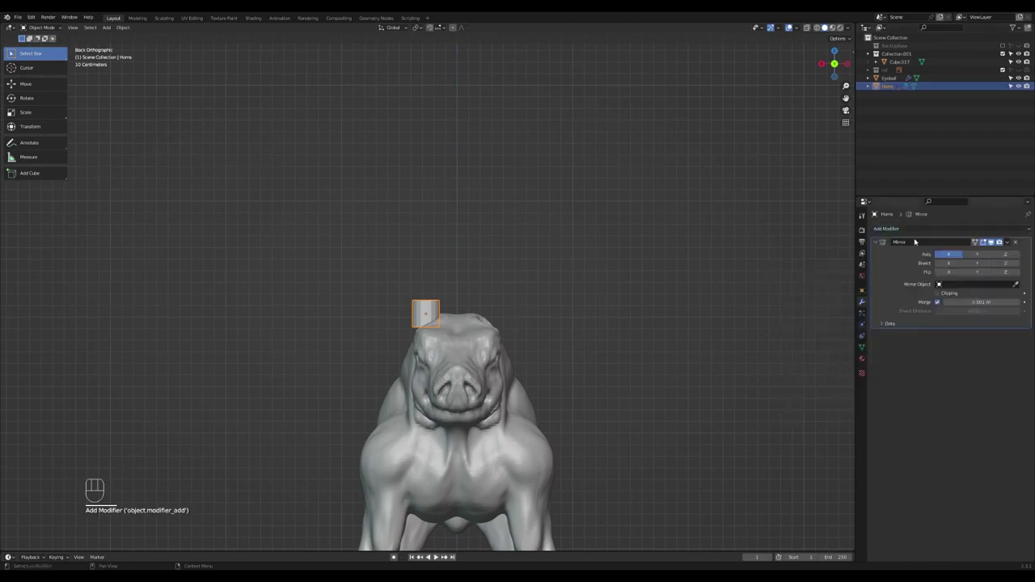
click(959, 284)
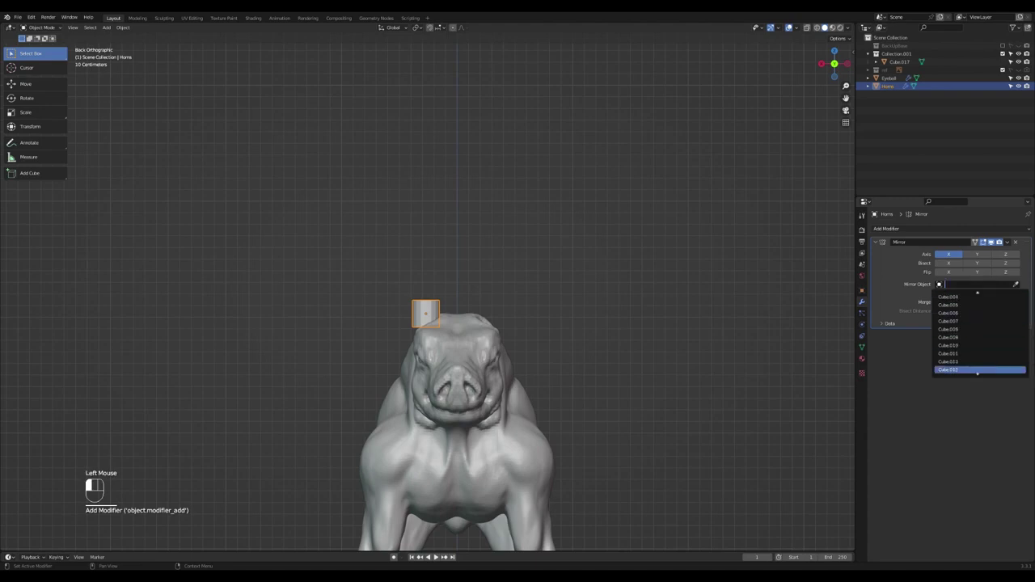
scroll(978, 372, down, 5)
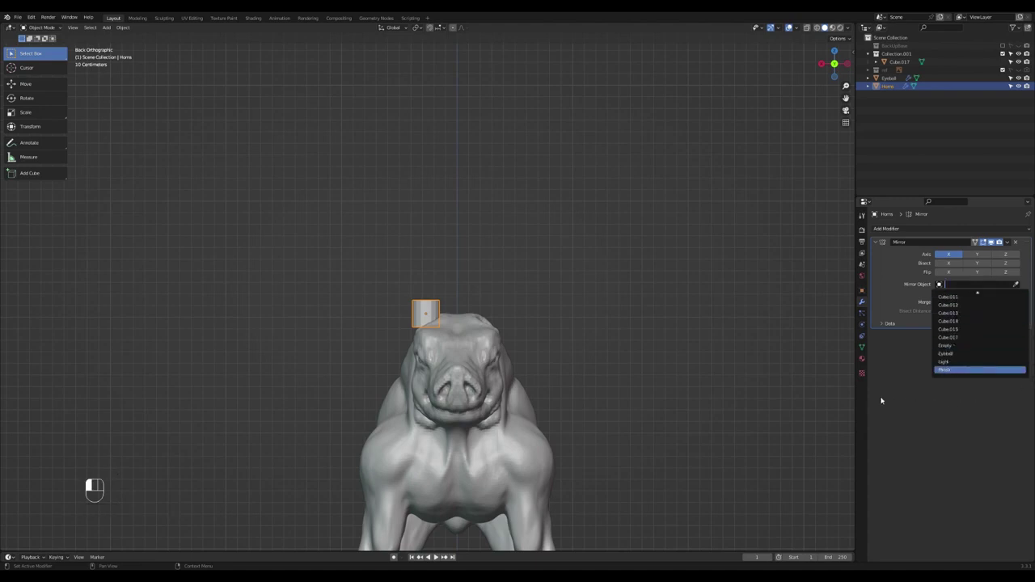
click(971, 370)
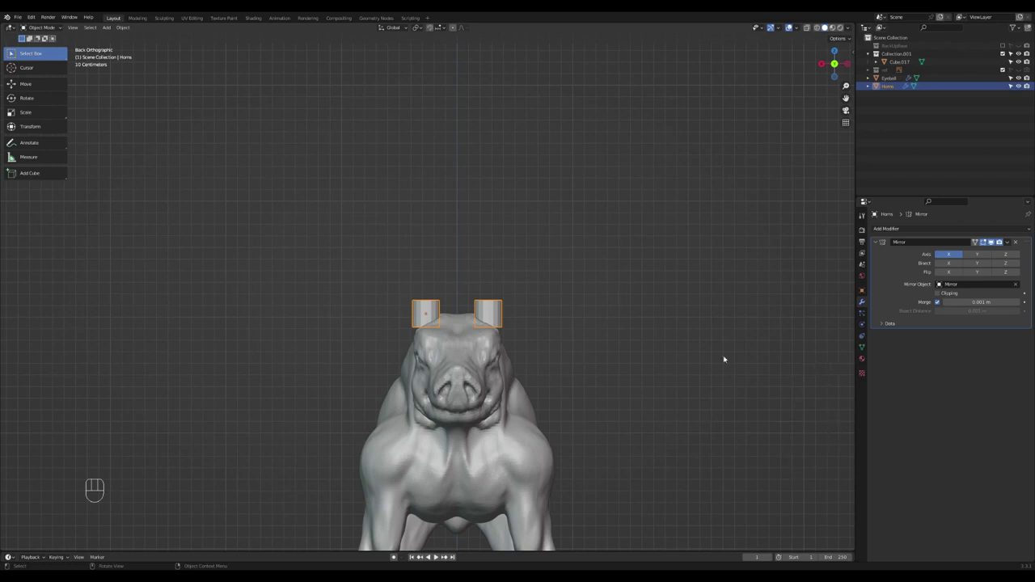
Tilt the horn cylinder outward by roughly 37° in the face-on view and shift it slightly inward and down onto the head
middle_drag(430, 290, 453, 293)
scroll(443, 304, up, 2)
key(r)
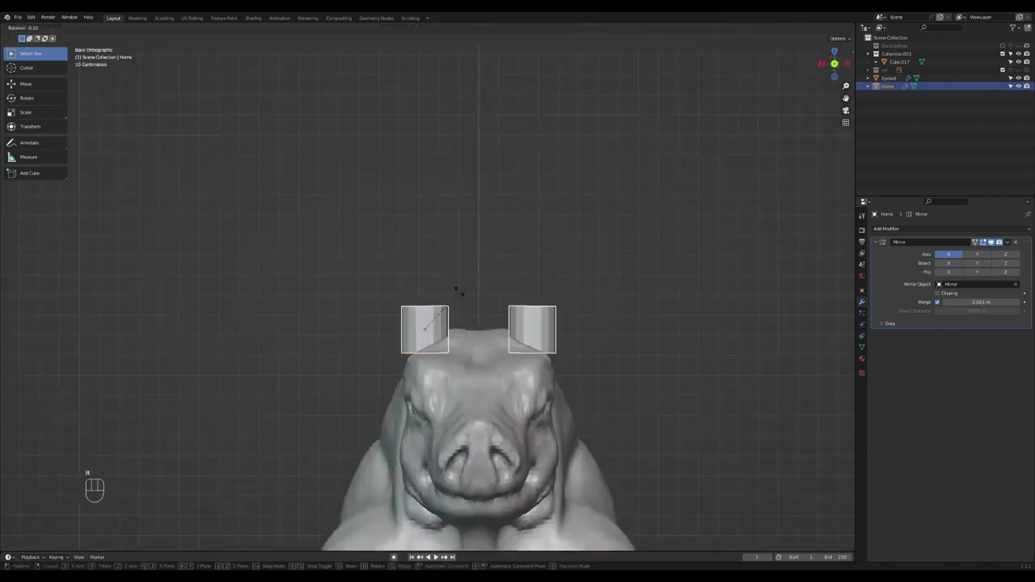
click(430, 288)
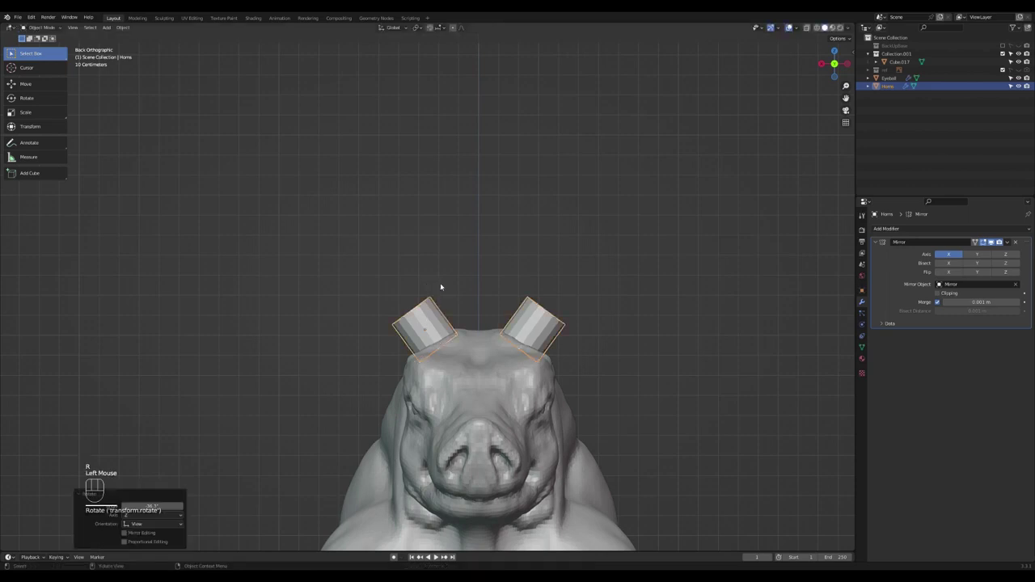
key(g)
click(442, 292)
middle_drag(443, 292, 414, 292)
scroll(394, 341, up, 3)
scroll(394, 340, down, 2)
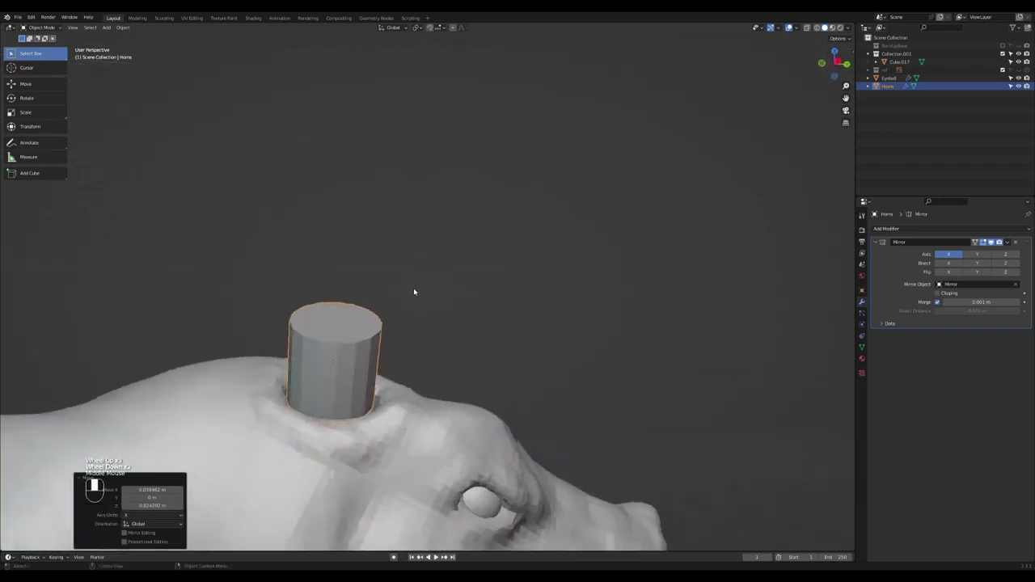
Move the Horns object about 0.04 m down so its base sits in the head
key(g)
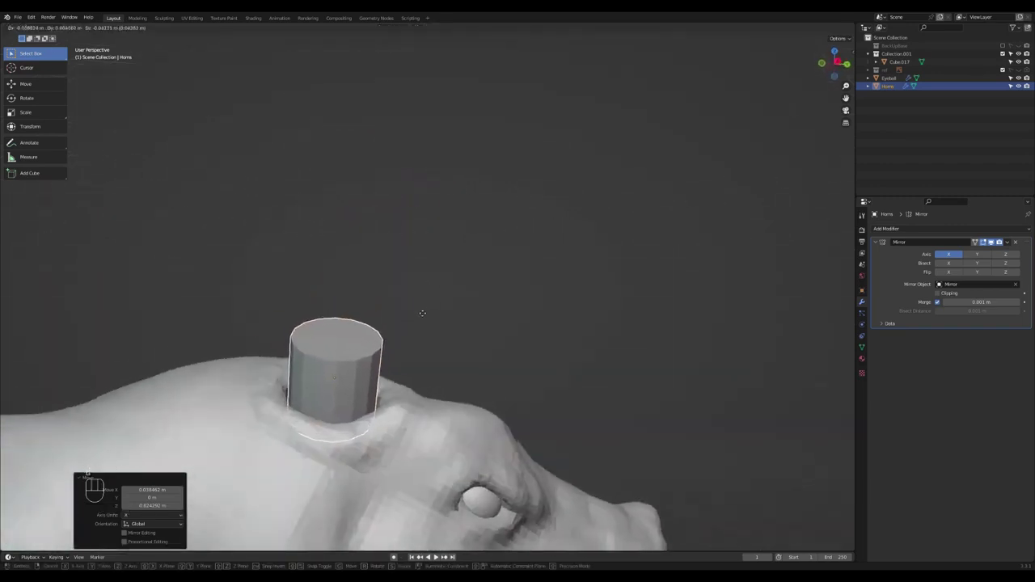
click(415, 317)
scroll(409, 340, down, 1)
middle_drag(409, 340, 291, 356)
scroll(291, 356, down, 1)
scroll(410, 340, up, 3)
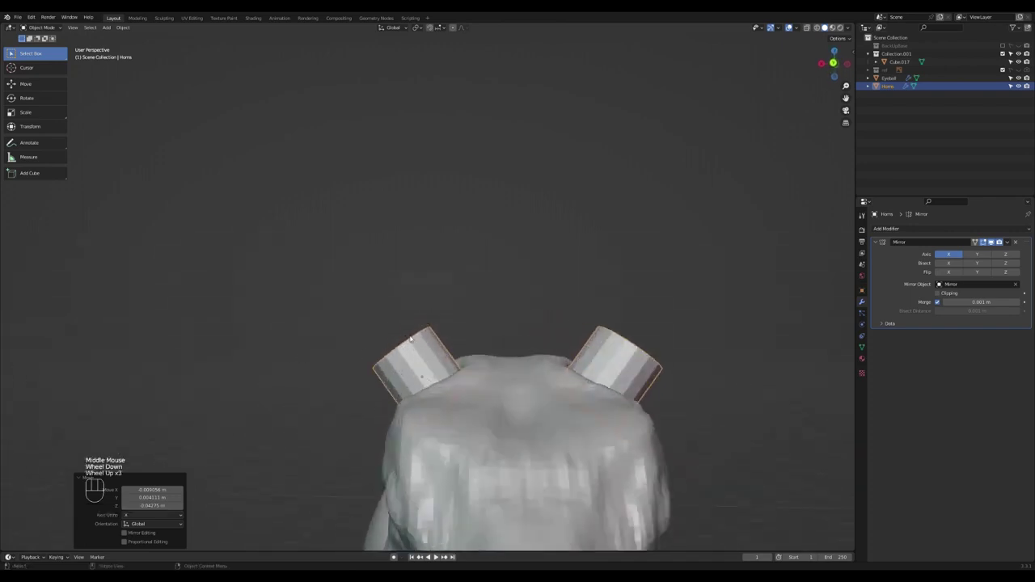
scroll(411, 337, down, 2)
scroll(411, 332, up, 1)
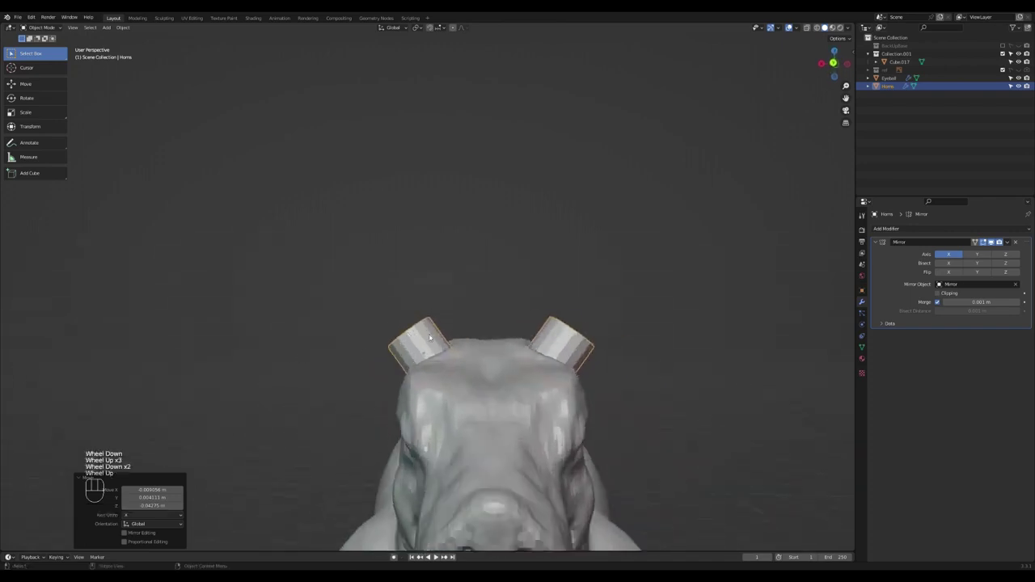
In Edit Mode, shorten the horn cylinder by moving its outer end face about 0.06 m inward and 0.08 m down in the face-on view
key(Tab)
scroll(430, 338, up, 2)
scroll(429, 337, down, 1)
middle_drag(430, 337, 411, 353)
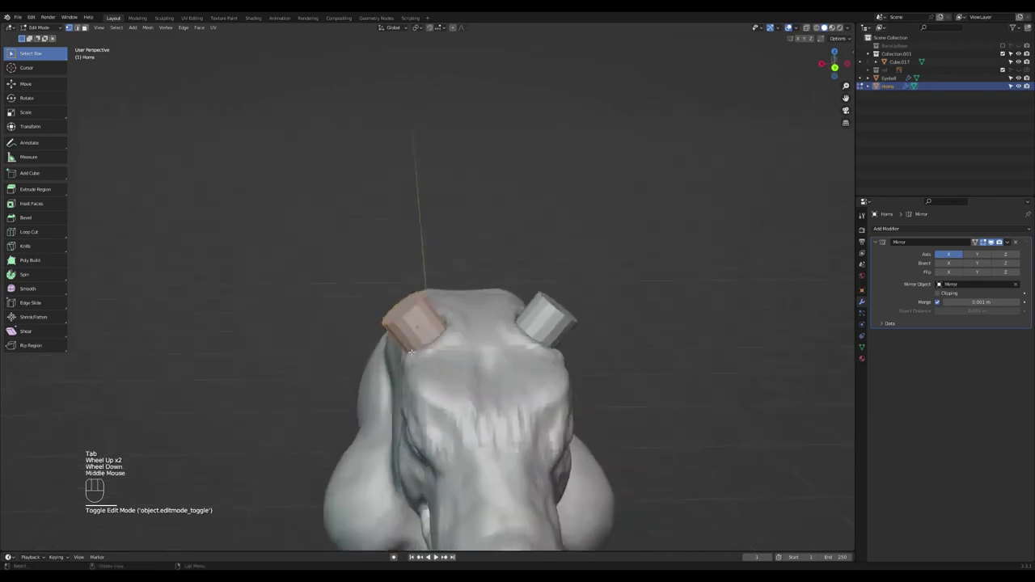
key(3)
click(398, 315)
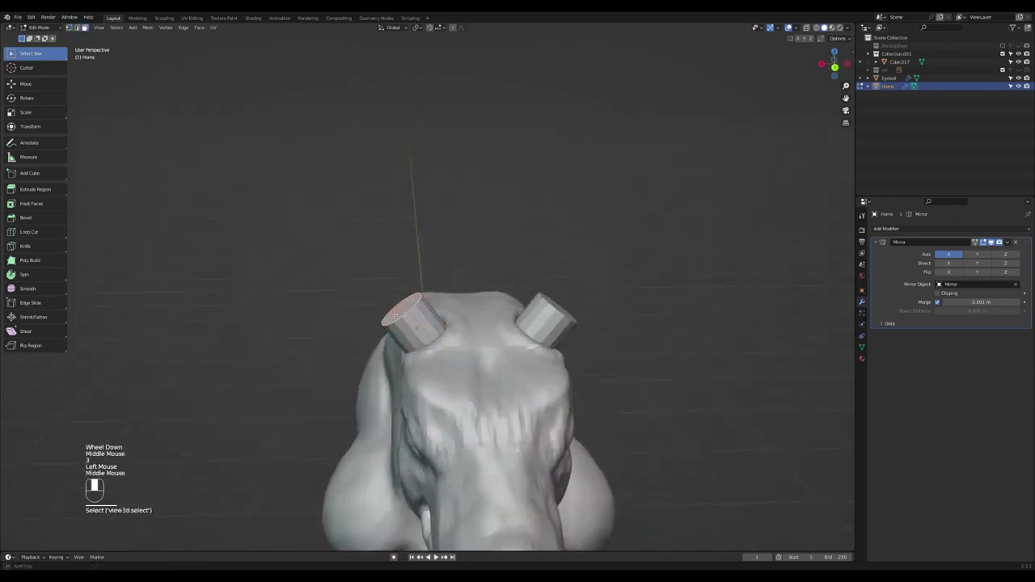
mouse_move(398, 316)
middle_down()
mouse_move(391, 282)
mouse_move(396, 300)
middle_up()
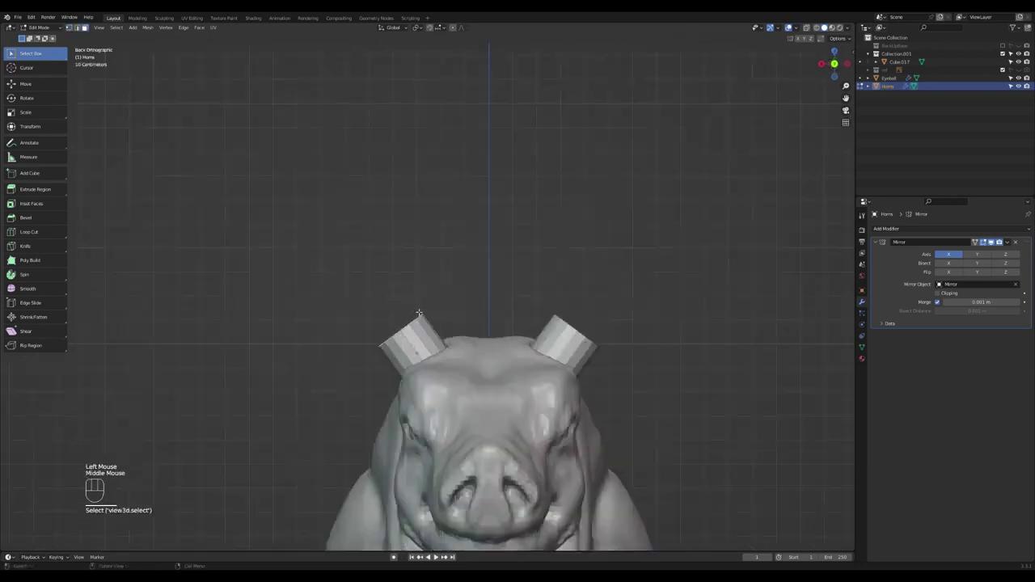
key(g)
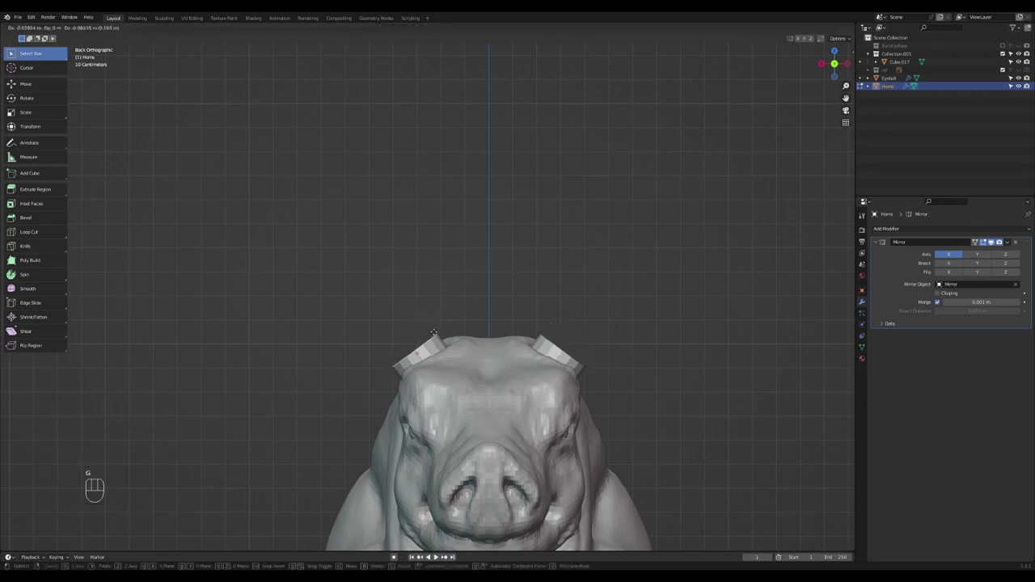
click(433, 331)
Rotate the whole horn stub about 18° in the side view, and adjust its tilt again from another angle
middle_drag(436, 331, 548, 286)
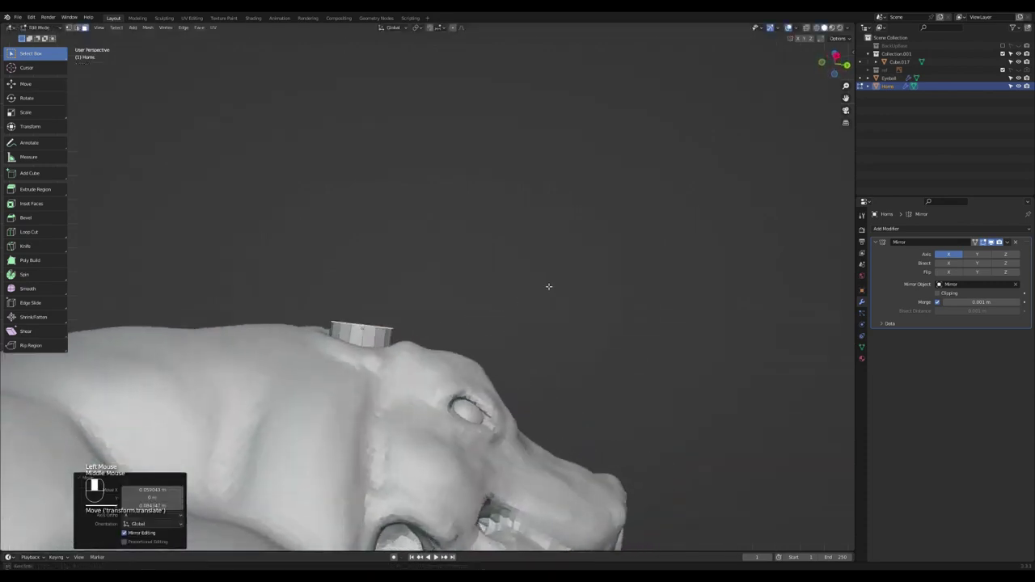
scroll(466, 316, down, 2)
middle_drag(429, 305, 452, 360)
key(a)
scroll(449, 311, down, 1)
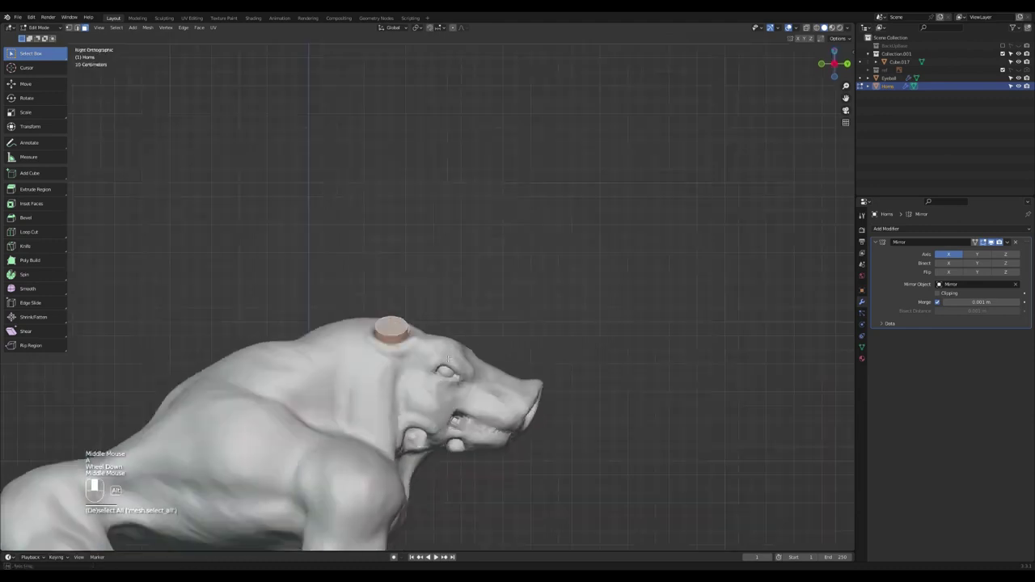
key(r)
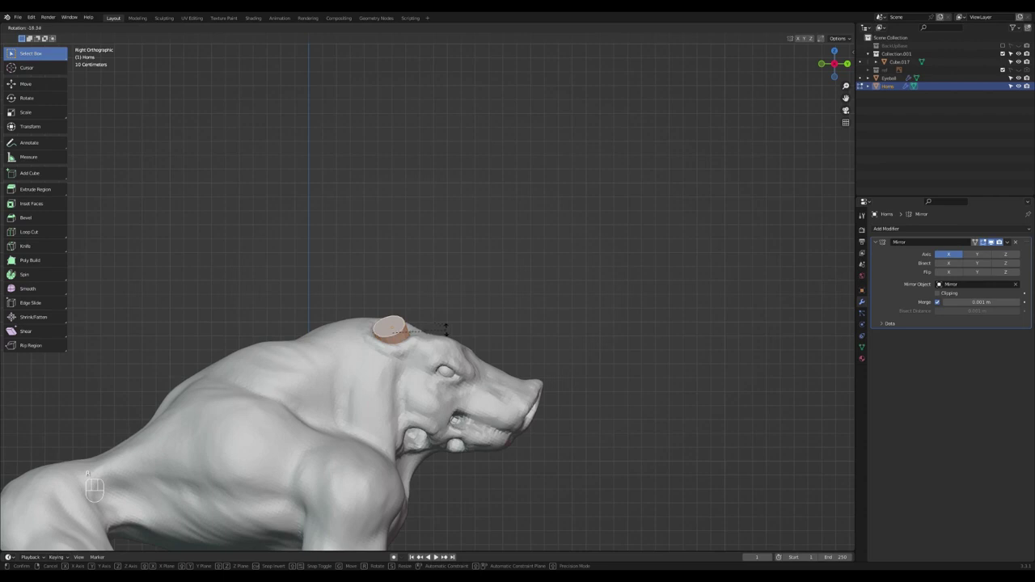
click(446, 329)
middle_drag(407, 302, 569, 296)
key(r)
click(438, 307)
Extrude the horn stub's end face about 0.2 m outward along its normal
middle_drag(456, 301, 397, 324)
click(389, 327)
click(390, 327)
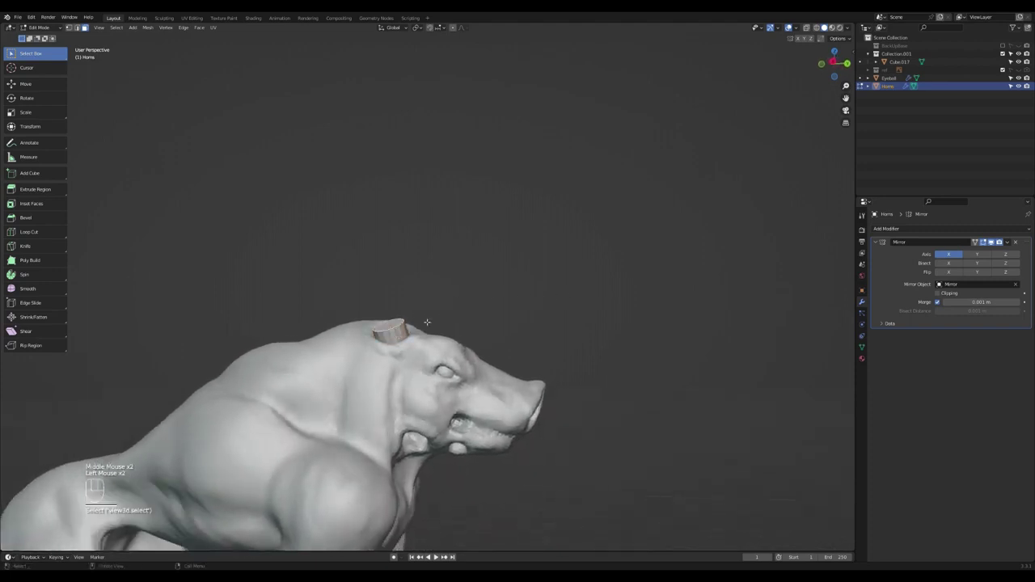
key(e)
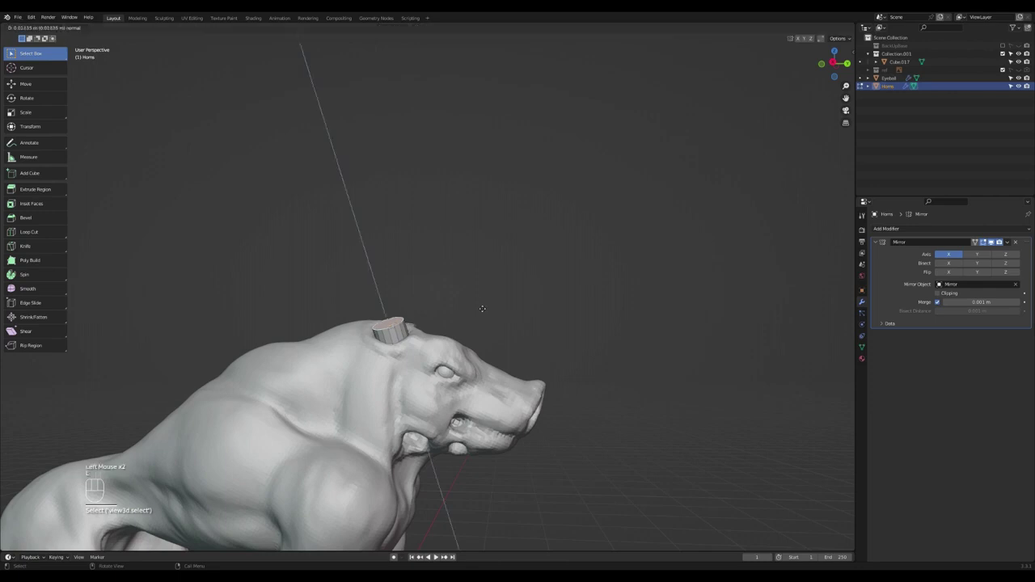
click(453, 296)
Rotate and reposition the extruded end face so the horn's first segment bends toward the creature's back
key(g)
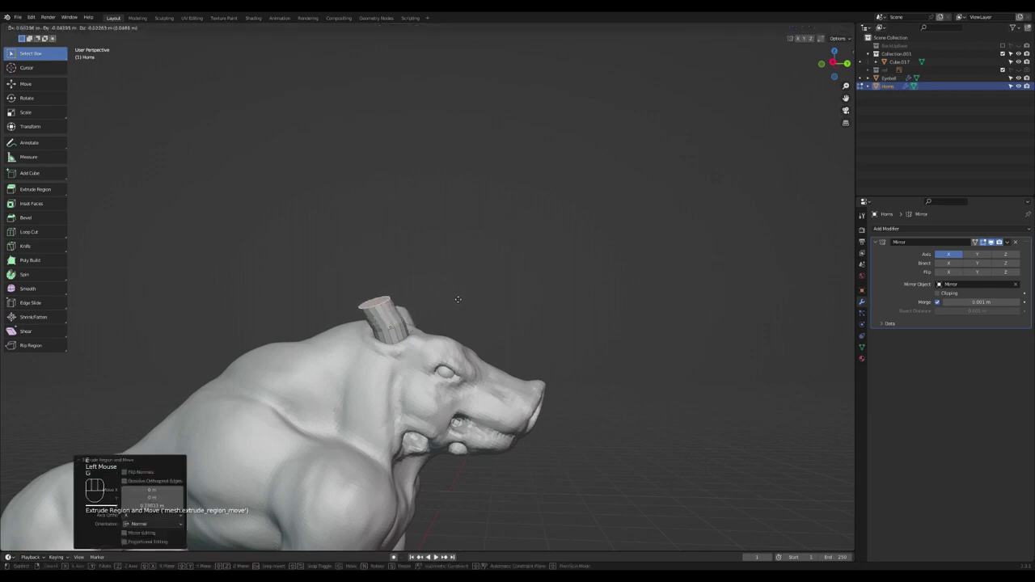
click(460, 297)
key(r)
click(440, 282)
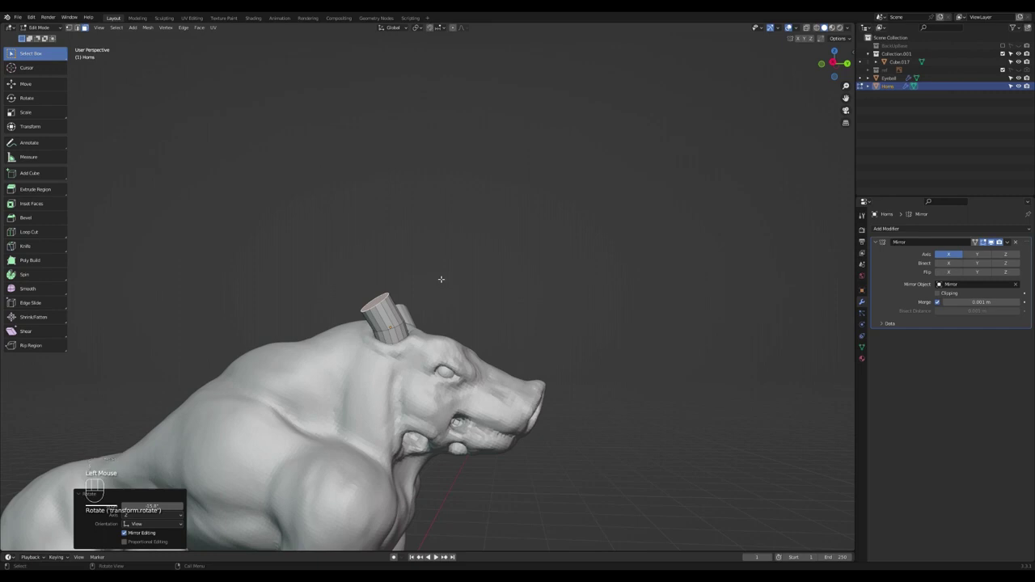
key(g)
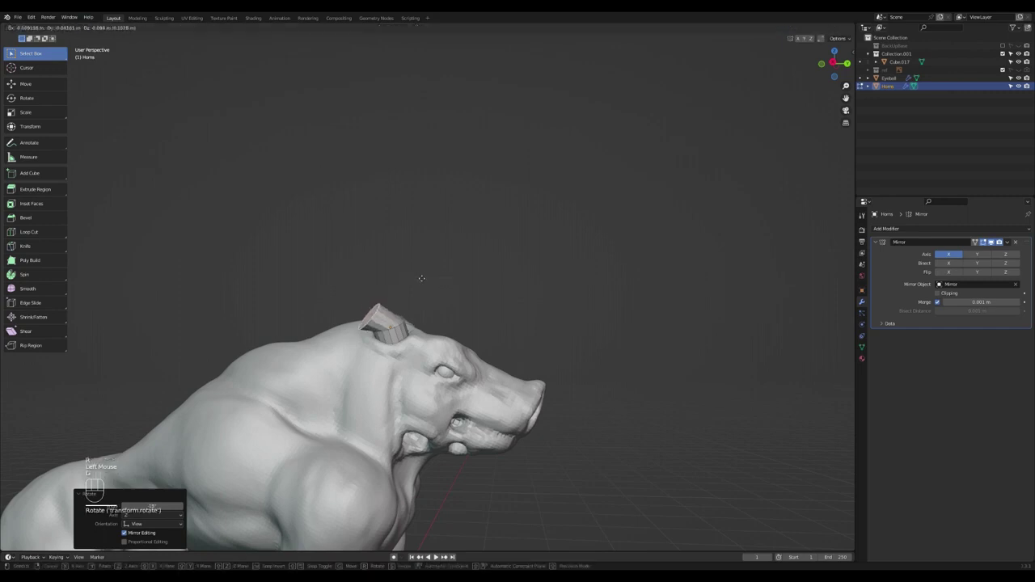
click(416, 329)
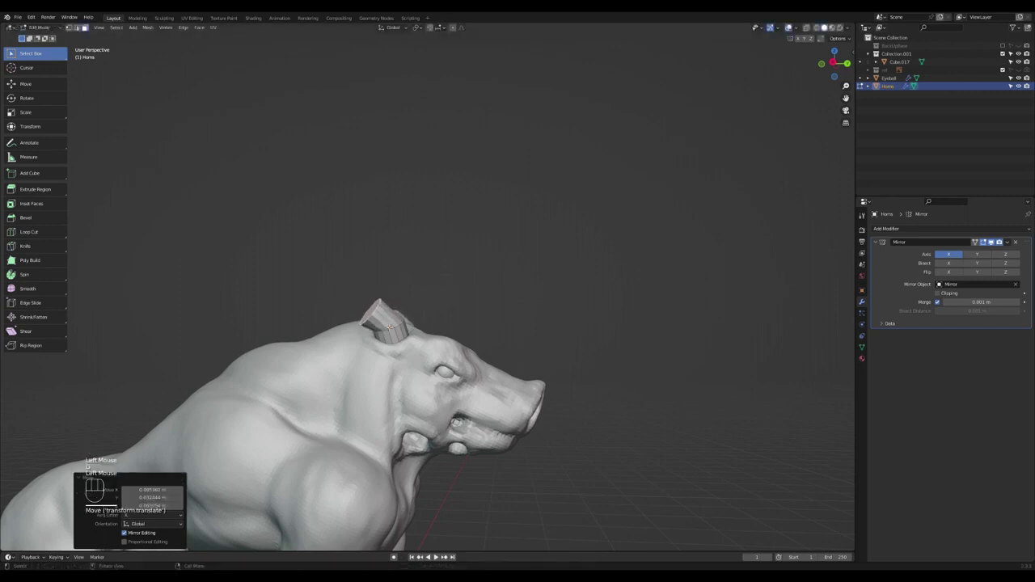
Extrude a second horn segment about 0.24 m, rotating its end face and lowering it slightly to continue the backward curve
key(e)
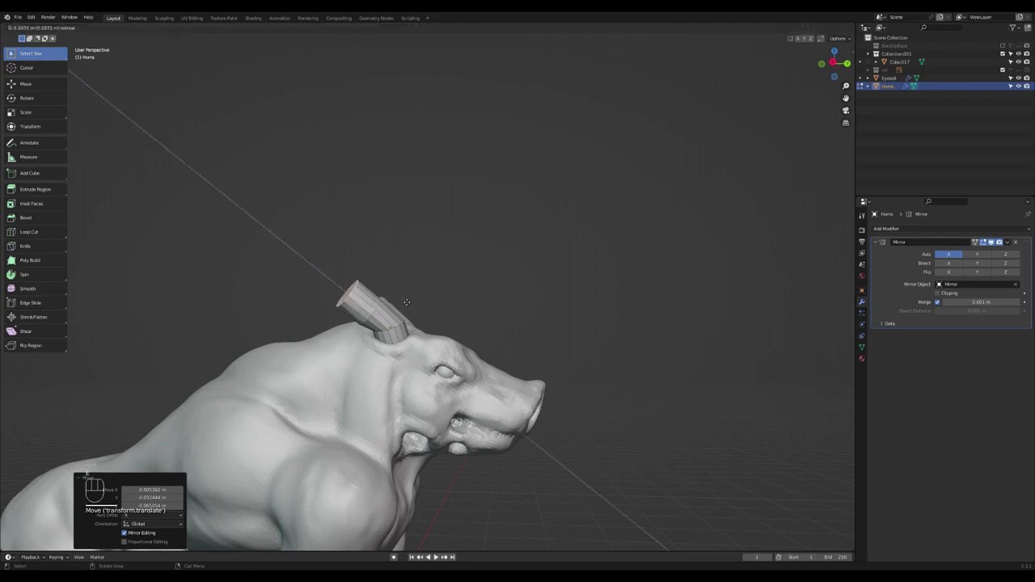
click(404, 301)
key(r)
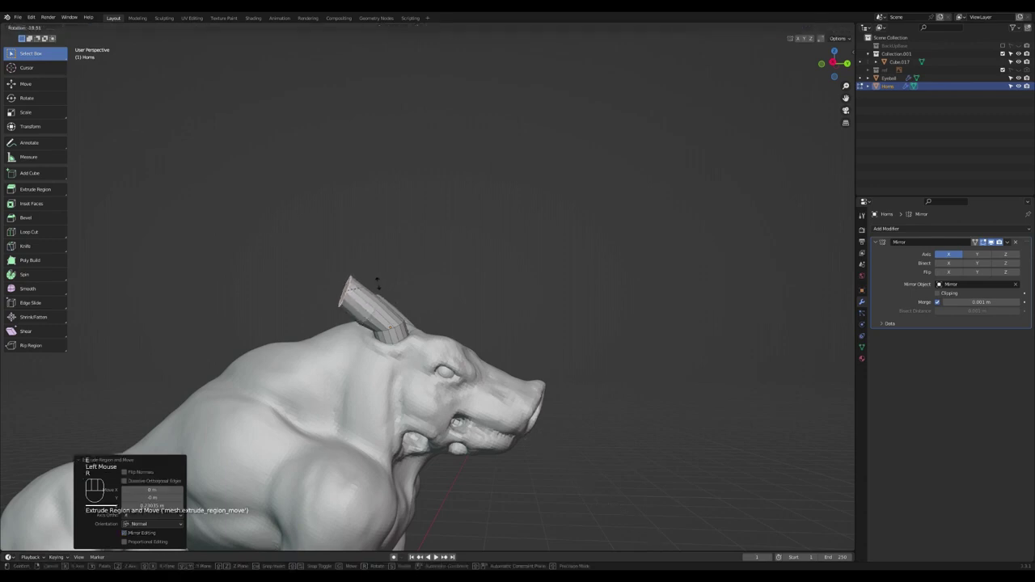
click(384, 288)
key(g)
click(377, 298)
mouse_move(377, 299)
middle_down()
mouse_move(261, 335)
mouse_move(441, 301)
mouse_move(377, 306)
middle_up()
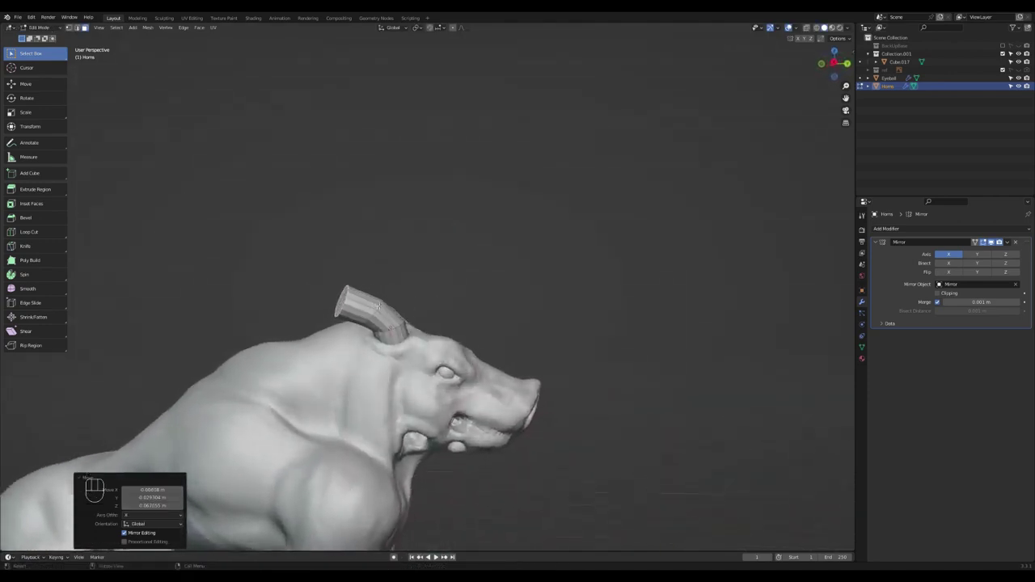
scroll(381, 306, down, 1)
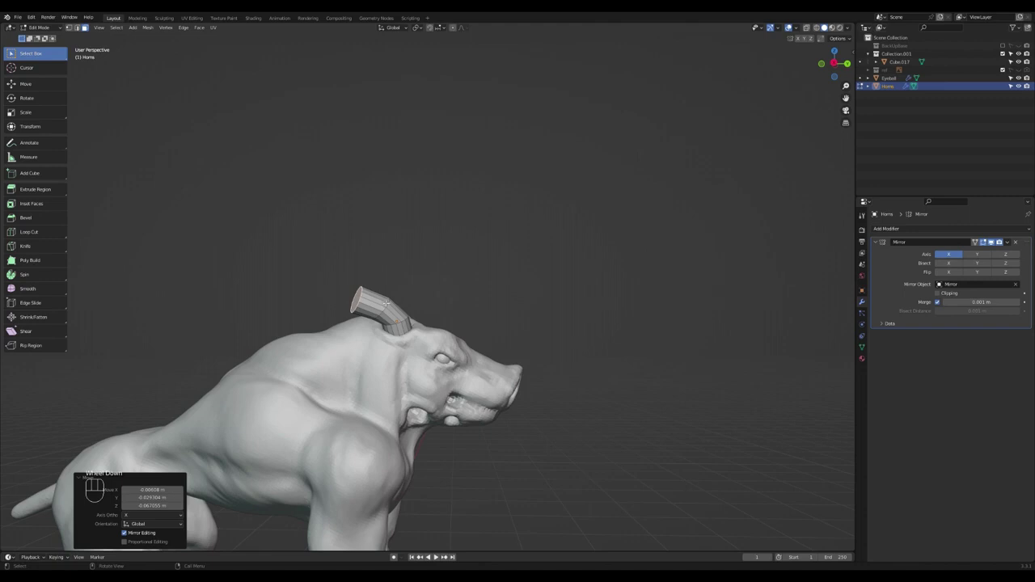
Extrude a third horn segment, turning its end face and lowering it about 0.11 m so the segment runs nearly level over the back
key(e)
click(346, 311)
key(r)
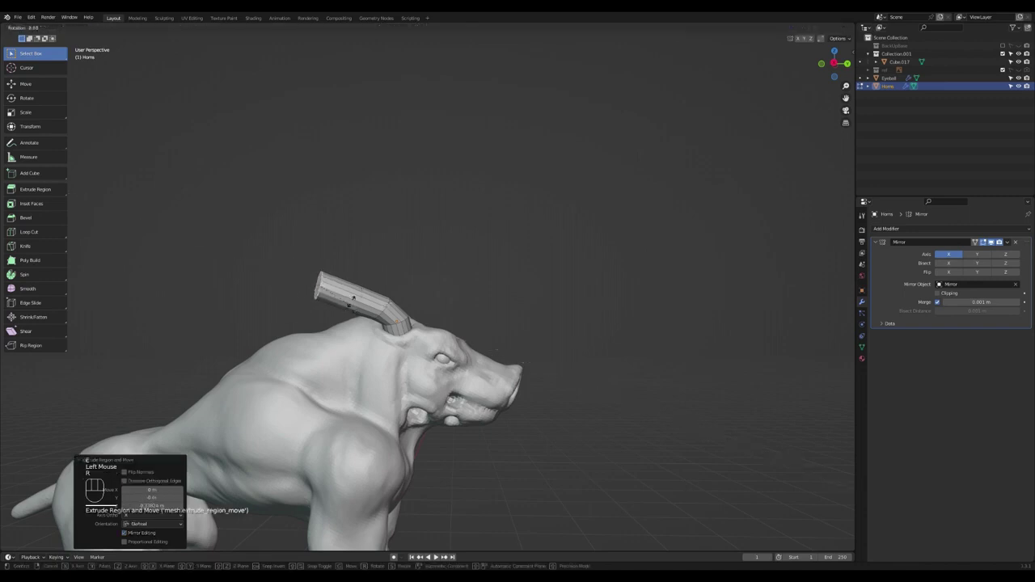
click(353, 312)
key(g)
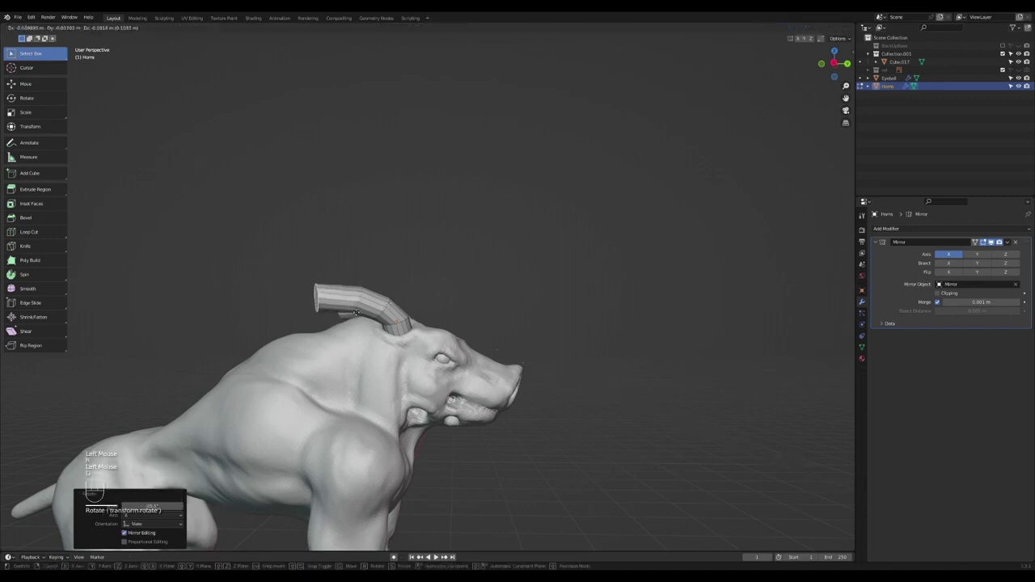
click(351, 313)
Extrude a fourth horn segment about 0.31 m, angle and raise its end face for an upward curve, and scale it to about 0.75
key(e)
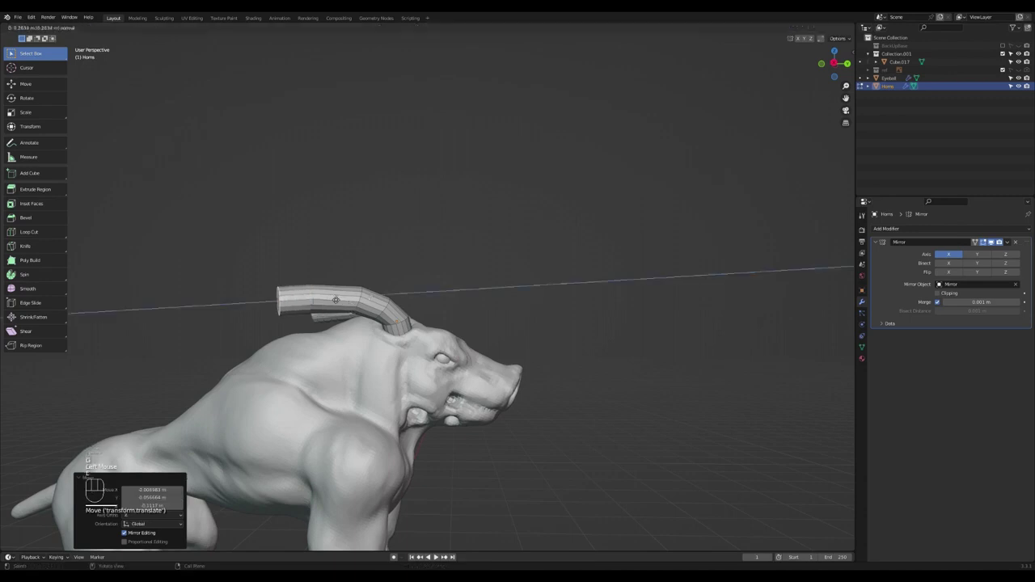
click(327, 297)
key(r)
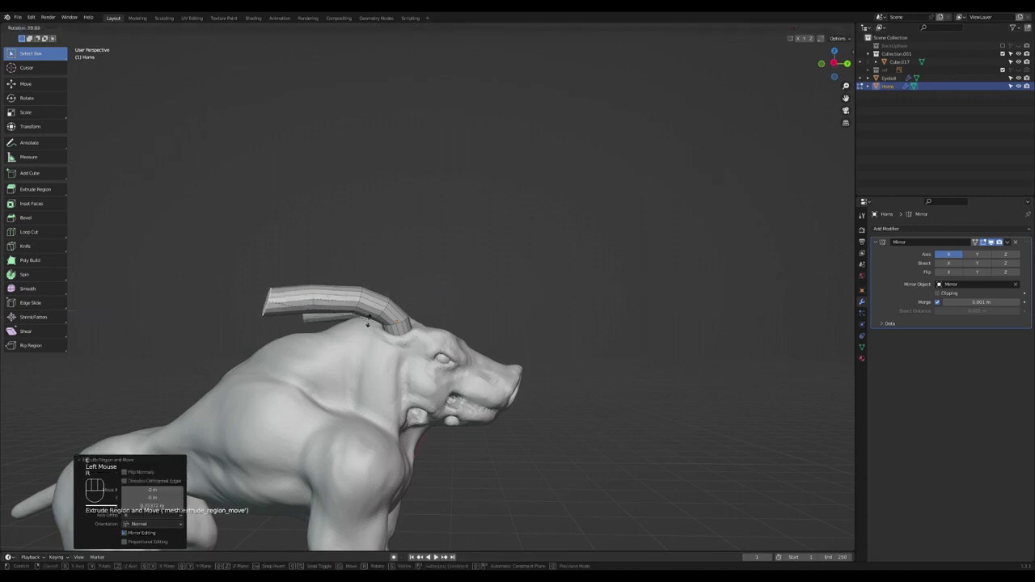
click(372, 317)
key(g)
click(376, 318)
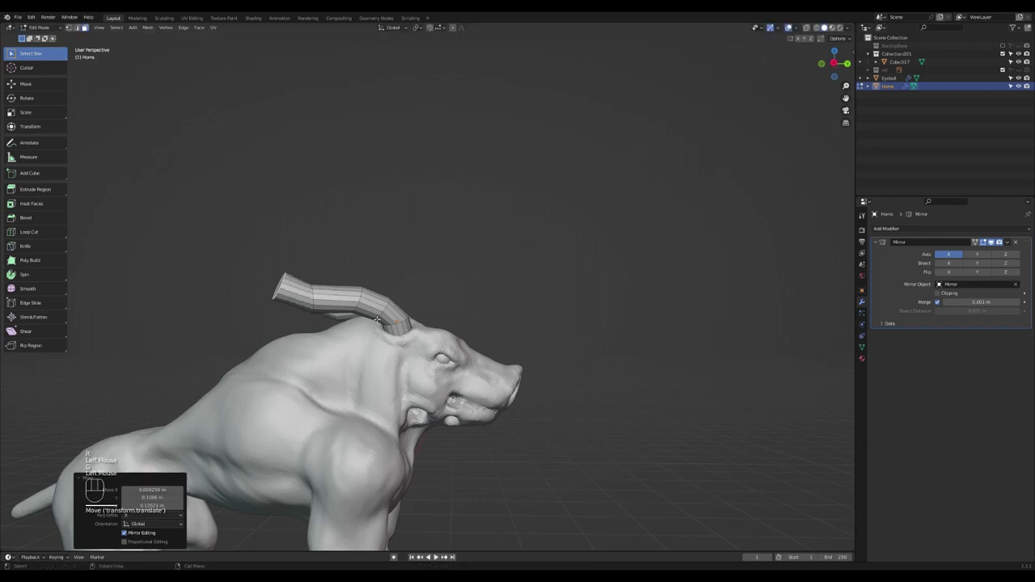
key(s)
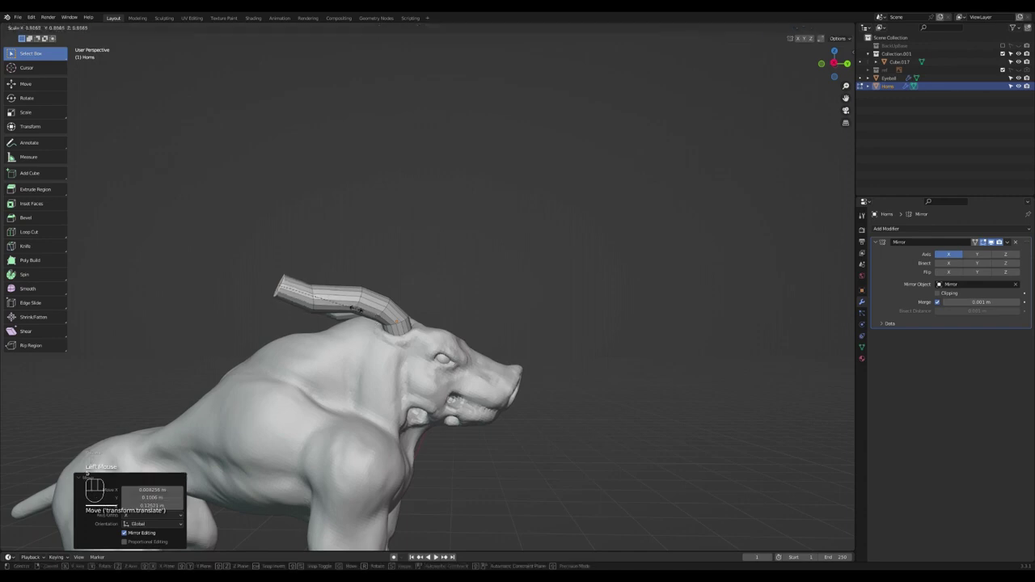
click(352, 306)
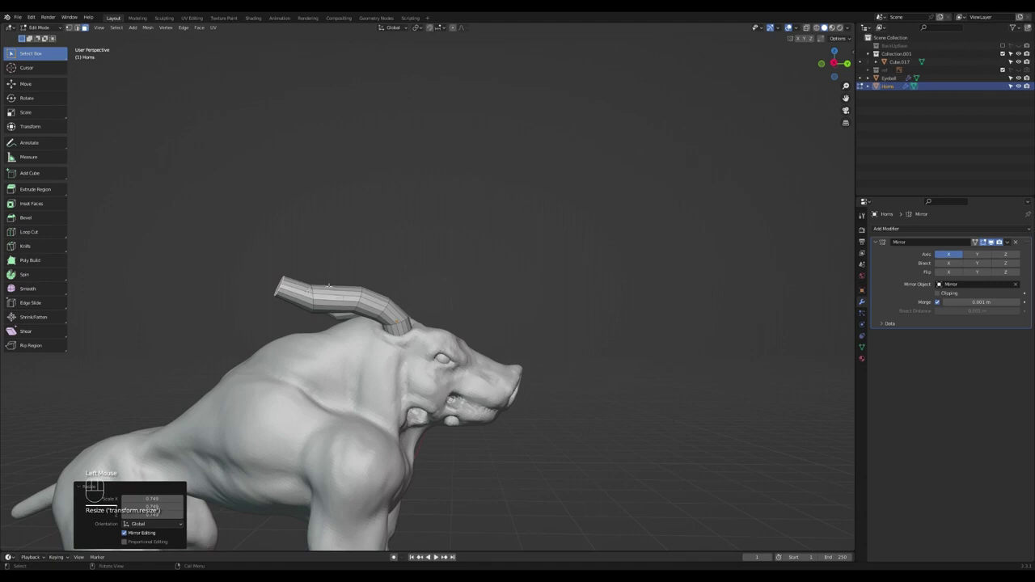
Extrude a fifth horn segment about 0.15 m, scale its rotated end face to about 0.69, and move it up to steepen the curve
key(e)
click(309, 279)
key(r)
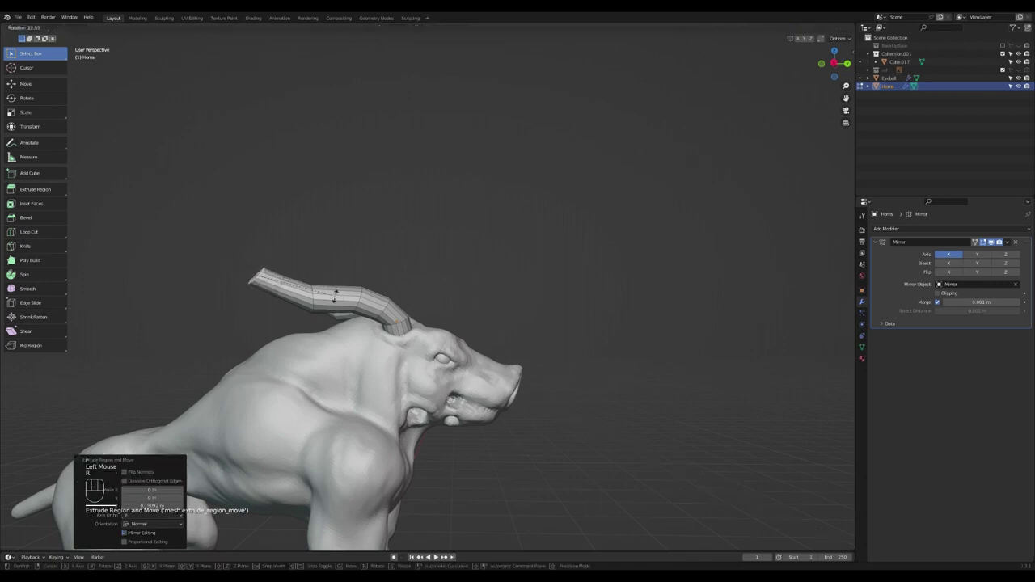
click(335, 294)
key(s)
click(309, 285)
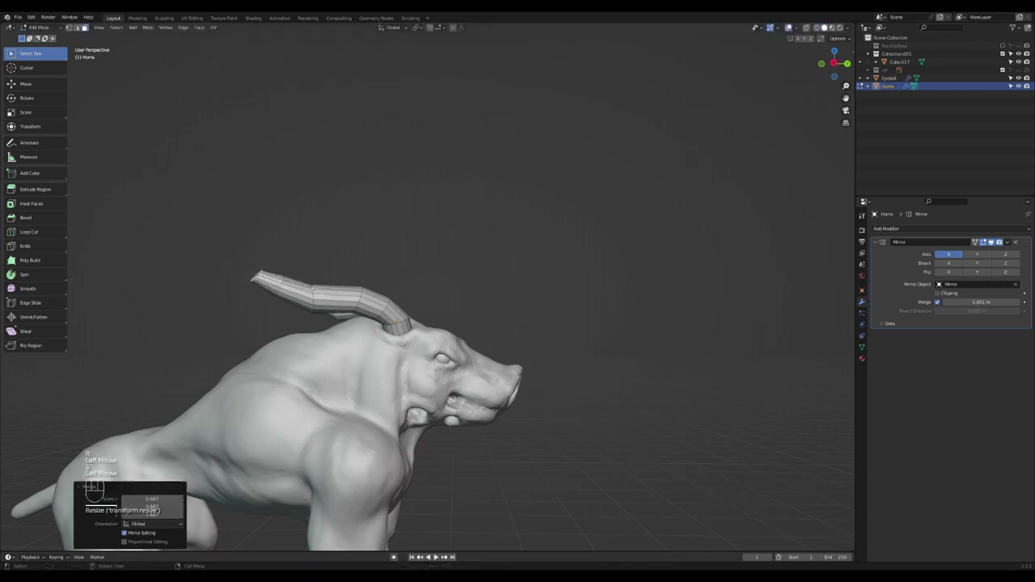
key(g)
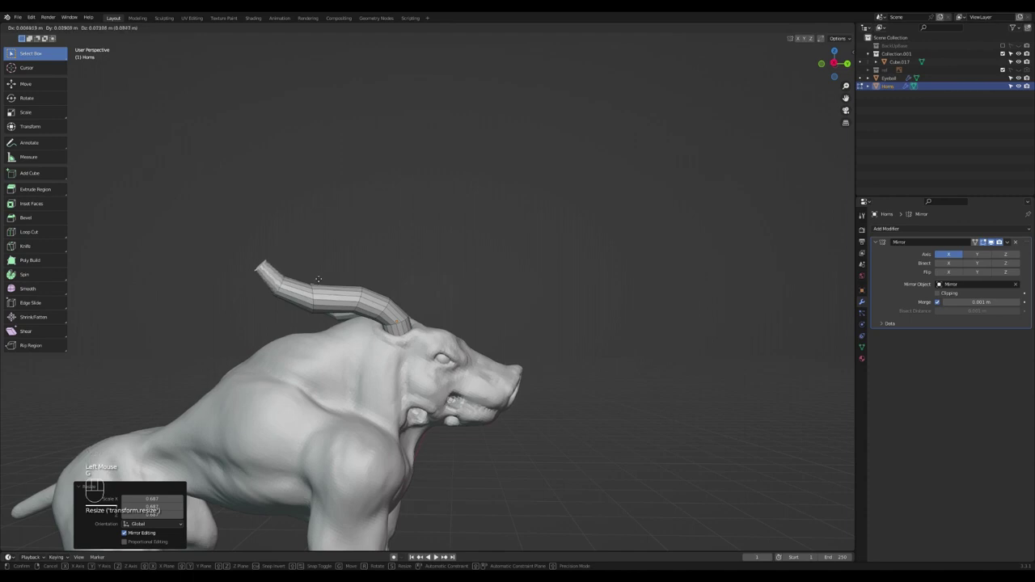
click(317, 279)
key(g)
key(z)
key(z)
click(298, 258)
Extrude the horn's tip segment about 0.23 m and scale its end face to about 0.49
key(e)
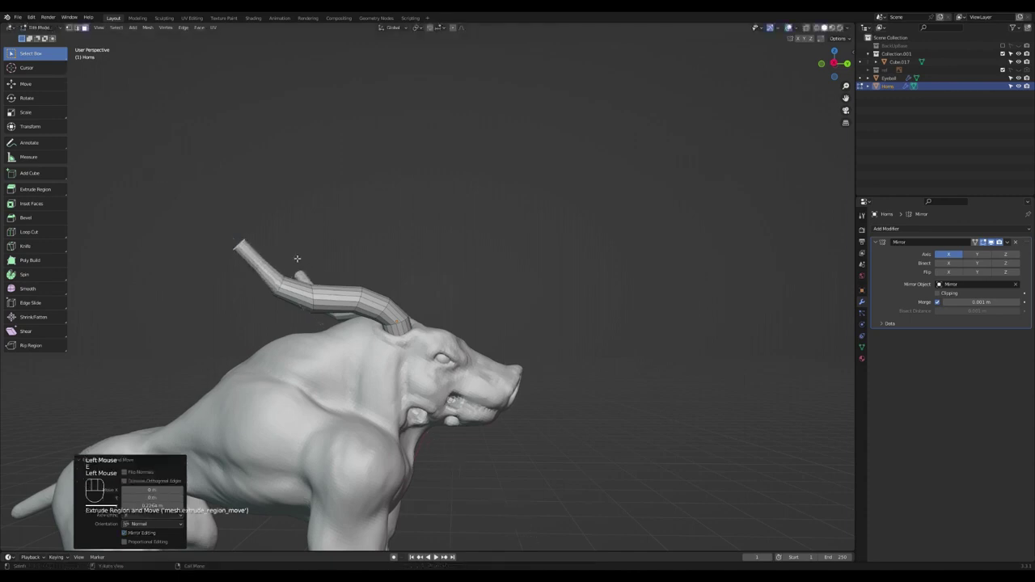
click(296, 259)
key(s)
click(267, 243)
Rotate the tip face, move it slightly forward and up, and shrink it further so the horn ends in an upward point
key(r)
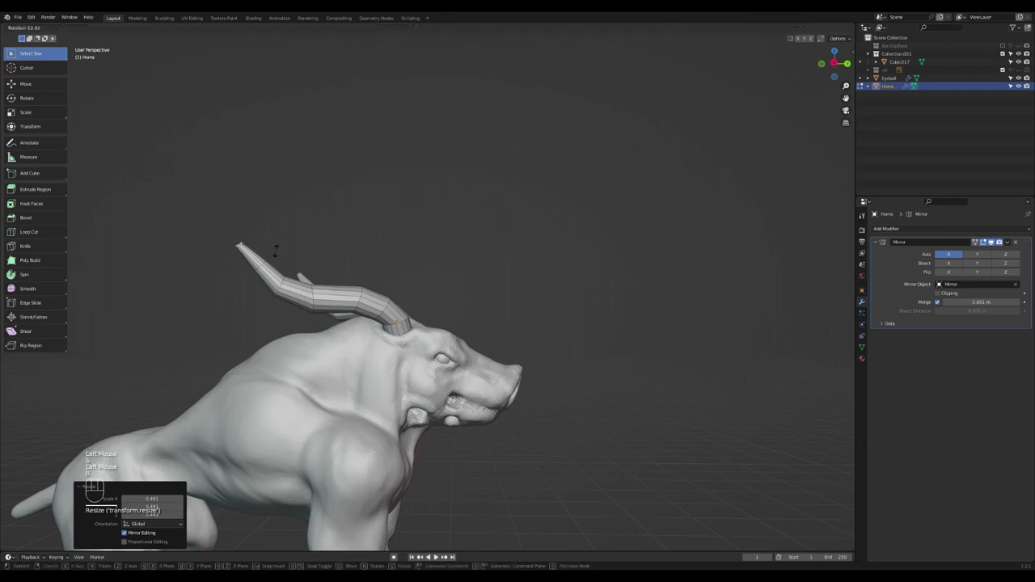
click(277, 265)
key(g)
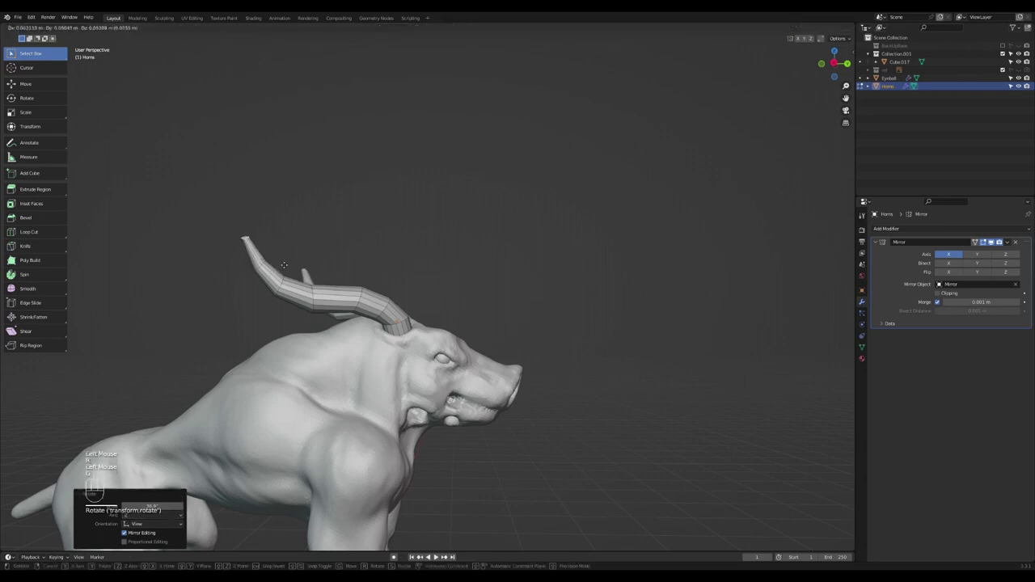
click(285, 265)
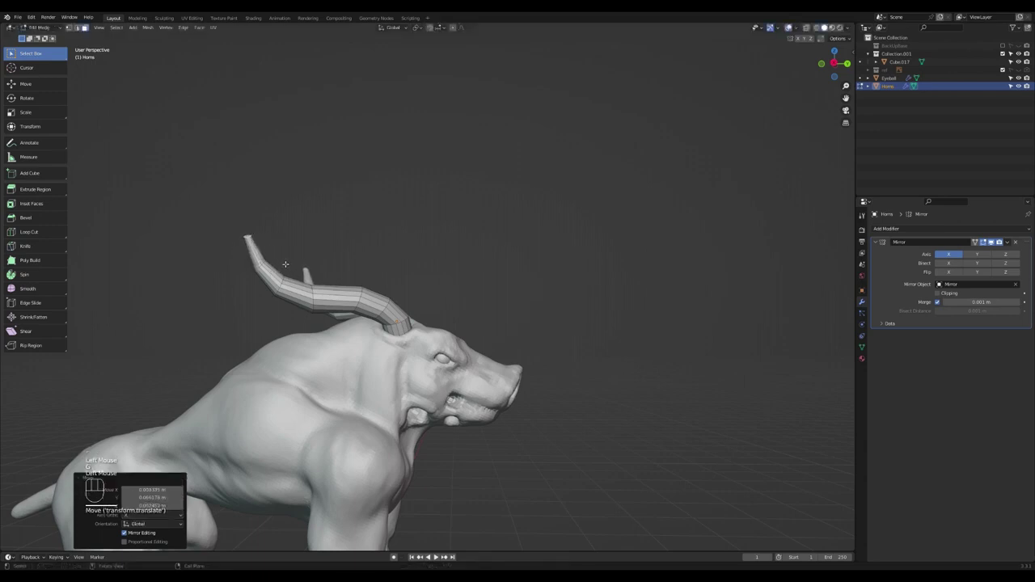
key(s)
click(270, 253)
scroll(343, 306, down, 2)
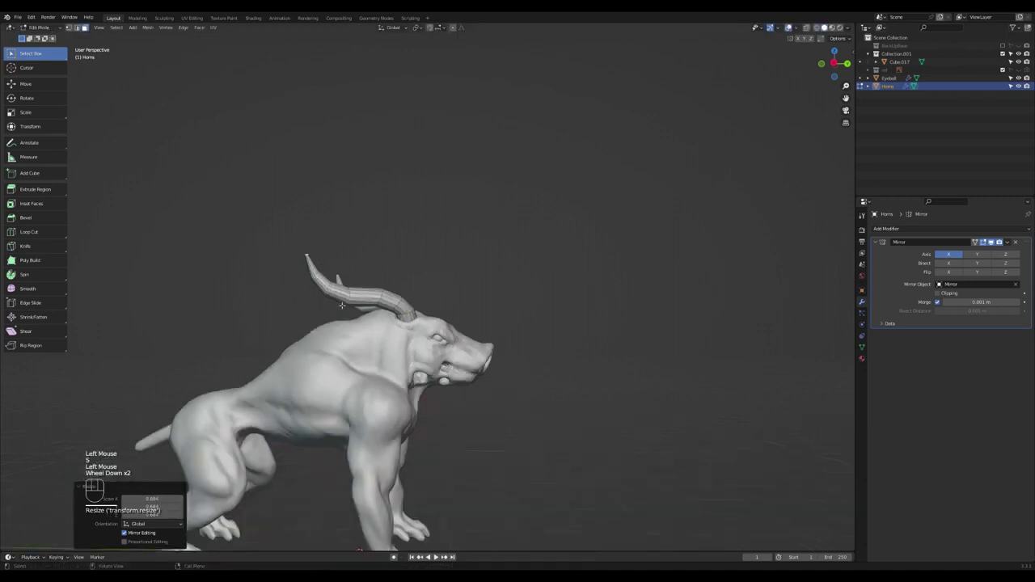
Inspect the finished horn's curve, taper and tip from the side, front and above
middle_drag(343, 306, 369, 290)
scroll(405, 302, up, 3)
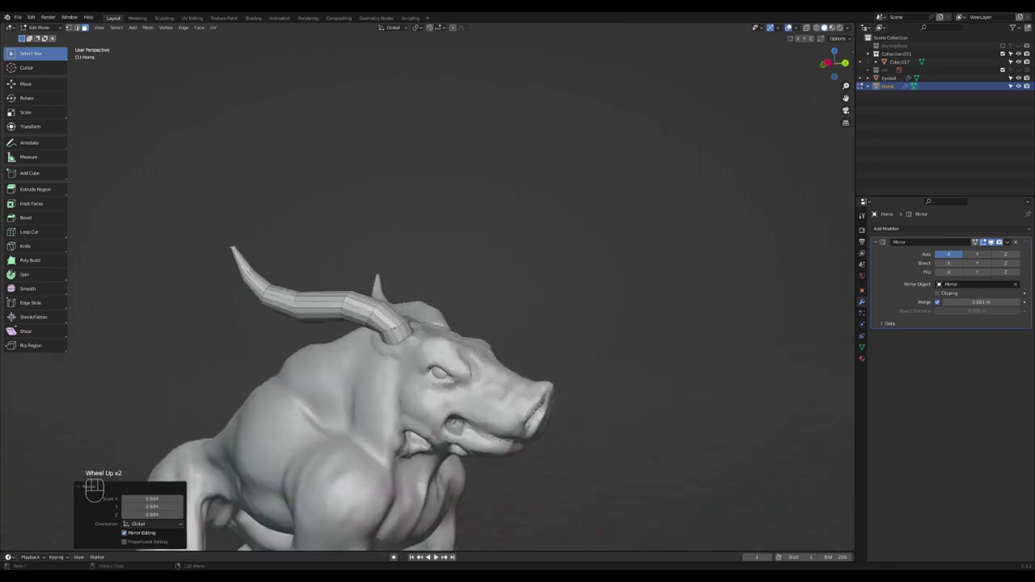
middle_drag(419, 338, 300, 357)
scroll(219, 268, up, 1)
scroll(384, 276, up, 1)
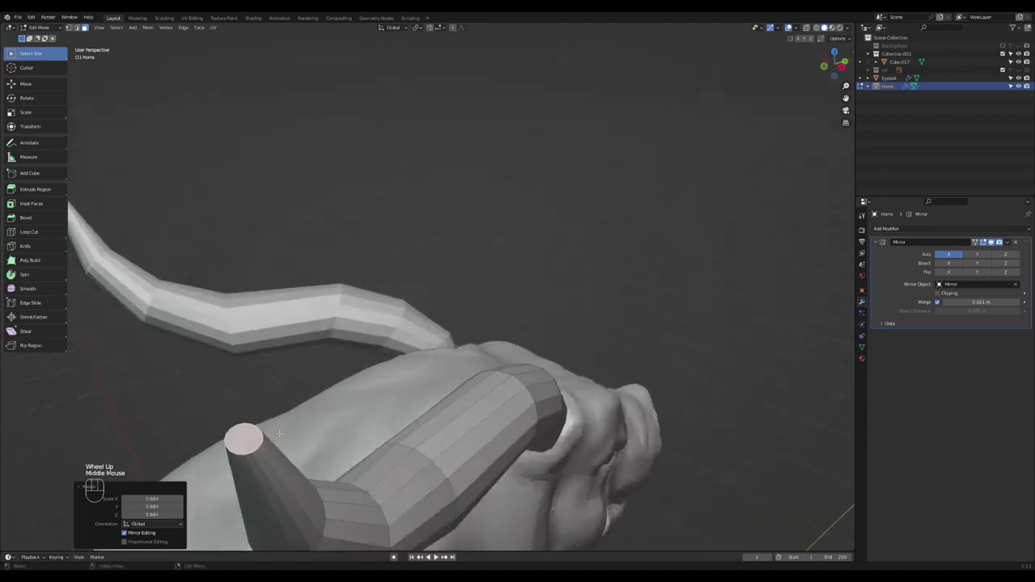
scroll(279, 434, down, 3)
middle_drag(279, 434, 445, 346)
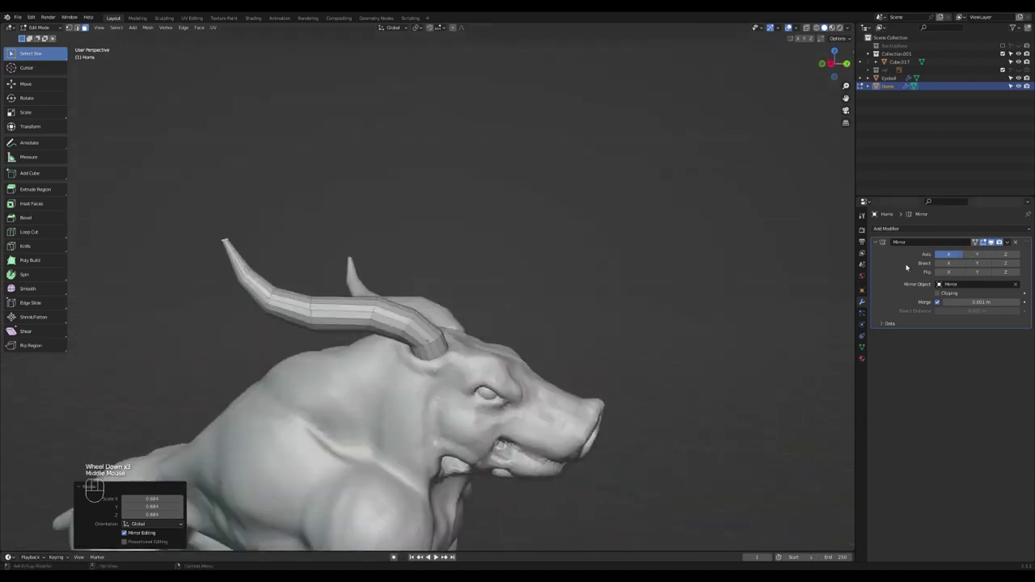
Try smooth shading on the horns in Object Mode and return them to flat shading
click(881, 242)
right_click(333, 322)
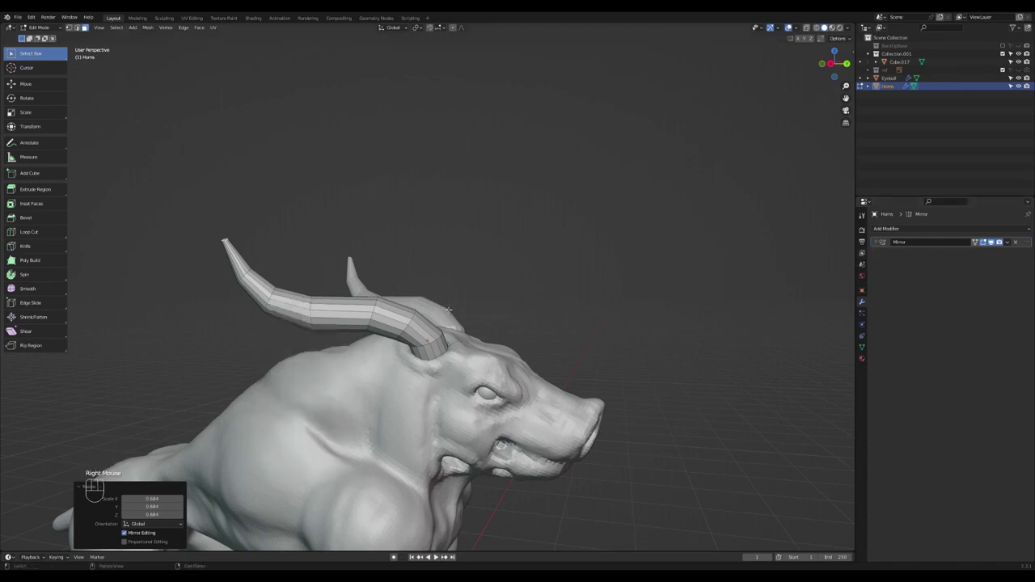
key(Tab)
right_click(393, 322)
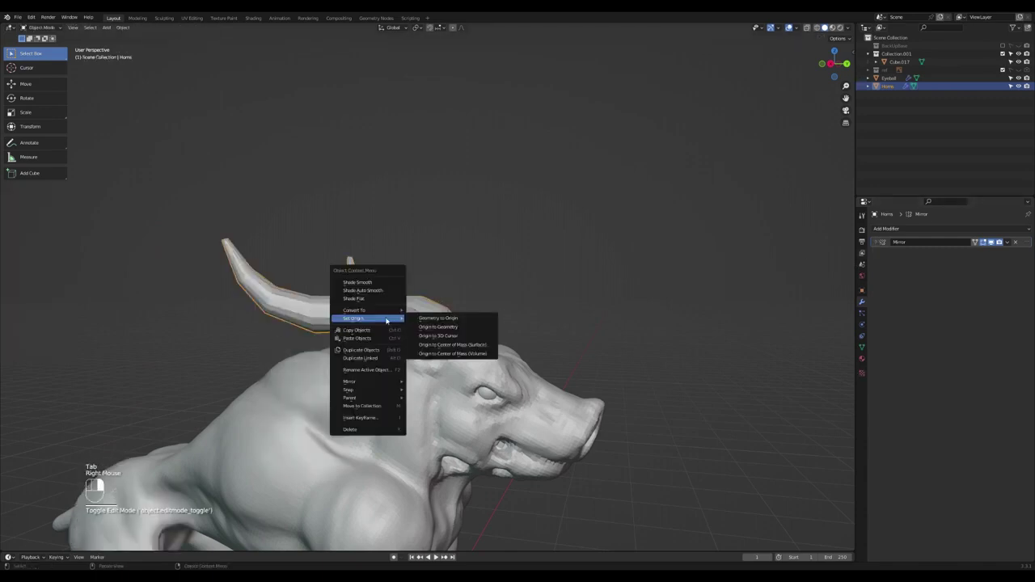
click(374, 281)
middle_drag(373, 283, 324, 313)
right_click(323, 314)
click(326, 330)
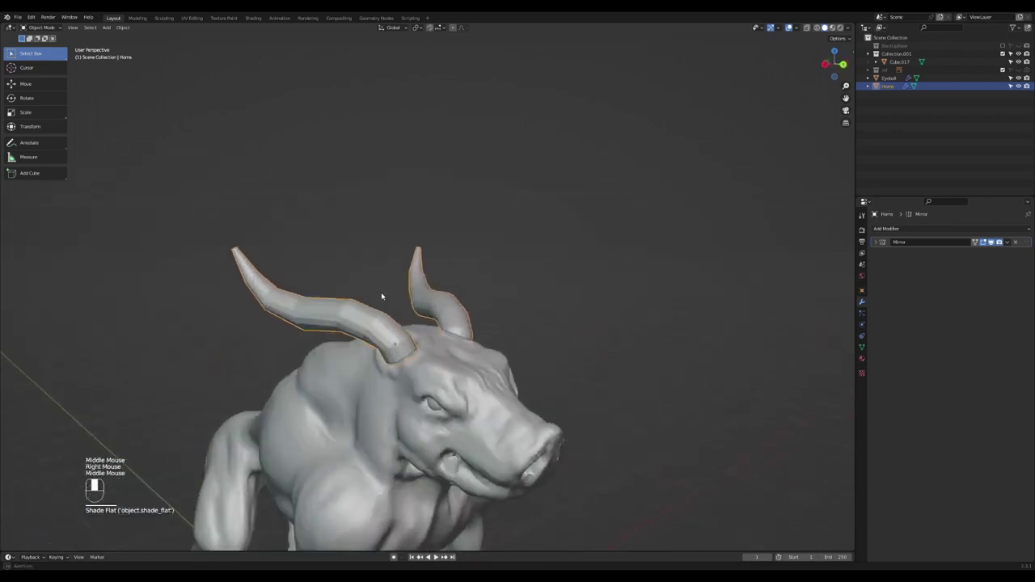
Try a Subdivision Surface modifier on the horns and remove it again
middle_drag(381, 292, 421, 304)
click(905, 230)
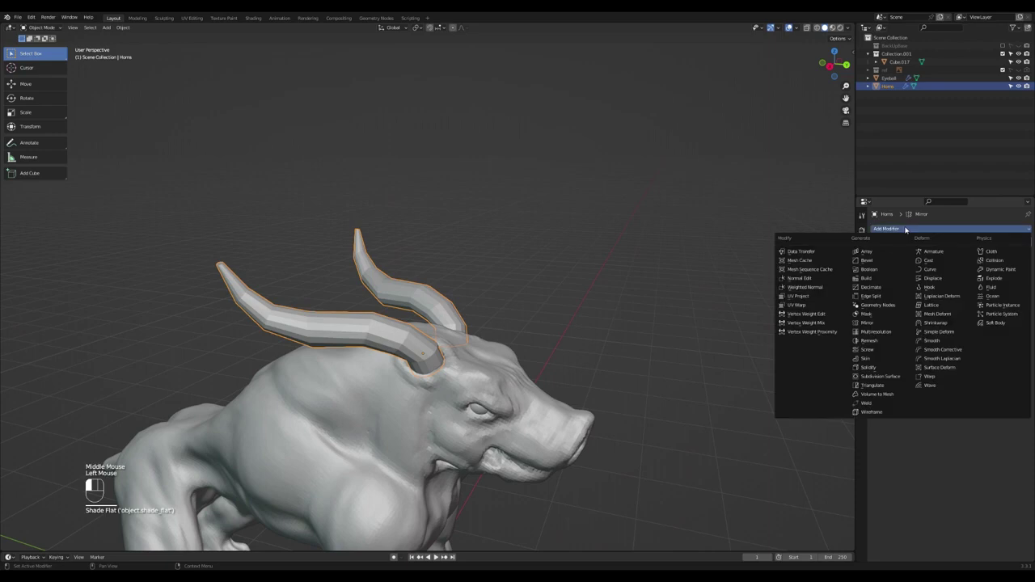
click(880, 379)
middle_drag(421, 359, 712, 289)
scroll(512, 294, down, 2)
scroll(397, 313, up, 4)
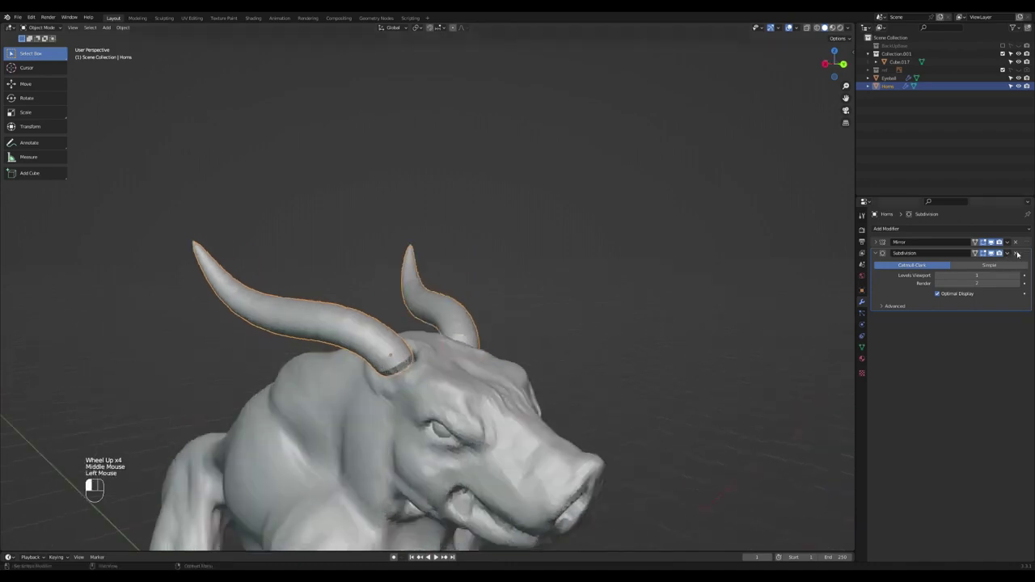
click(1016, 253)
Isolate the horns and move the base end face about 0.06 m down to lengthen the horn's root
scroll(437, 323, down, 2)
middle_drag(437, 324, 352, 290)
scroll(446, 351, up, 1)
scroll(452, 348, up, 1)
key(shift+h)
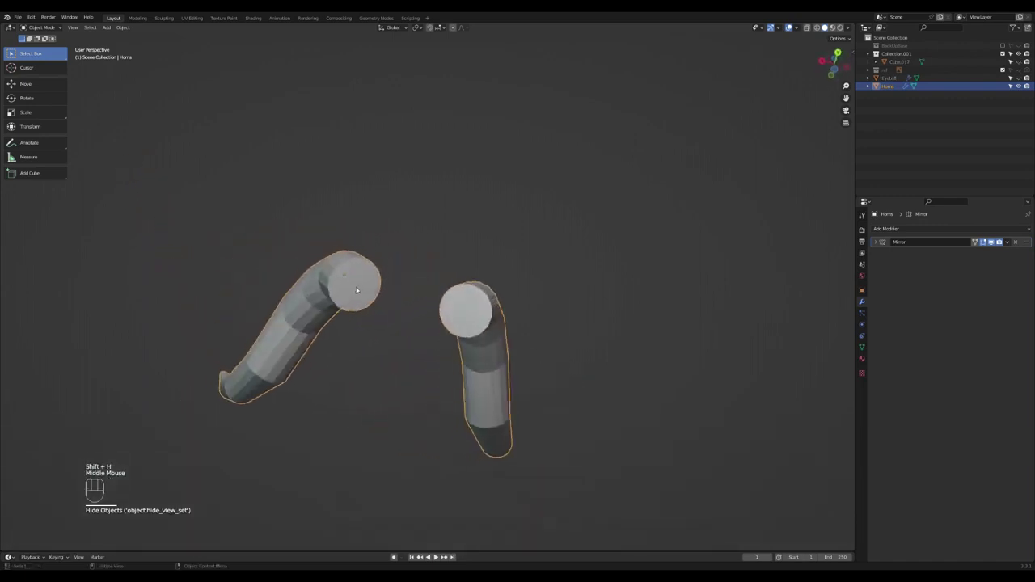
key(Tab)
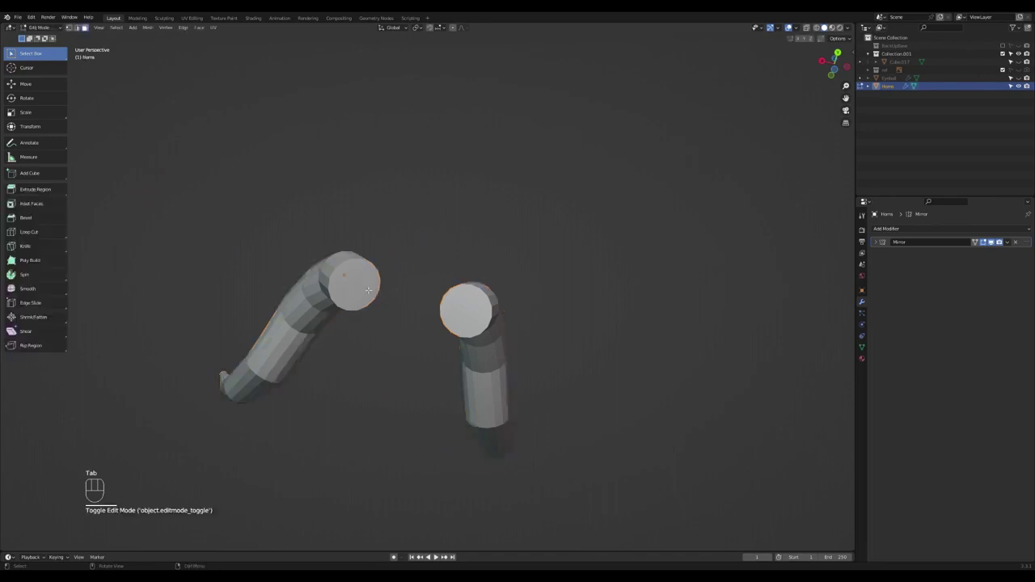
click(355, 283)
middle_drag(420, 296, 449, 343)
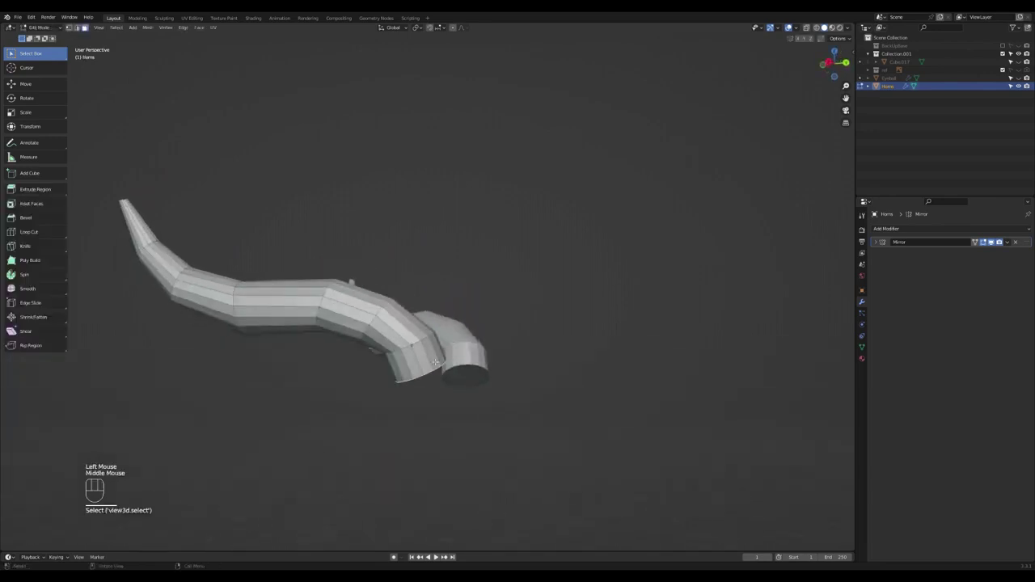
key(g)
click(442, 380)
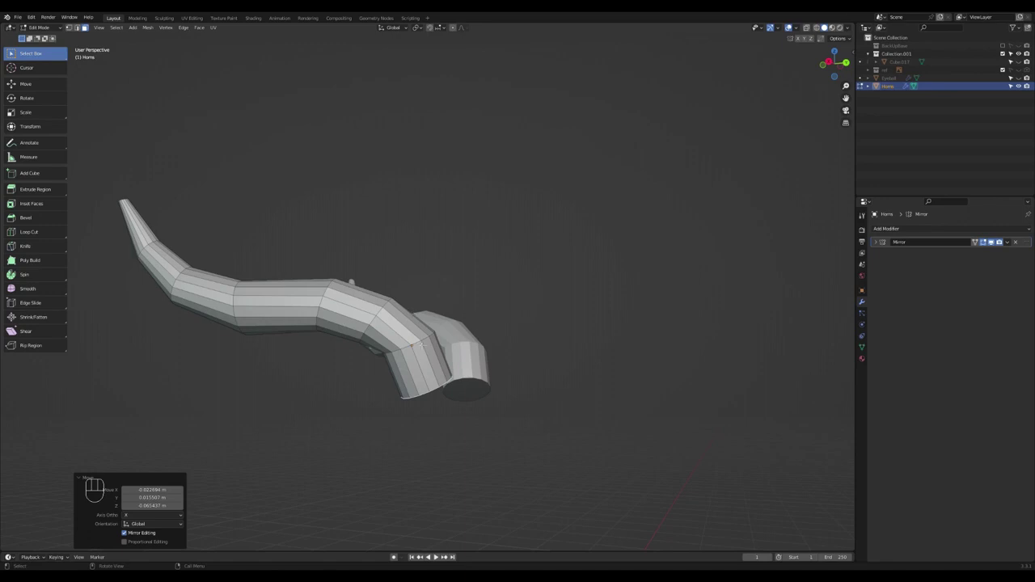
Add one loop cut around the horn's root segment and slide it close to the base end
scroll(427, 385, up, 2)
shift+middle_drag(426, 385, 417, 375)
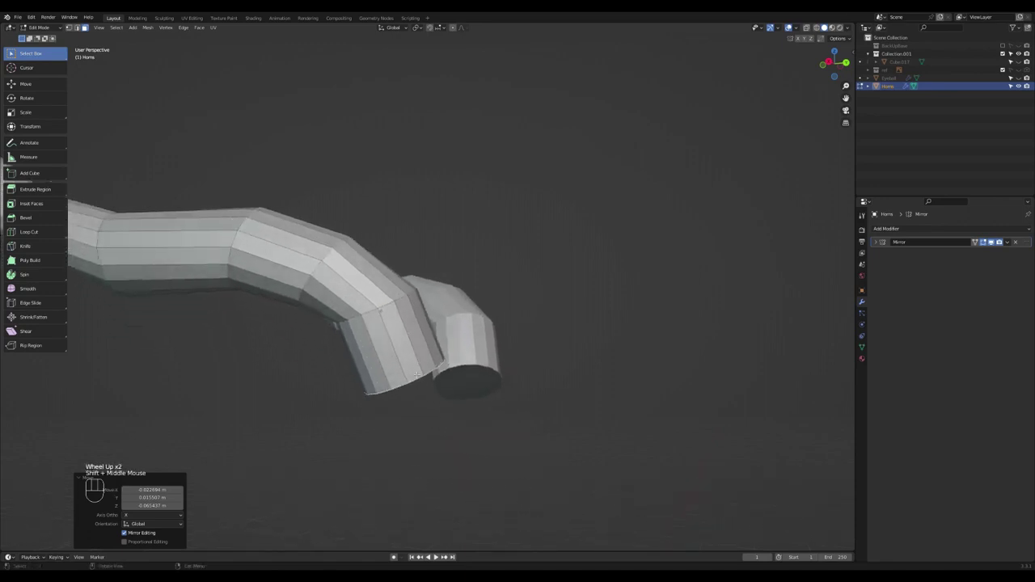
key(ctrl+r)
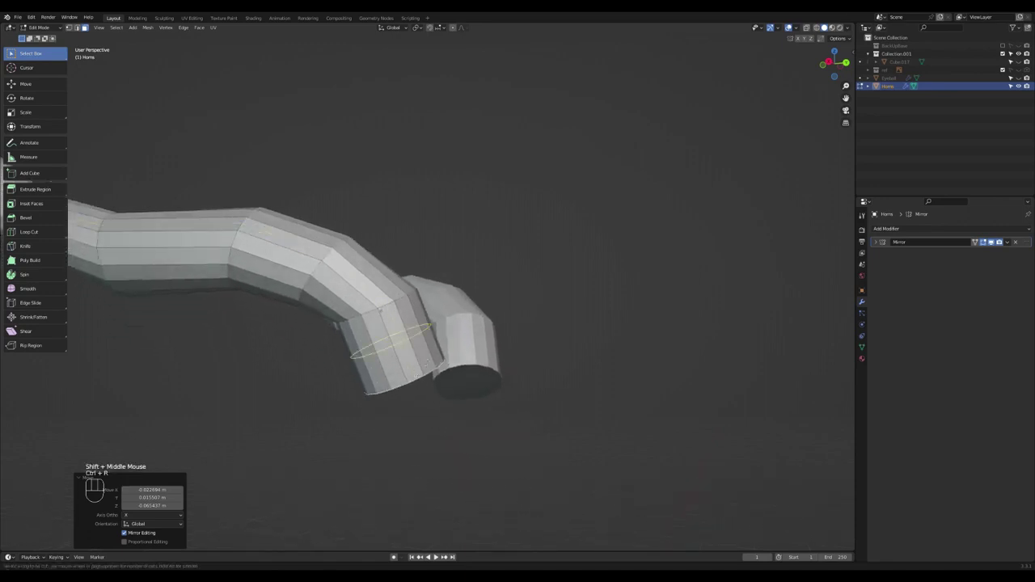
click(420, 374)
click(434, 387)
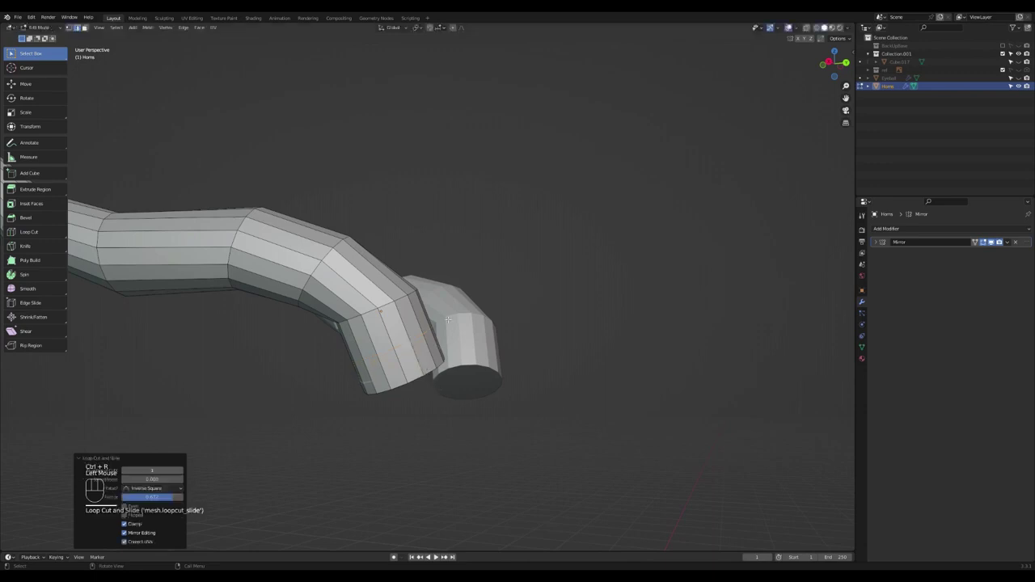
scroll(434, 386, down, 2)
middle_drag(435, 387, 419, 348)
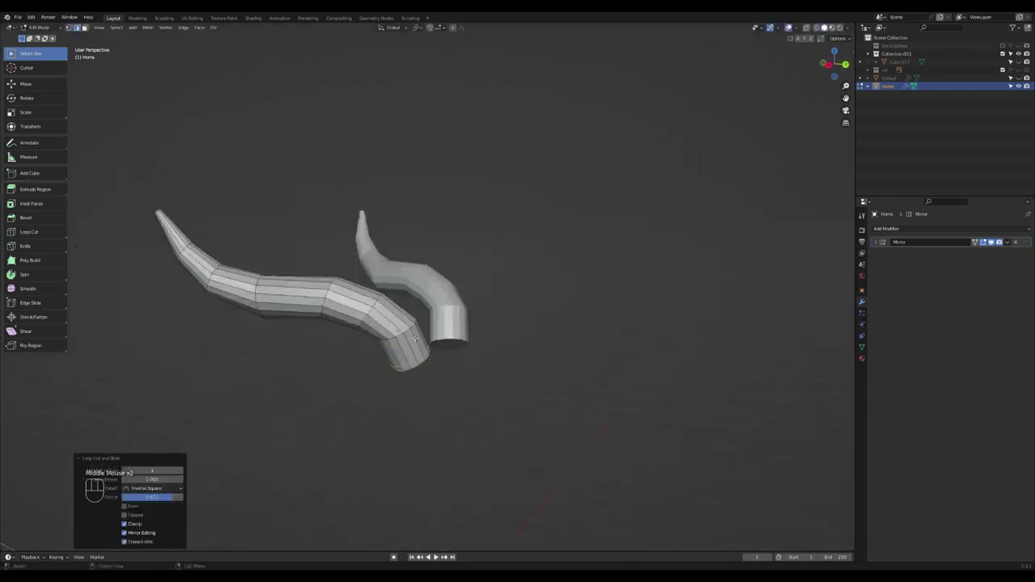
Return to Object Mode, unhide the creature's body and eyeballs, and clear the selection
key(ctrl+Tab)
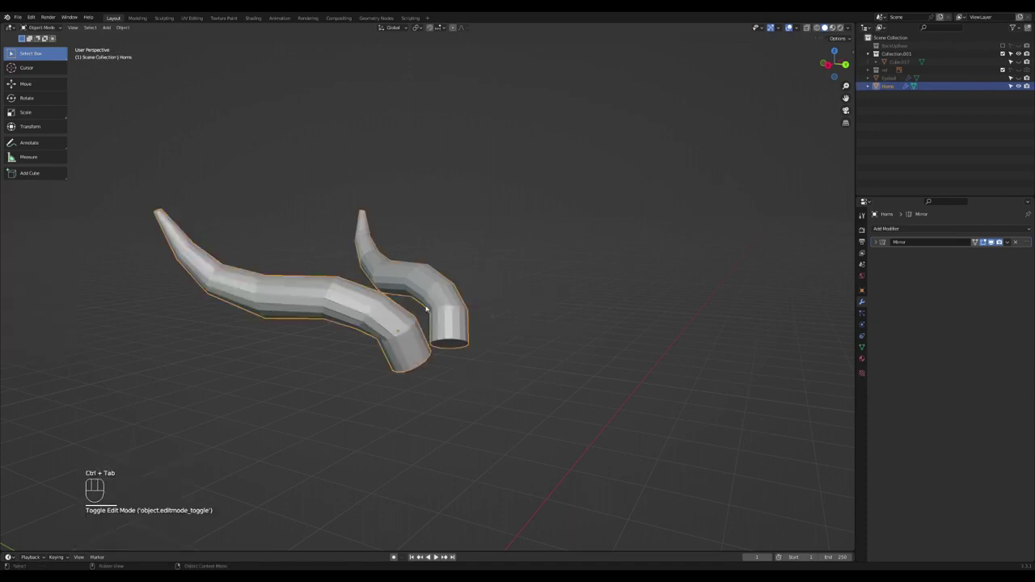
key(ctrl+Tab)
key(ctrl+Tab)
click(380, 169)
middle_drag(411, 287, 437, 303)
middle_drag(528, 192, 476, 238)
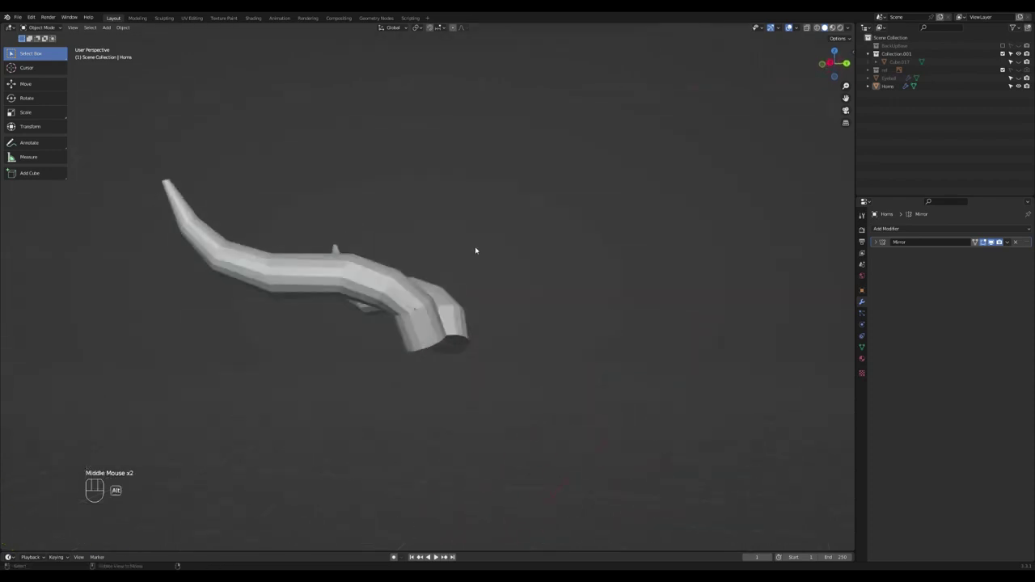
key(alt+h)
middle_drag(476, 250, 490, 312)
scroll(380, 320, down, 3)
scroll(439, 350, up, 3)
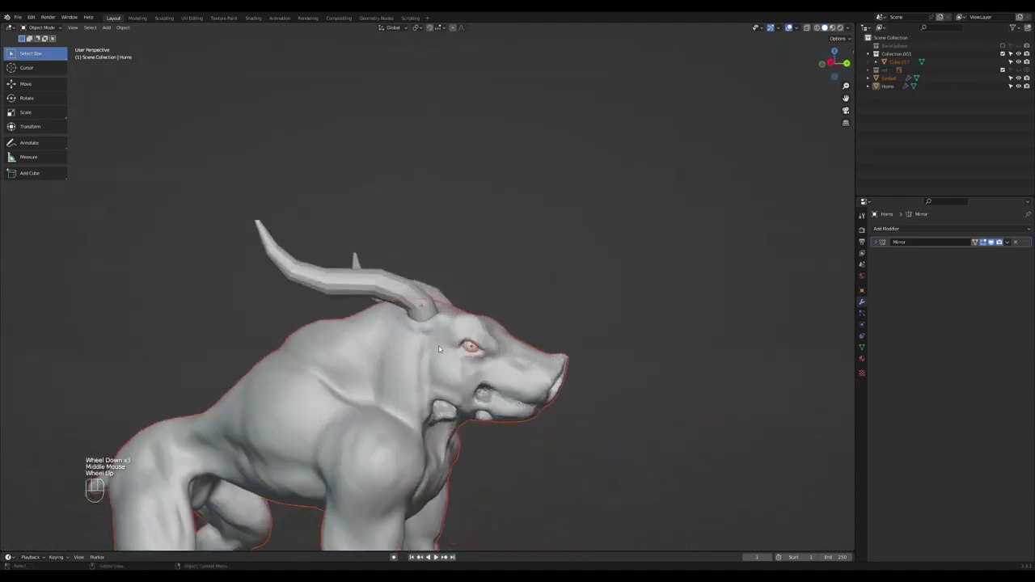
click(469, 347)
click(391, 289)
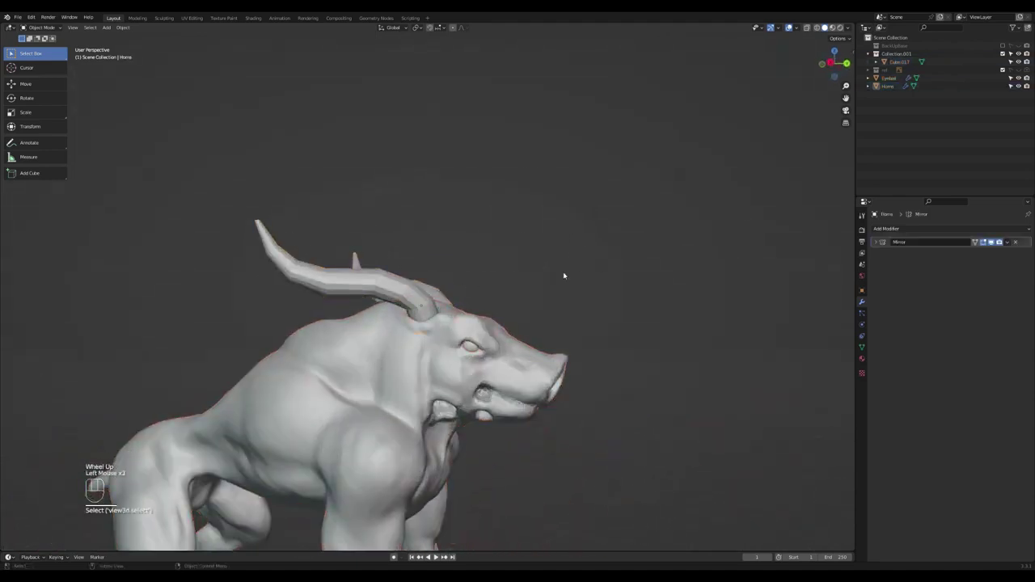
Select the Horns object and examine its proportions against the whole creature
scroll(517, 315, down, 3)
middle_drag(498, 331, 453, 331)
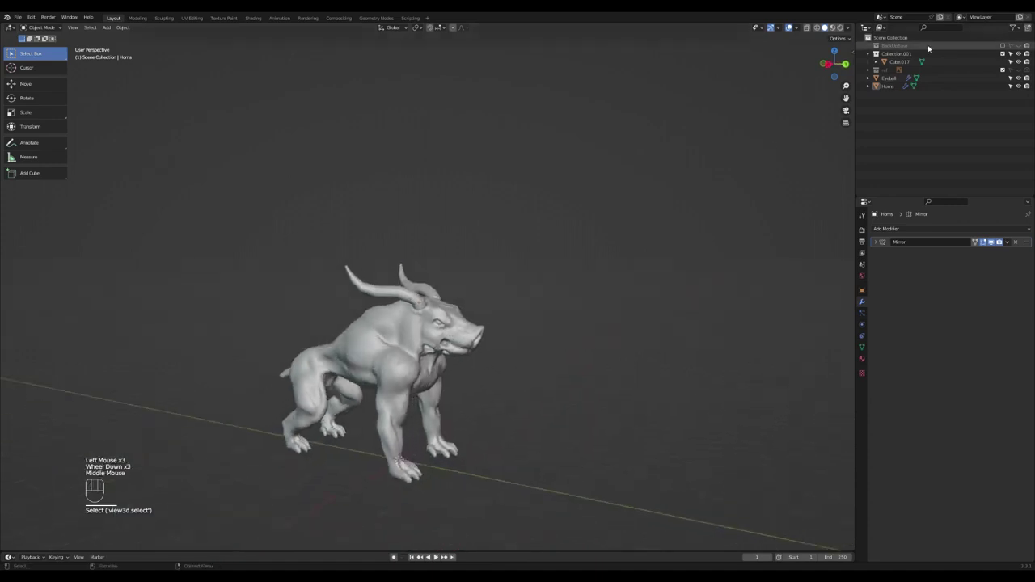
click(890, 86)
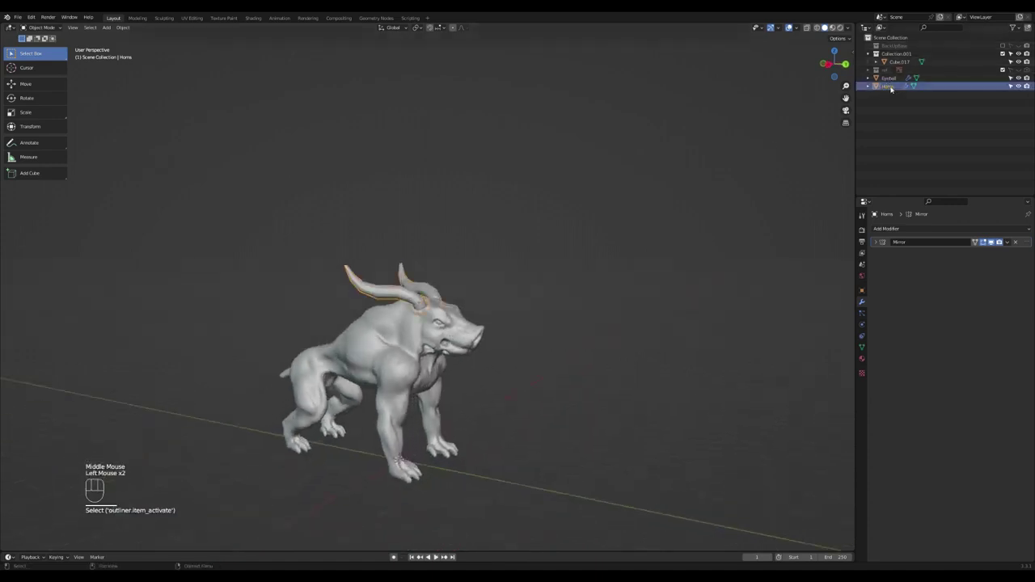
middle_drag(675, 175, 402, 299)
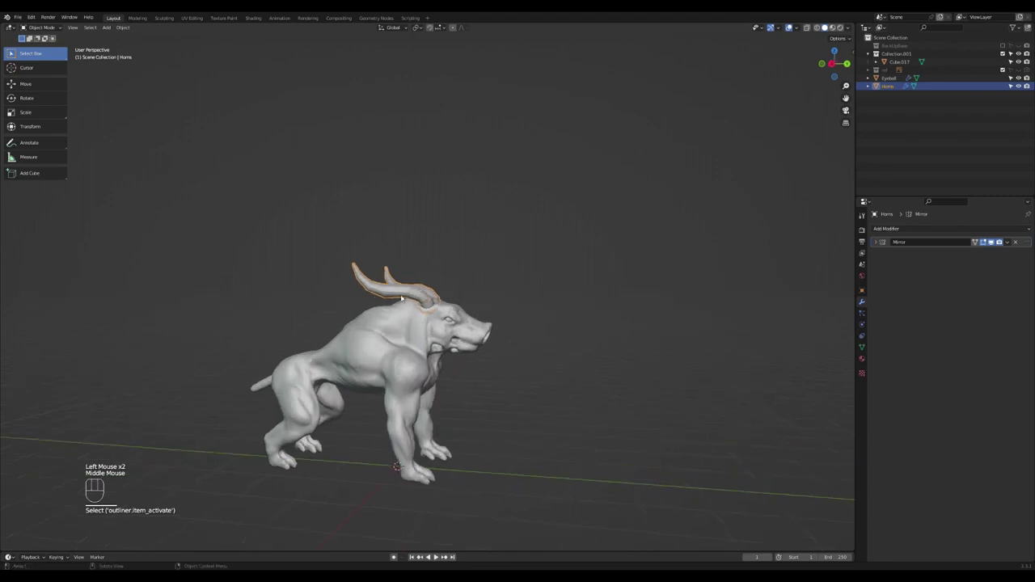
scroll(402, 300, up, 1)
scroll(381, 275, down, 2)
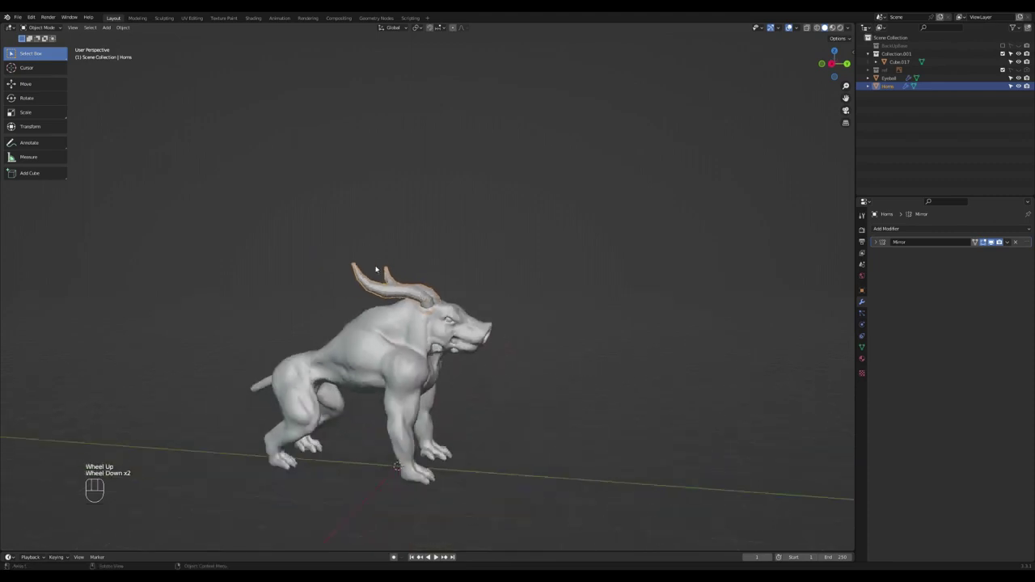
scroll(443, 322, up, 1)
shift+middle_drag(443, 322, 425, 271)
scroll(319, 149, up, 1)
click(425, 271)
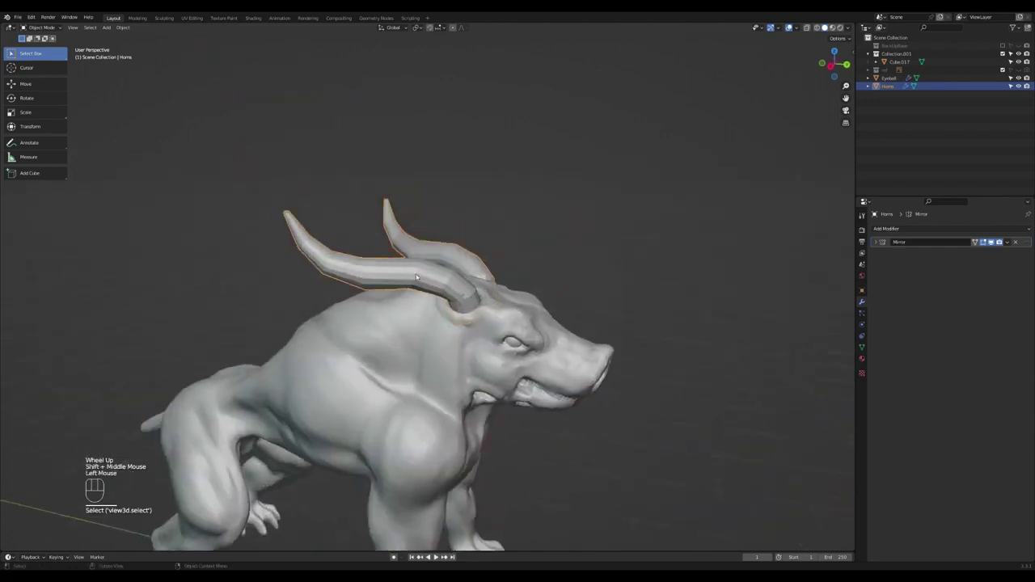
Rotate the edge loop at the horn's middle bend and nudge it to smooth the curve
key(Tab)
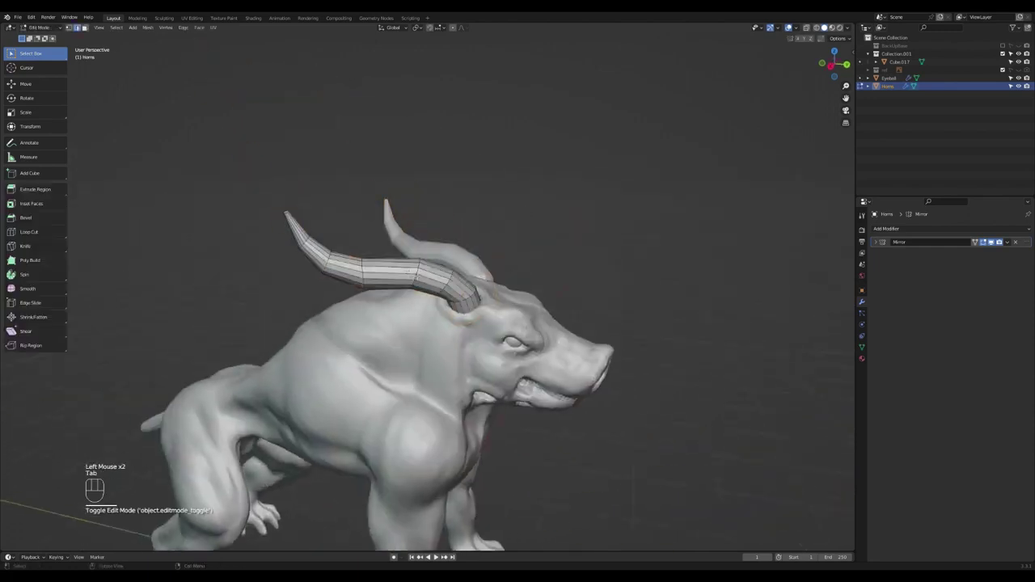
key(2)
alt+click(421, 268)
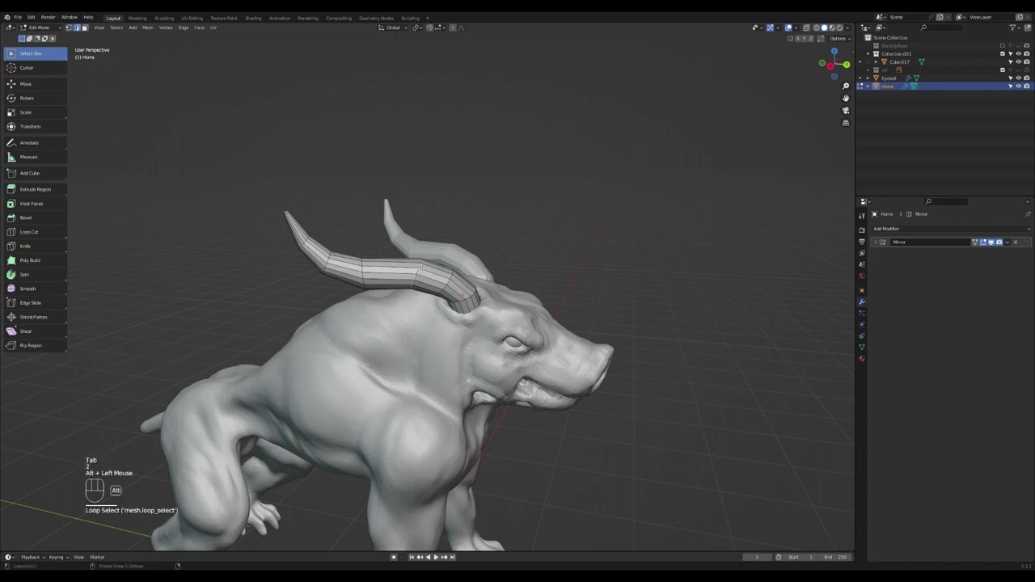
middle_drag(412, 300, 425, 267)
key(r)
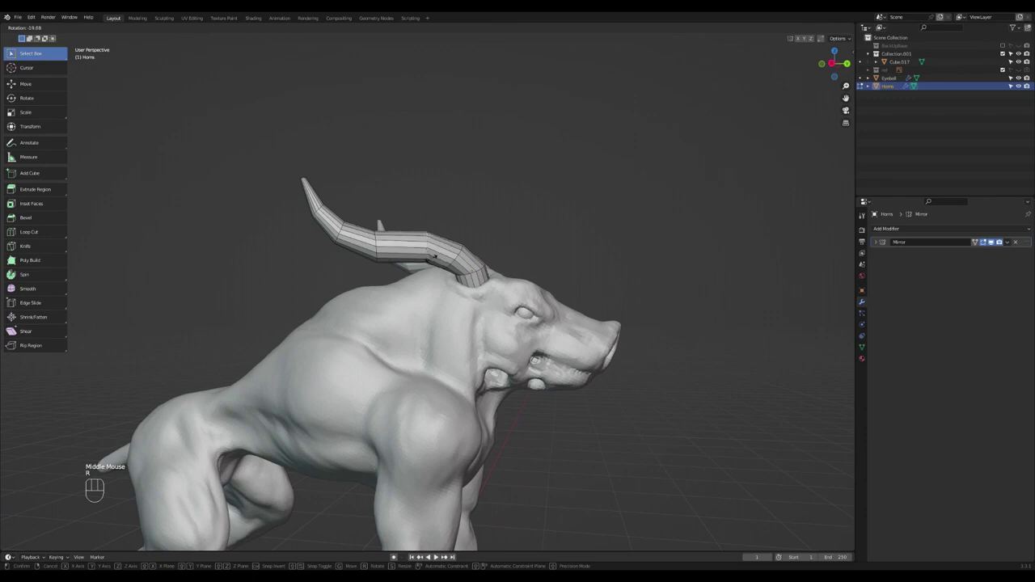
click(433, 257)
key(g)
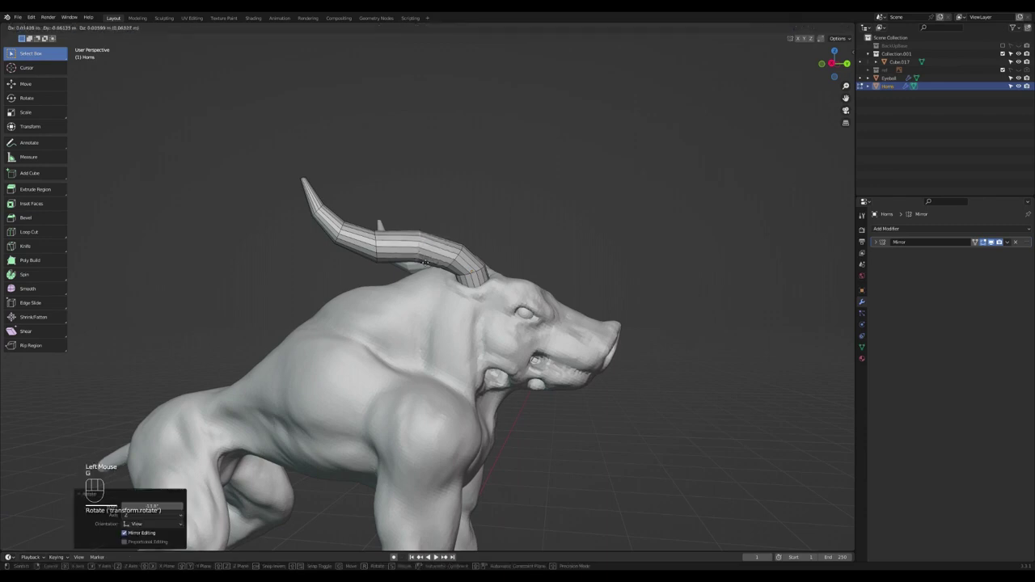
click(426, 263)
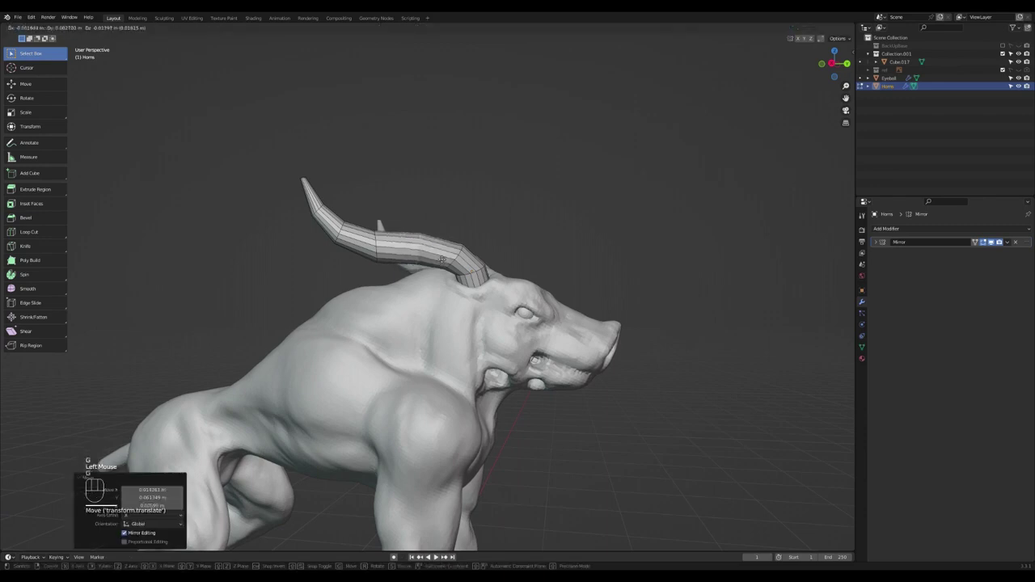
Save the file and return the horns to Object Mode
scroll(445, 263, down, 2)
middle_drag(445, 307, 424, 284)
key(ctrl+s)
scroll(441, 307, up, 2)
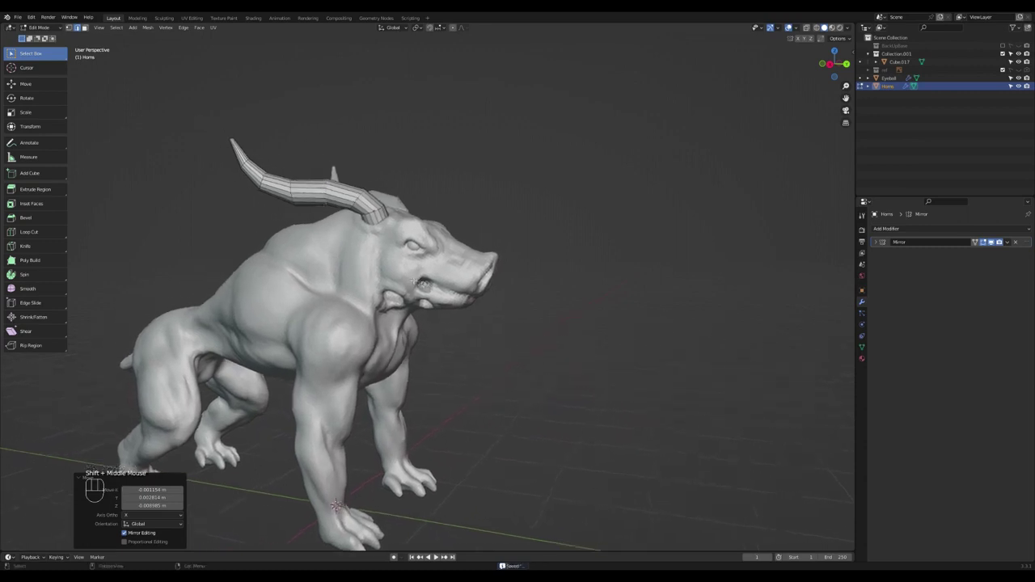
middle_drag(424, 285, 372, 293)
key(ctrl+Tab)
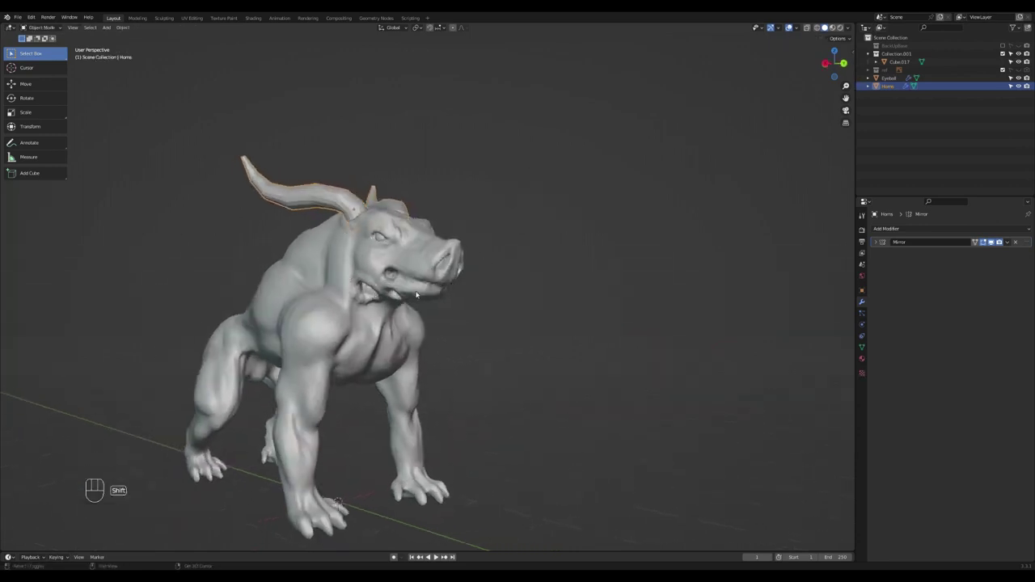
Add a 16-vertex mesh cylinder at the world origin
key(shift+a)
mouse_move(417, 293)
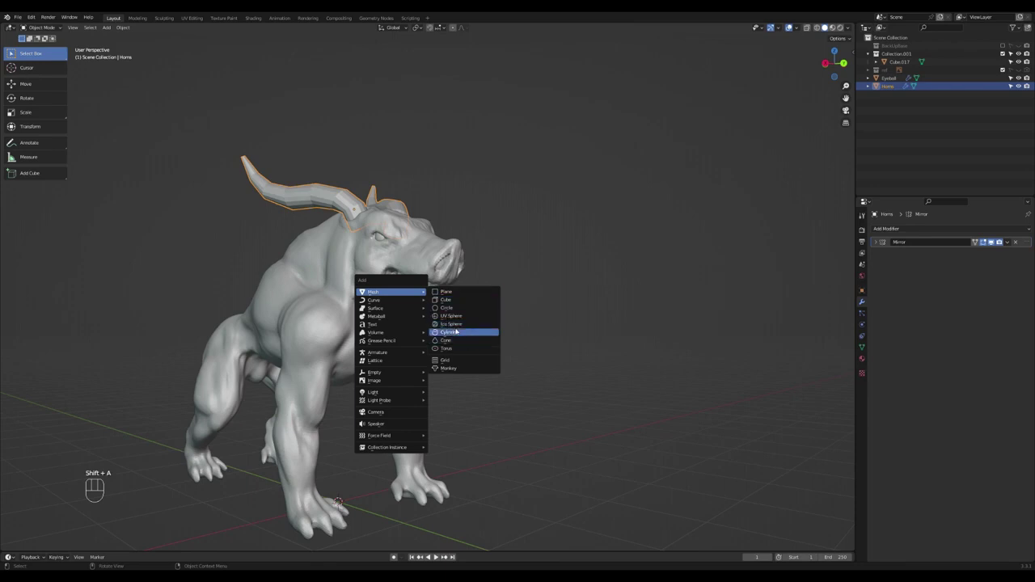
click(455, 332)
key(KP_3)
scroll(420, 335, down, 2)
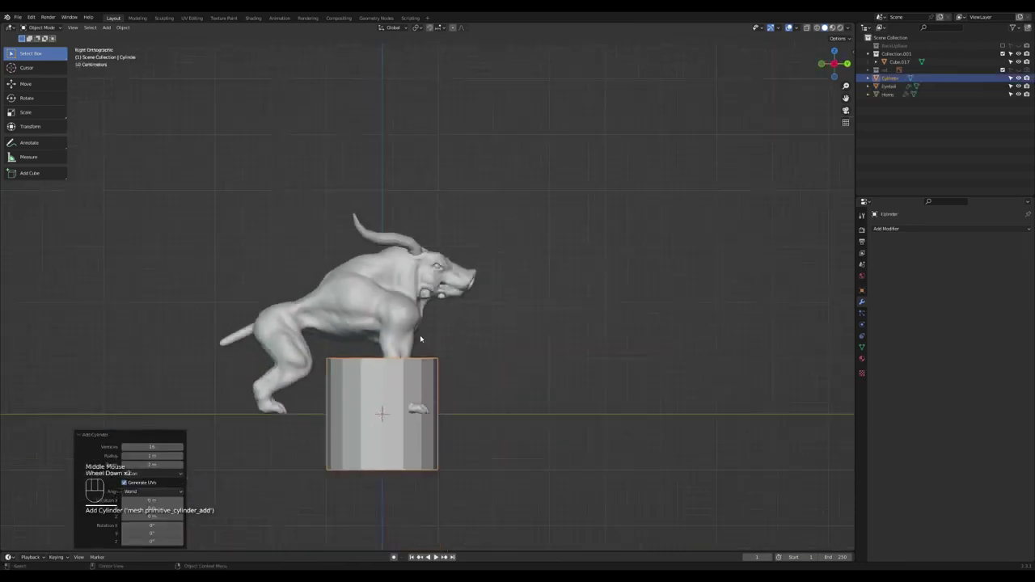
scroll(419, 335, down, 2)
shift+middle_drag(480, 351, 444, 359)
Scale the new cylinder down to about 0.12 and move it up to the back of the creature's jaw
key(s)
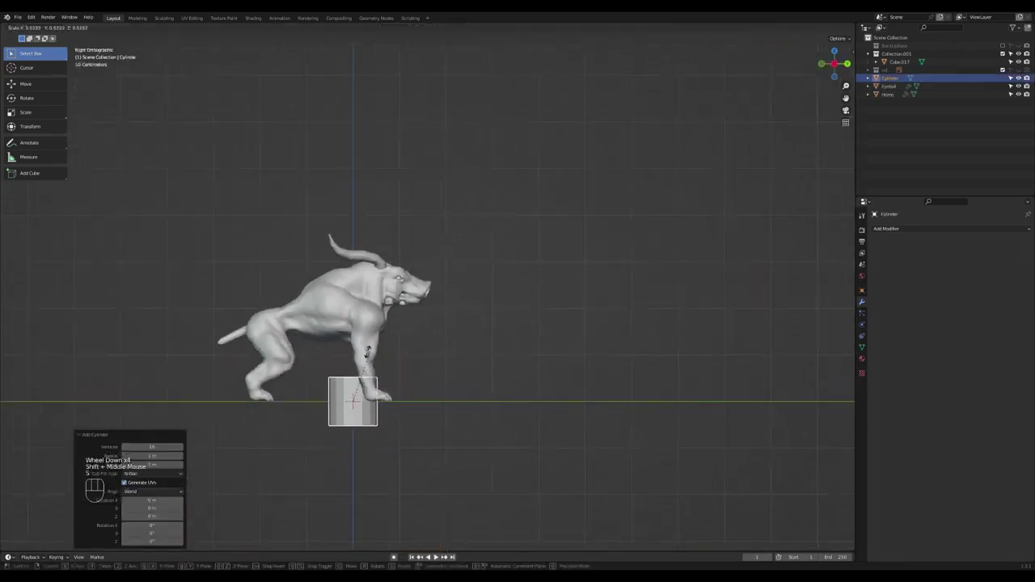
click(349, 395)
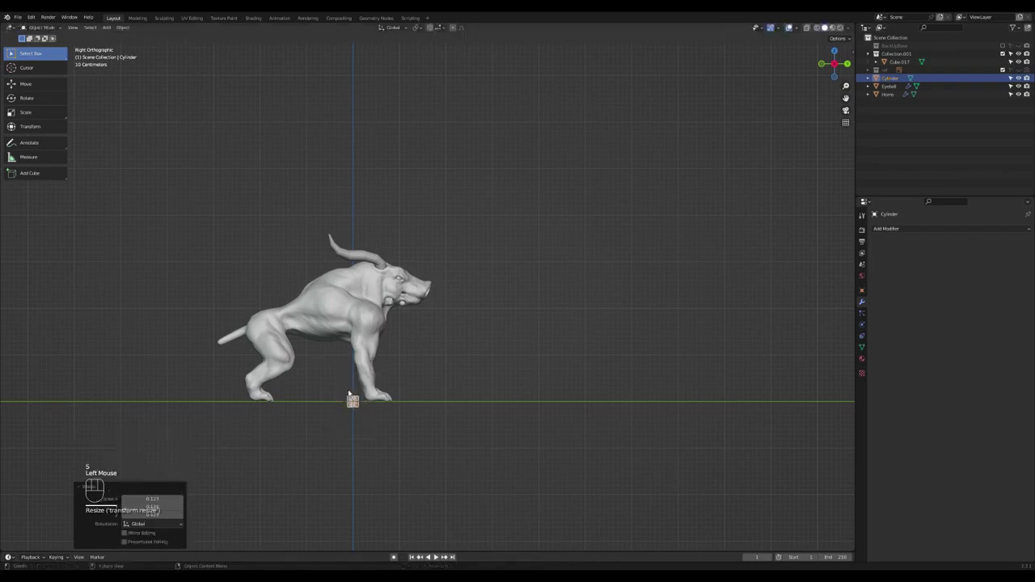
key(g)
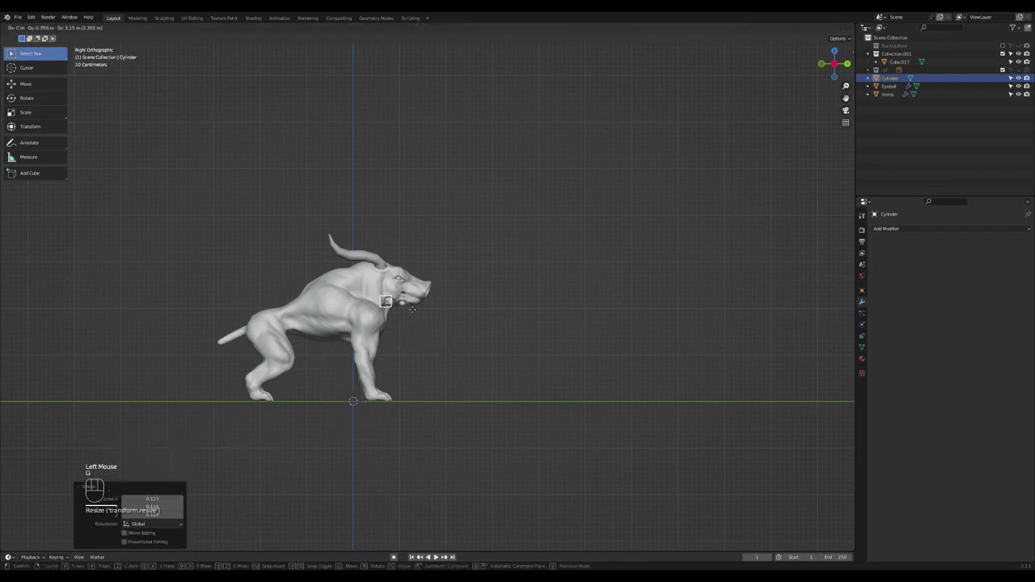
click(414, 312)
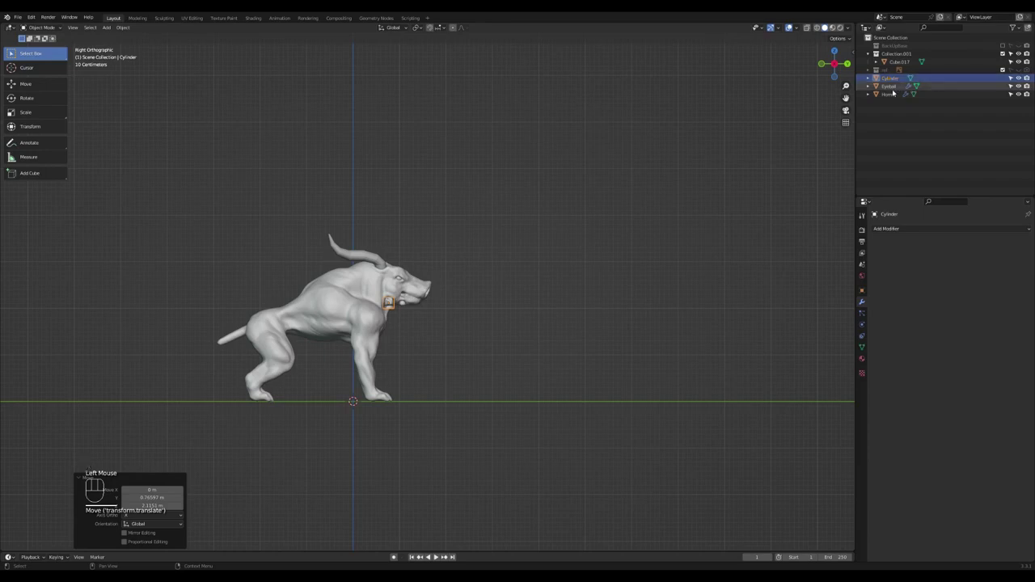
Rename the Horns object to BigHorns
click(888, 94)
double_click(888, 93)
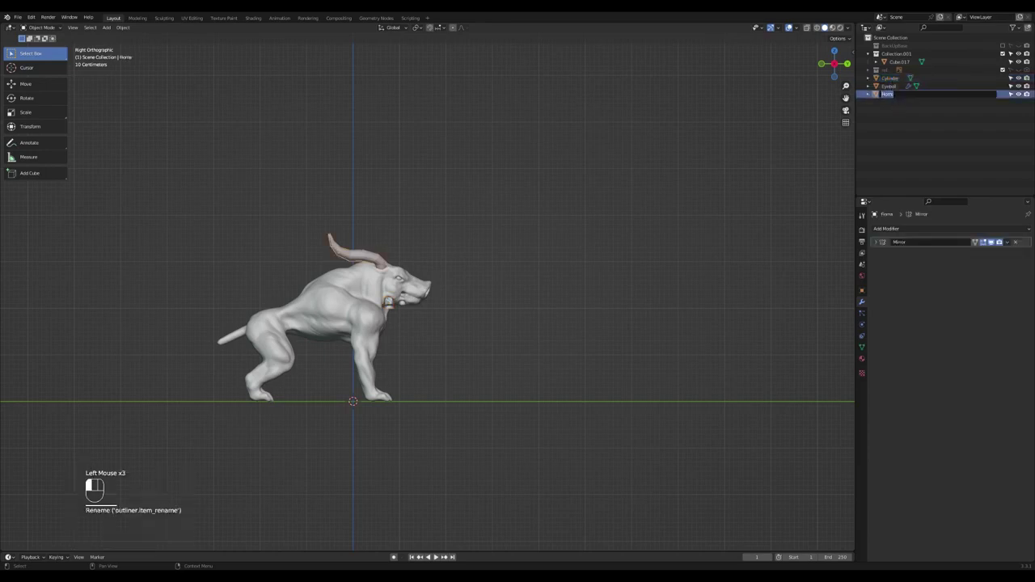
text(Bull)
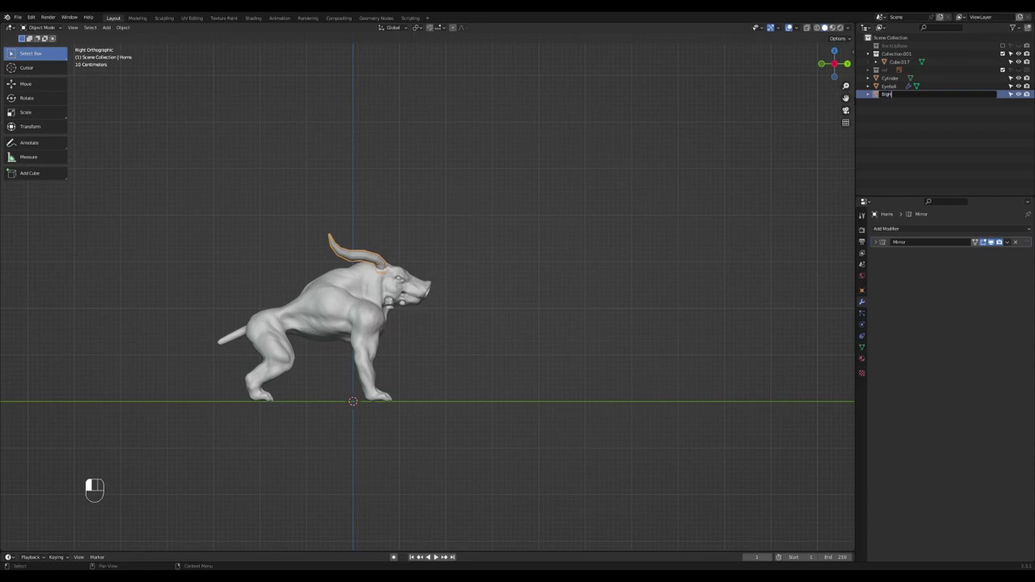
text(gHorns)
key(Return)
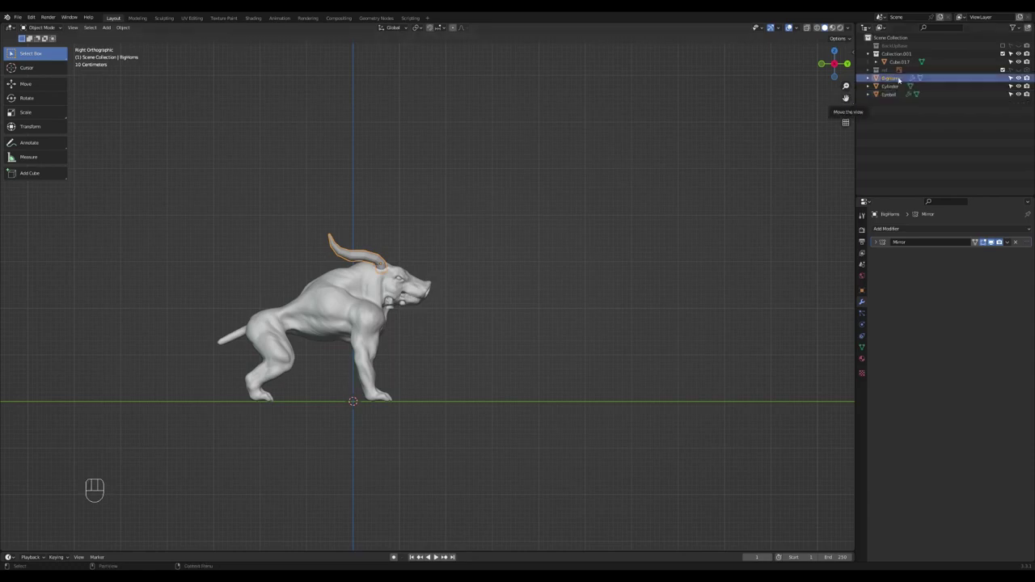
Rename the new cylinder object to MedHorns
click(891, 98)
click(889, 86)
double_click(890, 86)
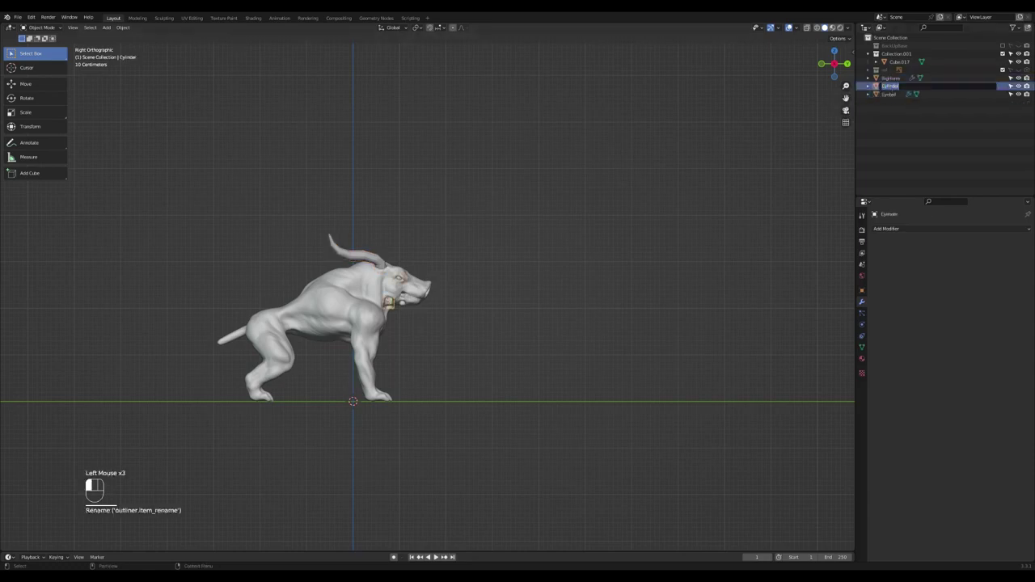
text(Sm)
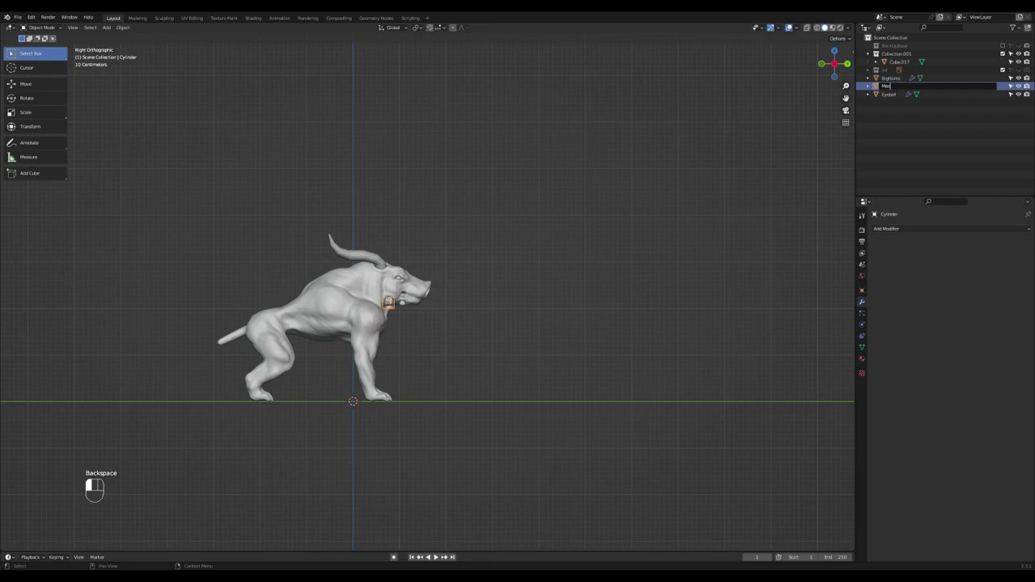
text(dHorns)
key(Return)
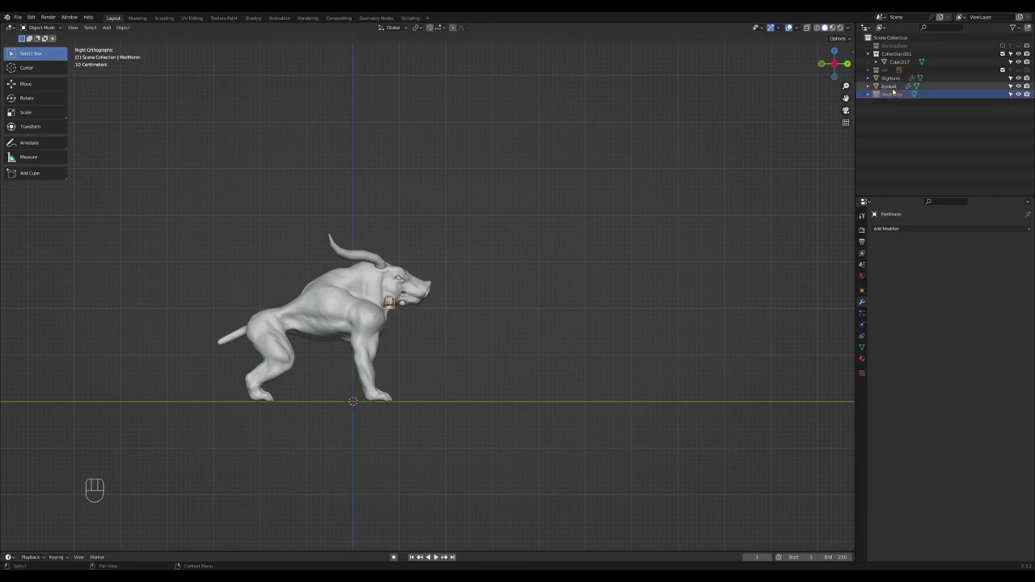
Move the MedHorns cylinder sideways from the centre line to one side of the creature's jaw, working from the front
middle_drag(356, 308, 319, 303)
scroll(368, 305, up, 2)
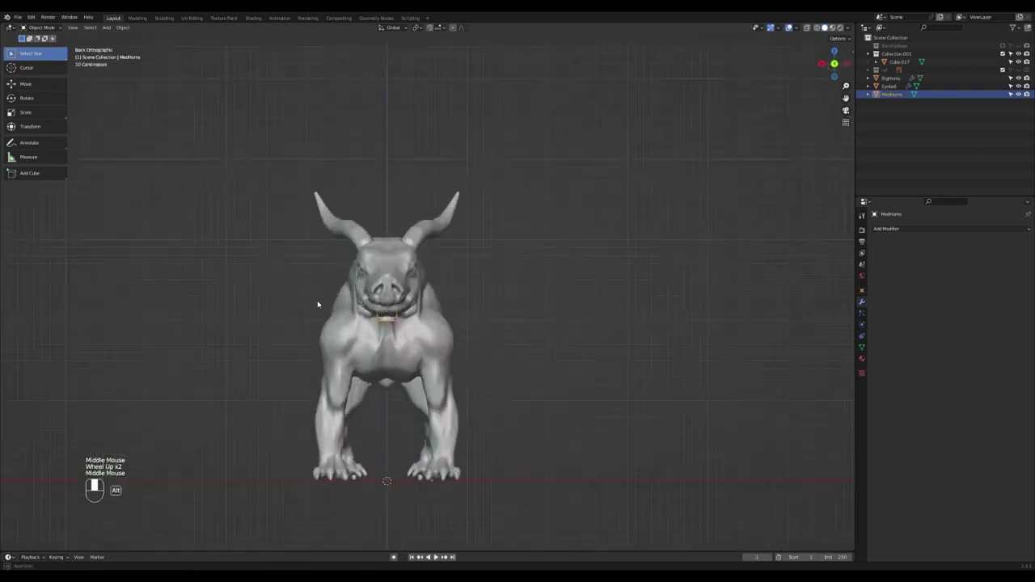
scroll(417, 309, up, 1)
scroll(416, 308, up, 1)
key(g)
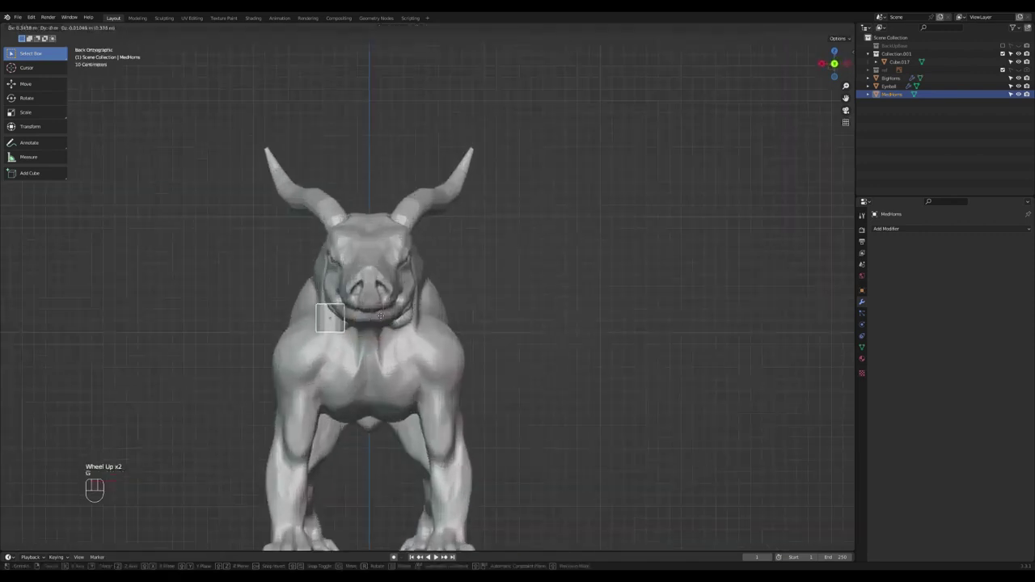
click(382, 317)
Shrink the MedHorns cylinder slightly and tilt it outward in the front view to follow the jaw
key(s)
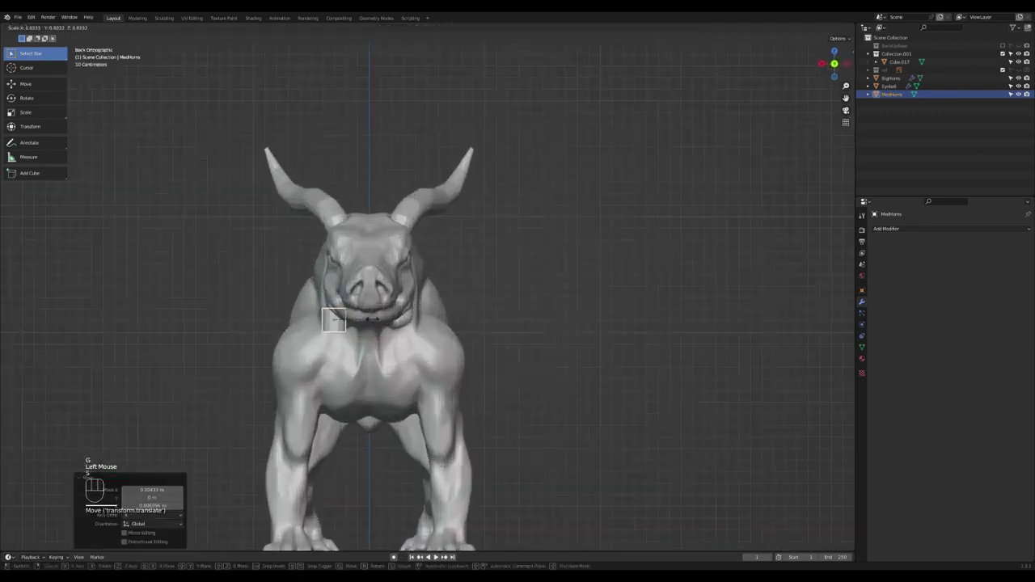
click(375, 322)
key(r)
click(388, 316)
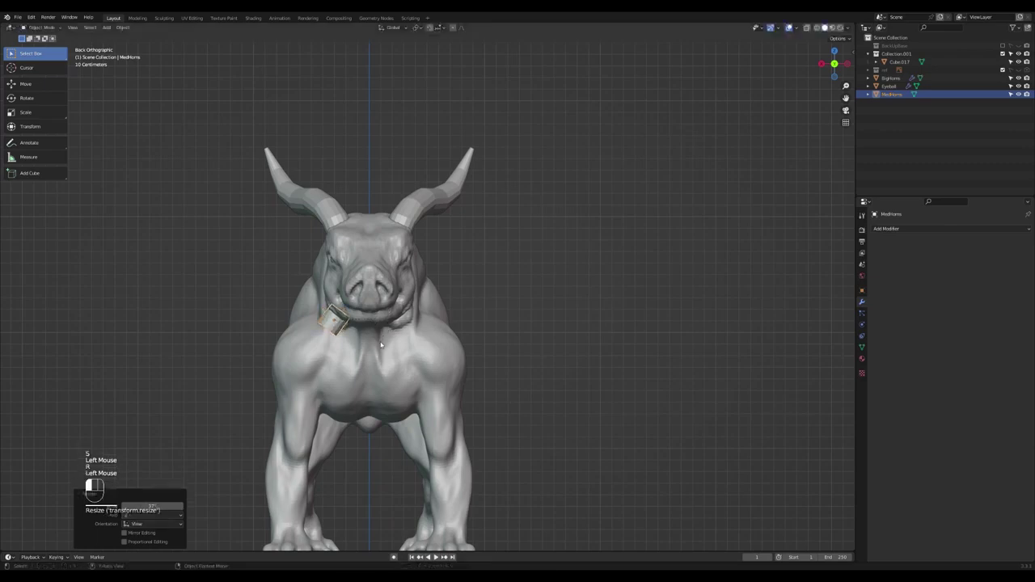
Move the MedHorns cylinder up against the cheek and align it with the rear socket of the jaw
middle_drag(389, 315, 282, 251)
scroll(452, 306, up, 2)
scroll(405, 283, up, 1)
middle_drag(287, 266, 288, 268)
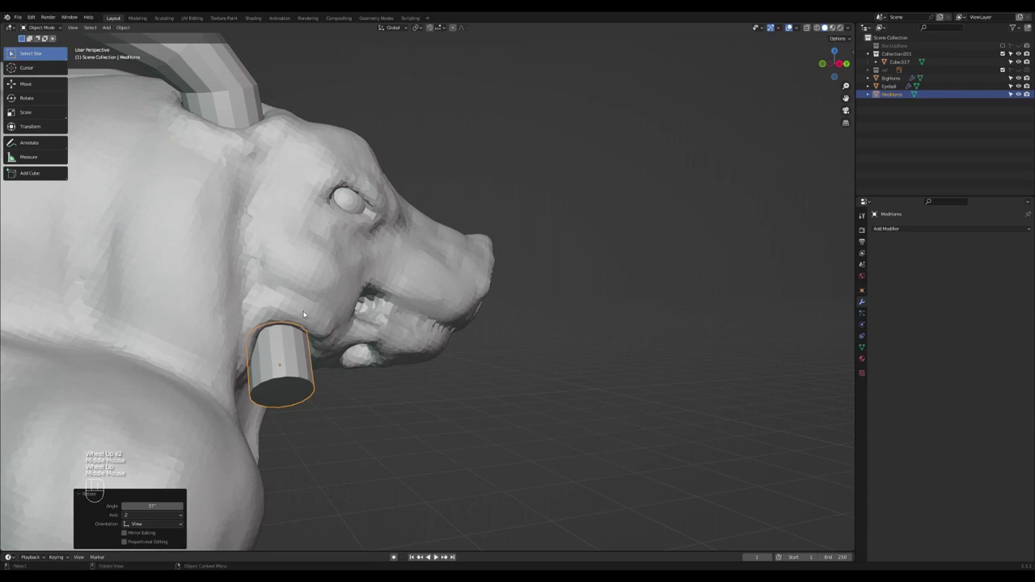
key(g)
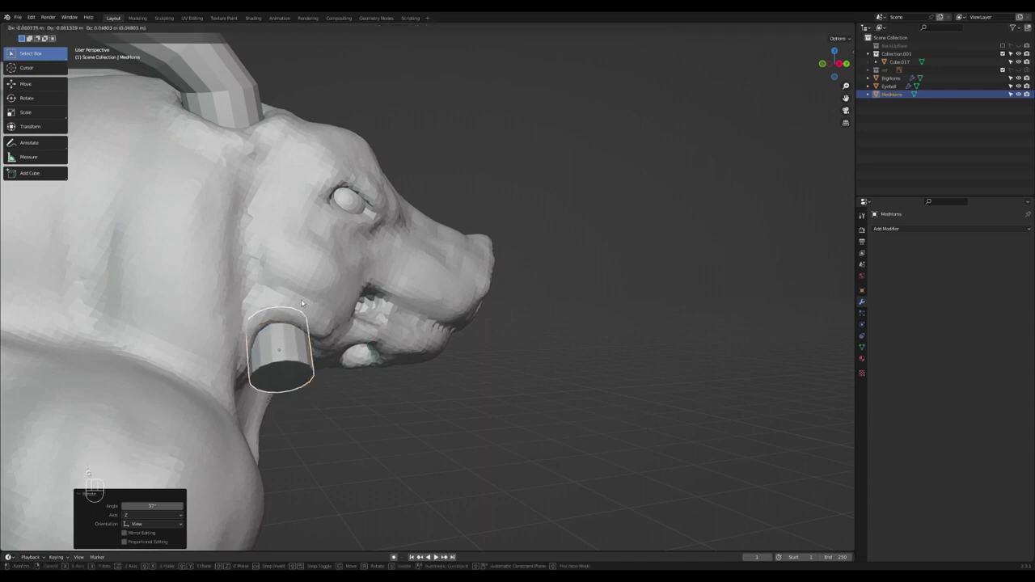
click(306, 304)
middle_drag(305, 304, 263, 211)
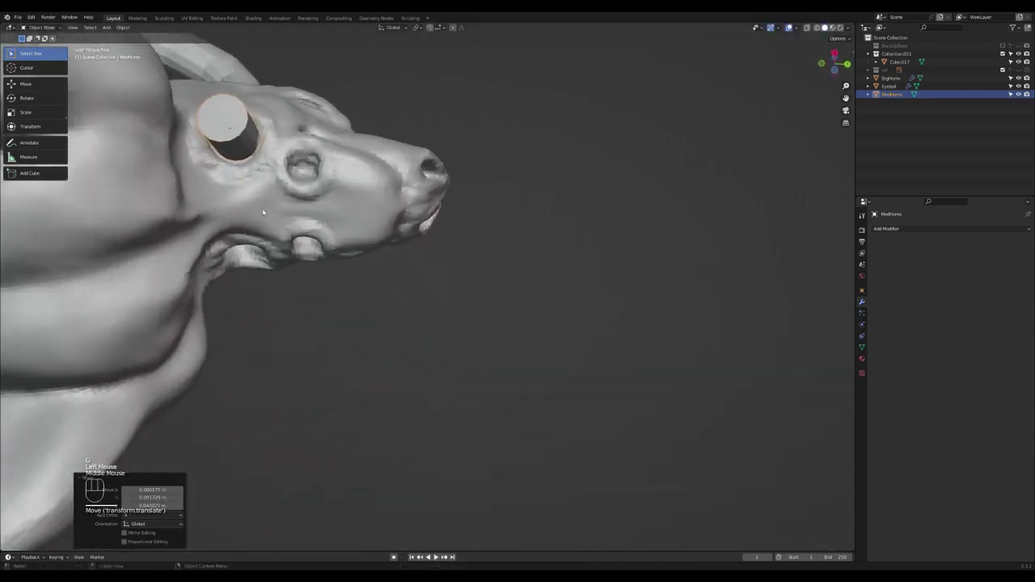
click(260, 149)
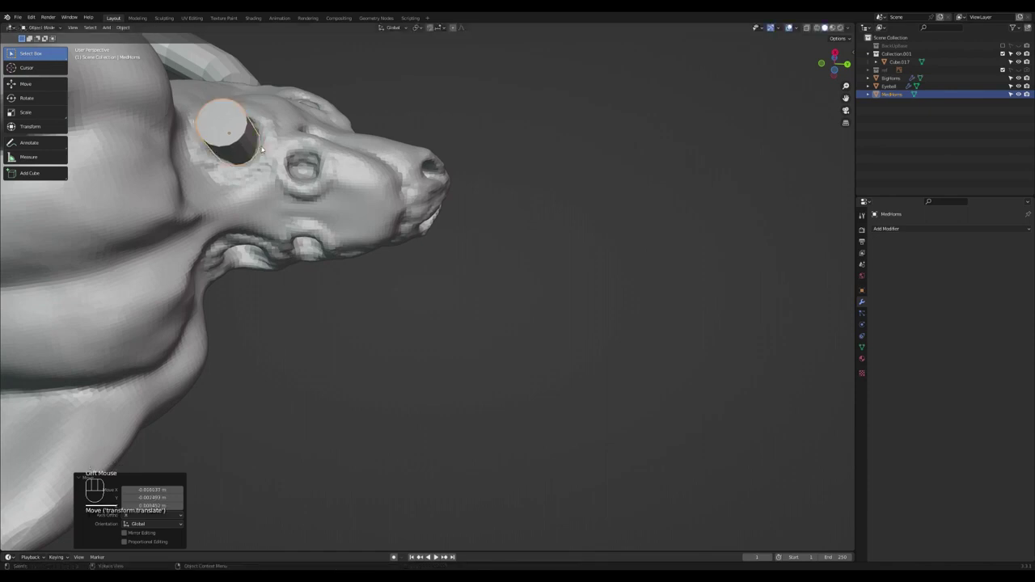
Rotate the MedHorns cylinder about 35° in the side view so its outer end points forward
middle_drag(261, 150, 332, 296)
scroll(333, 294, down, 1)
key(r)
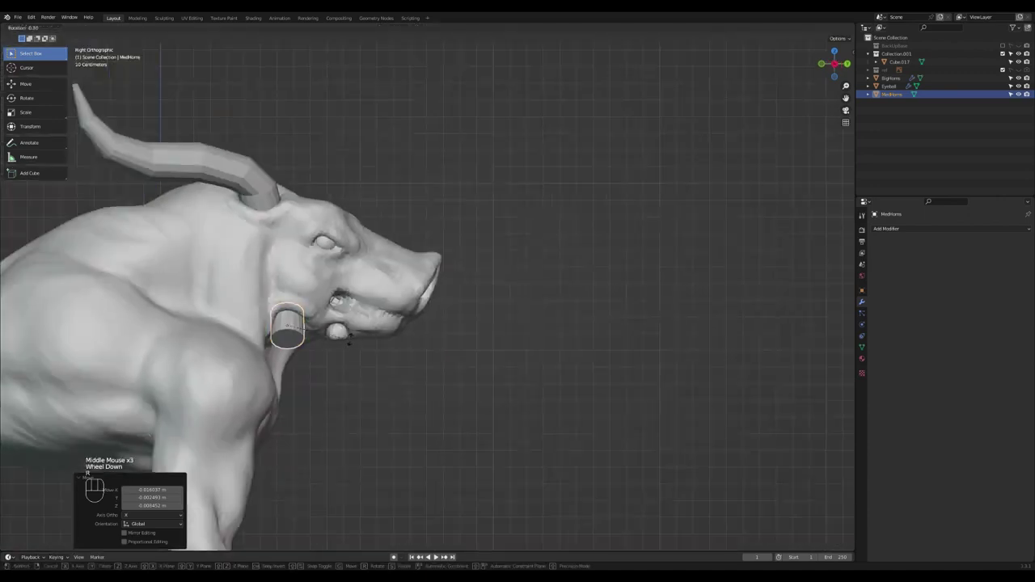
click(395, 281)
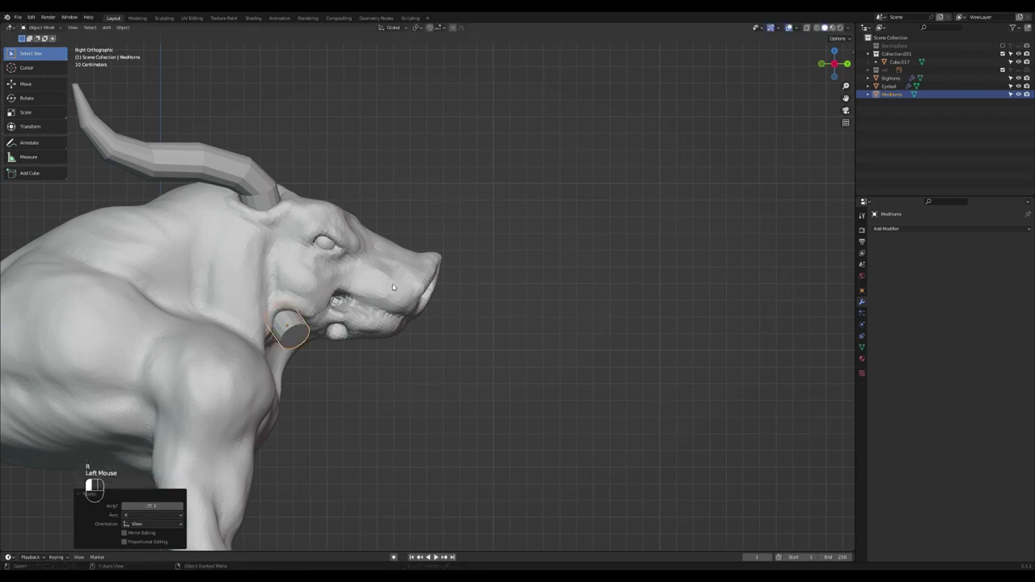
Adjust the MedHorns cylinder's tilt from the front, rotating it slightly and then about 30° from a lower angle
middle_drag(392, 284, 243, 270)
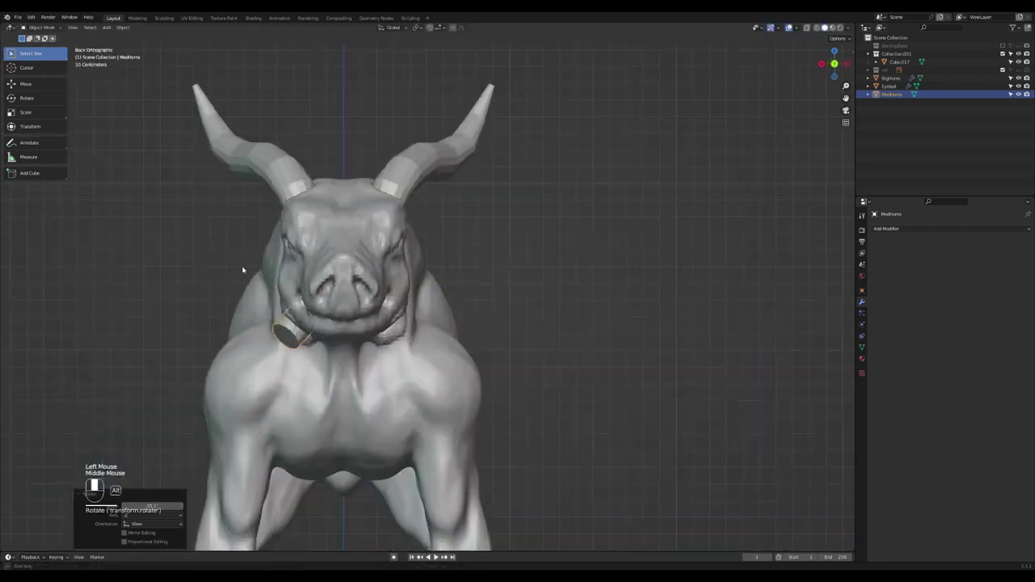
key(r)
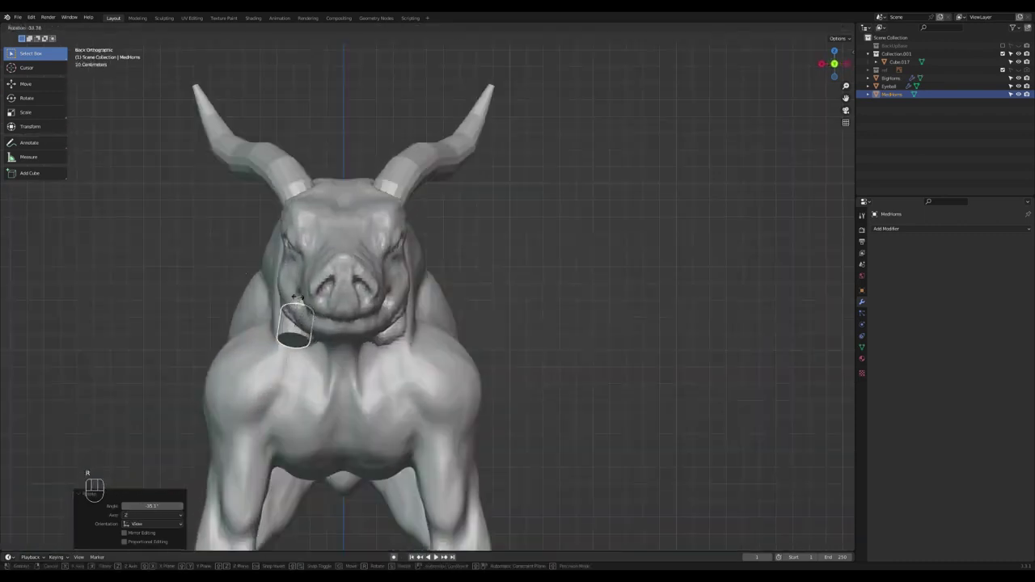
click(308, 299)
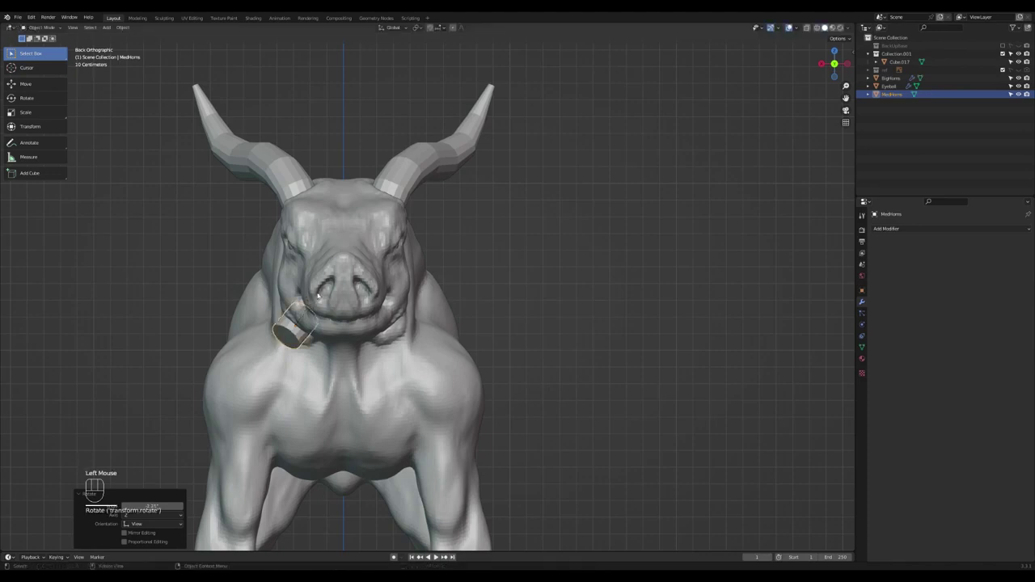
middle_drag(308, 299, 326, 281)
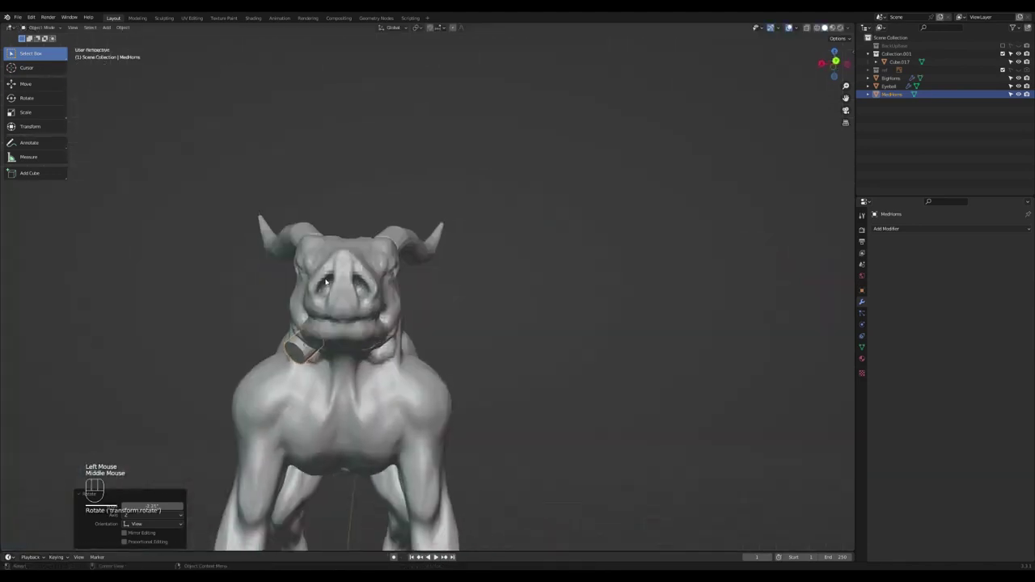
key(r)
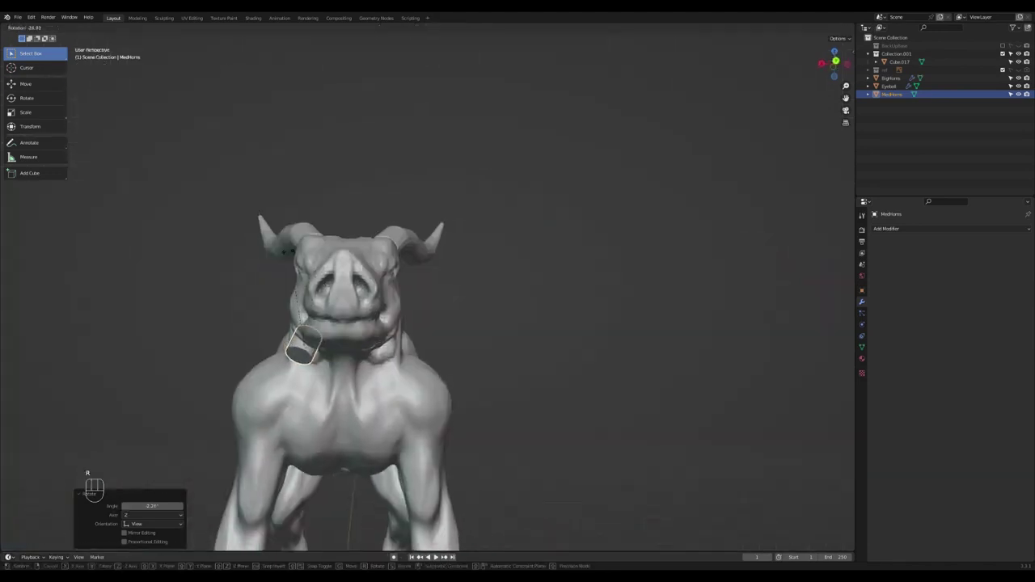
click(282, 252)
Scale the MedHorns cylinder down slightly and seat it in the socket behind the jaw
scroll(332, 316, up, 3)
middle_drag(332, 316, 416, 329)
key(s)
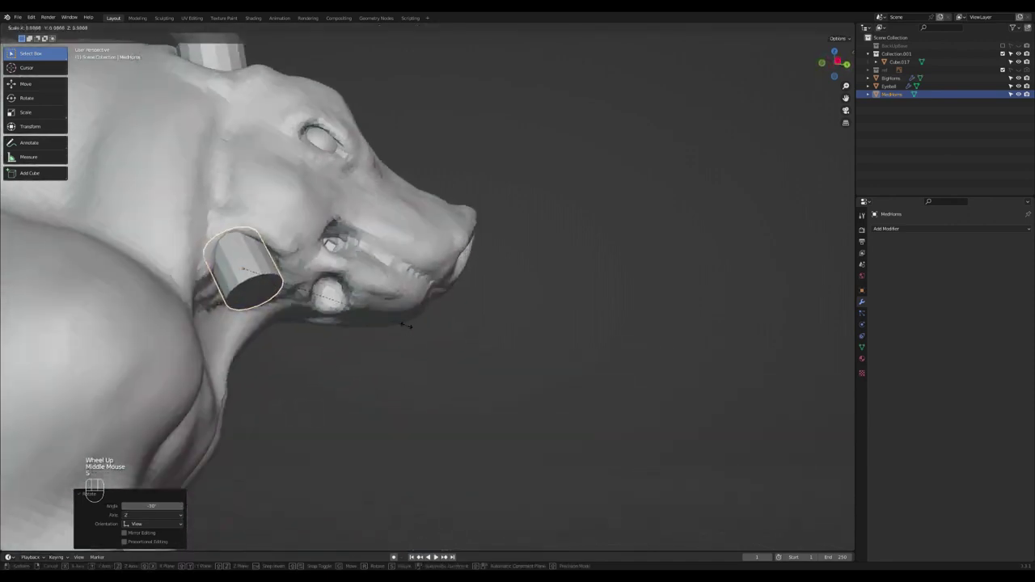
click(402, 324)
middle_drag(332, 286, 288, 184)
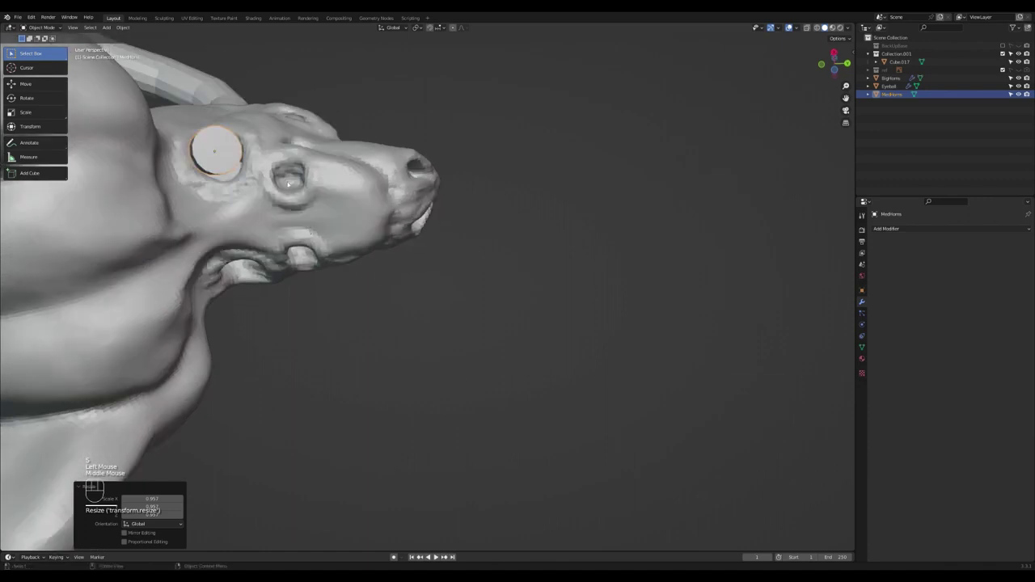
key(g)
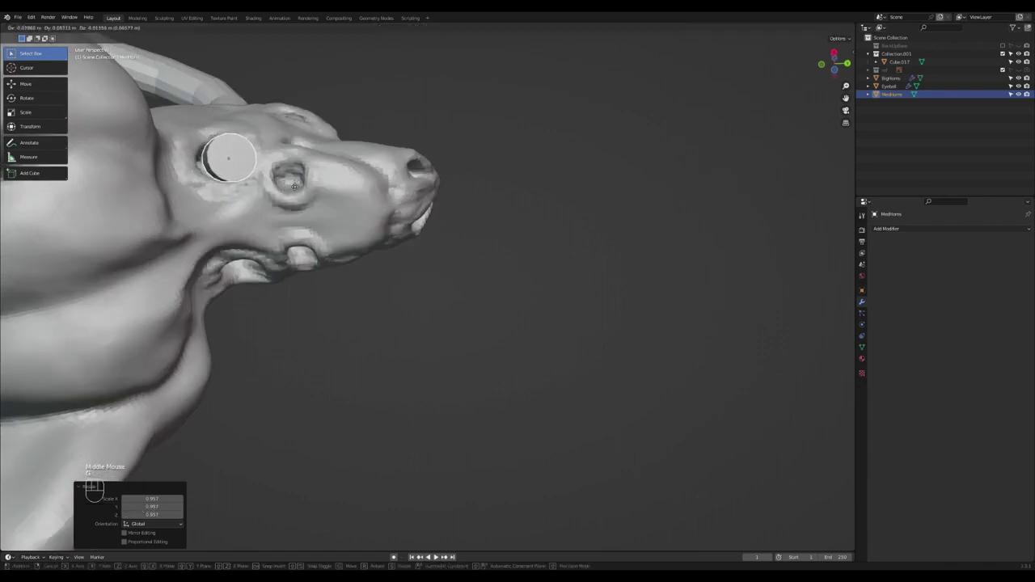
click(290, 189)
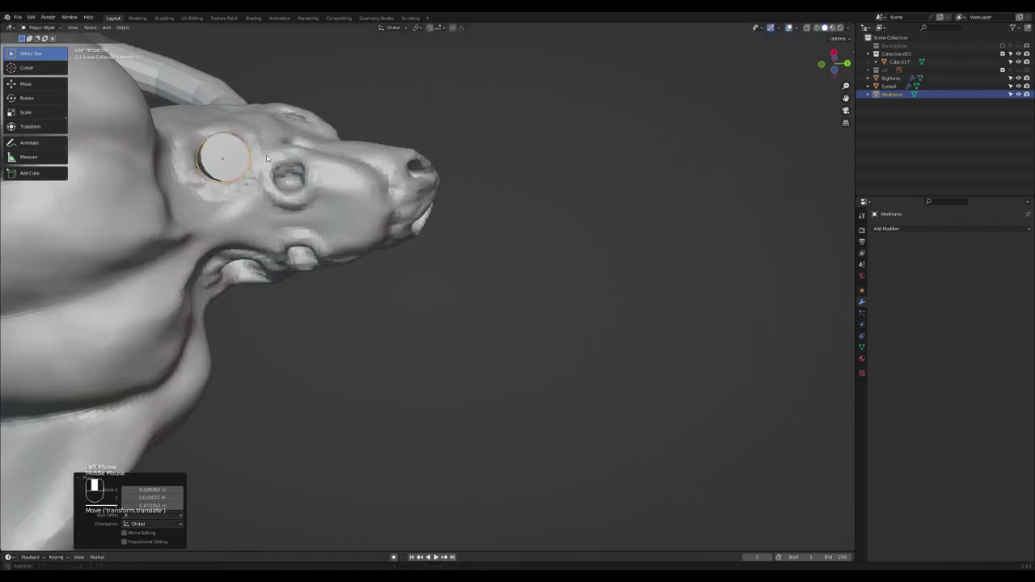
middle_drag(289, 189, 289, 227)
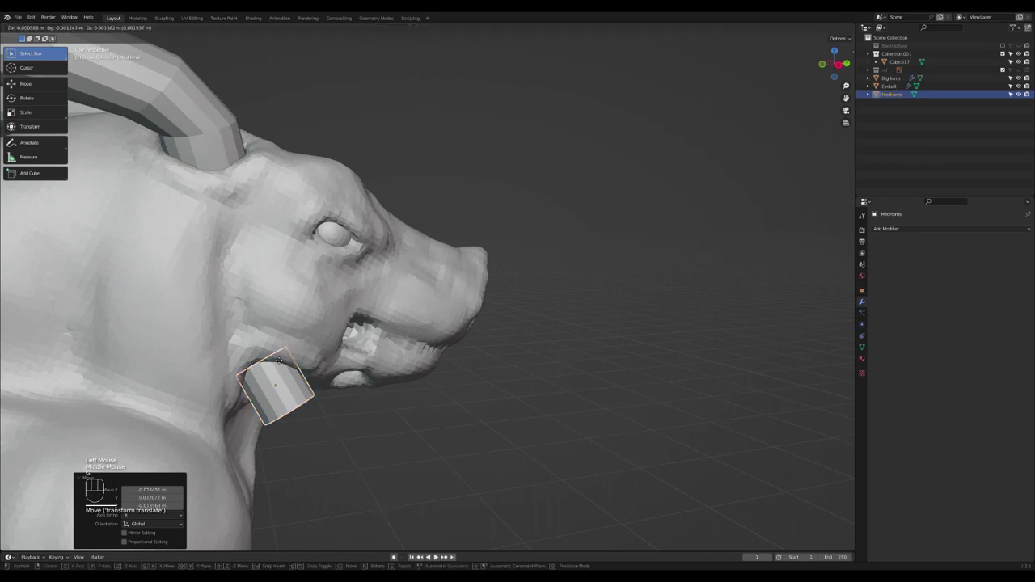
scroll(258, 343, down, 2)
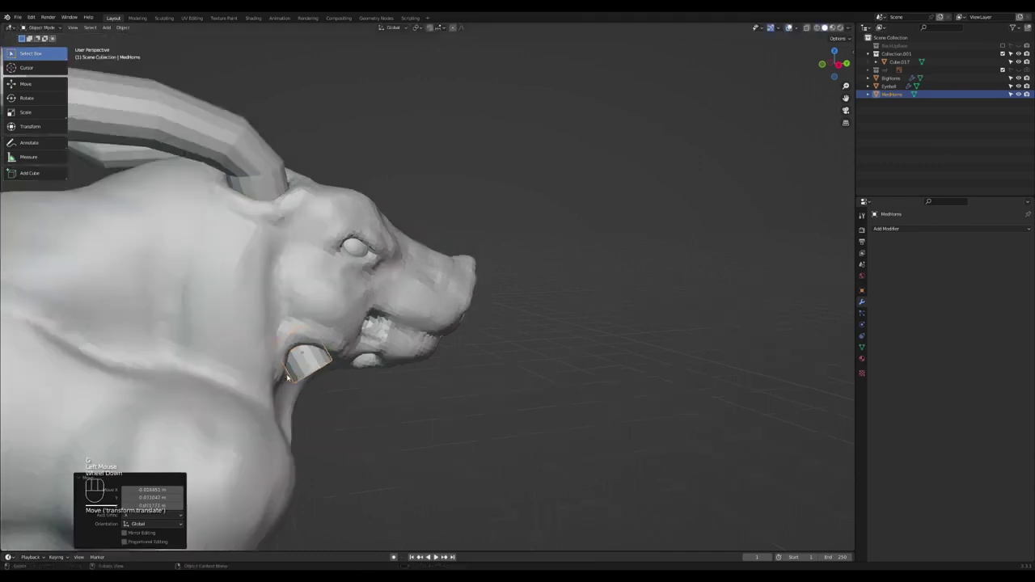
Add one edge loop around the MedHorns cylinder, slid off centre along its length, and return to Object Mode
key(Tab)
scroll(307, 354, up, 2)
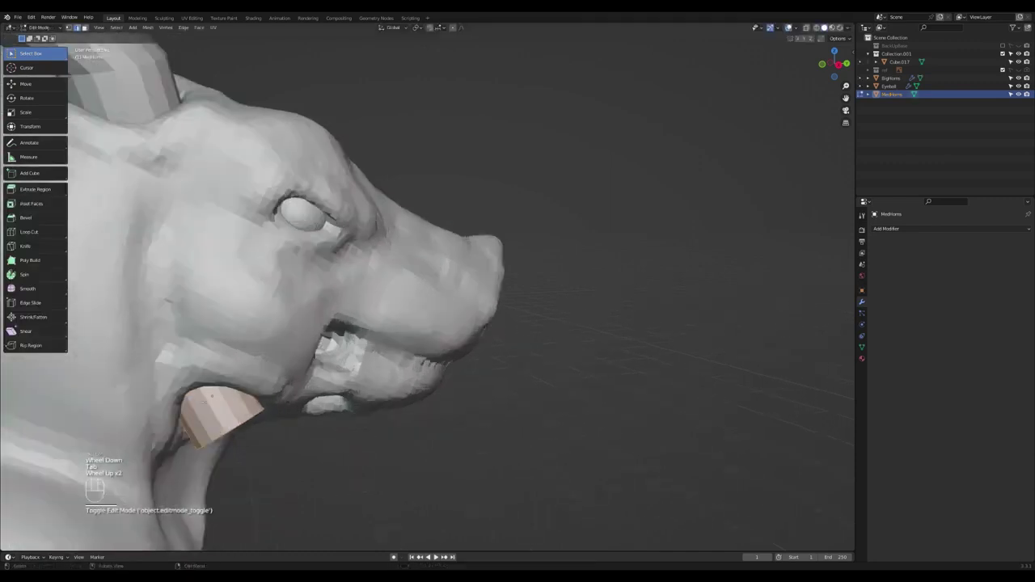
key(ctrl+r)
click(194, 374)
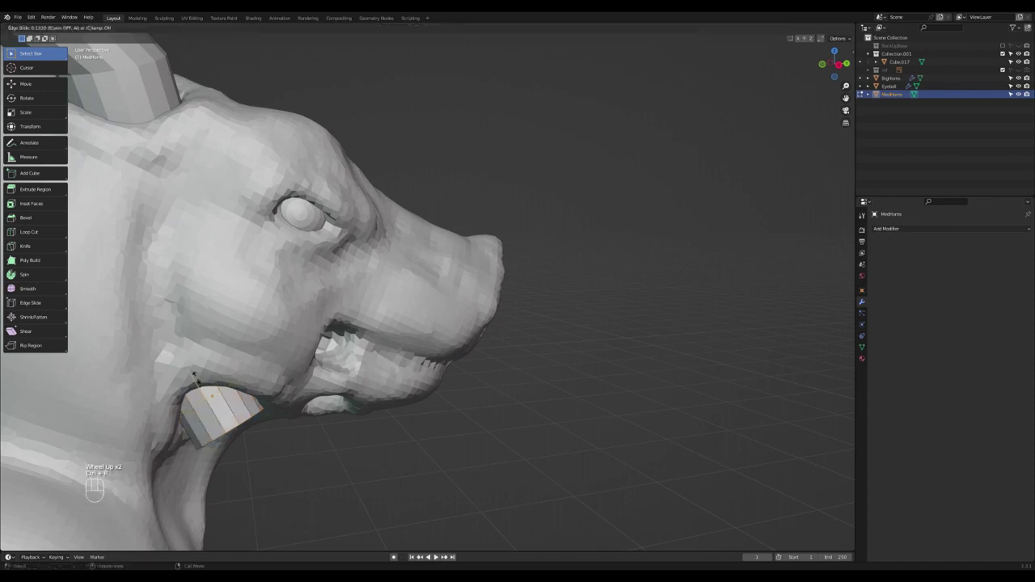
click(190, 371)
scroll(189, 370, down, 4)
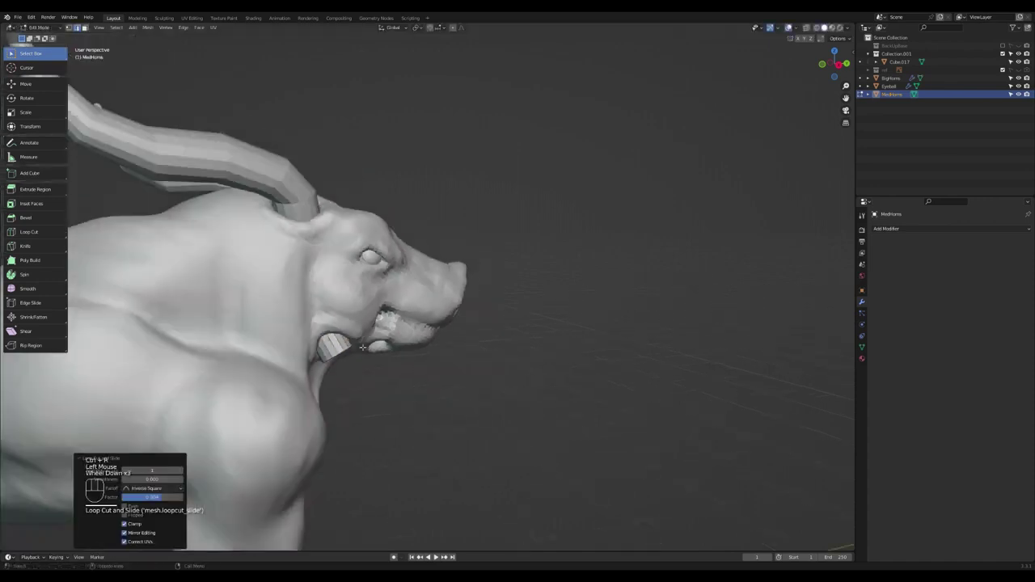
middle_drag(375, 344, 442, 351)
key(Tab)
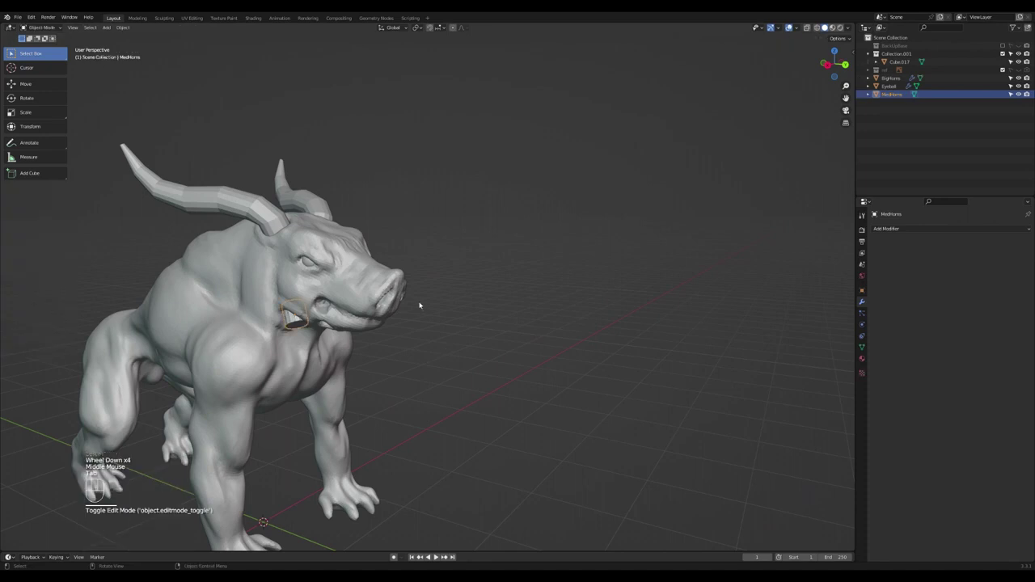
Add a Mirror modifier on the X axis to MedHorns with the Mirror object as mirror object, and save the file
click(930, 96)
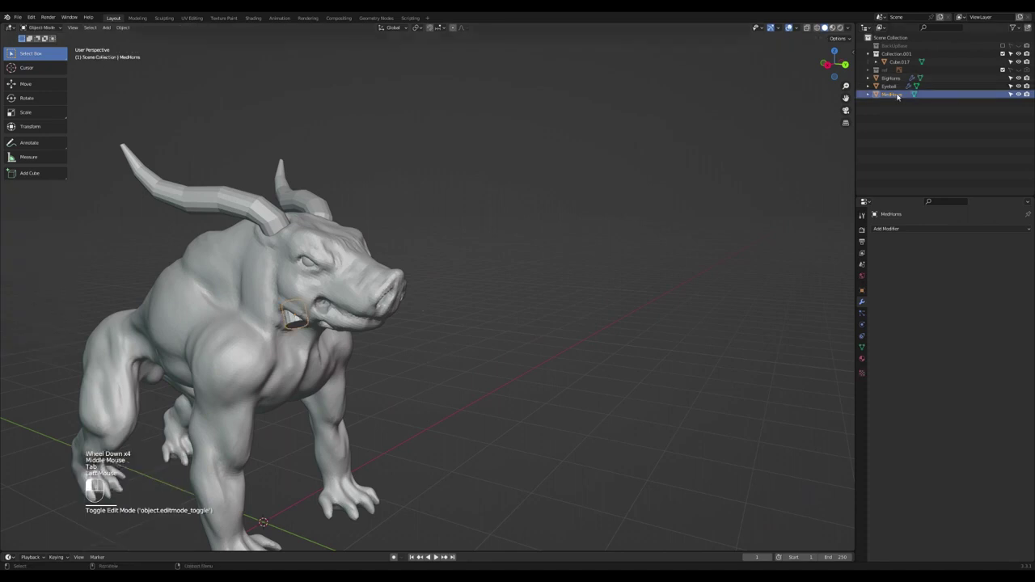
click(890, 229)
click(880, 325)
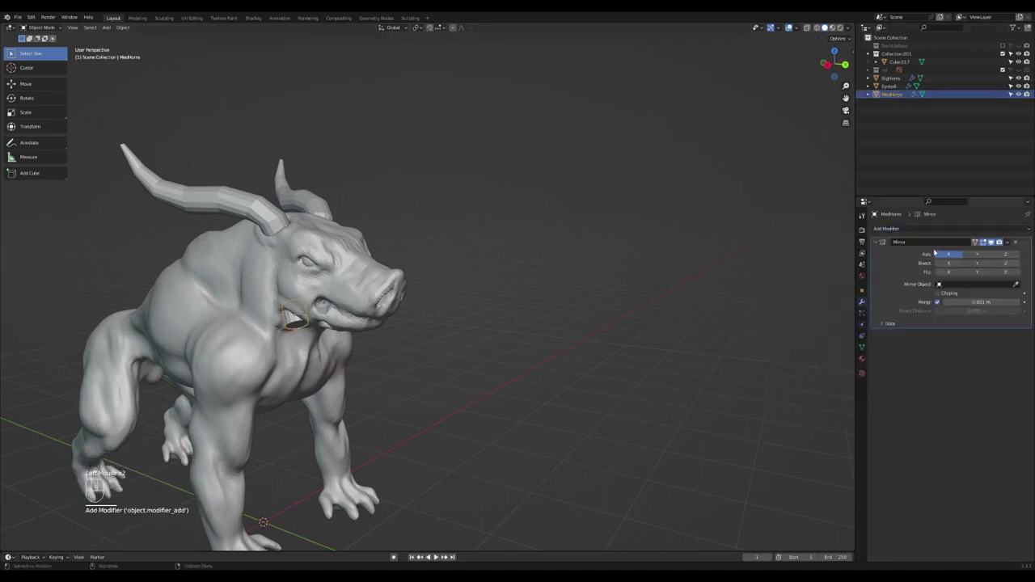
click(962, 284)
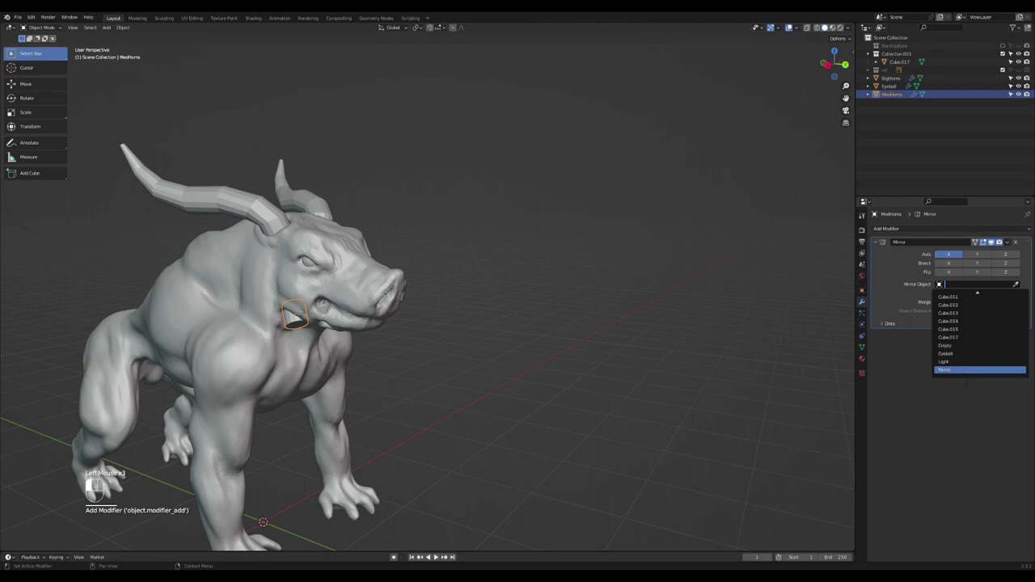
click(956, 371)
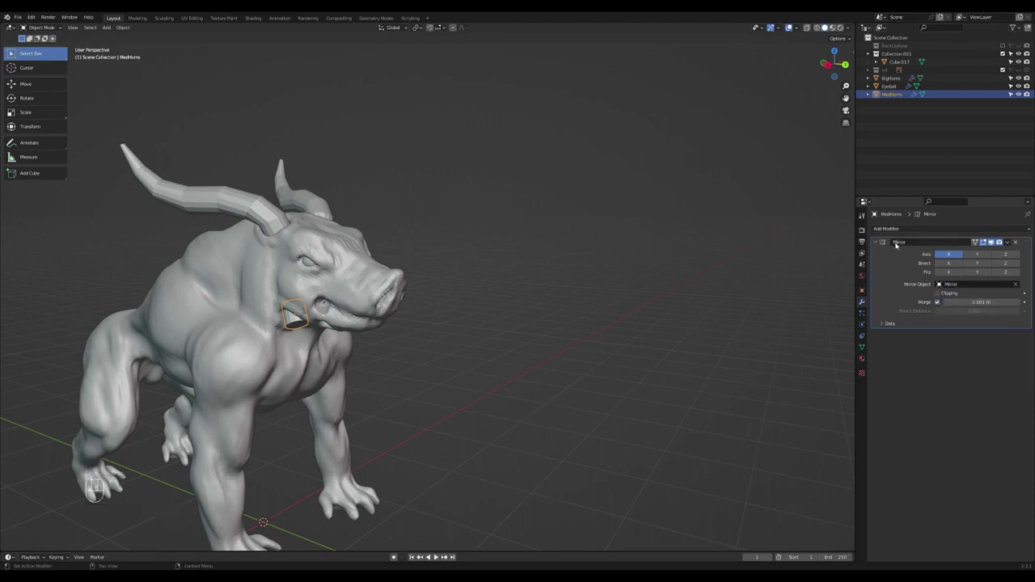
middle_drag(390, 304, 321, 318)
key(ctrl+s)
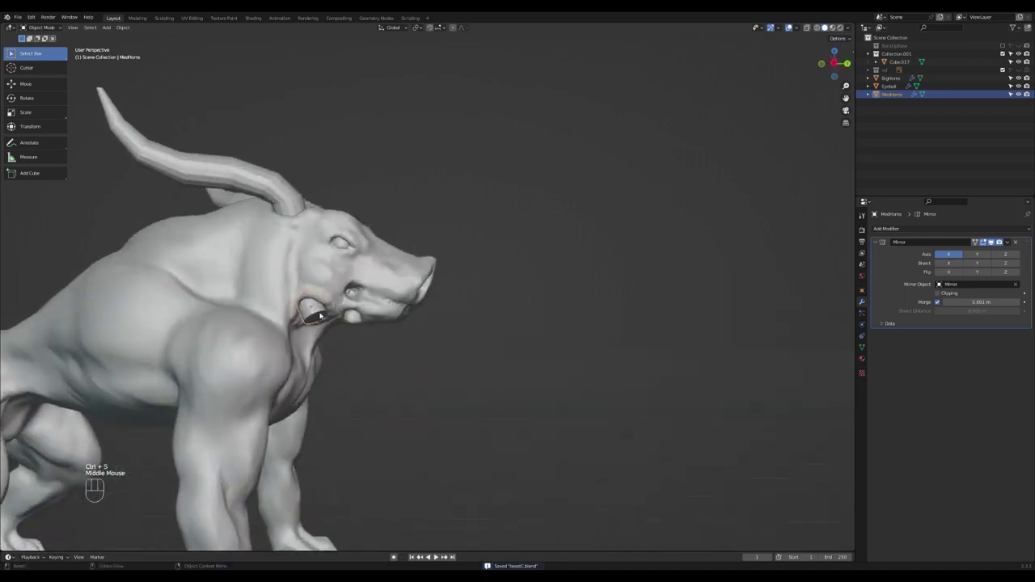
Select the outer end face of the MedHorns cylinder and extrude it outward as the first horn segment
key(Tab)
click(325, 318)
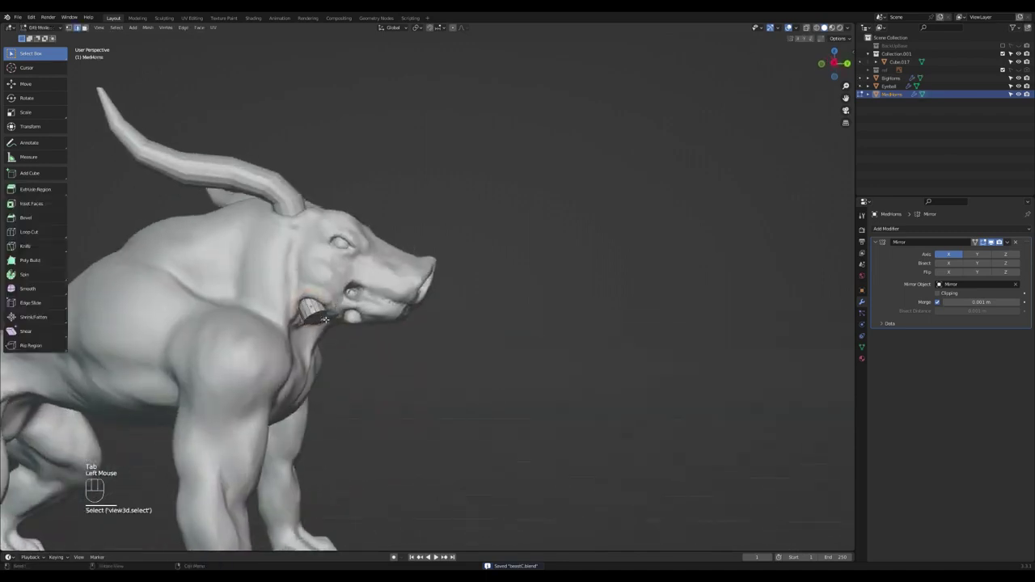
key(3)
click(325, 319)
mouse_move(325, 318)
middle_down()
mouse_move(364, 326)
mouse_move(340, 325)
middle_up()
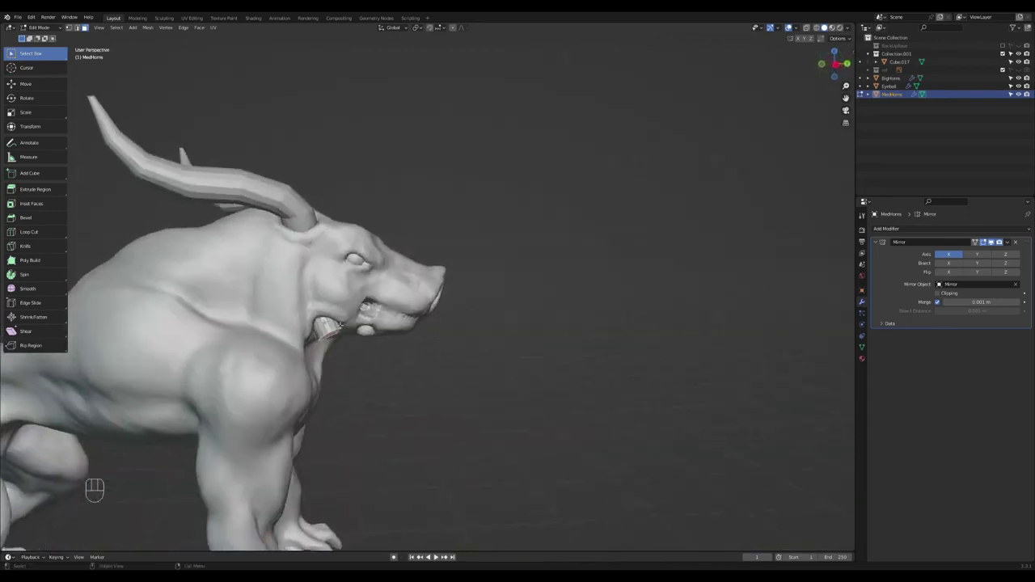
key(e)
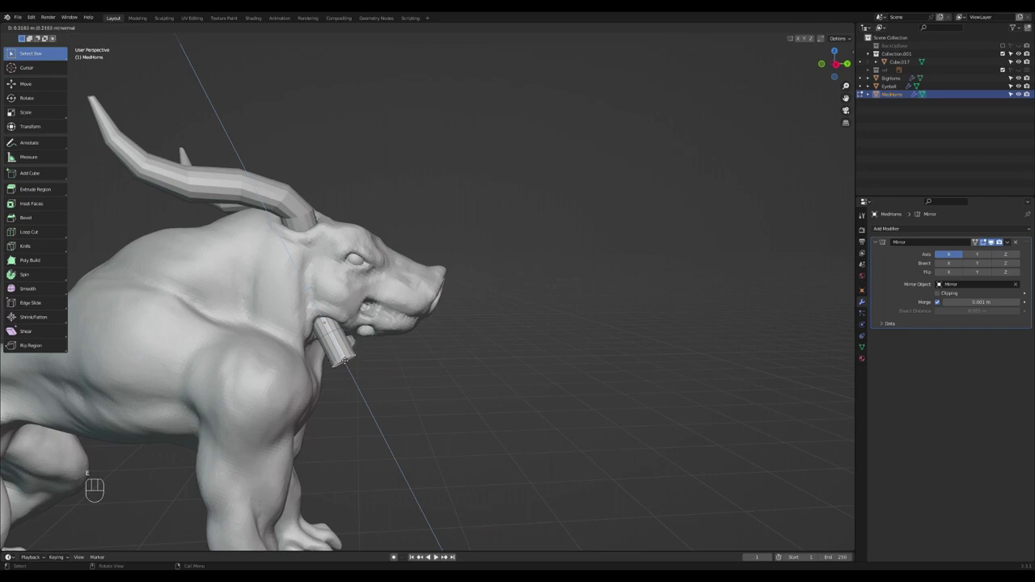
click(344, 360)
Rotate the extruded end face, shift it slightly forward and fine-tune its angle so the horn starts curving toward the snout
key(r)
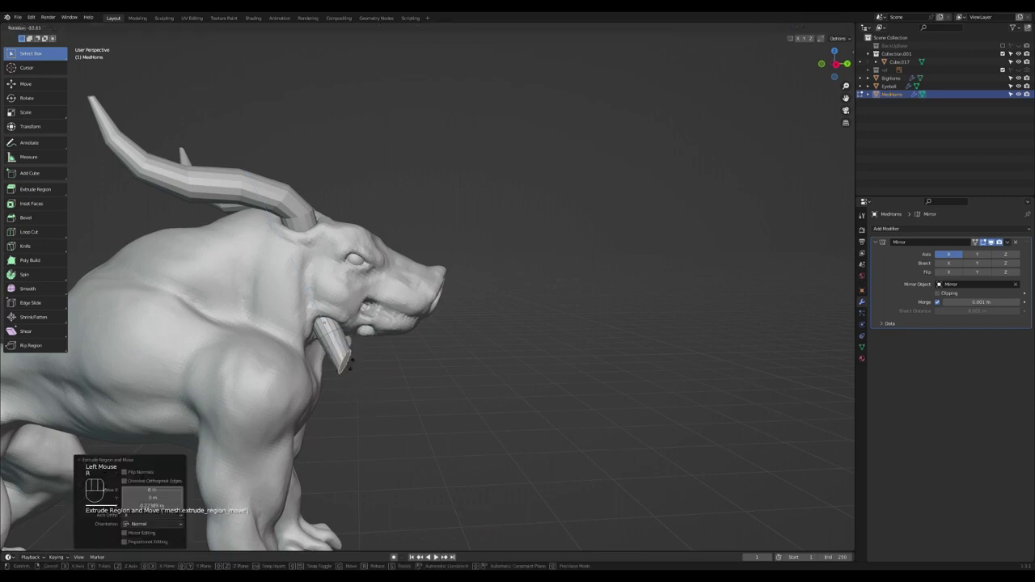
click(349, 361)
key(g)
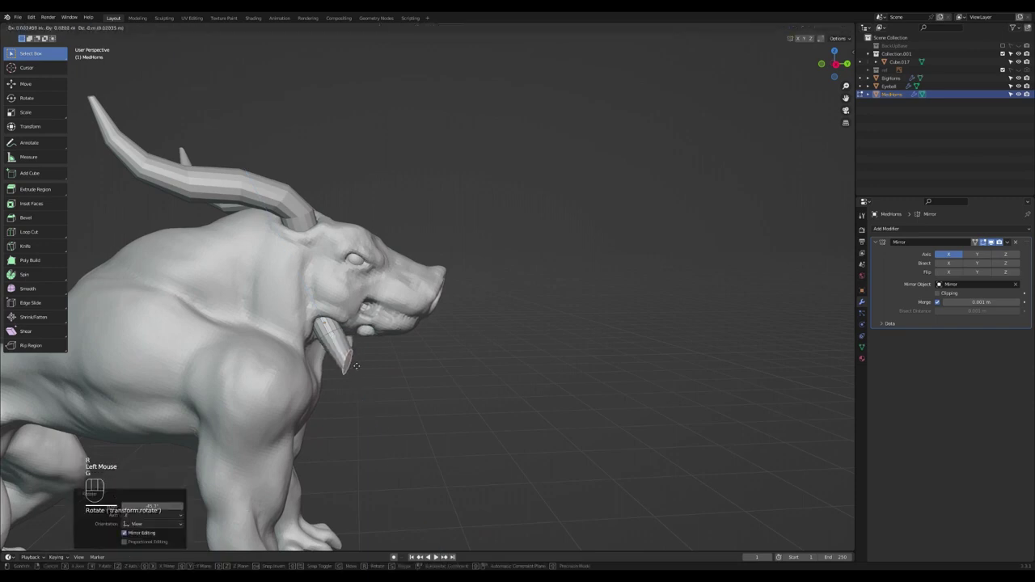
click(358, 363)
key(r)
click(359, 366)
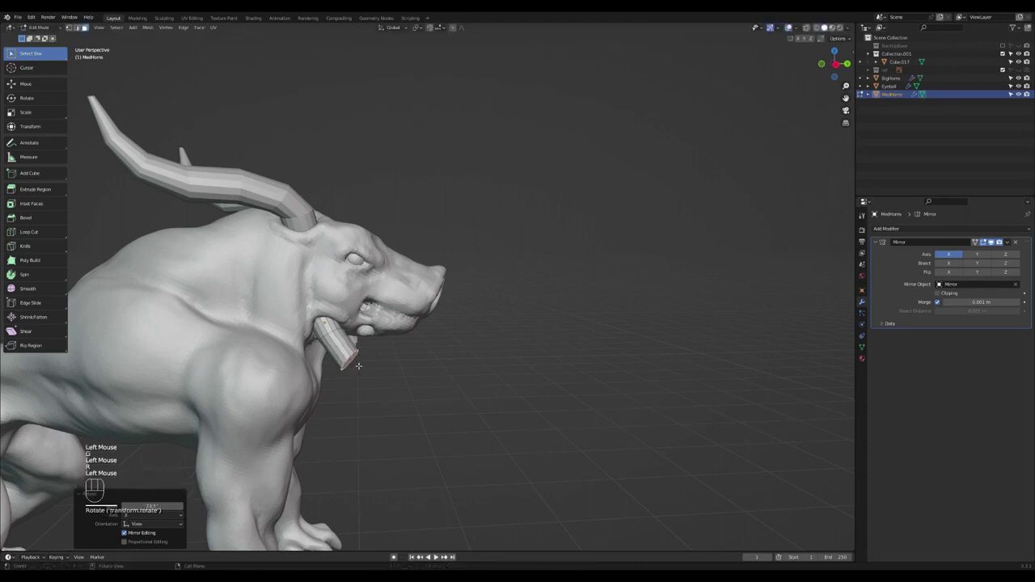
Extrude a second horn segment about 0.23 m long and scale its end face down to about half size
key(e)
click(387, 391)
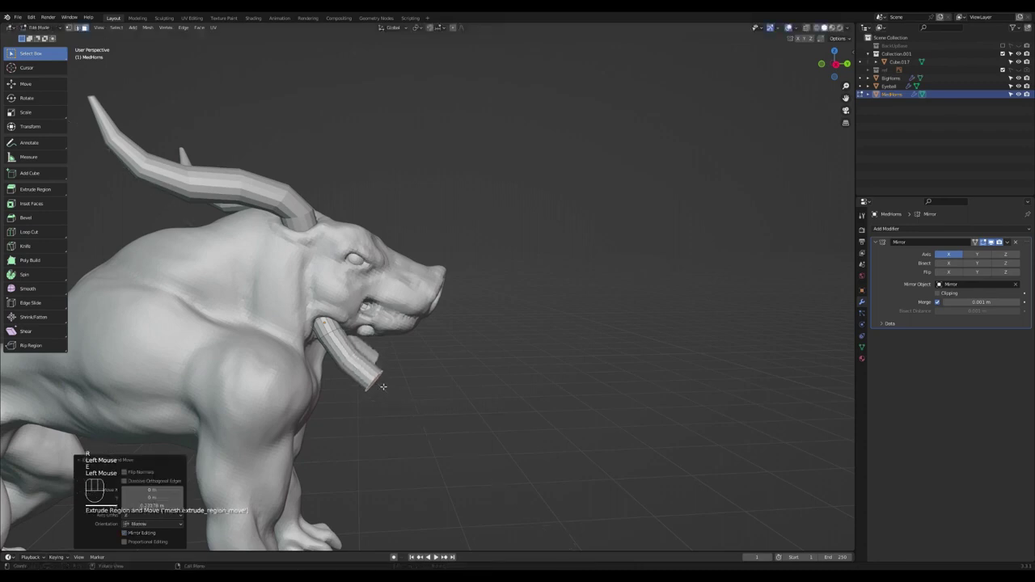
key(s)
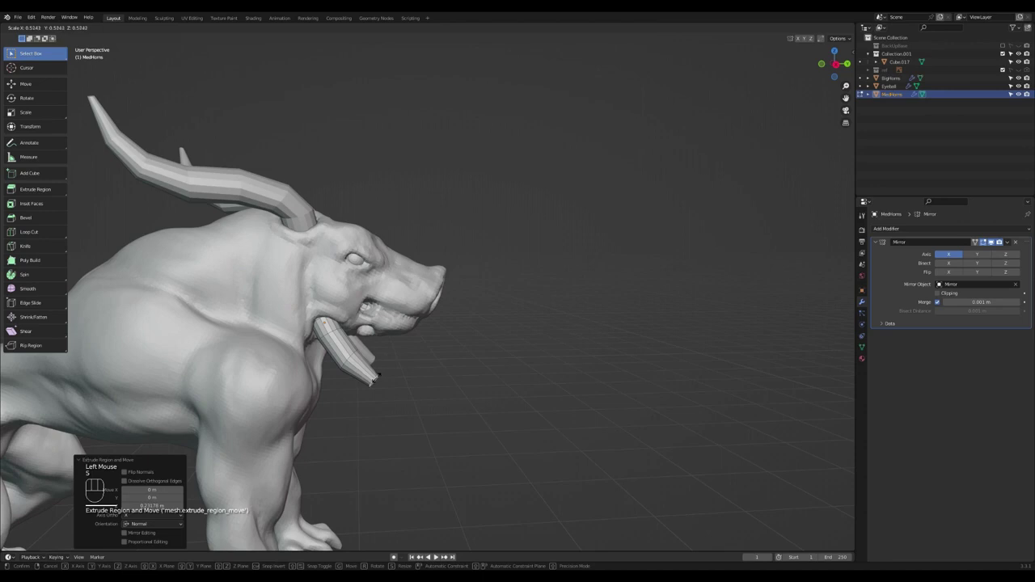
click(376, 380)
Extrude a third horn segment for the tip, then shrink its end face and adjust the face's rotation
key(e)
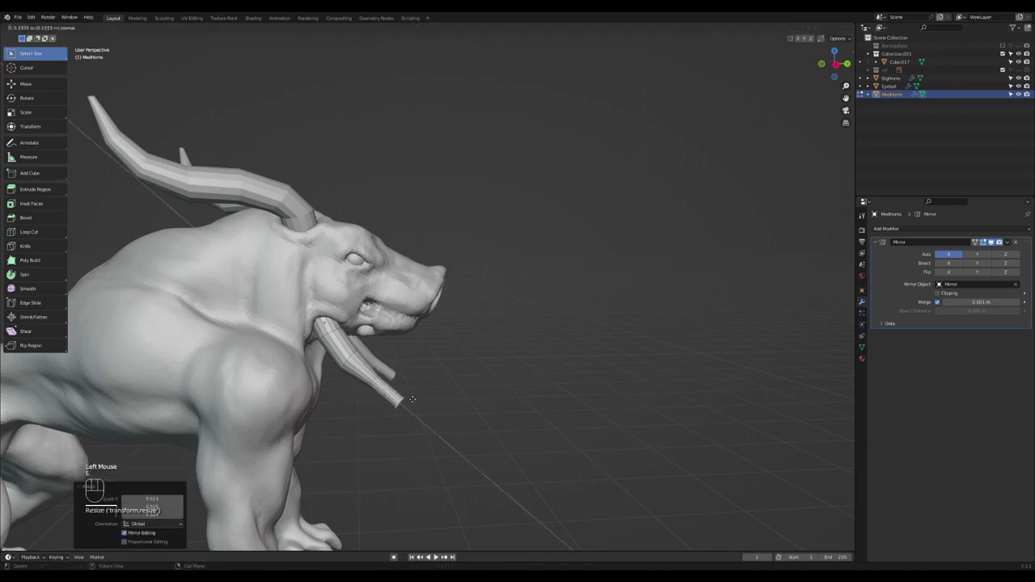
click(404, 402)
key(r)
click(414, 396)
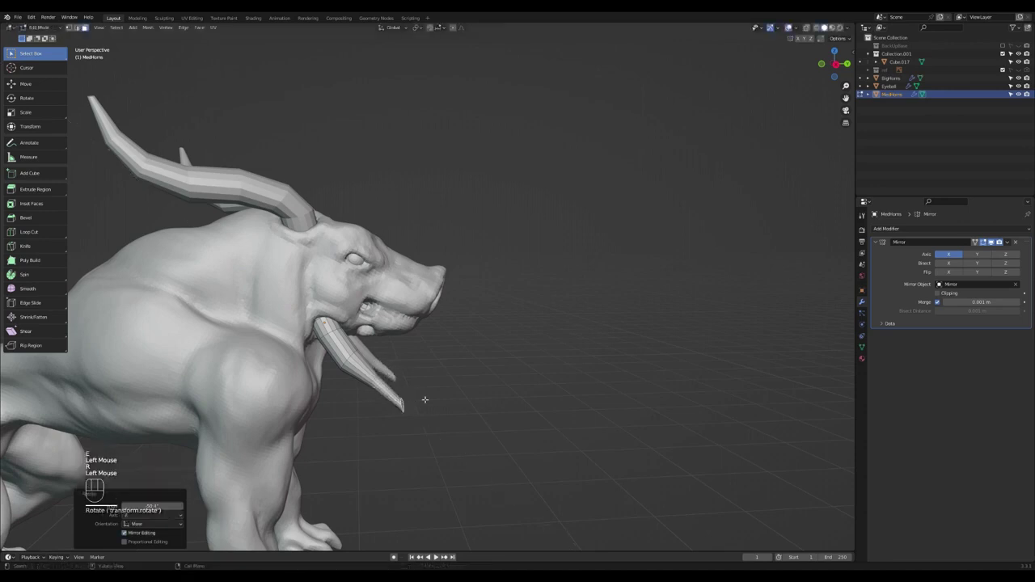
key(s)
click(410, 395)
key(r)
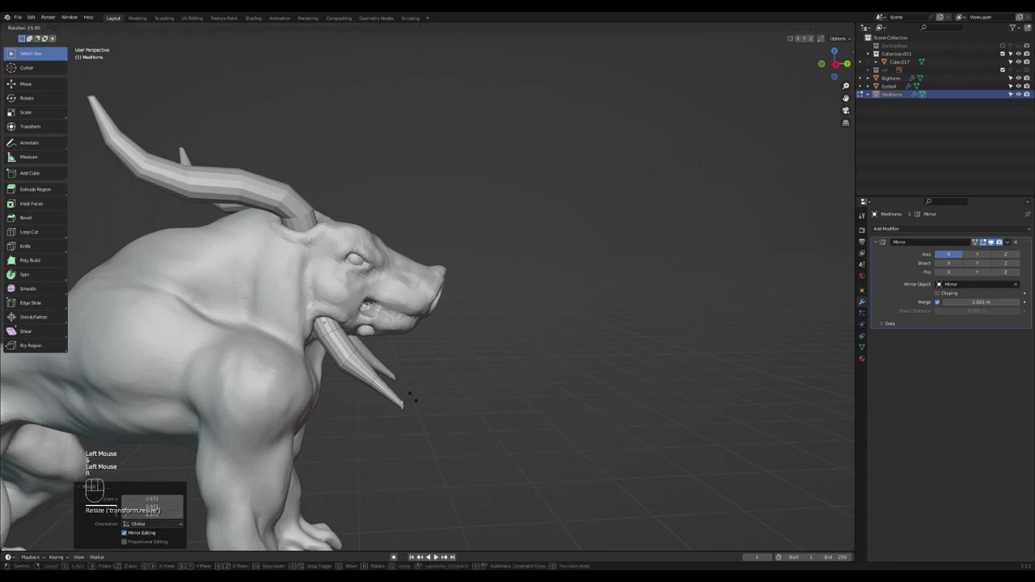
click(419, 404)
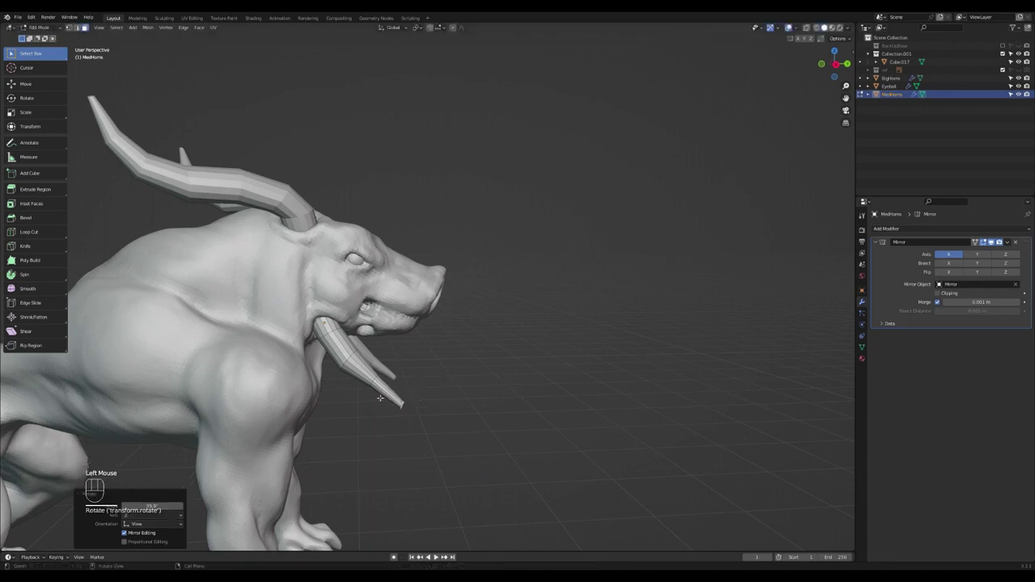
Add centred edge loops between the extruded segments along the medium horn
key(ctrl+r)
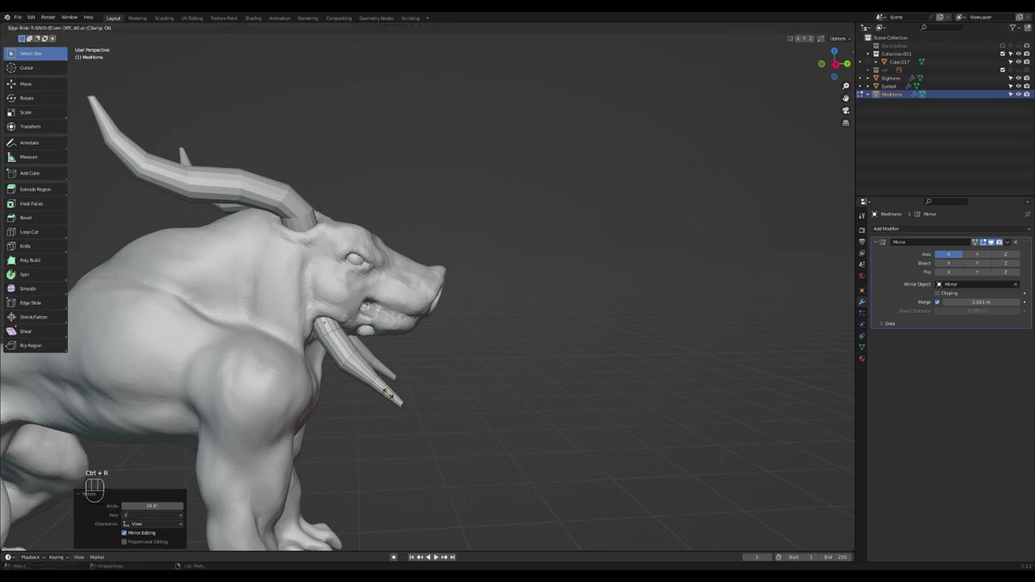
click(389, 395)
key(Escape)
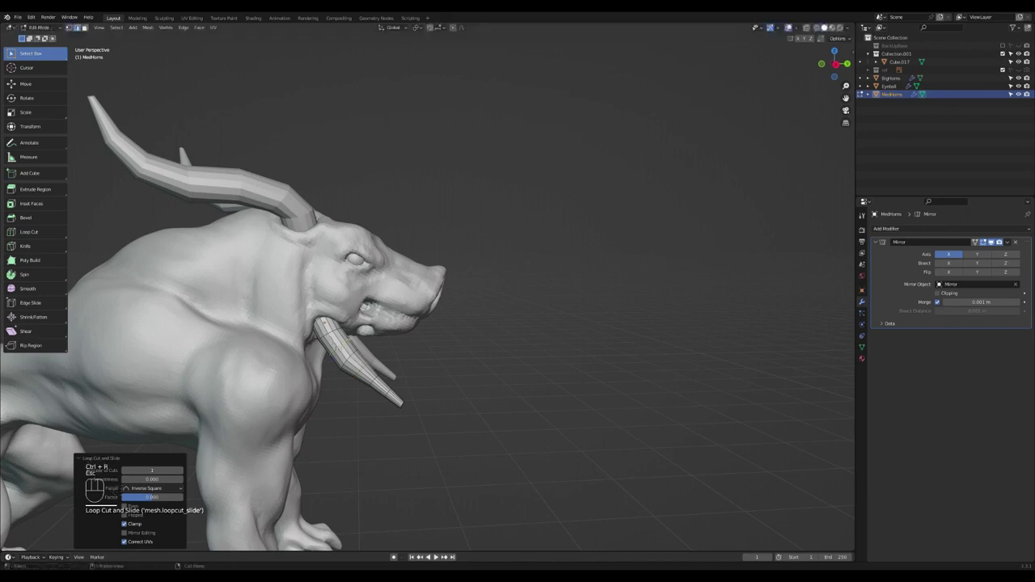
Adjust the thickness of the edge loop in the horn's upper section, scaling it by about 1.33 and then by about 0.71
key(s)
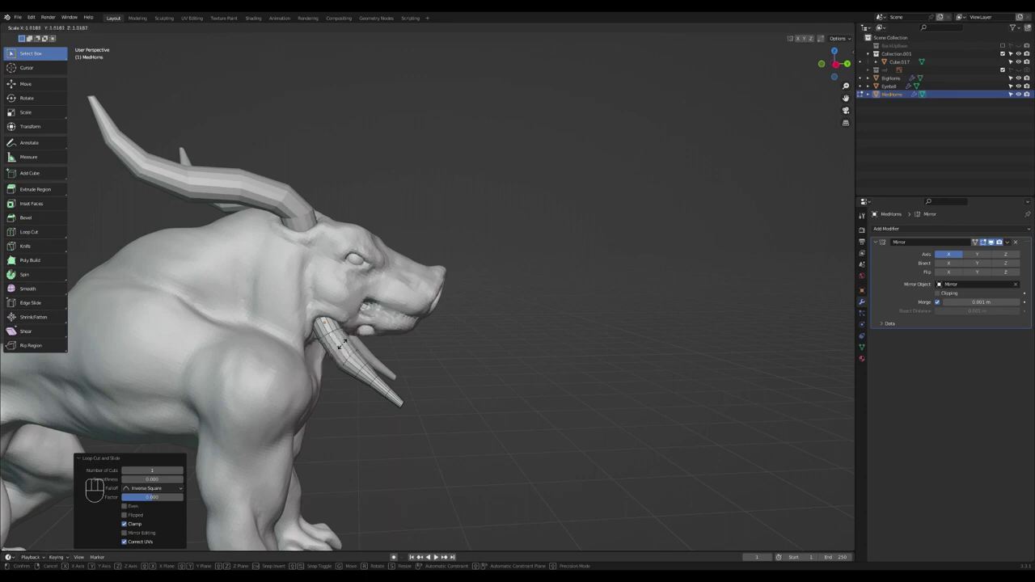
click(345, 346)
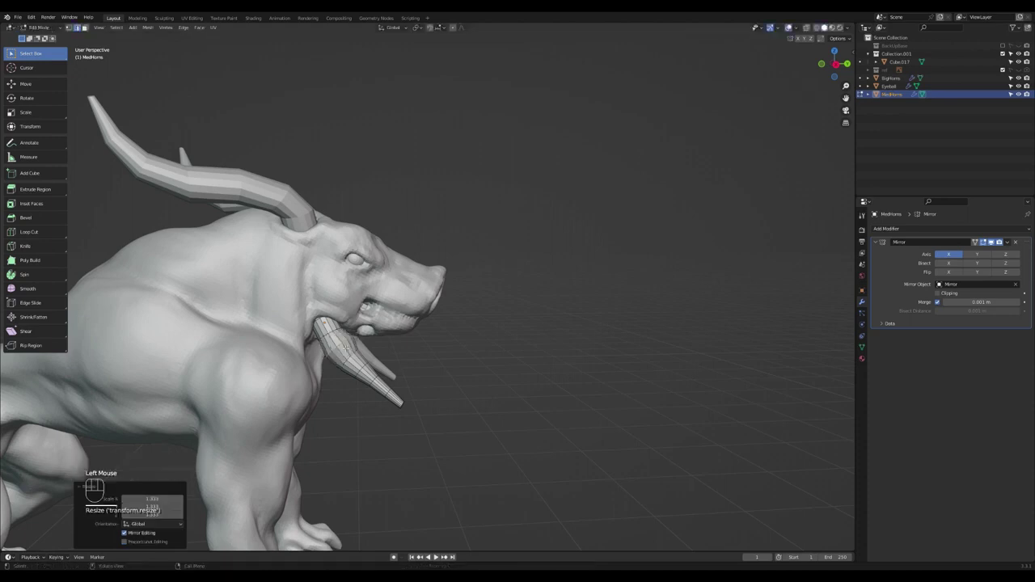
scroll(345, 346, up, 2)
shift+middle_drag(249, 401, 338, 347)
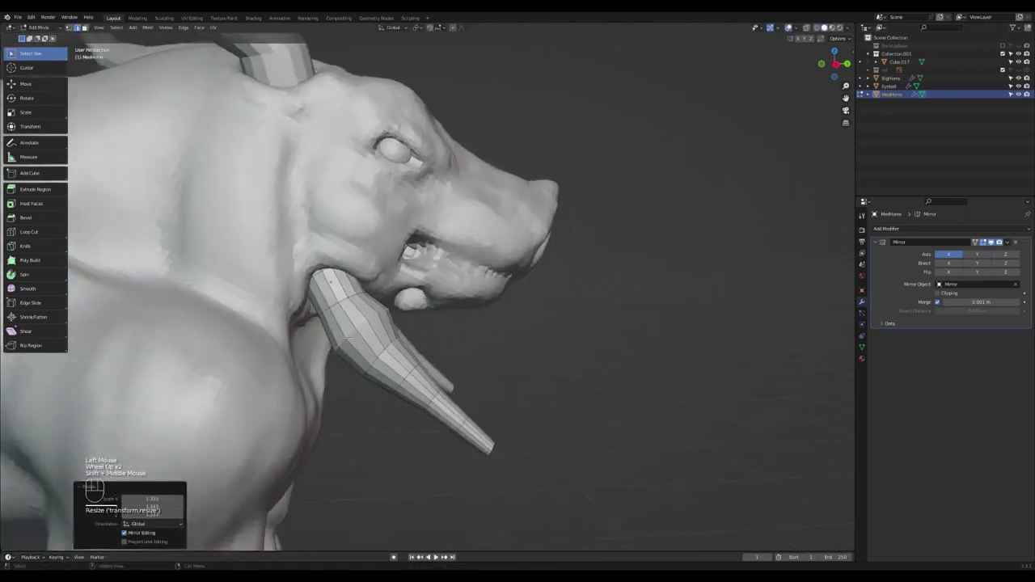
key(s)
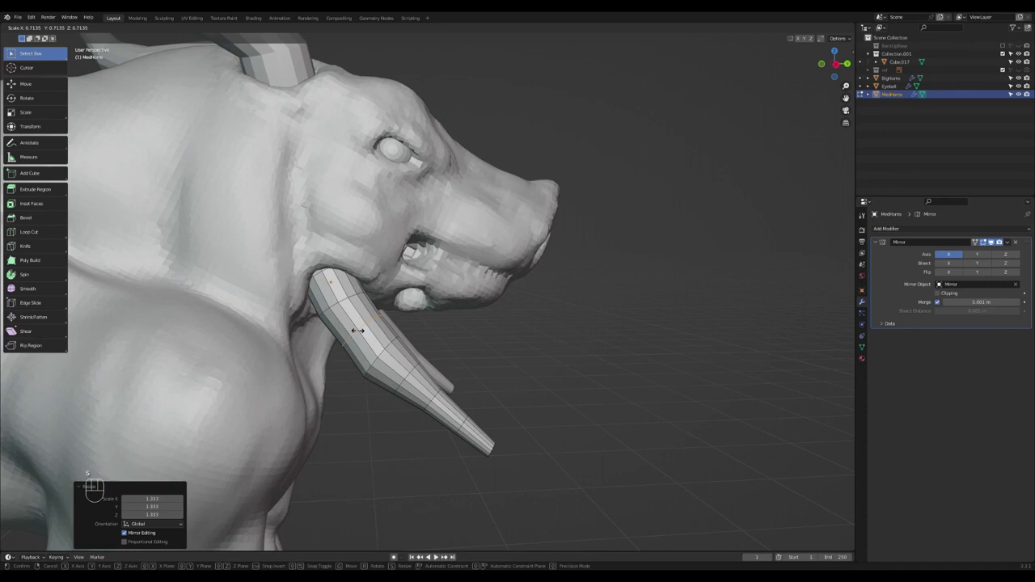
click(359, 329)
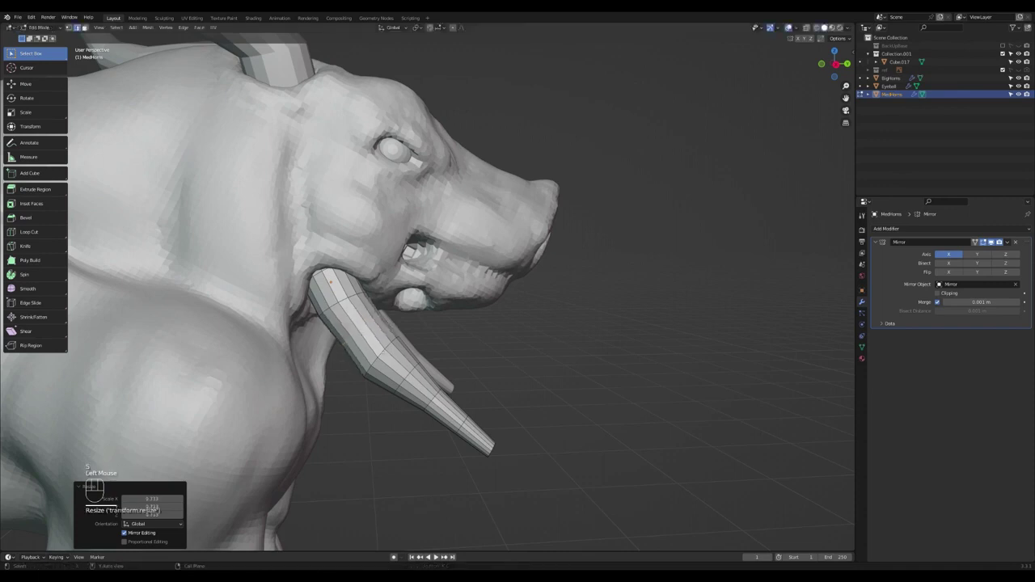
Select the edge loop at the horn's middle bend, shrink it, shift it slightly forward and scale it by 1.282
alt+click(385, 354)
key(s)
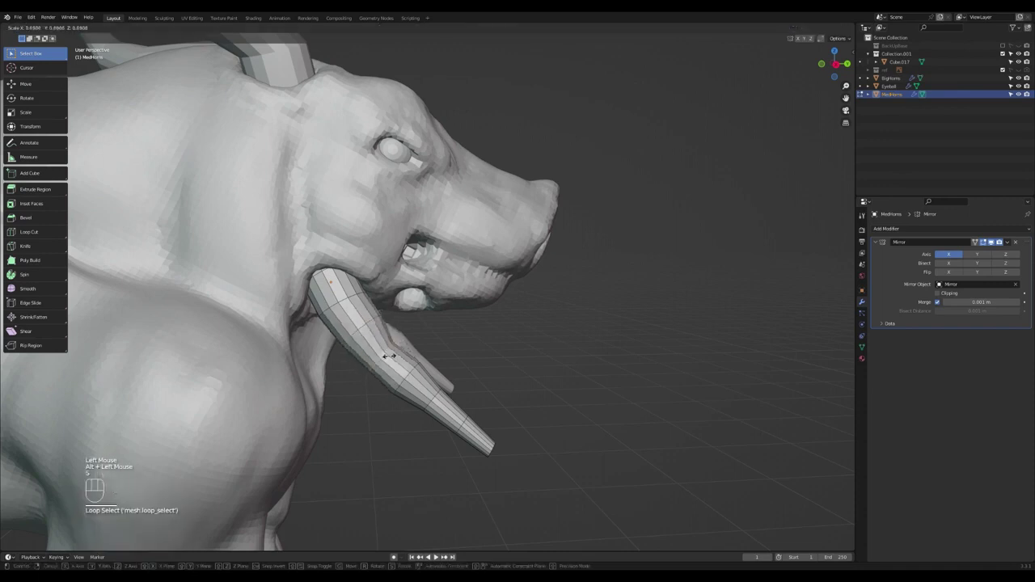
click(386, 356)
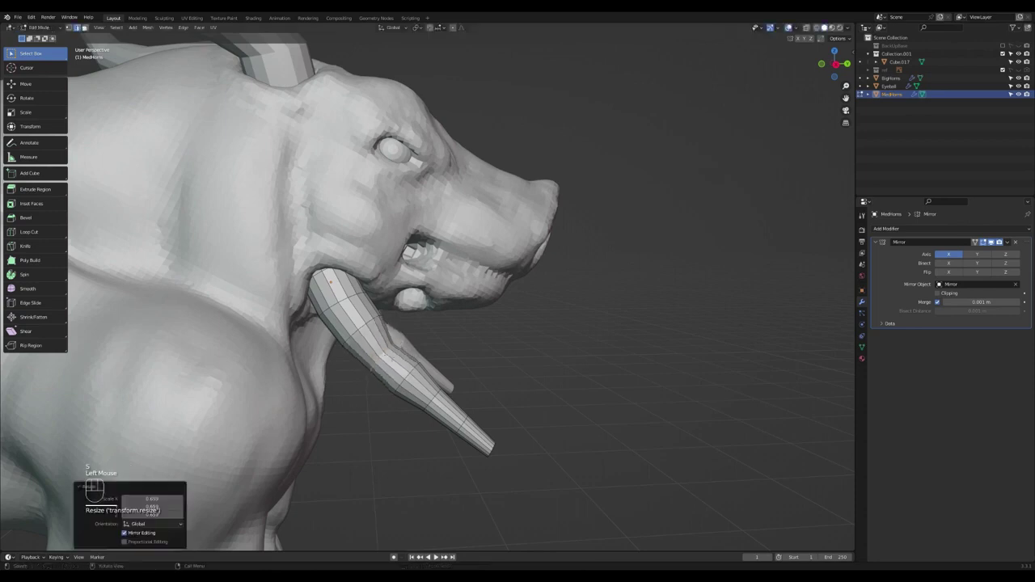
key(g)
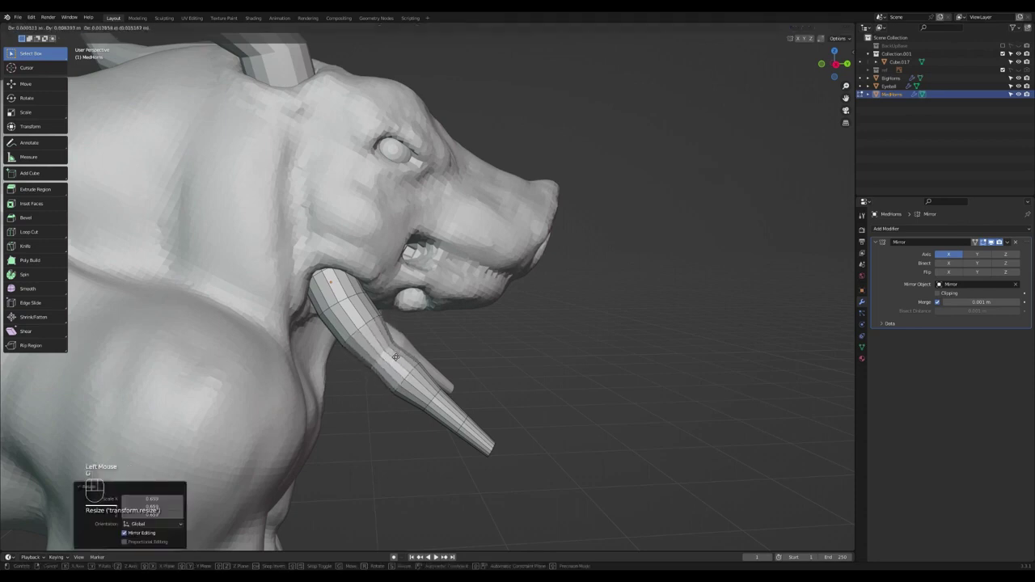
click(394, 354)
key(s)
click(395, 354)
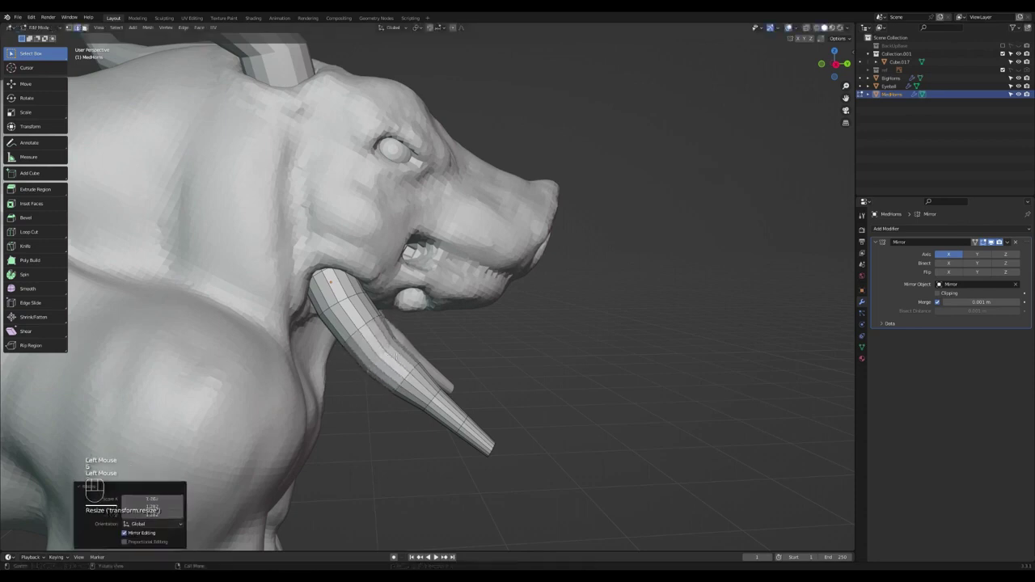
Nudge the horn's edge loops slightly sideways in the front view to refine its curve
middle_drag(412, 371, 325, 380)
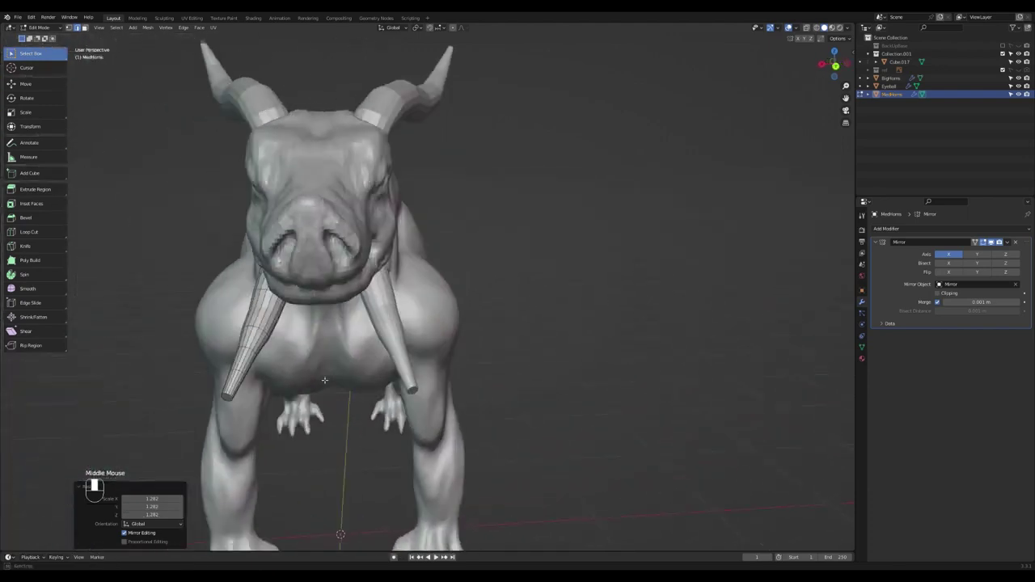
key(g)
click(286, 356)
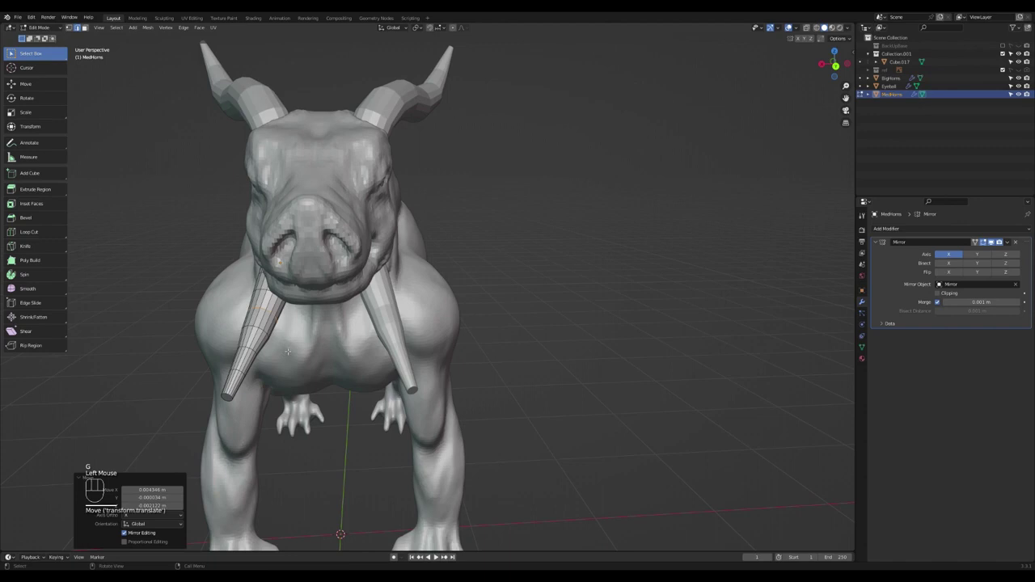
key(g)
click(290, 351)
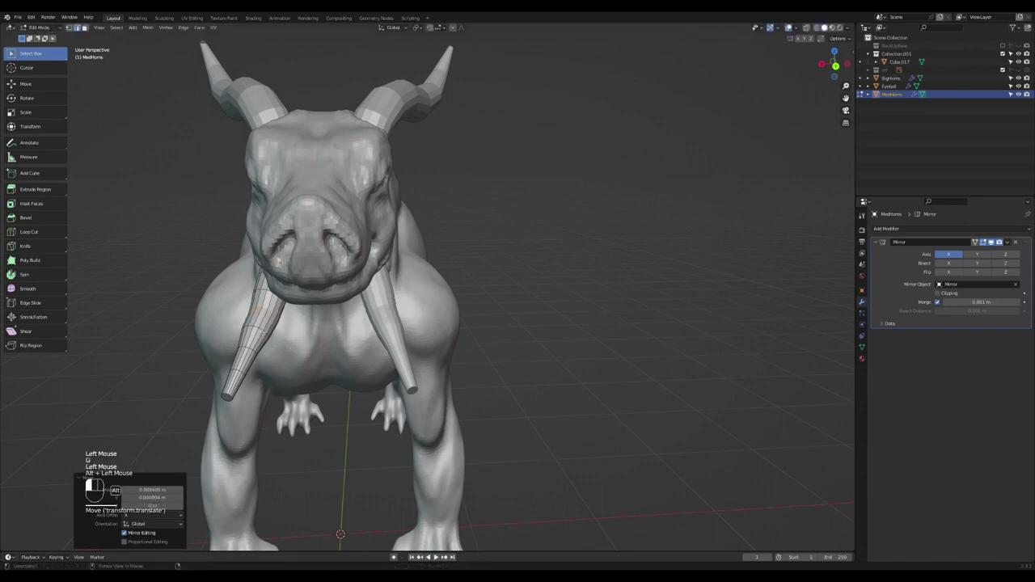
Move an edge loop in the medium horn's middle section inward in the front view and scale its thickness from the side view
alt+click(265, 334)
key(g)
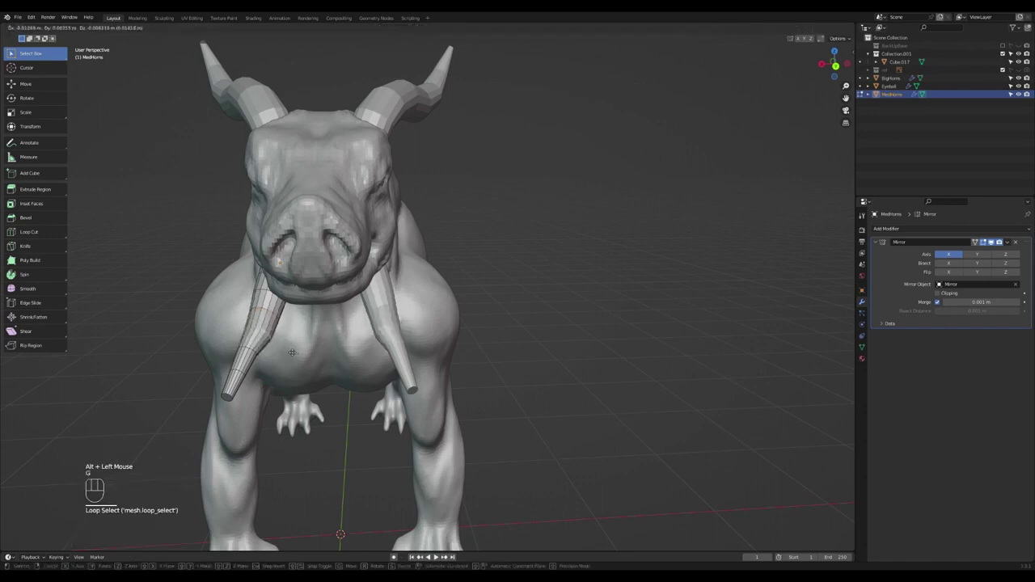
click(292, 353)
middle_drag(292, 353, 418, 347)
key(s)
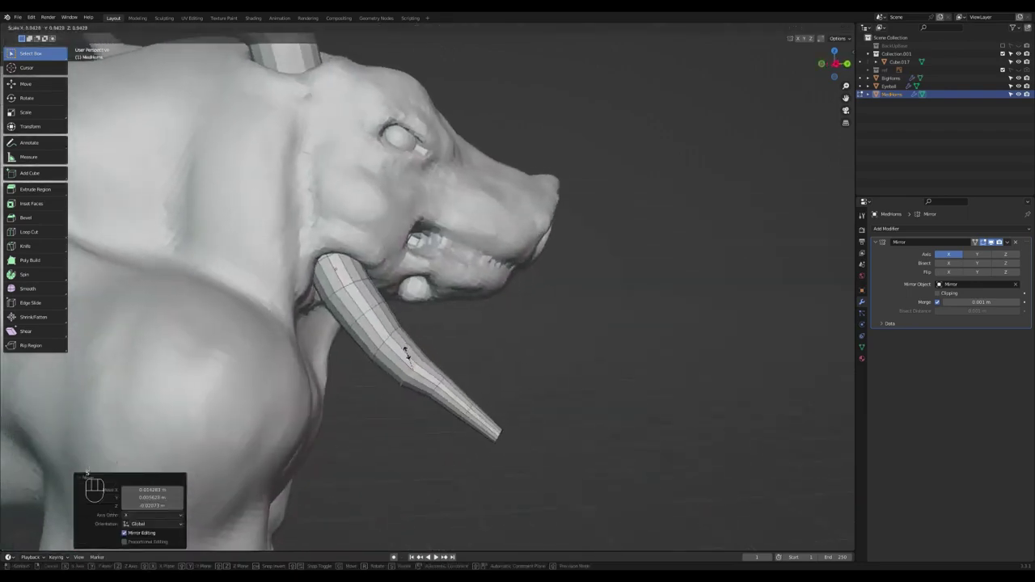
click(409, 355)
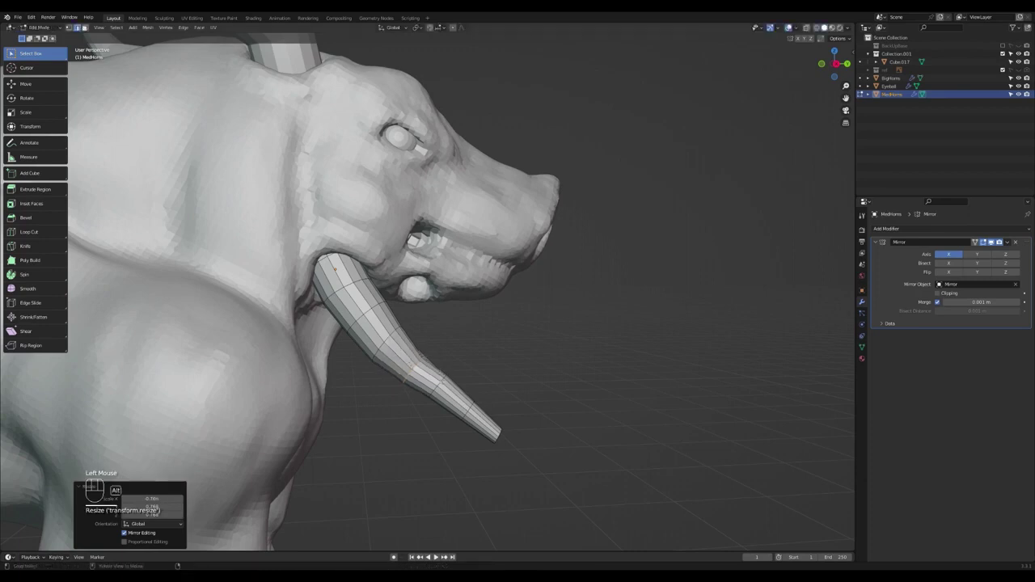
Rotate the edge loop below the horn's middle bend, scale it by about 0.79 and raise it slightly
alt+click(444, 384)
alt+click(444, 383)
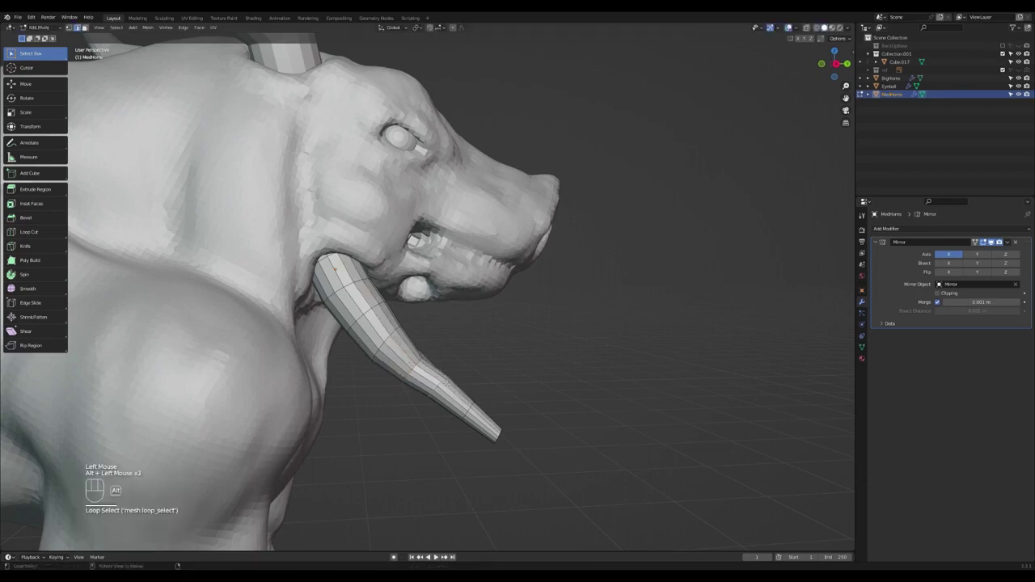
key(r)
click(457, 372)
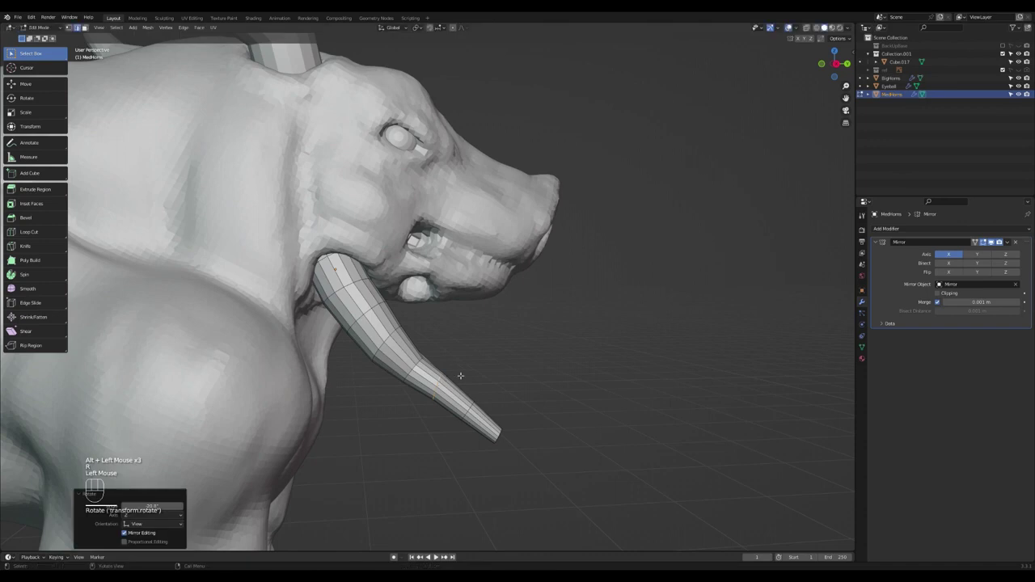
key(s)
click(467, 394)
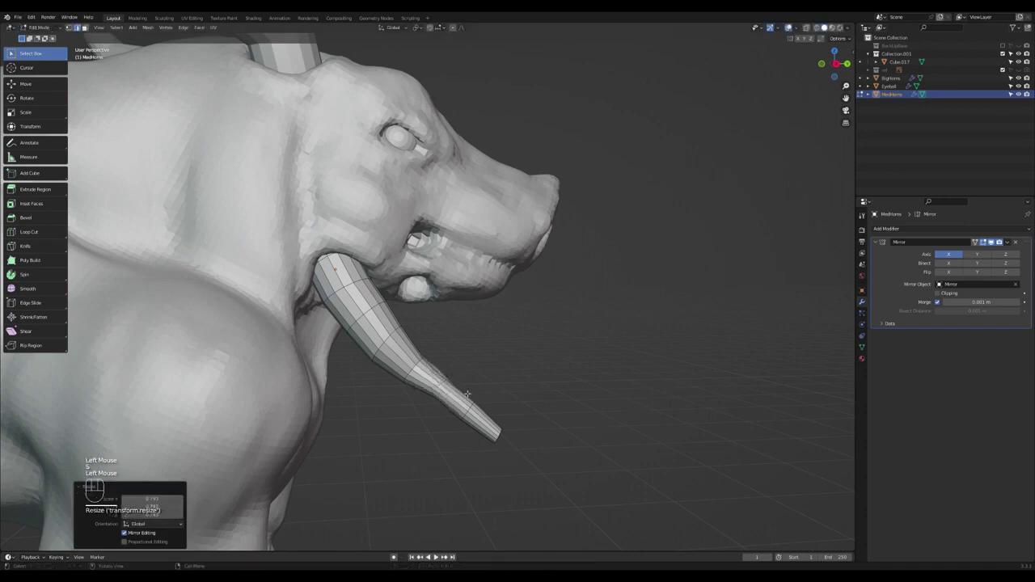
key(g)
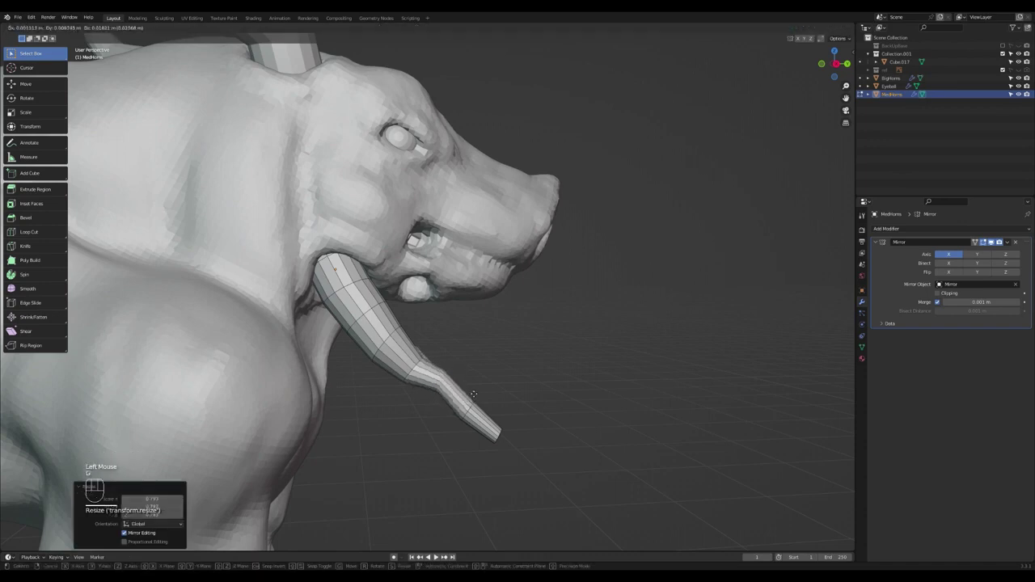
click(473, 400)
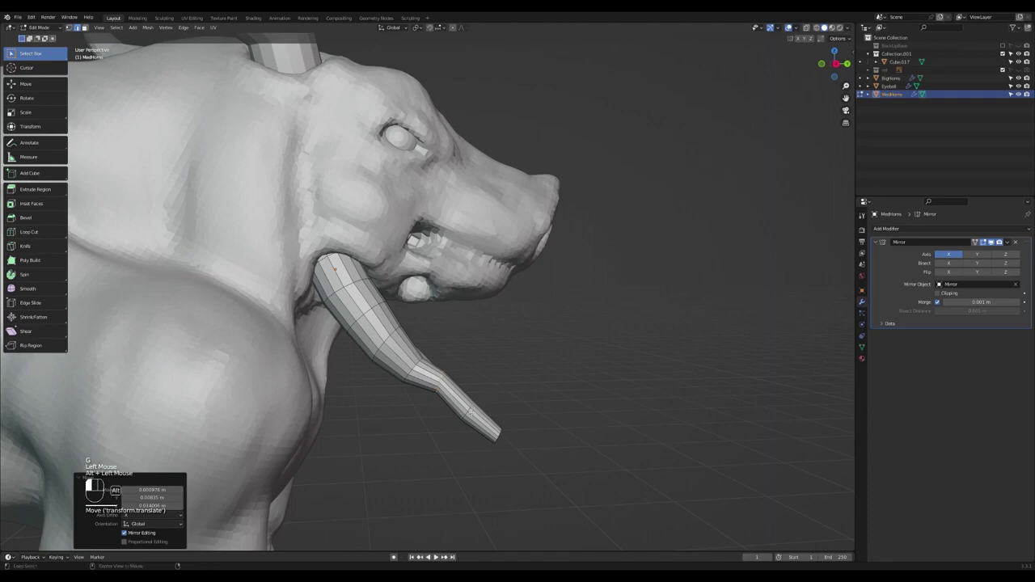
Raise the edge loop just before the horn's tip, rotate it to follow the forward curve and shrink it
alt+click(470, 412)
key(g)
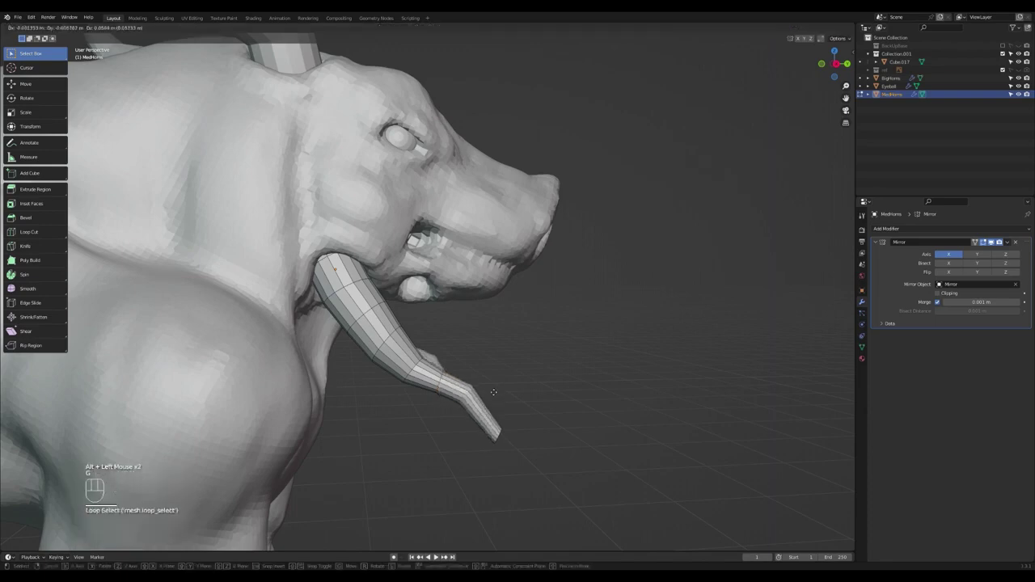
click(499, 383)
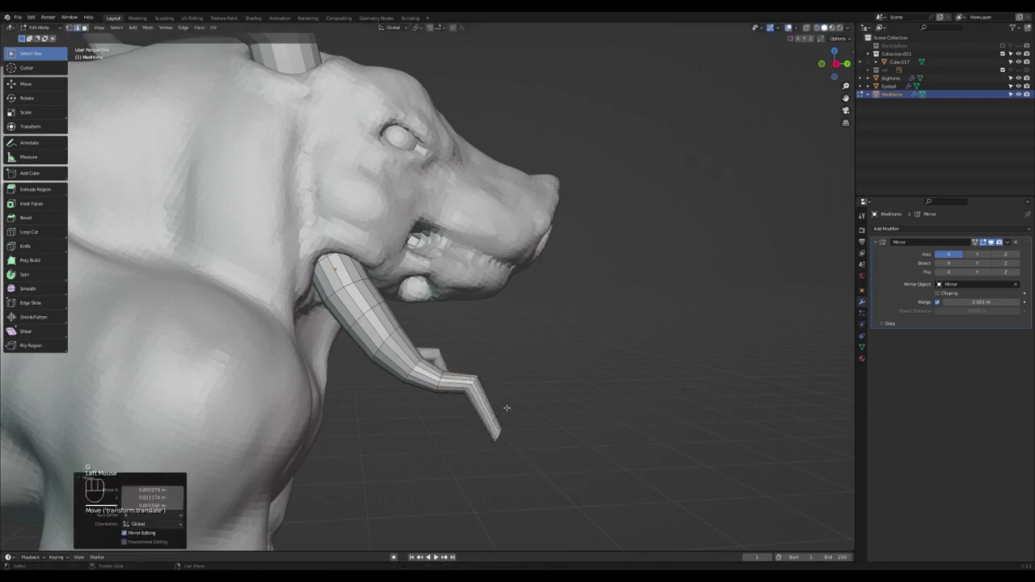
key(r)
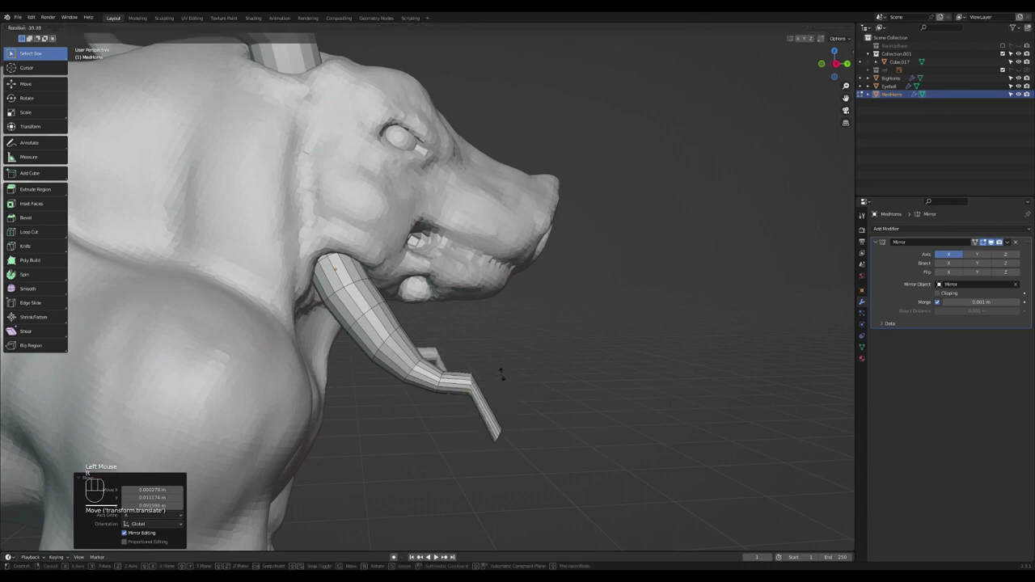
click(502, 374)
key(s)
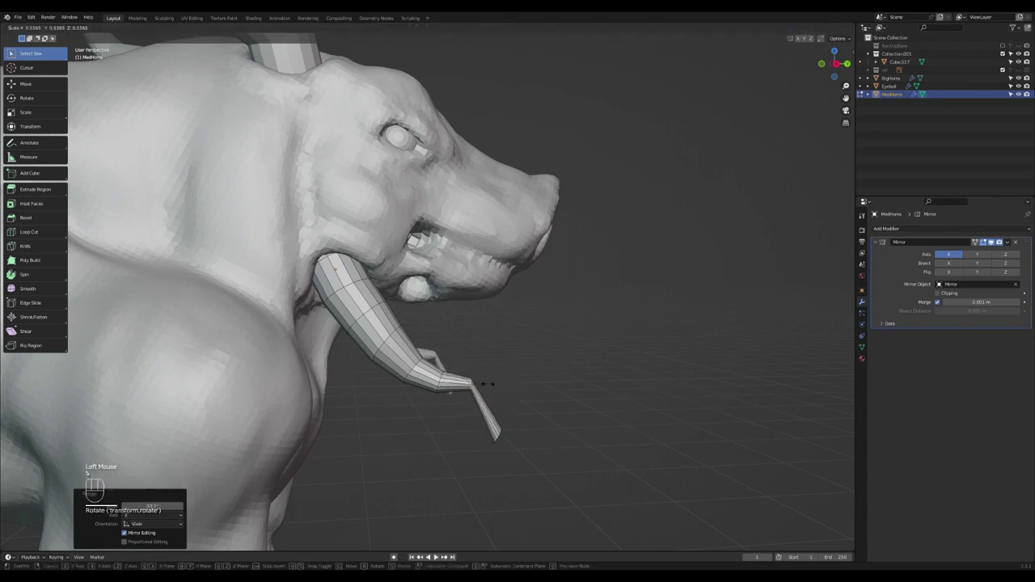
click(486, 383)
Raise the horn's end loop level with the previous loop, rotate it, scale it by about 0.45 and nudge it to taper the tip
alt+click(499, 437)
alt+click(504, 443)
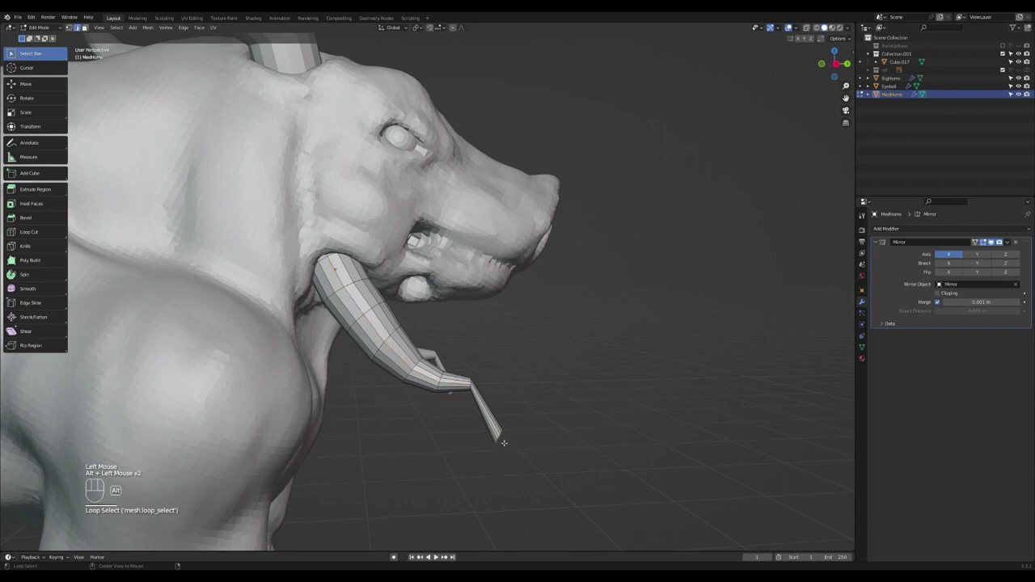
key(g)
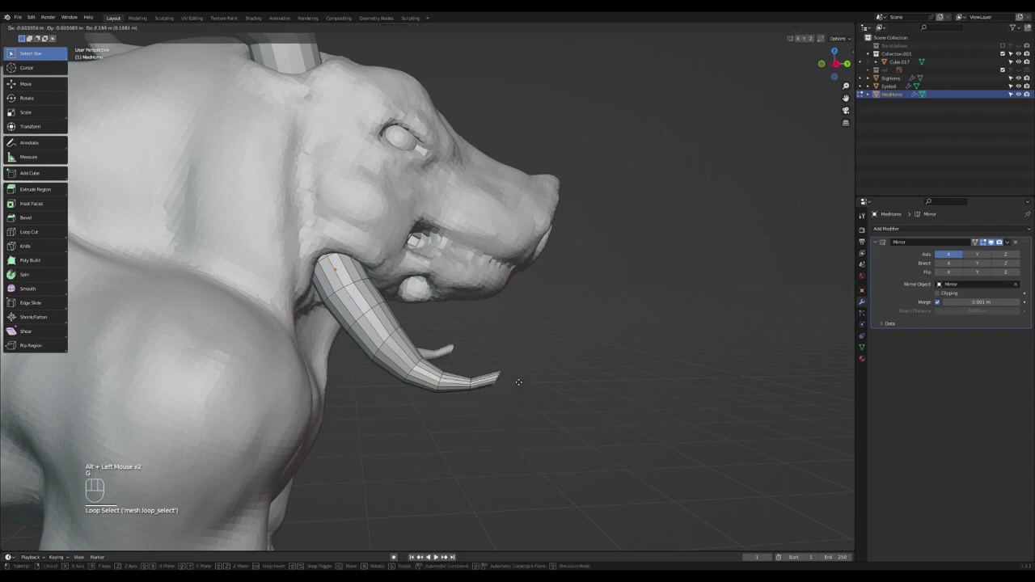
click(520, 386)
key(r)
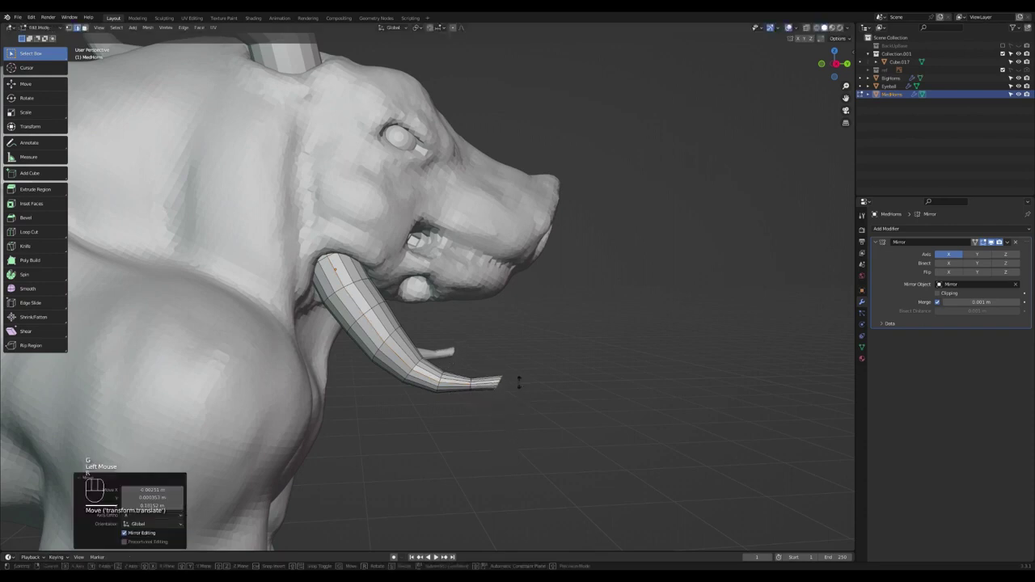
click(503, 373)
key(s)
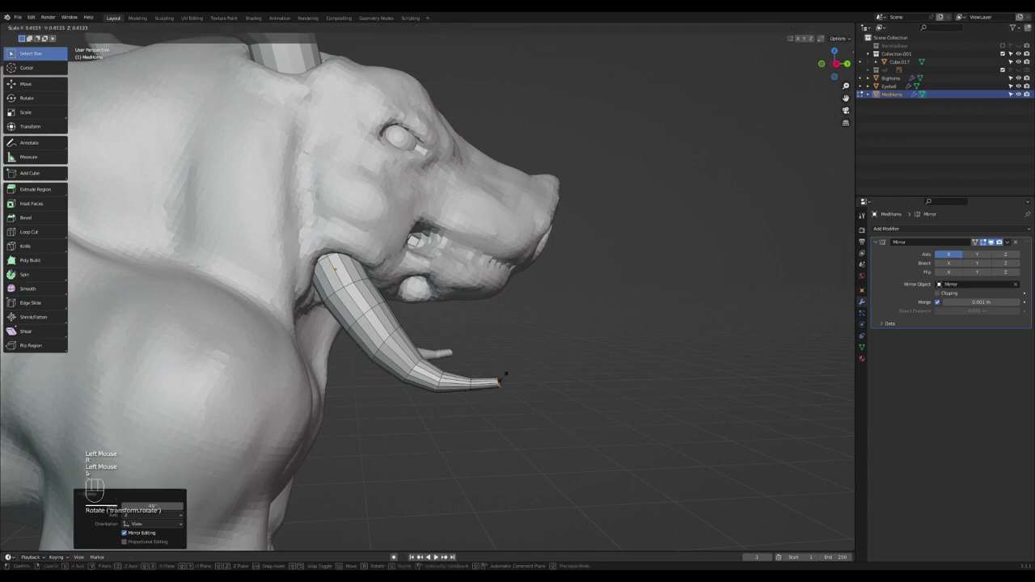
click(499, 381)
key(g)
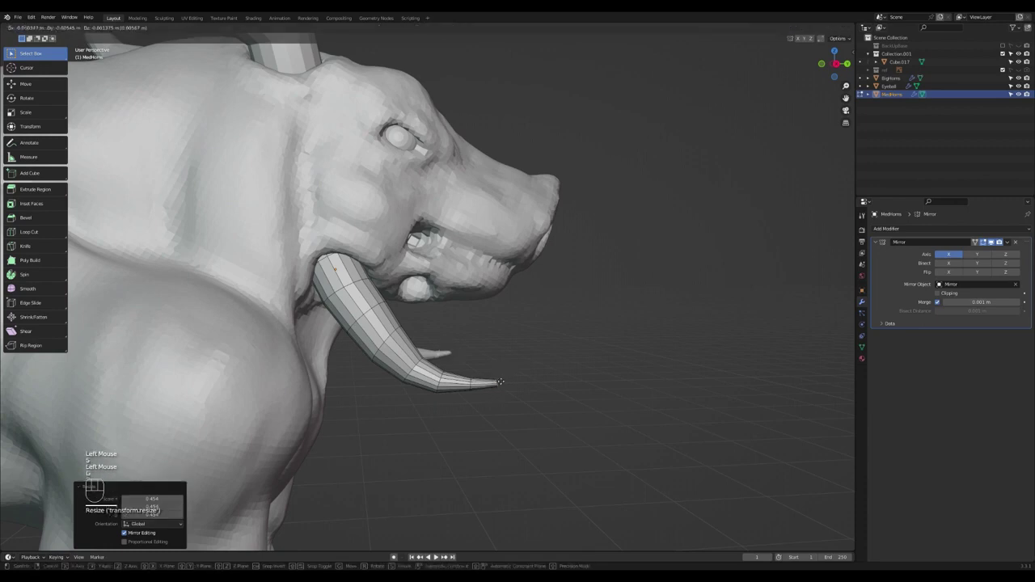
click(495, 382)
Check the tapered horns from the front in Object Mode and switch the MedHorns object to Sculpt Mode
scroll(495, 370, down, 2)
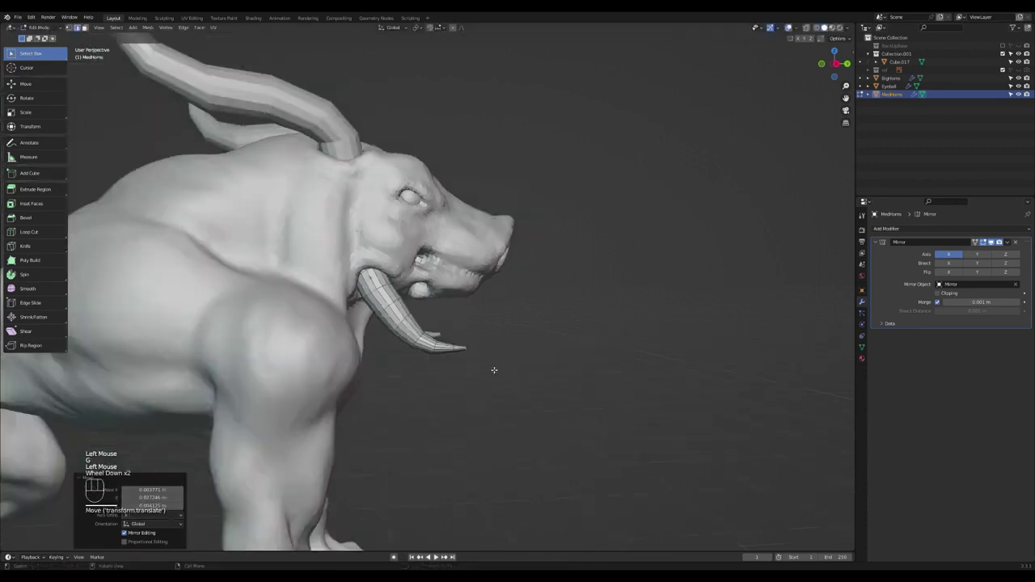
middle_drag(490, 363, 374, 392)
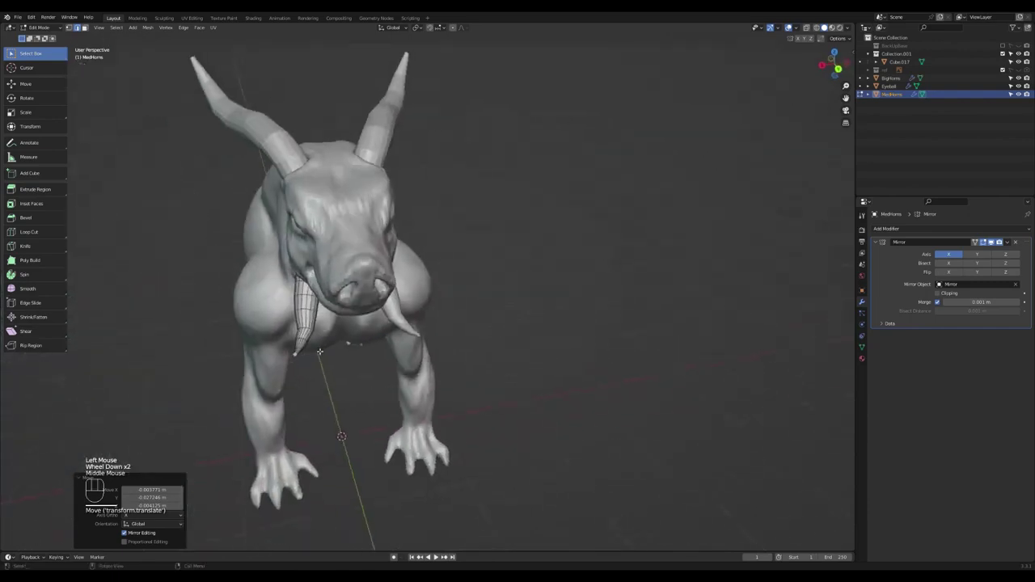
scroll(320, 351, up, 1)
key(ctrl+Tab)
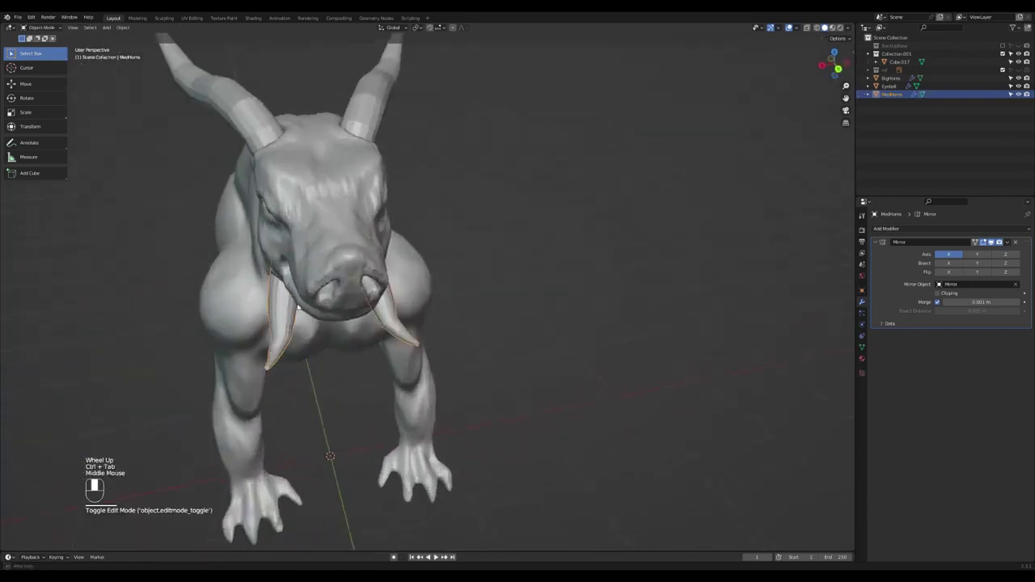
middle_drag(321, 330, 306, 345)
key(Tab)
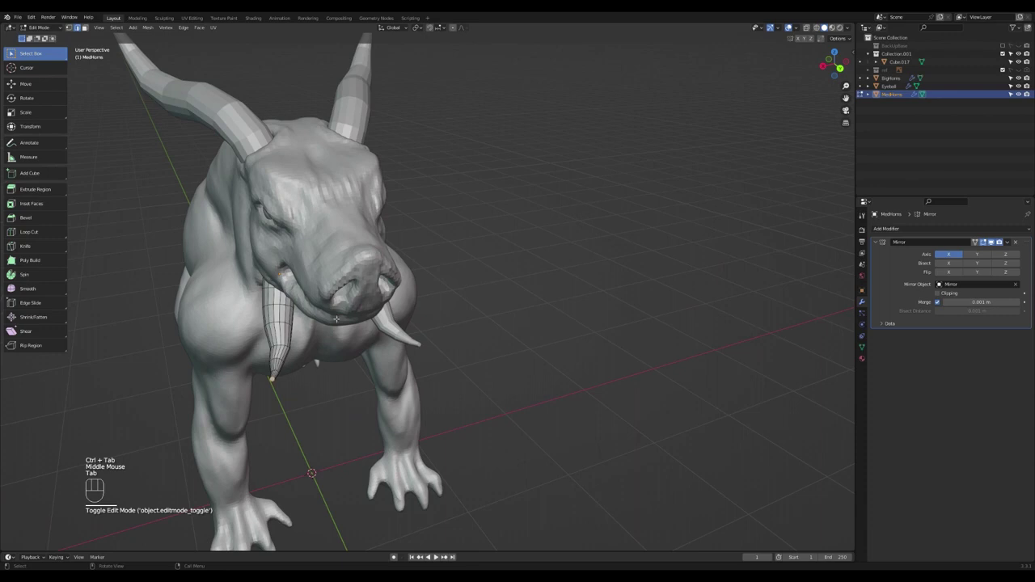
key(ctrl+Tab)
middle_drag(326, 352, 279, 361)
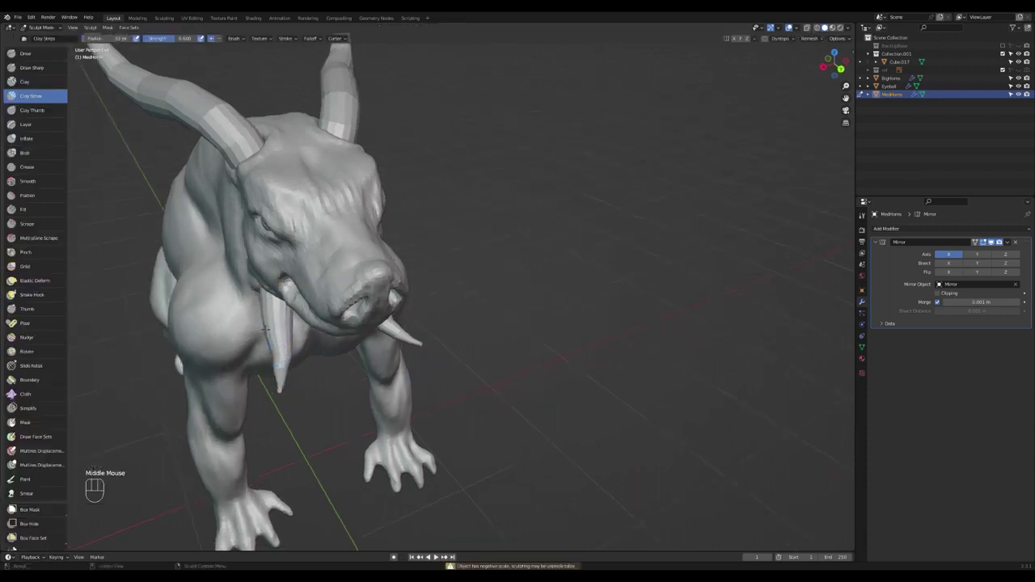
Choose the Grab brush, enlarge its radius and smooth the faceted surface along the medium horn's outer side
key(g)
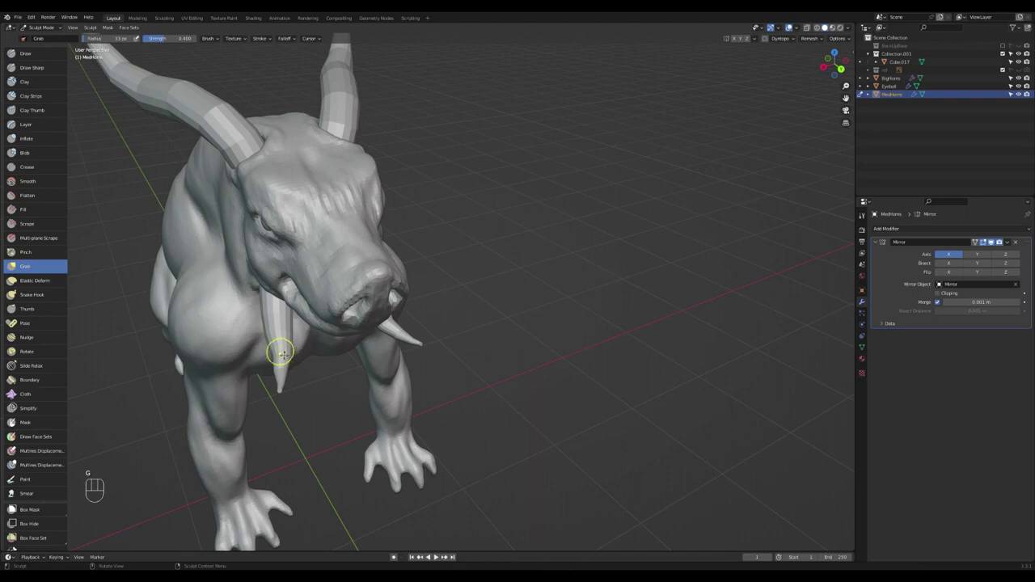
key(f)
click(284, 354)
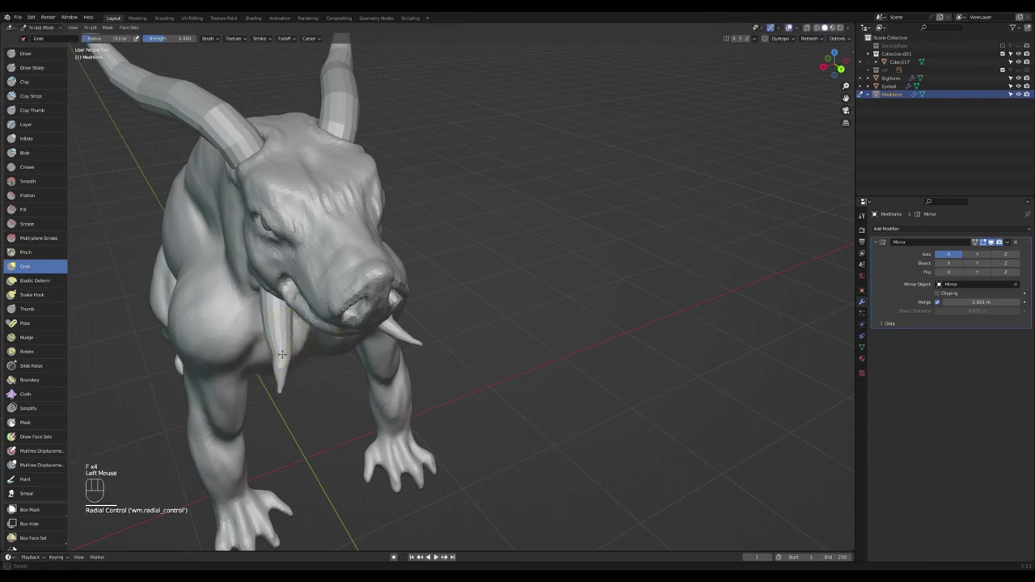
shift+drag(272, 347, 268, 313)
middle_drag(268, 311, 286, 388)
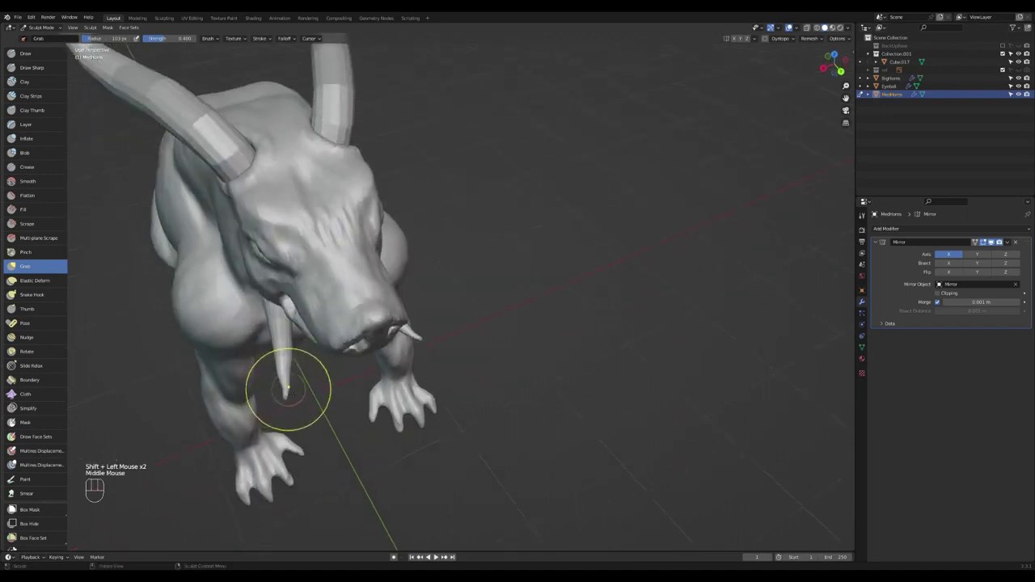
Set the Grab brush radius to about 53 px and adjust the lower horn's shape from above and from the side
key(f)
key(f)
key(f)
click(282, 380)
click(282, 380)
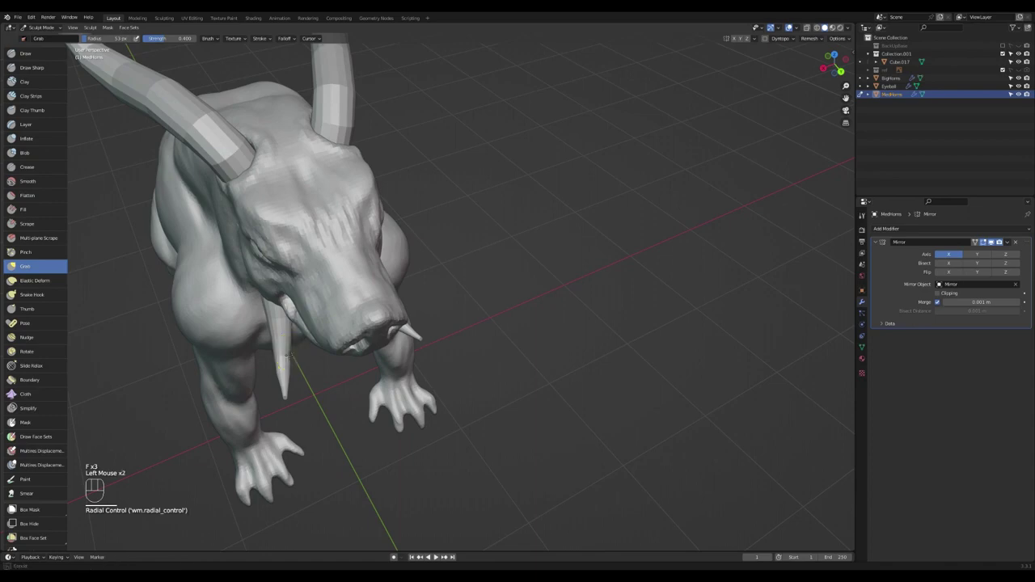
drag(281, 355, 280, 351)
click(280, 360)
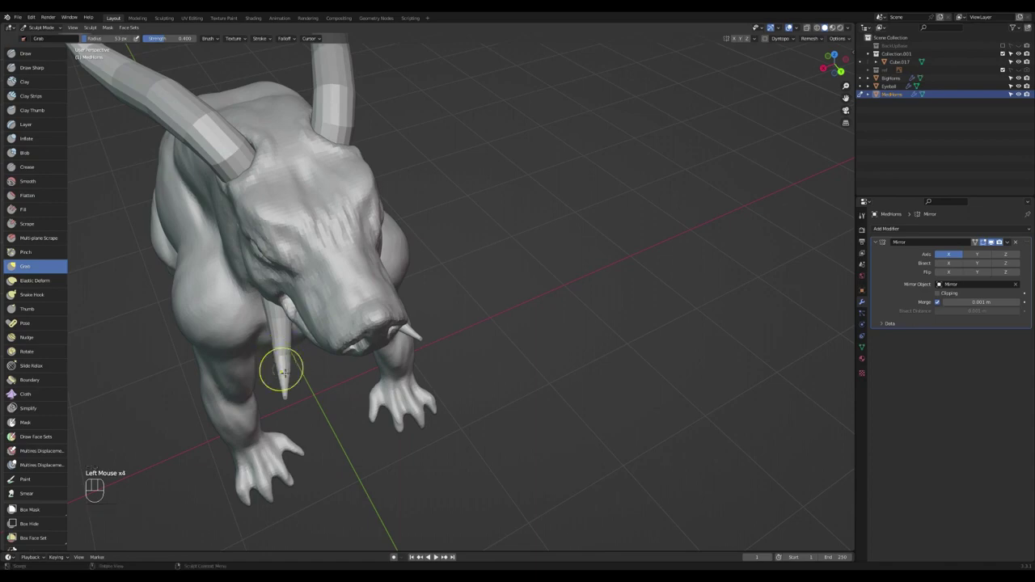
middle_drag(281, 372, 423, 358)
mouse_move(423, 358)
mouse_down()
mouse_move(433, 336)
mouse_move(450, 345)
mouse_up()
Enlarge the Grab brush and pull the medium horn's upper part and bend in the side view
key(f)
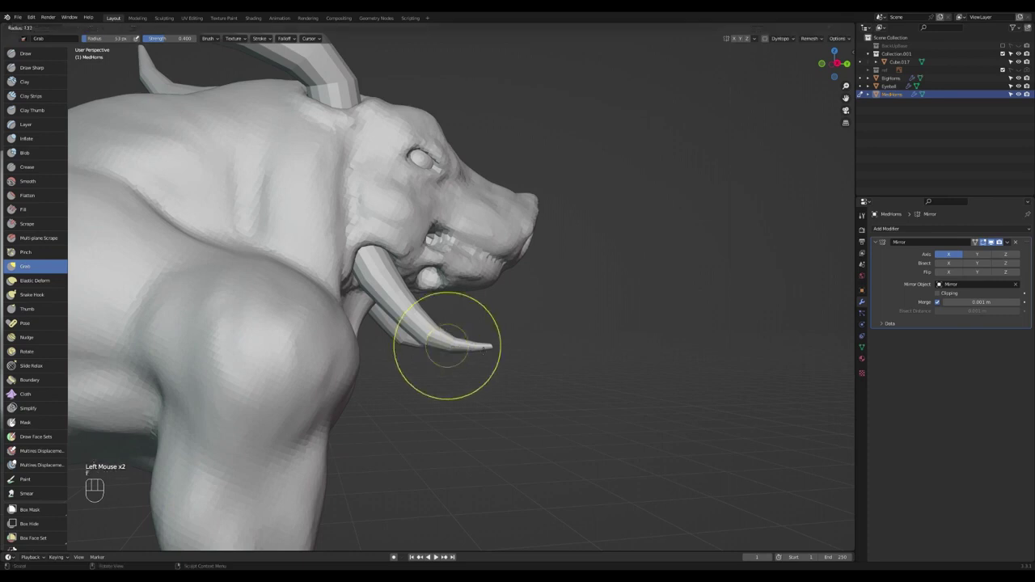
key(f)
key(f)
click(415, 351)
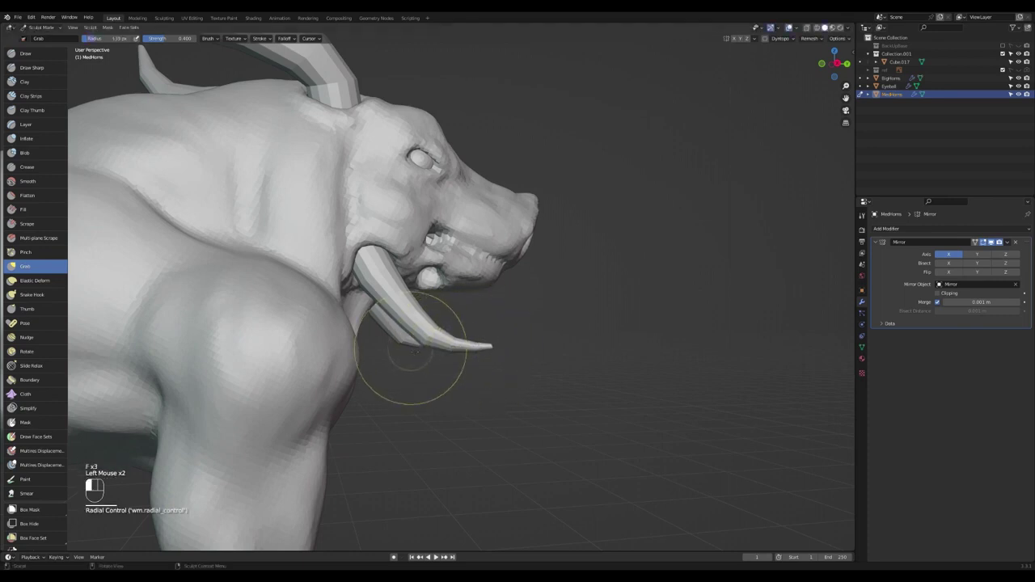
click(383, 286)
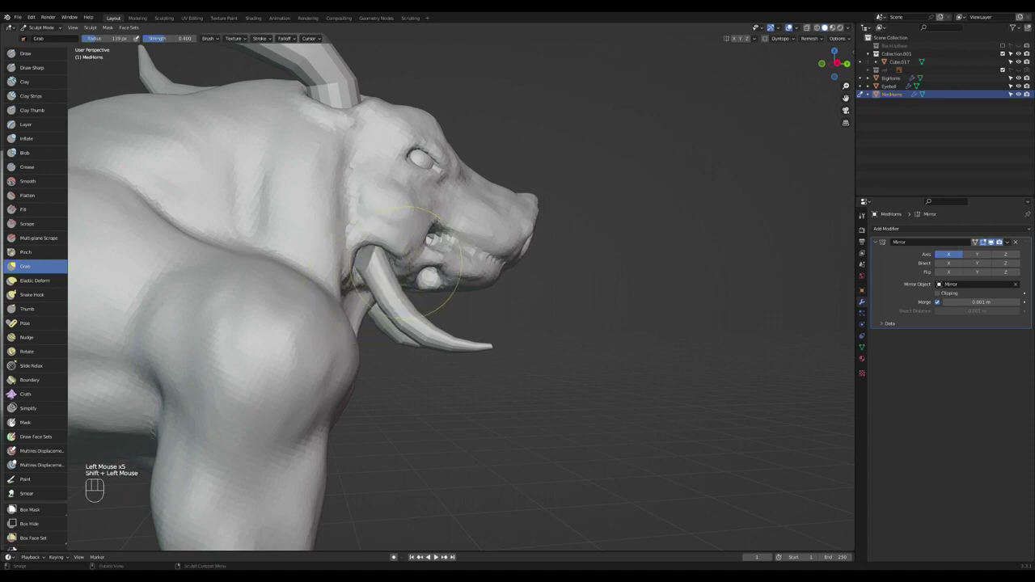
Undo the last stroke at the horn's base, then smooth and reshape the base near the jaw socket
key(ctrl+z)
shift+click(369, 281)
click(393, 279)
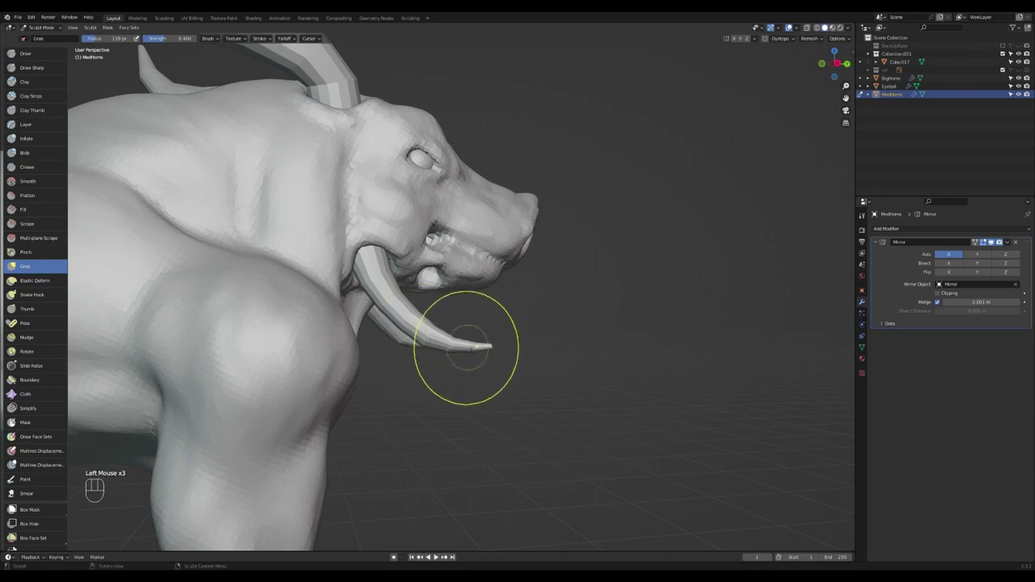
Grab the underside near the horn's tip and pull the horn's sides into an even curve from the side and front
mouse_move(462, 347)
mouse_down()
mouse_move(434, 357)
mouse_move(436, 348)
mouse_up()
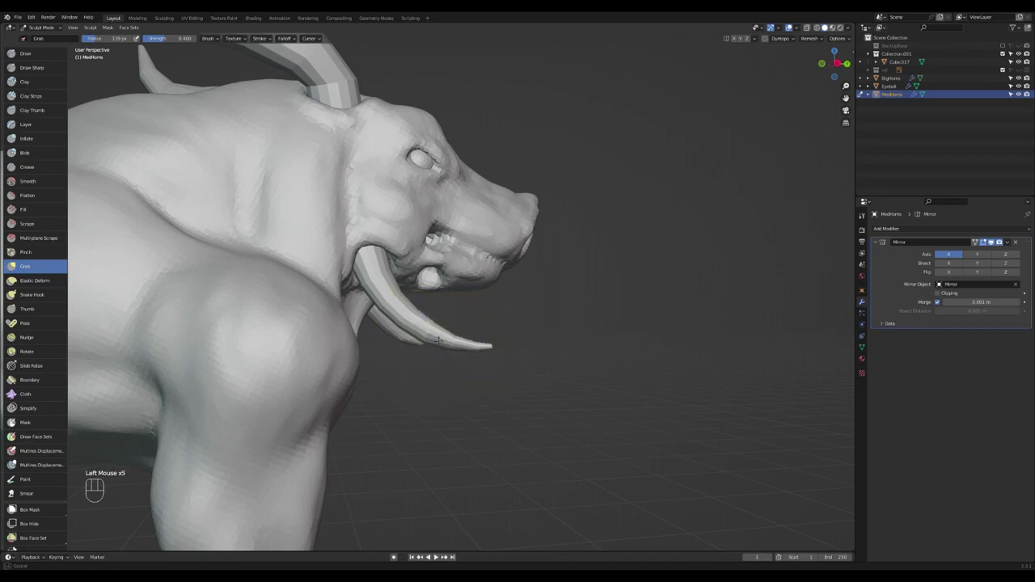
click(438, 341)
middle_drag(438, 340, 294, 317)
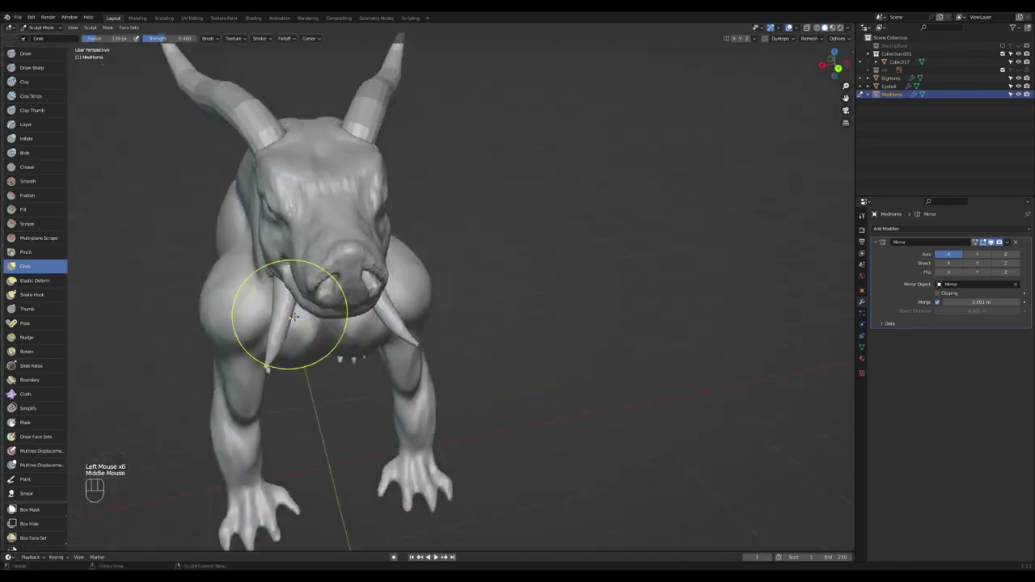
mouse_move(299, 309)
mouse_down()
mouse_move(284, 315)
mouse_move(273, 344)
mouse_up()
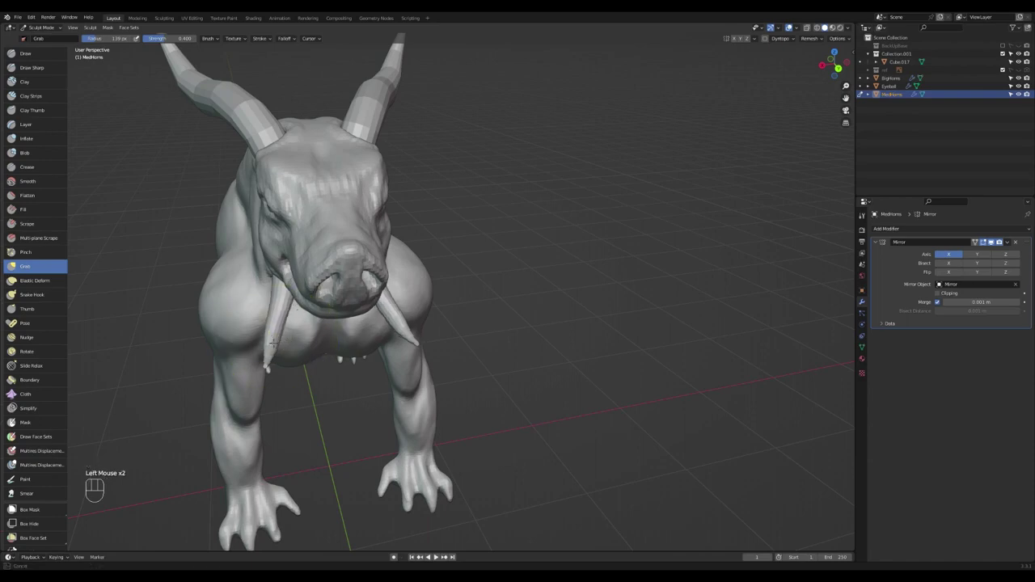
drag(302, 289, 284, 323)
View the whole creature from the side and adjust the medium horn's base at the jaw with the Grab brush
scroll(439, 324, down, 3)
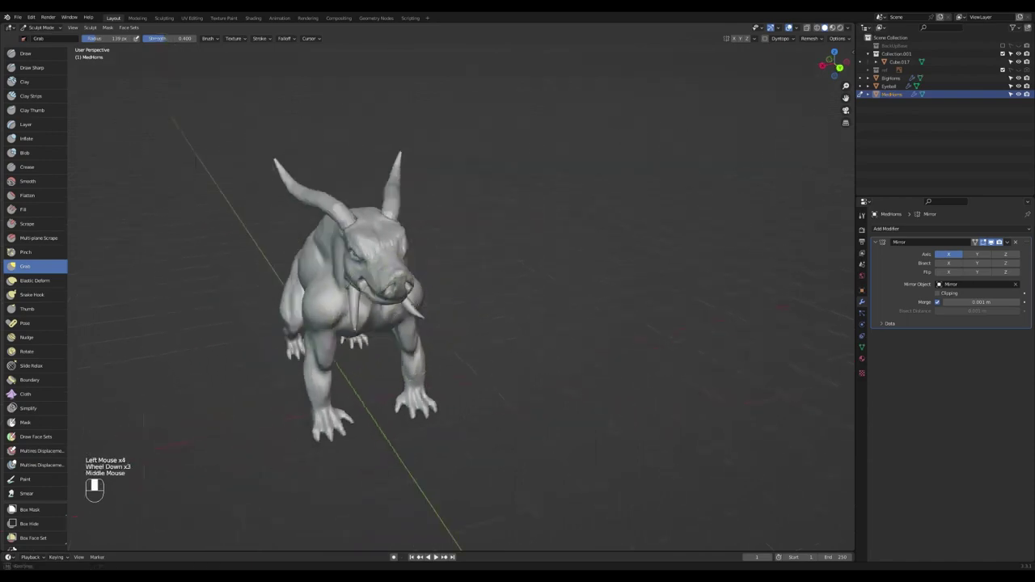
middle_drag(439, 324, 368, 298)
drag(368, 298, 379, 288)
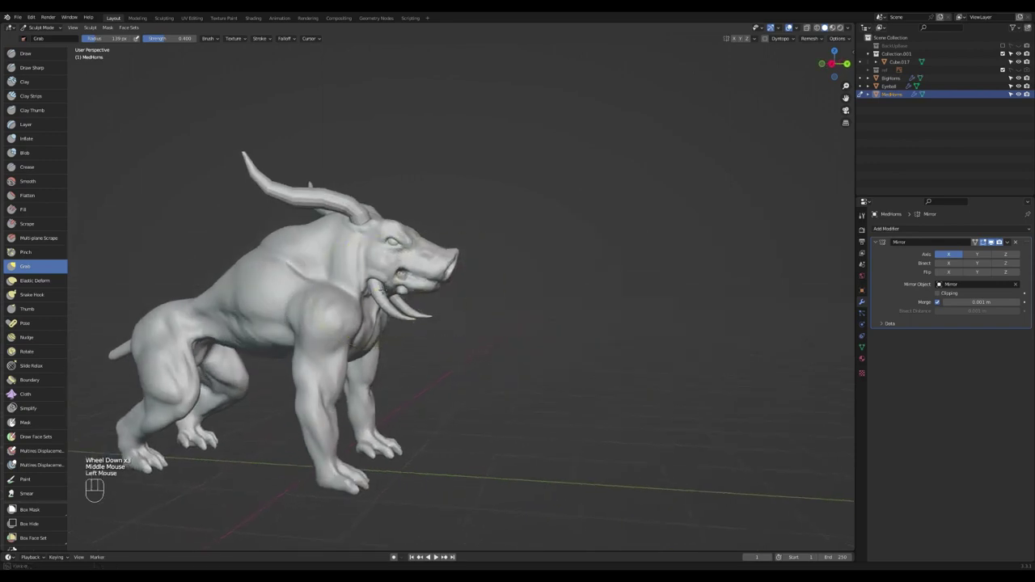
Switch from Sculpt Mode to Object Mode and duplicate the mirrored jaw tusks, placing the copy beside the mouth
scroll(381, 279, down, 1)
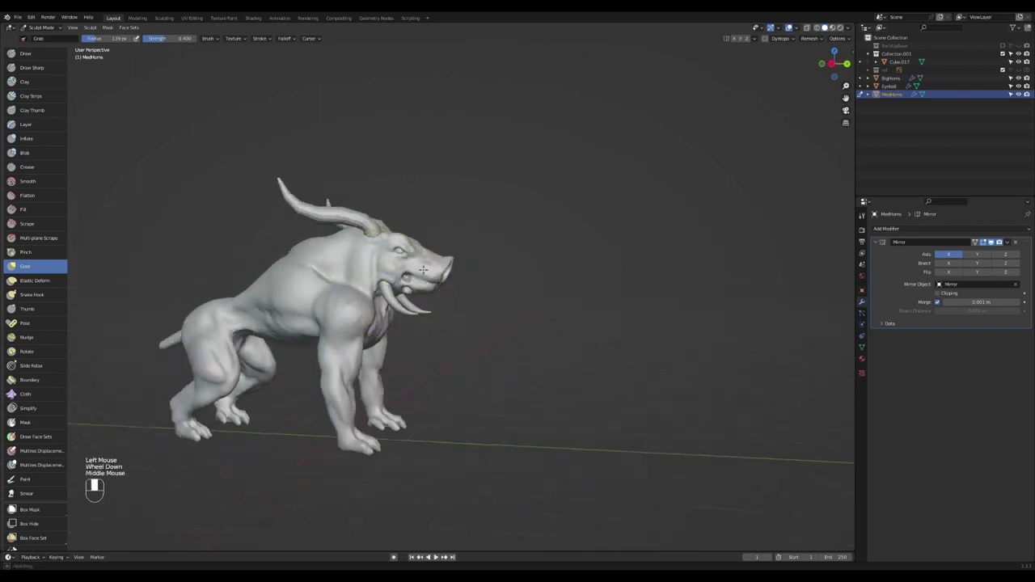
mouse_move(382, 278)
middle_down()
mouse_move(392, 297)
mouse_move(456, 262)
middle_up()
scroll(392, 297, down, 1)
scroll(392, 297, up, 3)
scroll(405, 291, down, 3)
key(ctrl+Tab)
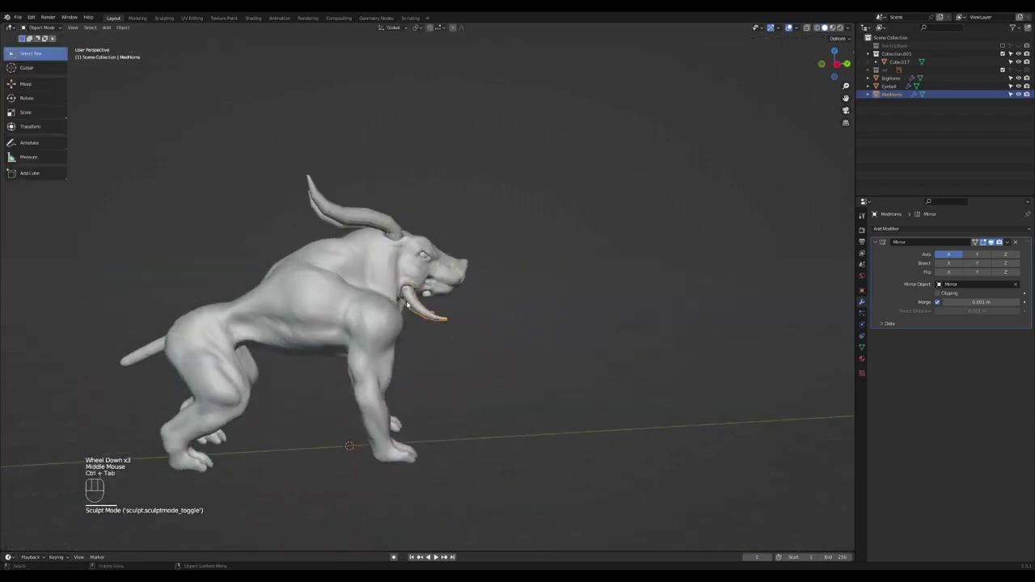
click(419, 303)
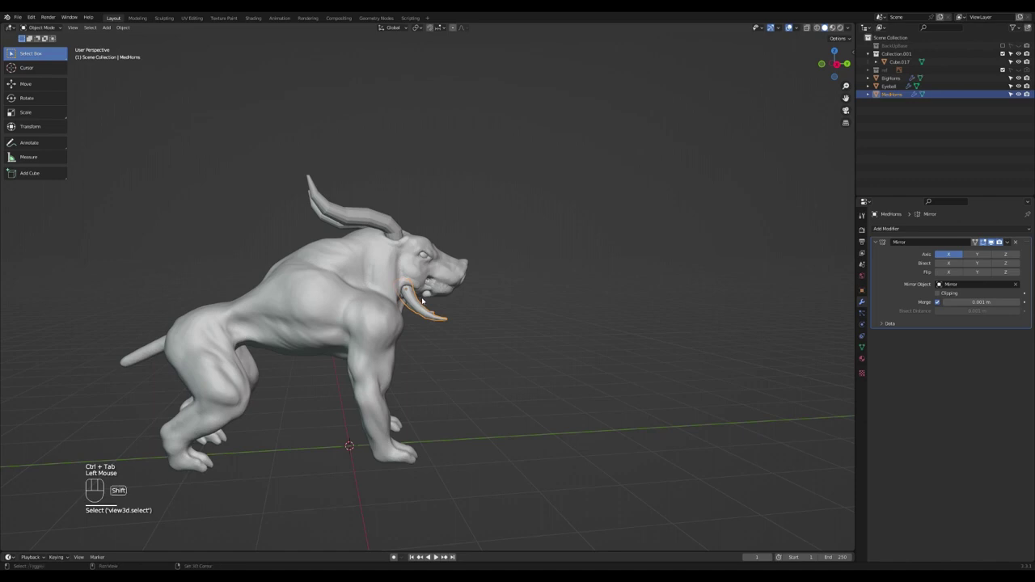
key(shift+d)
click(450, 289)
Scale the duplicated tusks down to about 0.58 and move them to the corner of the mouth
scroll(454, 287, up, 2)
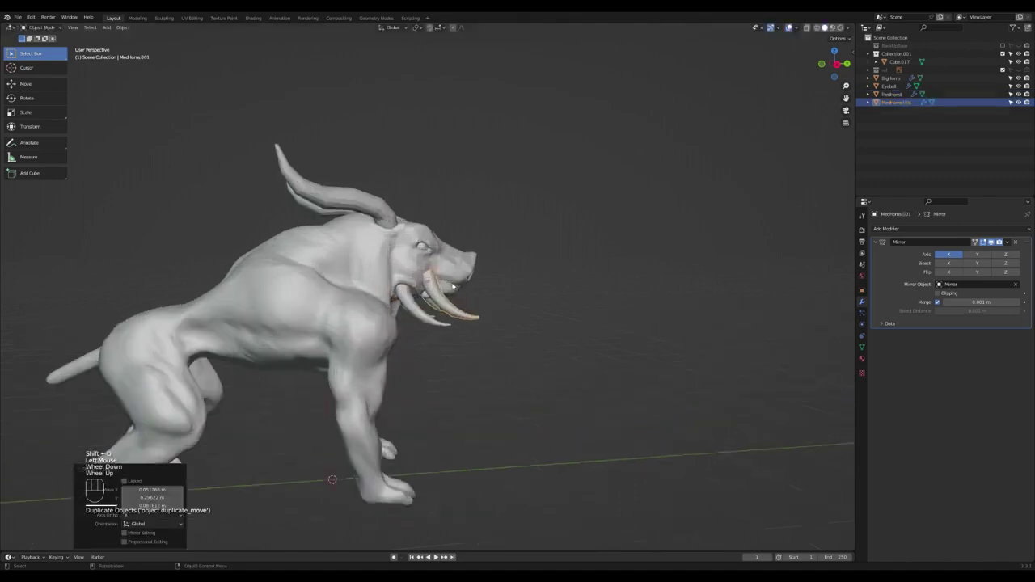
scroll(454, 287, up, 3)
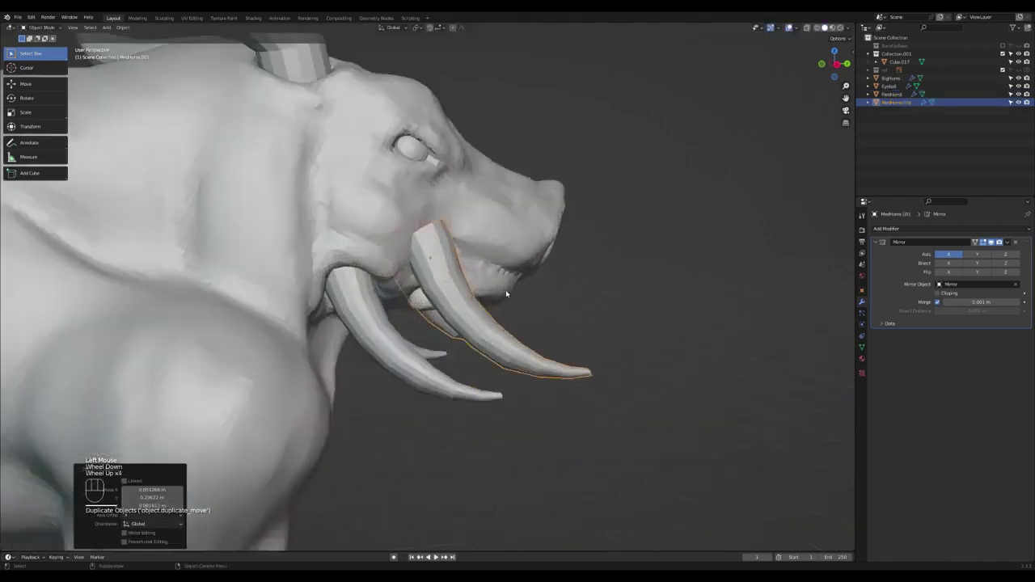
key(s)
click(480, 269)
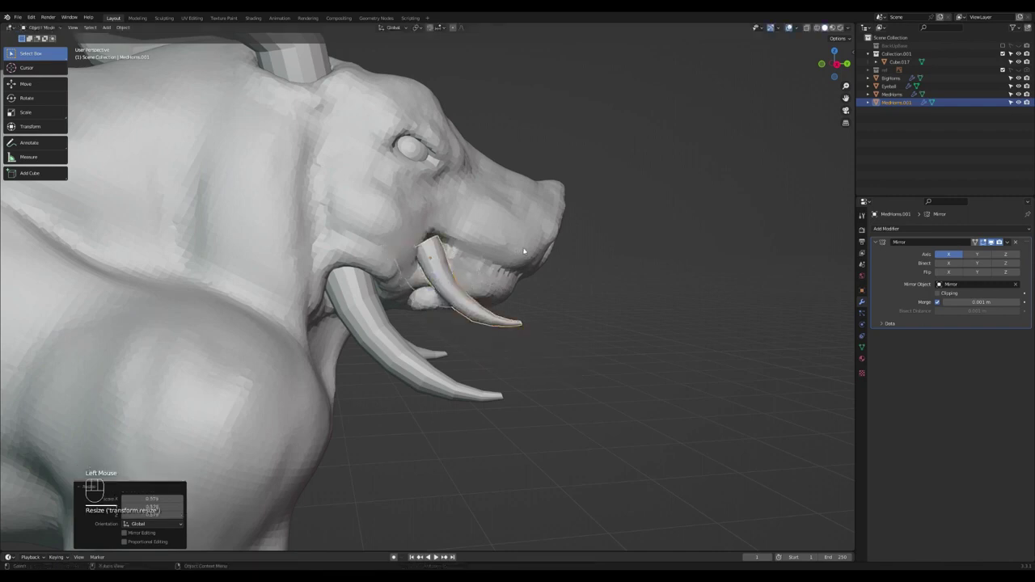
scroll(496, 265, down, 3)
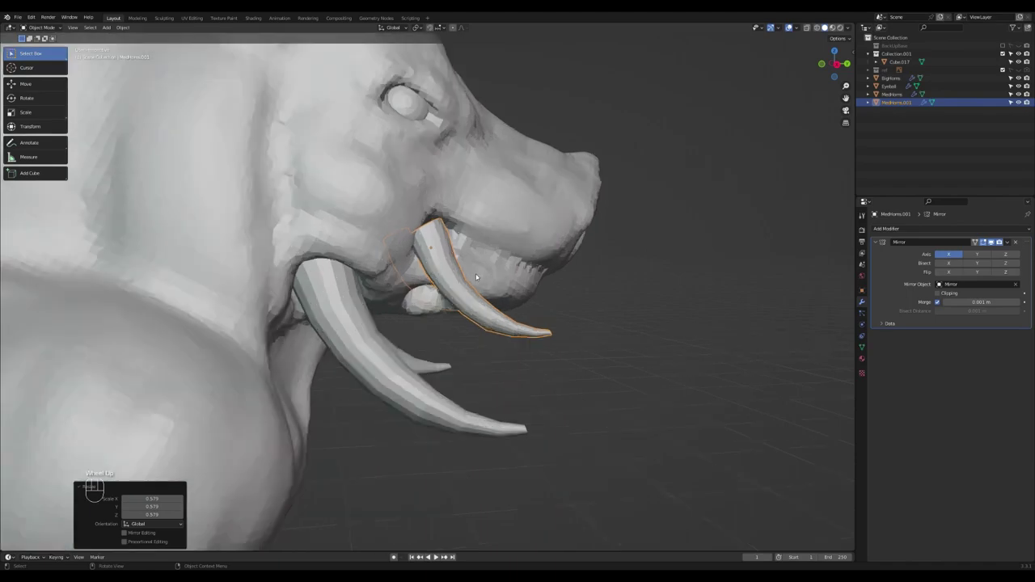
middle_drag(479, 275, 441, 301)
scroll(441, 301, up, 2)
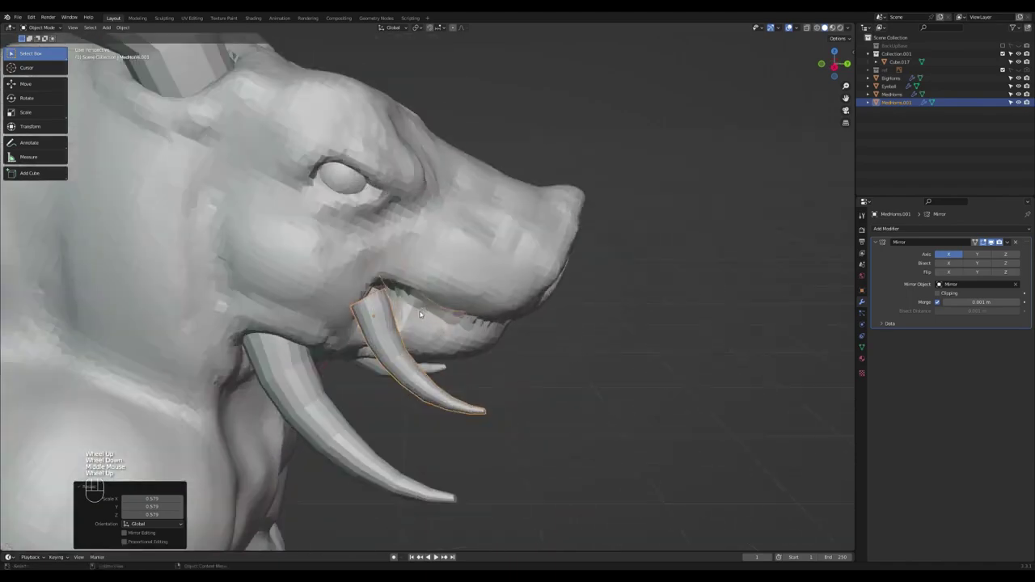
key(g)
click(417, 360)
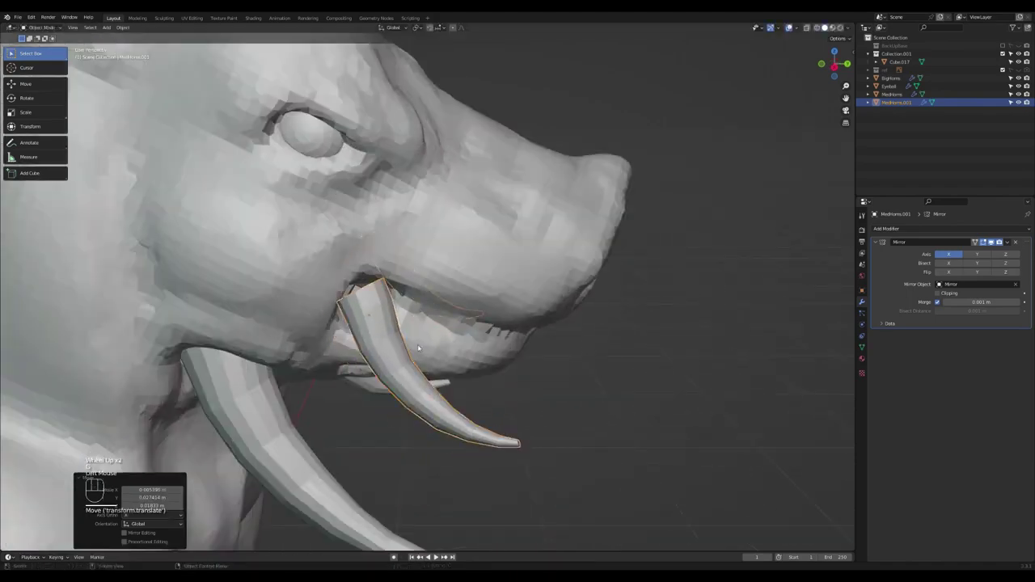
Rotate the small tusks from the front so they splay outward from the snout, and reposition them beside the mouth
middle_drag(417, 360, 321, 315)
key(r)
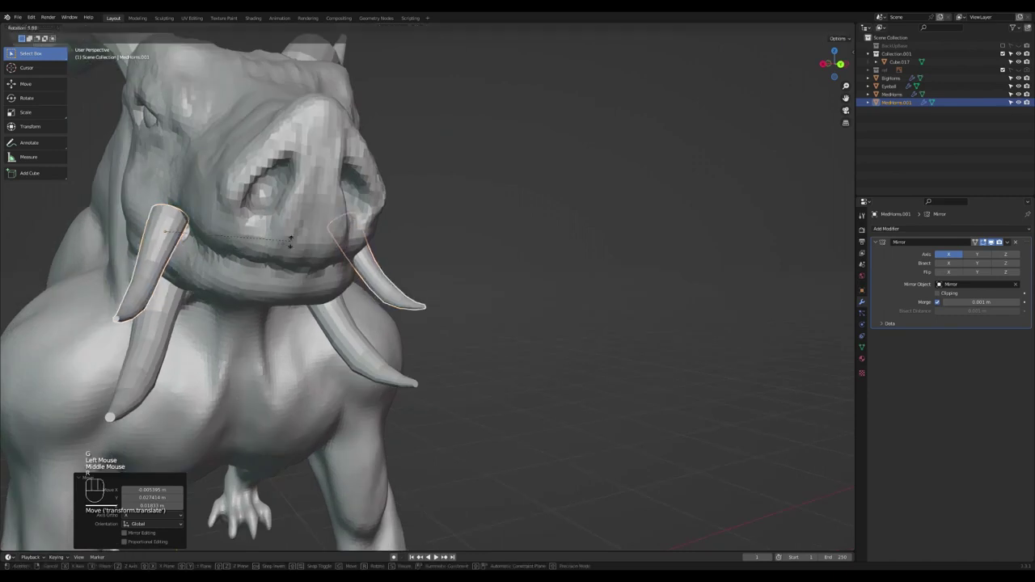
click(211, 237)
middle_drag(211, 238, 208, 258)
key(r)
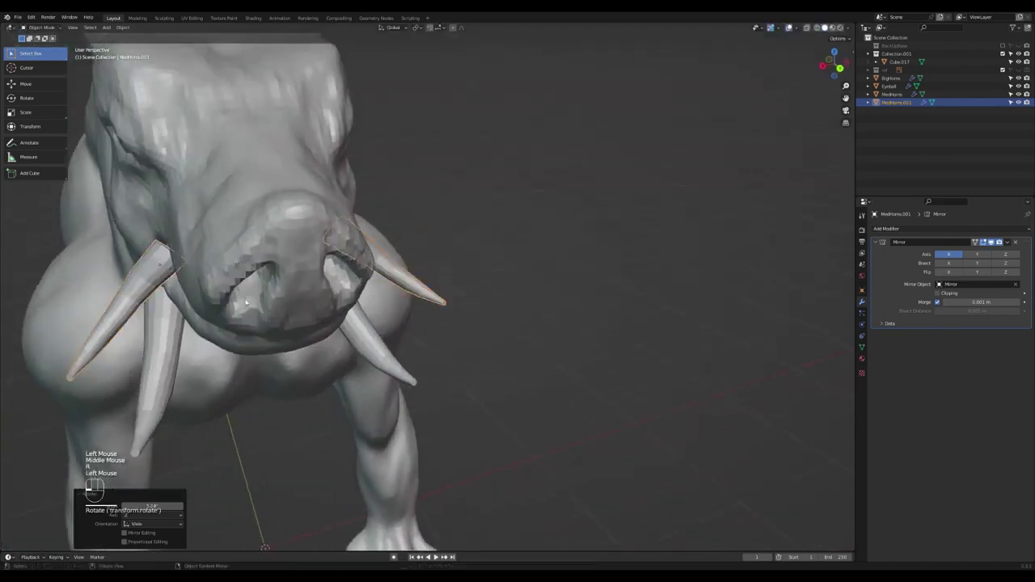
click(257, 275)
key(g)
click(263, 300)
Tuck the base of the small tusks into the mouth corner and rotate them to point forward along the jaw
middle_drag(263, 300, 420, 274)
key(g)
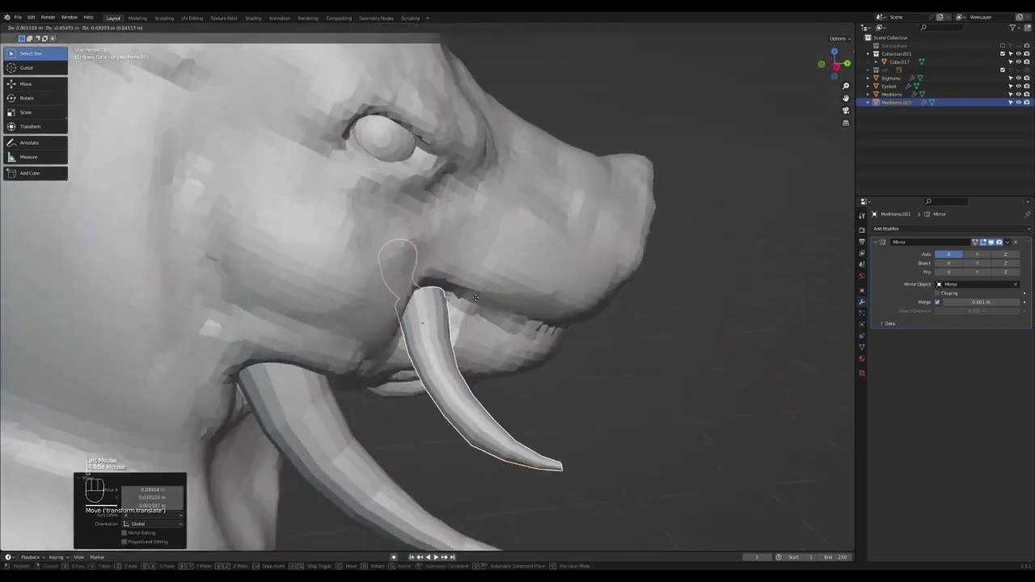
click(454, 276)
middle_drag(454, 276, 443, 275)
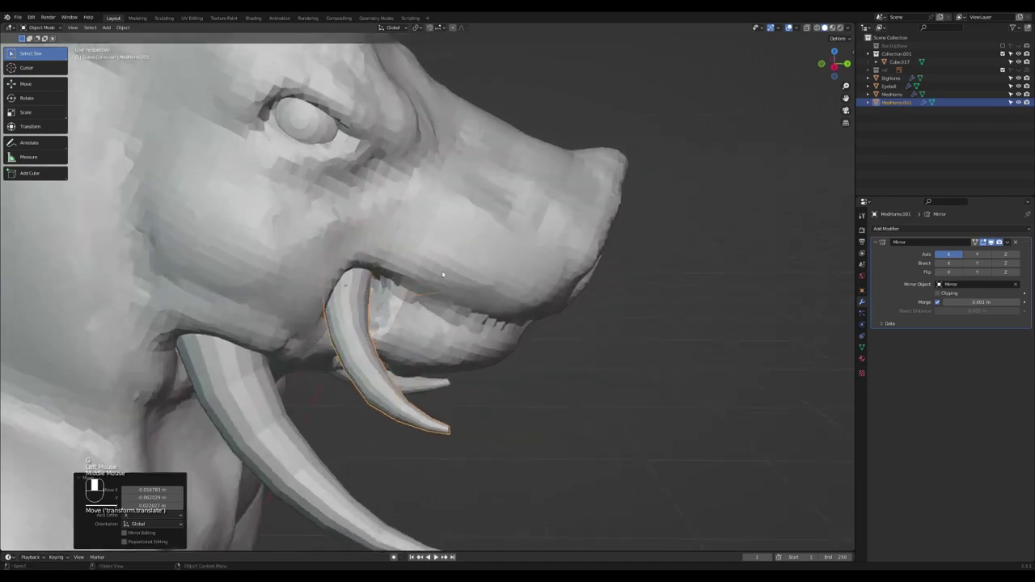
key(r)
click(406, 296)
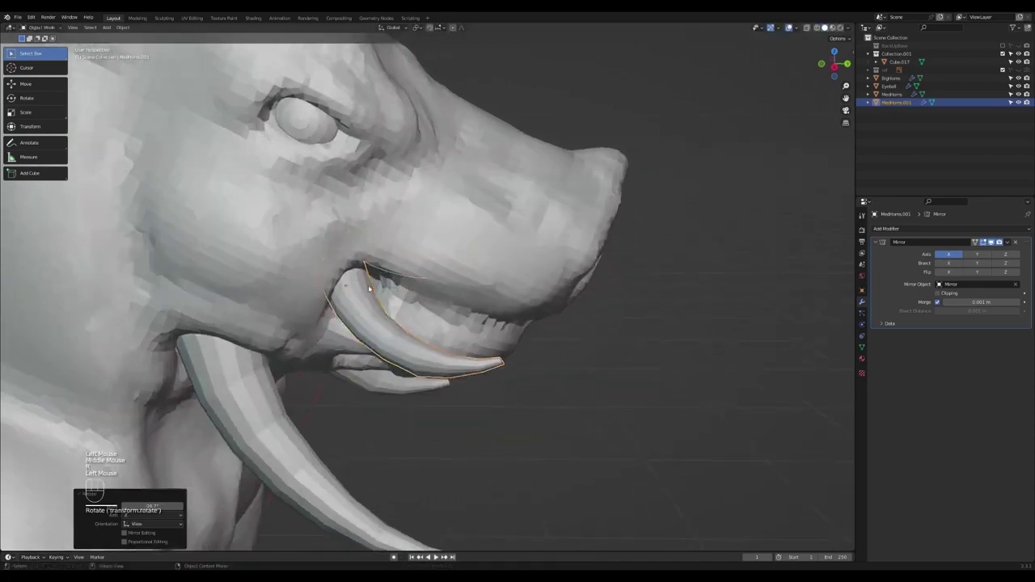
scroll(407, 296, down, 2)
mouse_move(407, 296)
middle_down()
mouse_move(437, 299)
mouse_move(409, 308)
middle_up()
Enter Sculpt Mode, reduce the Grab brush radius and reshape the tip and middle of the small tusk
key(ctrl+Tab)
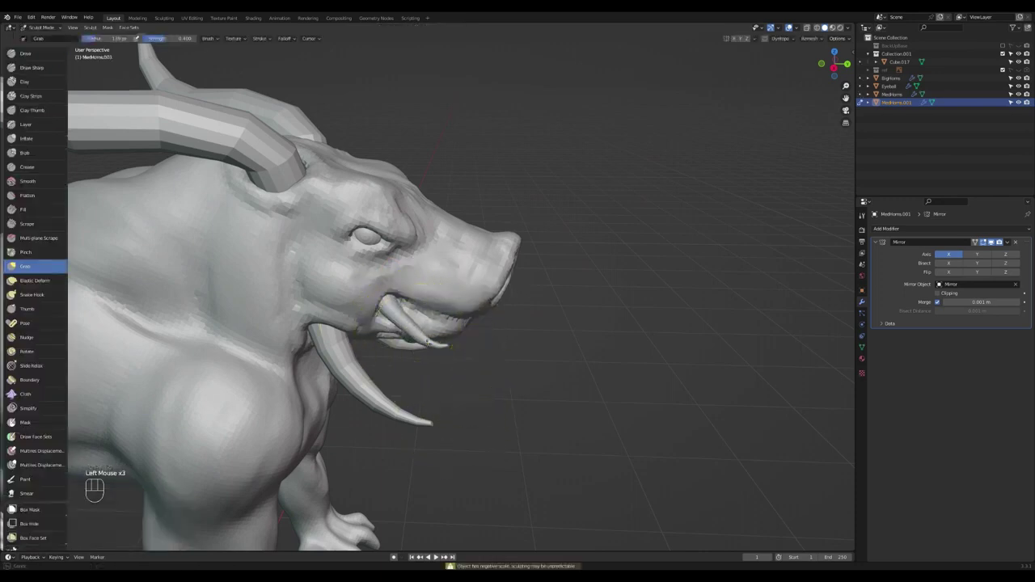
key(f)
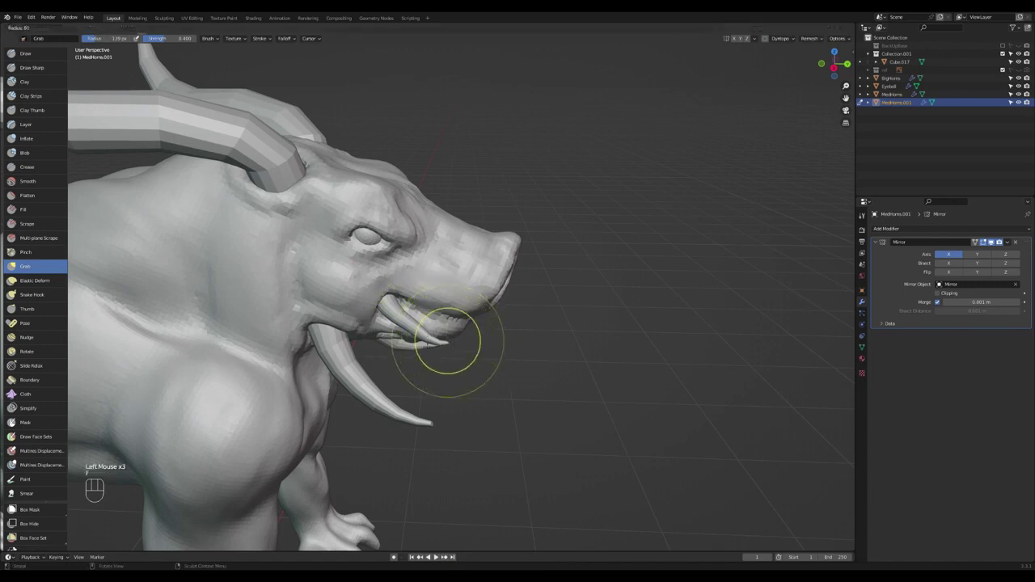
click(424, 346)
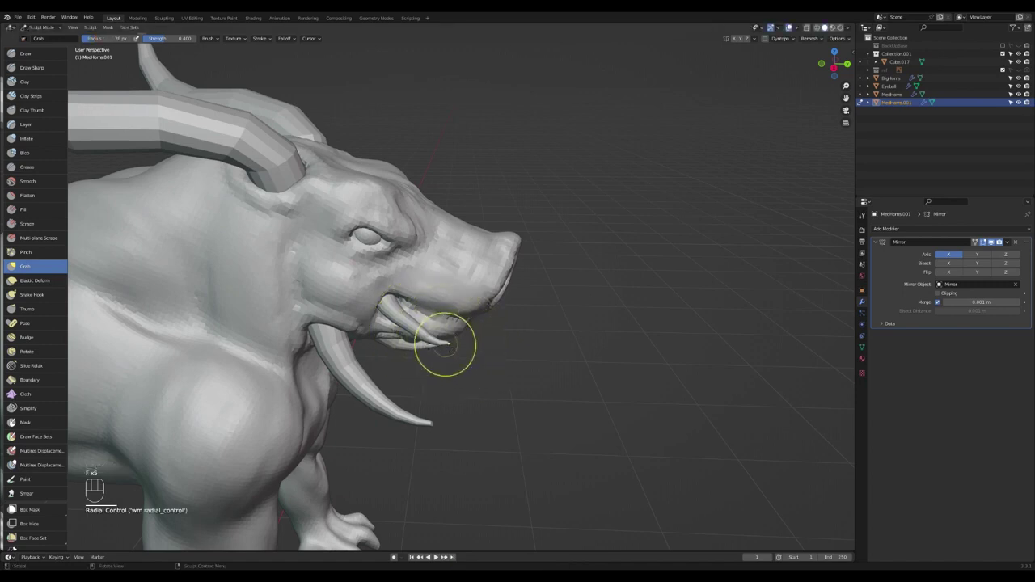
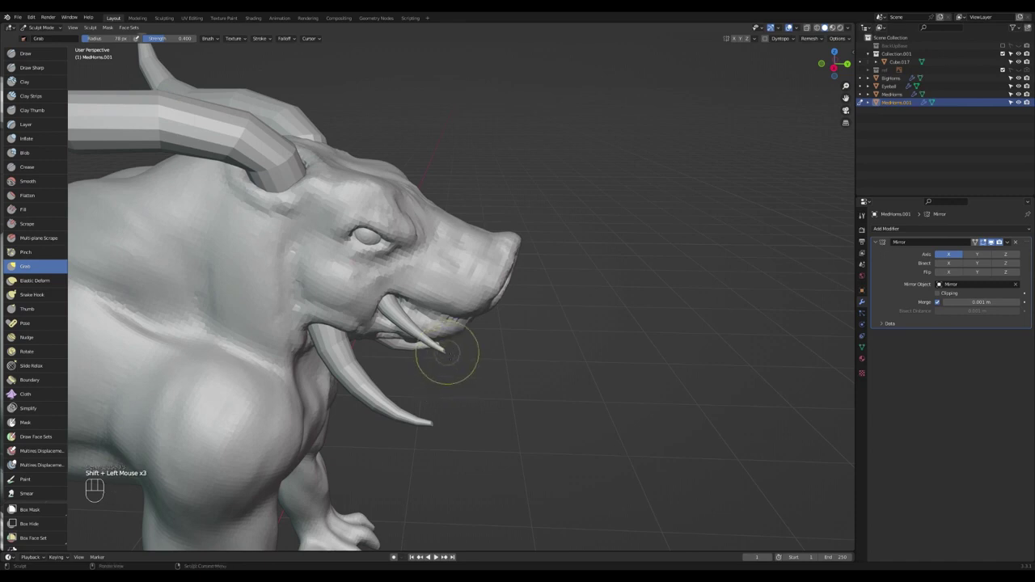
drag(447, 355, 441, 362)
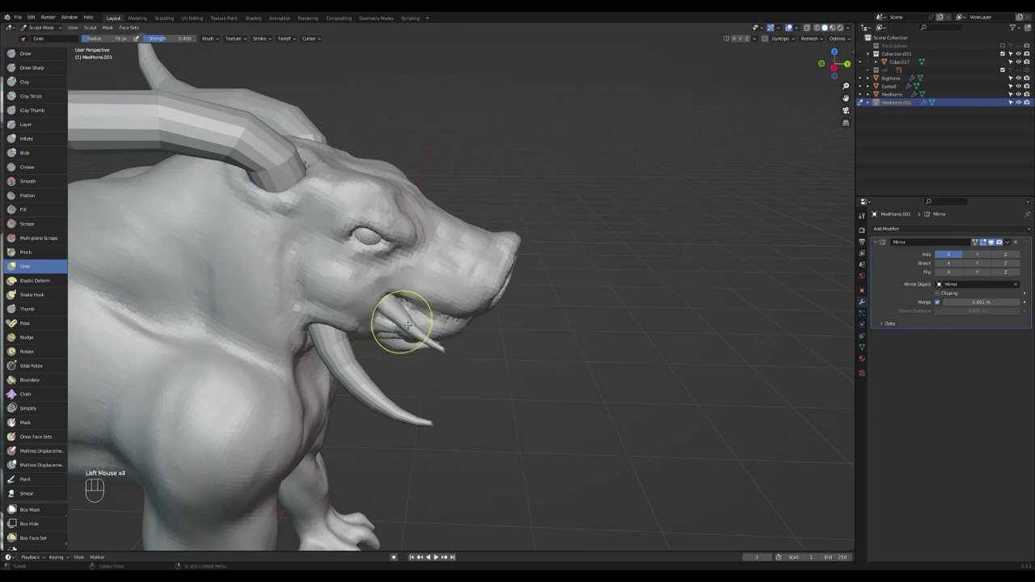
drag(416, 312, 403, 325)
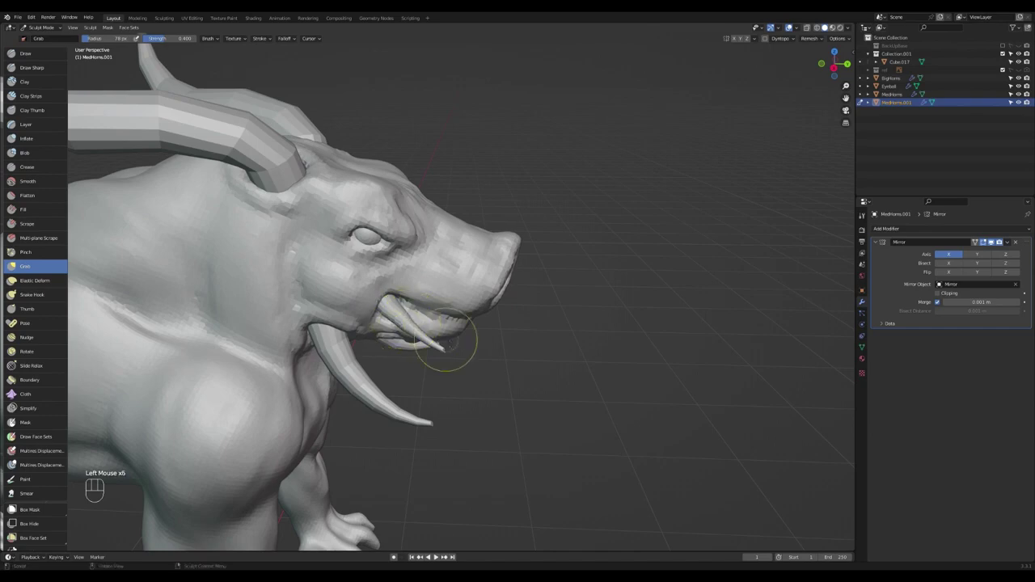
Return to Object Mode and move the small tusks from the mouth corner down beneath the lower jaw
scroll(447, 342, down, 3)
middle_drag(456, 331, 467, 277)
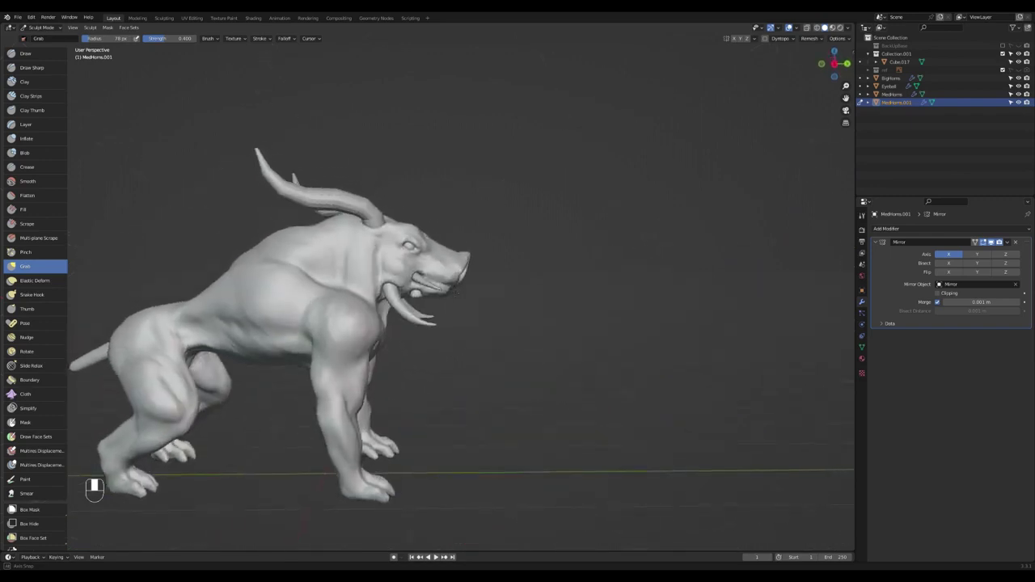
scroll(425, 277, up, 5)
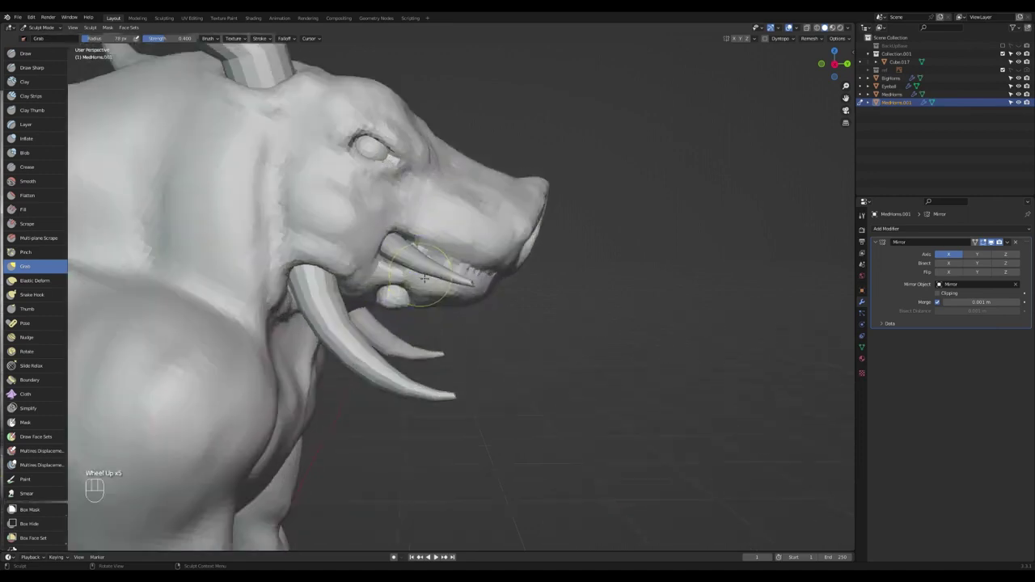
key(ctrl+Tab)
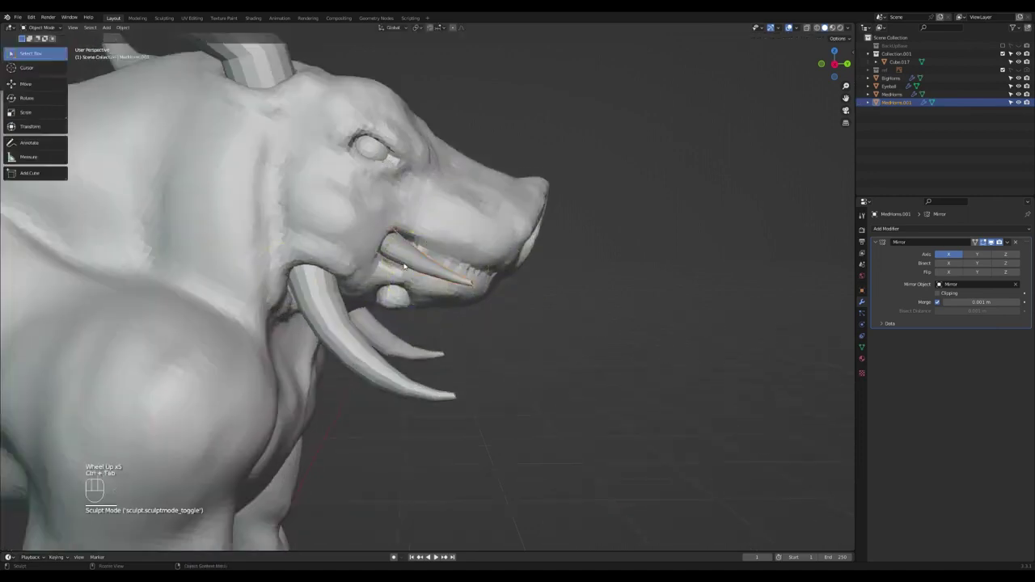
scroll(455, 265, down, 5)
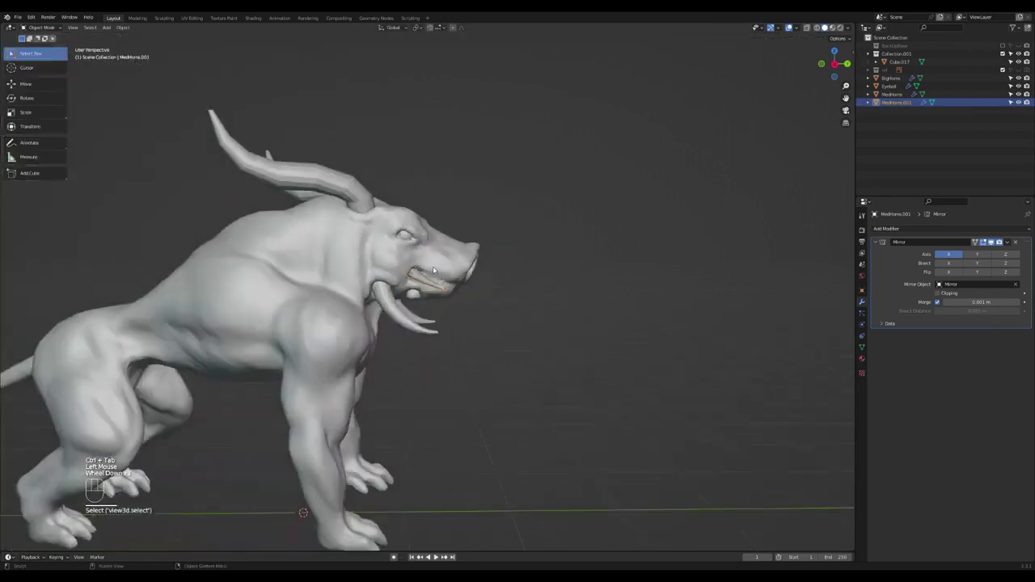
middle_drag(434, 270, 427, 270)
key(g)
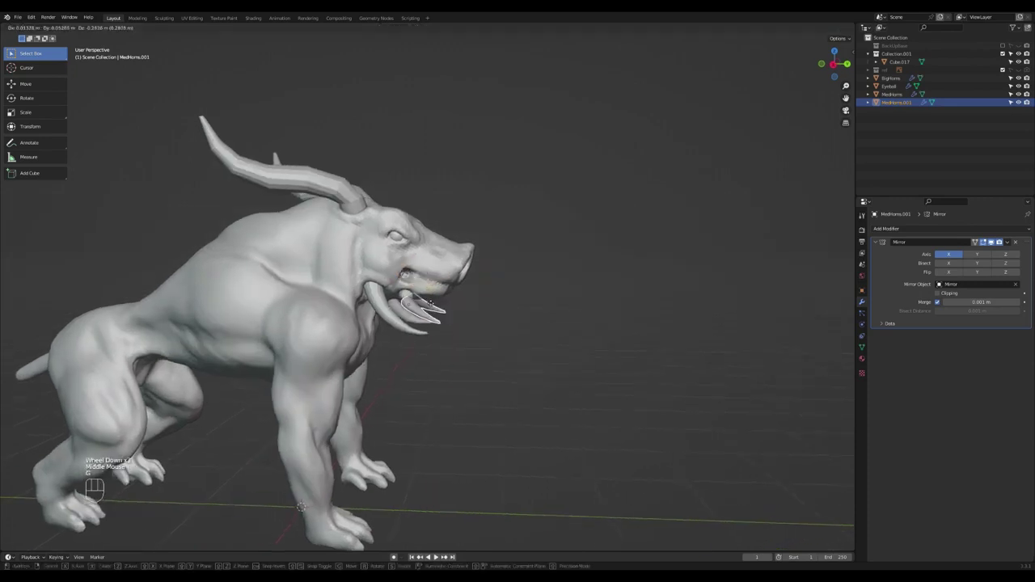
click(427, 308)
scroll(427, 308, up, 4)
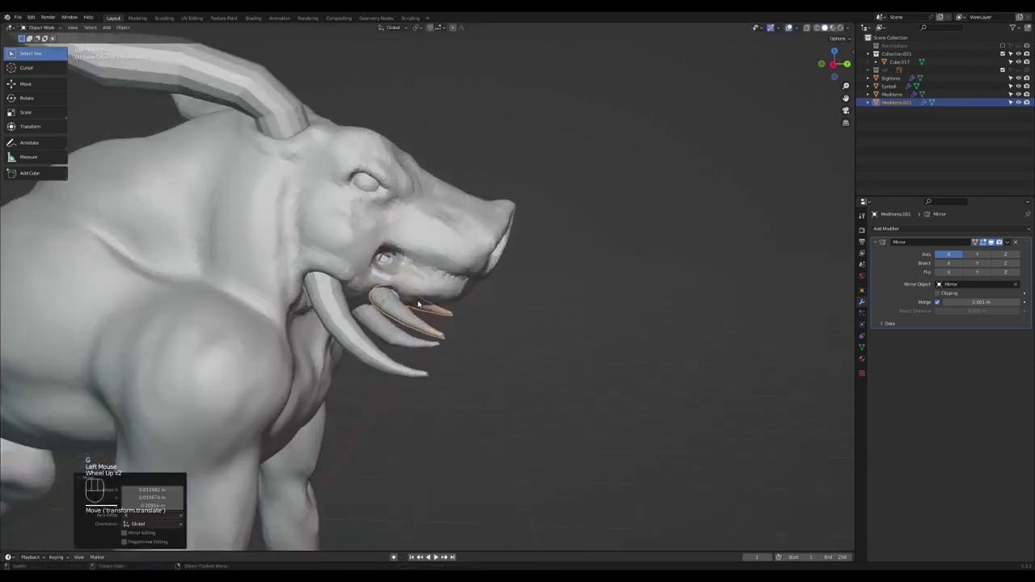
Enlarge the small tusks slightly and shift them forward along the underside of the jaw
key(s)
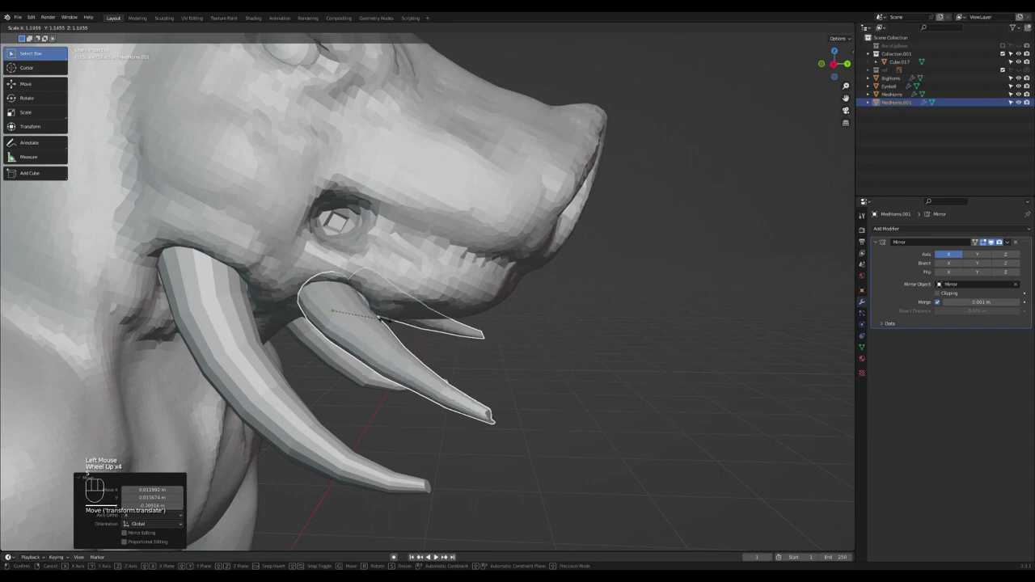
click(401, 295)
key(g)
click(402, 271)
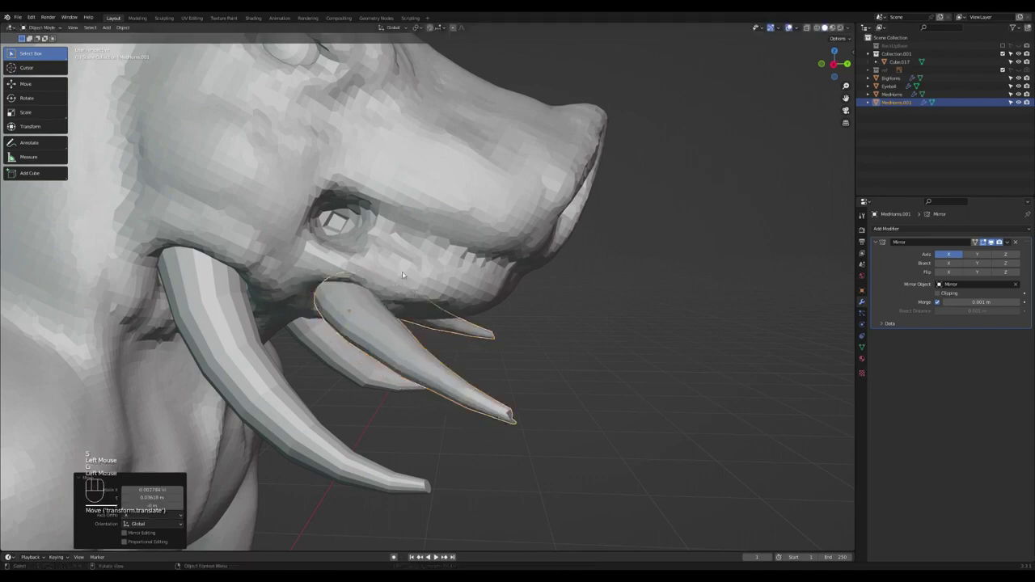
From below the head, move the small tusks closer in to the jaw and adjust their rotation
middle_drag(402, 271, 342, 116)
key(g)
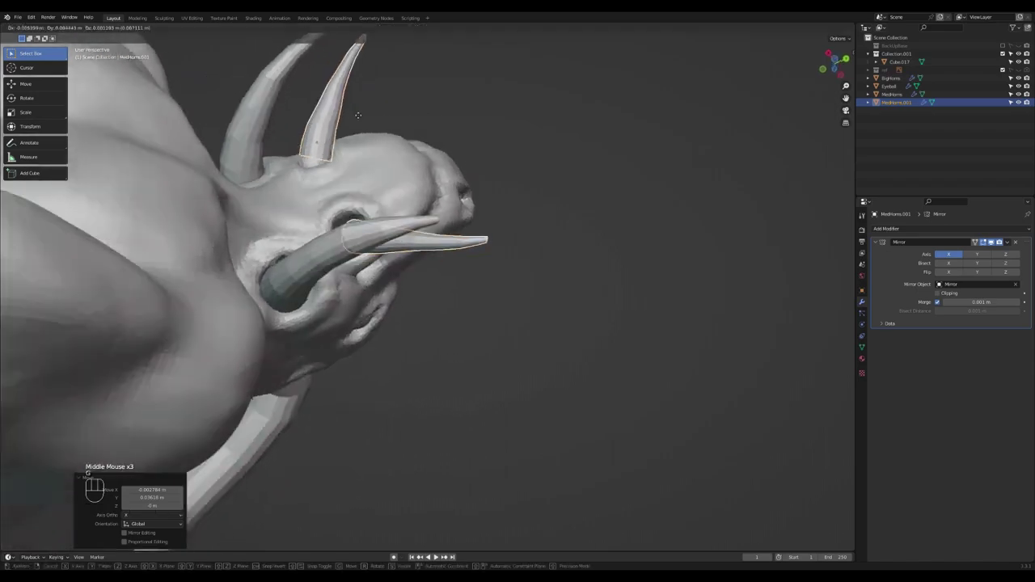
click(350, 138)
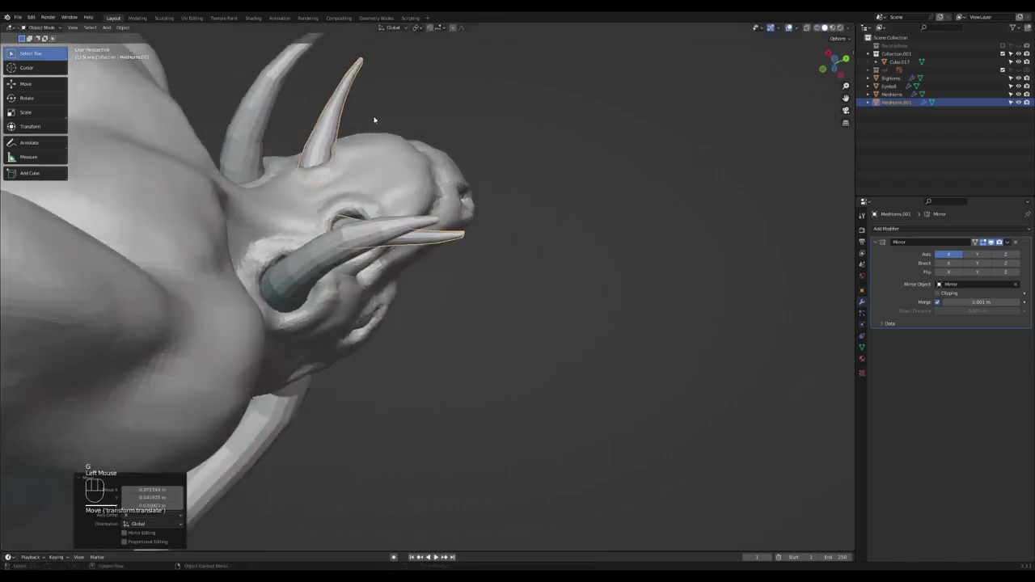
key(r)
click(347, 105)
Scale the small tusks down slightly and settle their bases into the underside of the jaw
middle_drag(347, 105, 487, 228)
key(s)
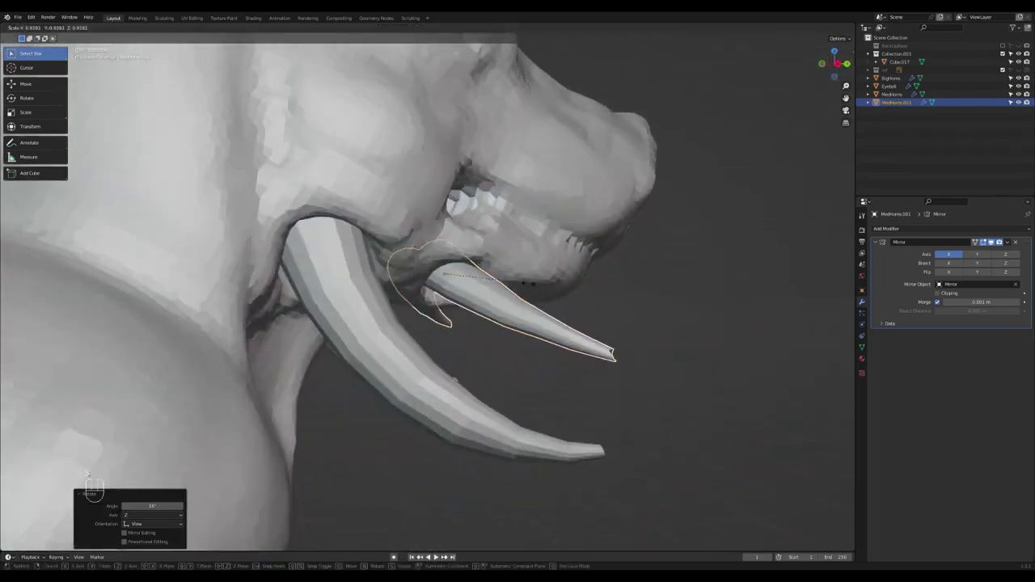
click(522, 284)
middle_drag(523, 284, 501, 266)
middle_drag(373, 191, 360, 166)
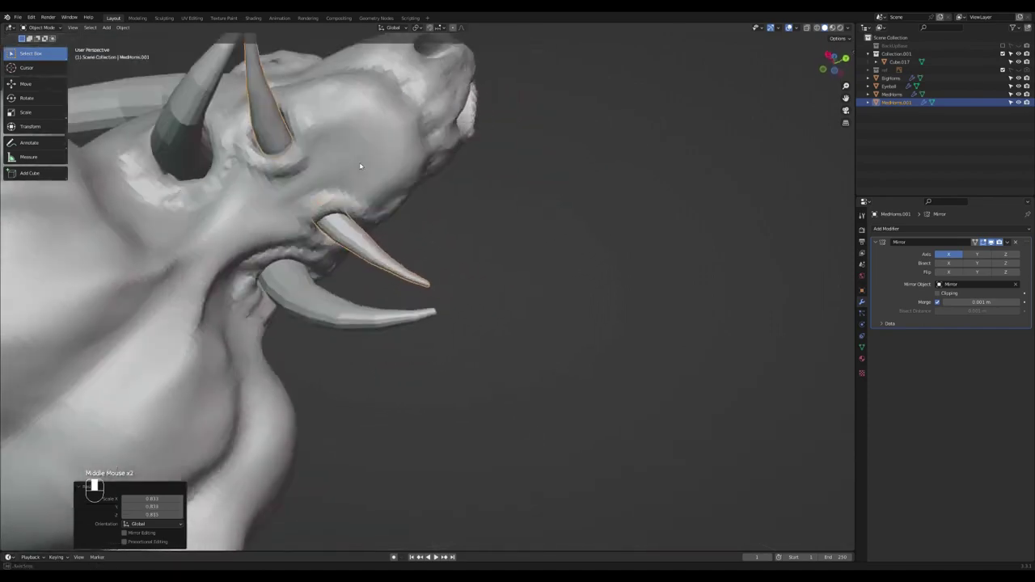
key(g)
click(299, 138)
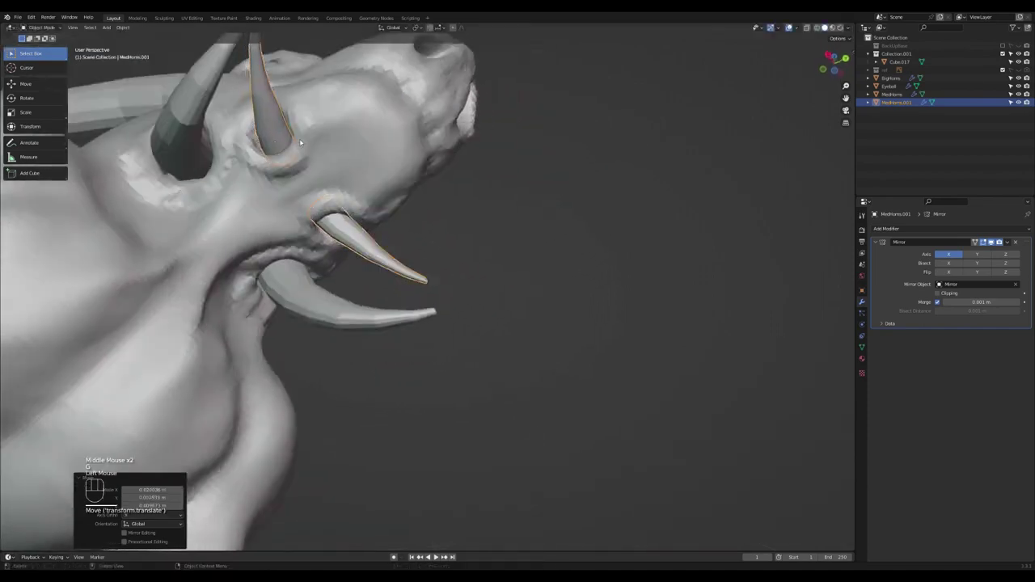
Duplicate the large jaw tusks, place the copy at the corner of the mouth and rotate it until the tips curve upward
middle_drag(299, 139, 390, 315)
scroll(405, 235, down, 2)
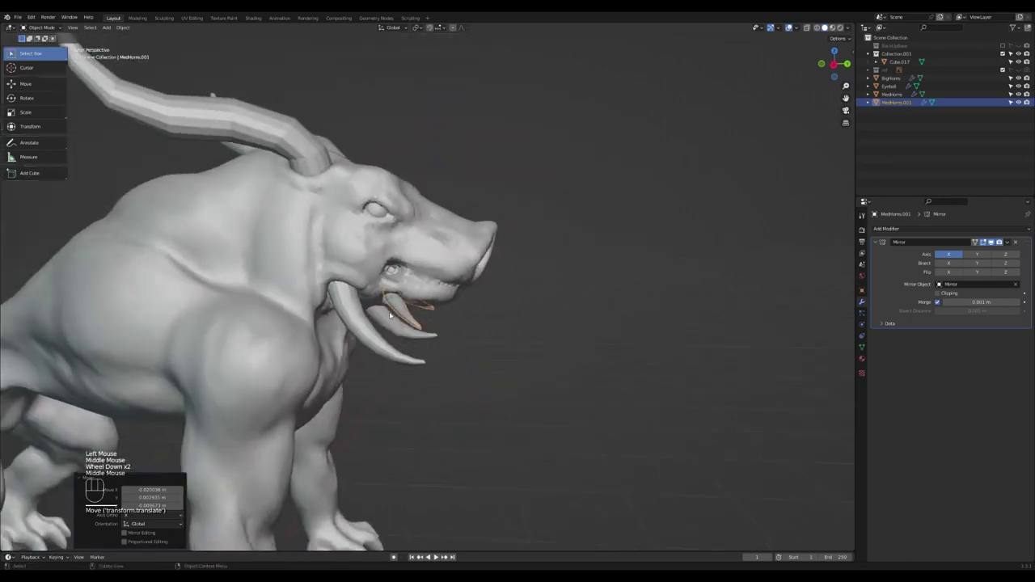
click(387, 356)
key(shift+d)
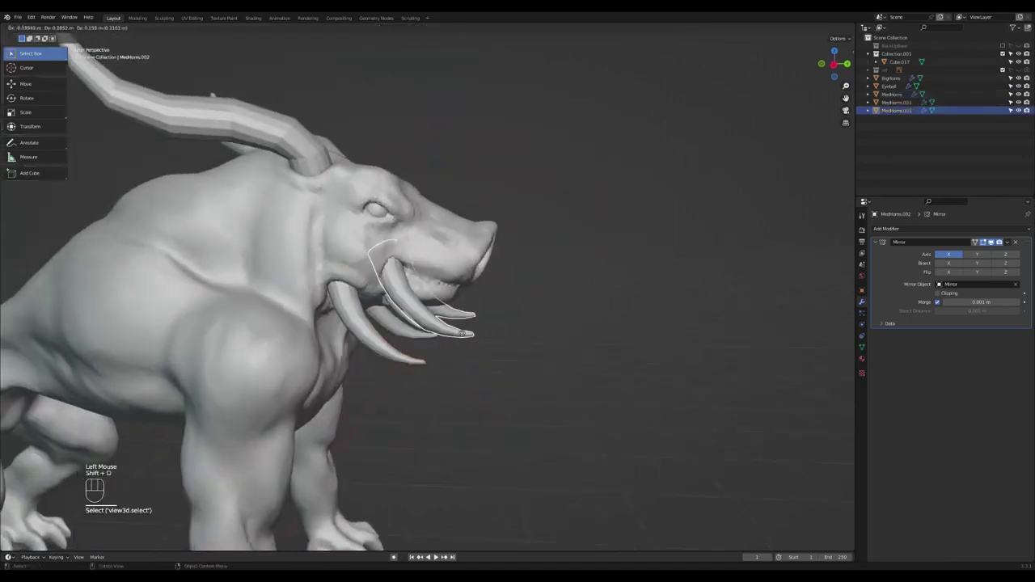
click(457, 336)
key(r)
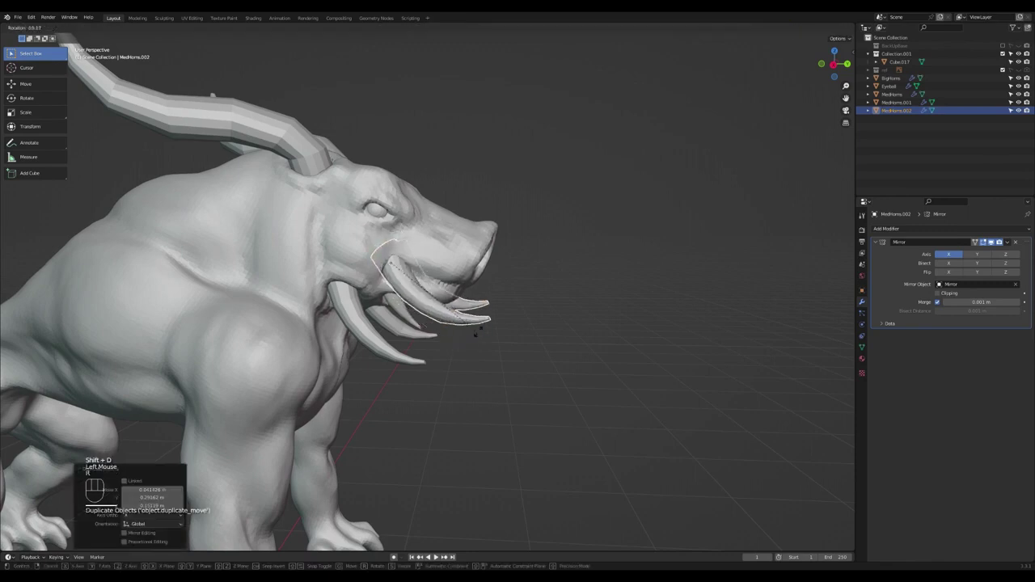
click(440, 195)
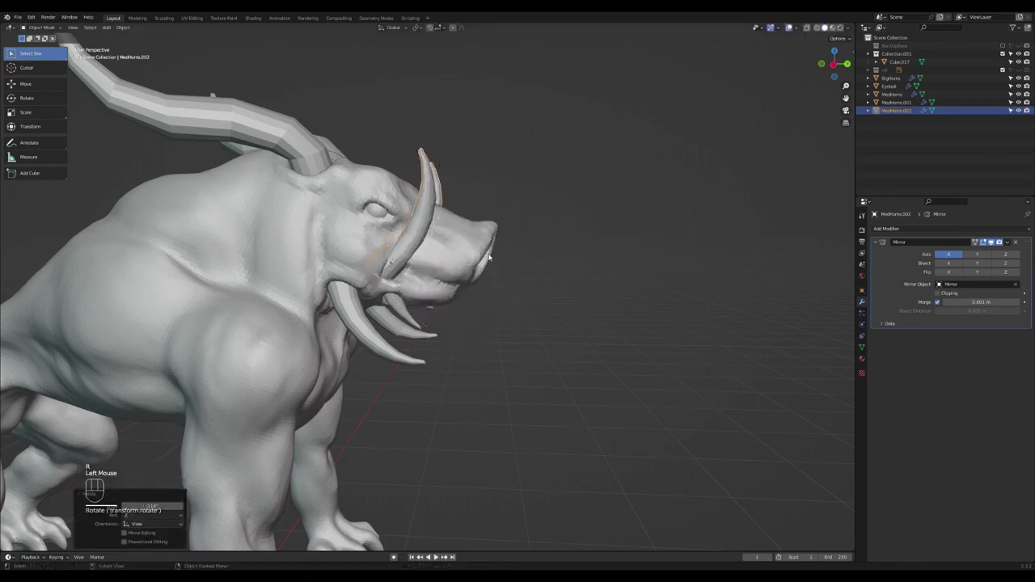
Scale the upward-curving tusks down to about 0.64 and adjust their tilt from the front of the head
key(s)
click(461, 258)
middle_drag(462, 259, 274, 237)
key(r)
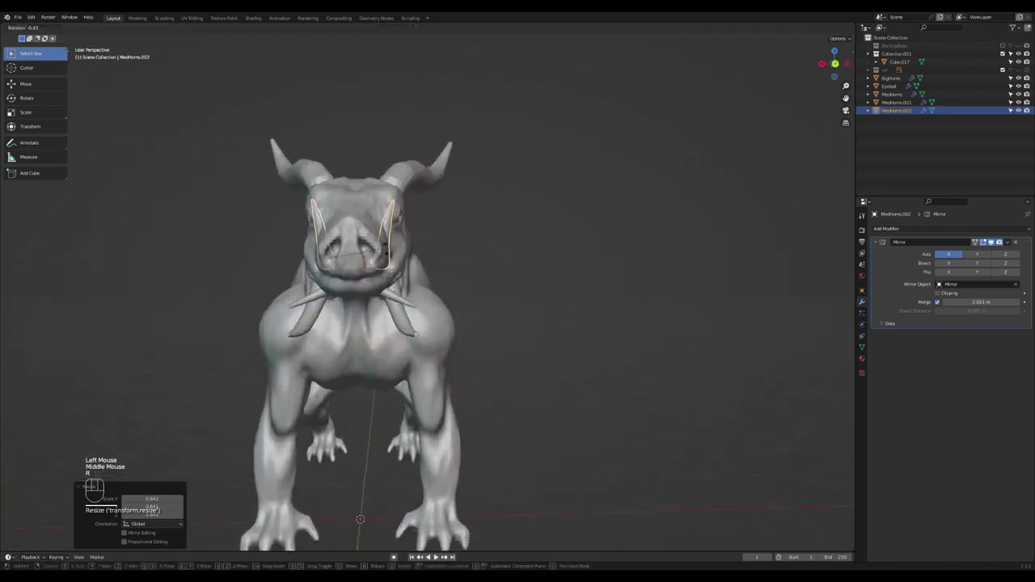
click(352, 254)
From above the head, turn the upward-curving tusks and move them against the sides of the snout
middle_drag(353, 254, 360, 301)
key(r)
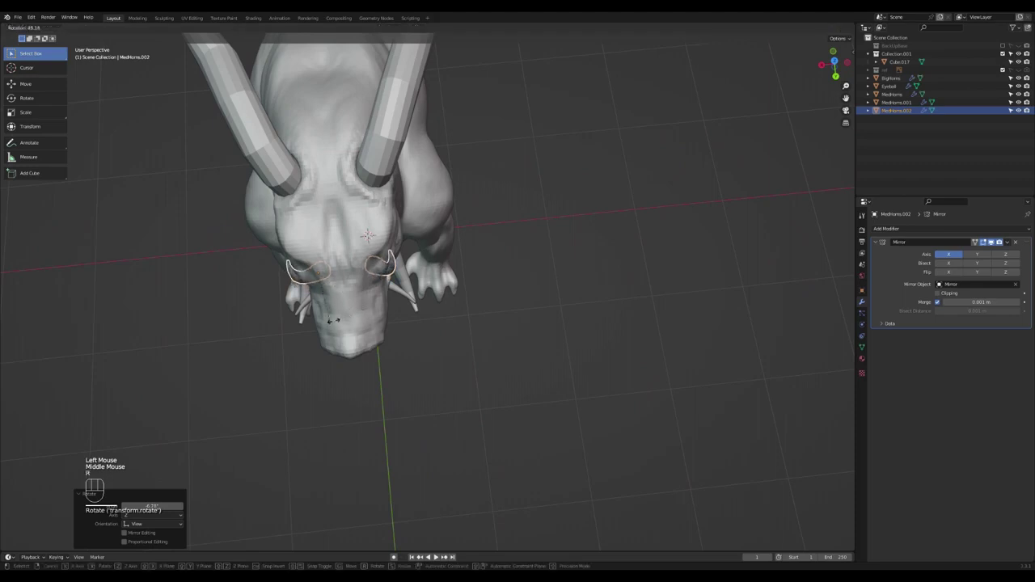
click(347, 316)
key(g)
click(355, 291)
From the front, reposition the upward-curving tusks beside the mouth and tilt their tips slightly outward
middle_drag(356, 291, 348, 236)
key(g)
click(481, 272)
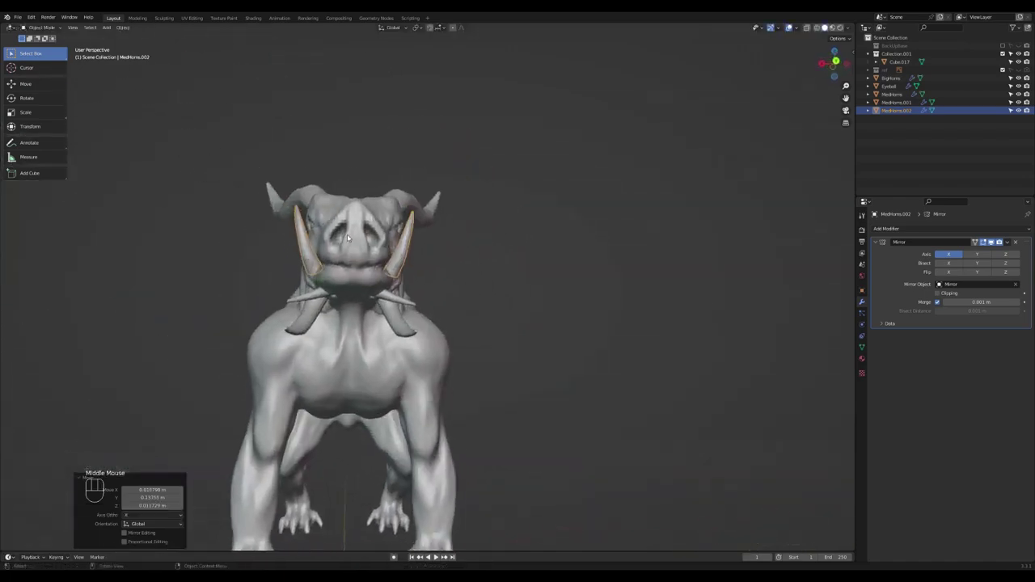
key(r)
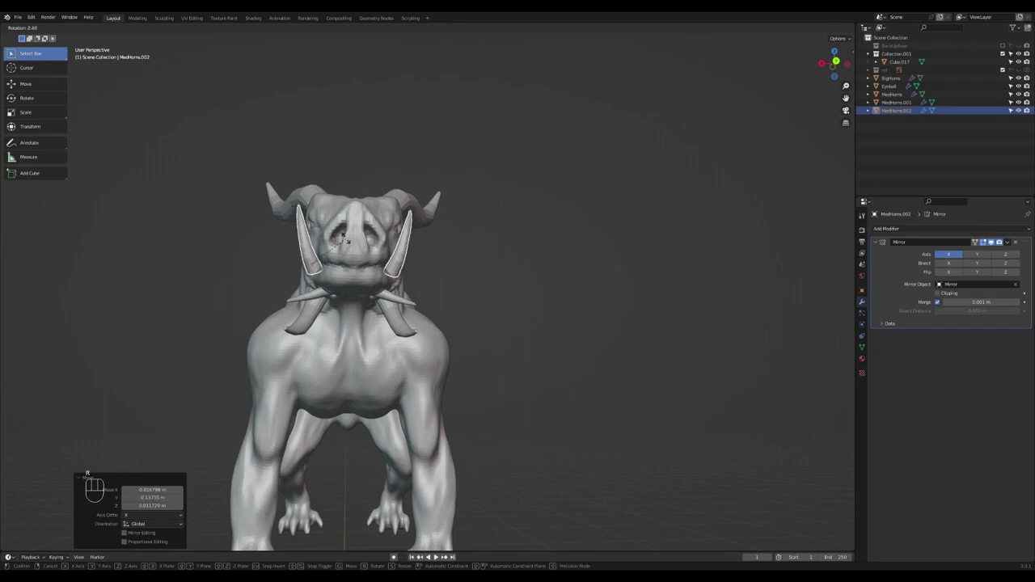
click(338, 240)
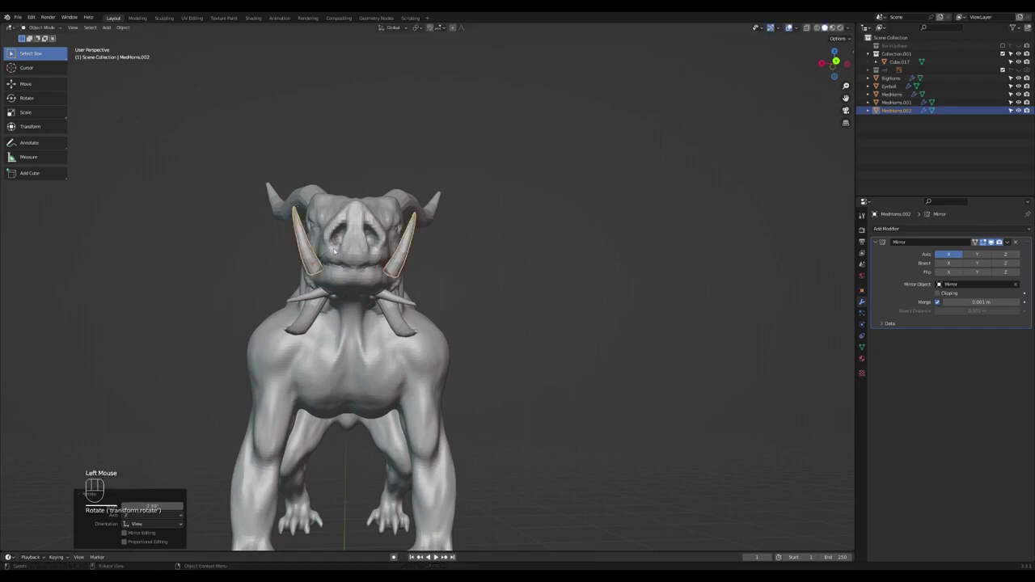
Seat the upward-curving tusks in the mouth corner, scaling them to about 0.7 and rotating them forward in side view
middle_drag(339, 241, 509, 238)
key(g)
click(348, 263)
key(s)
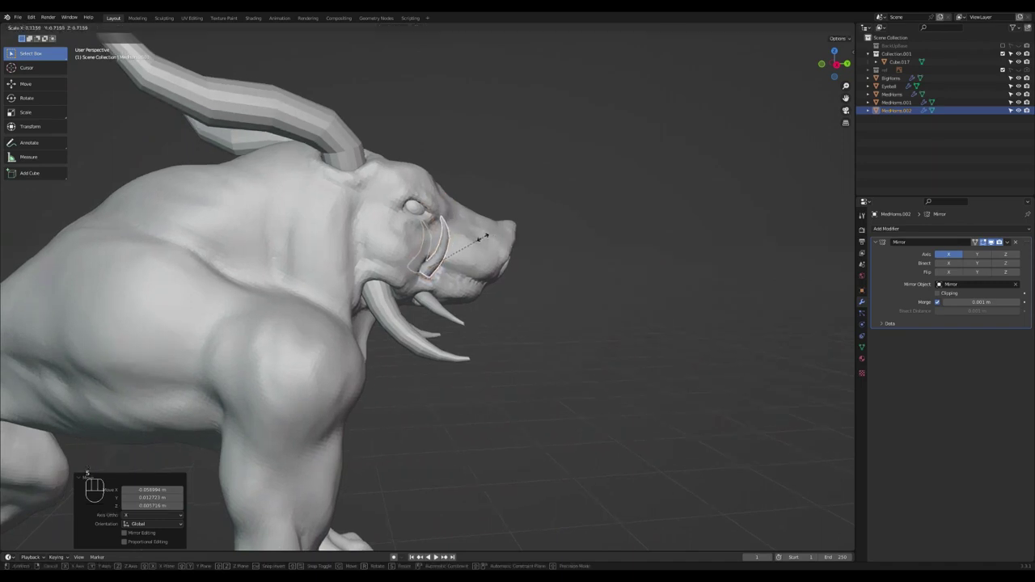
click(485, 236)
key(r)
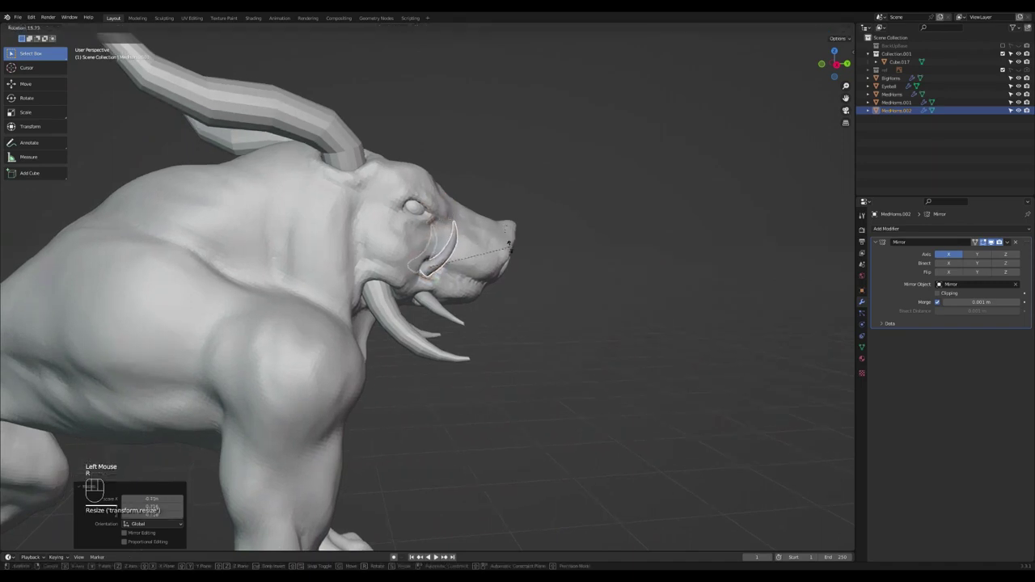
click(512, 252)
In Edit Mode, extrude the base face of the upward-curving tusk and move it deeper into the mouth corner
middle_drag(459, 250, 388, 274)
scroll(432, 242, up, 2)
key(Tab)
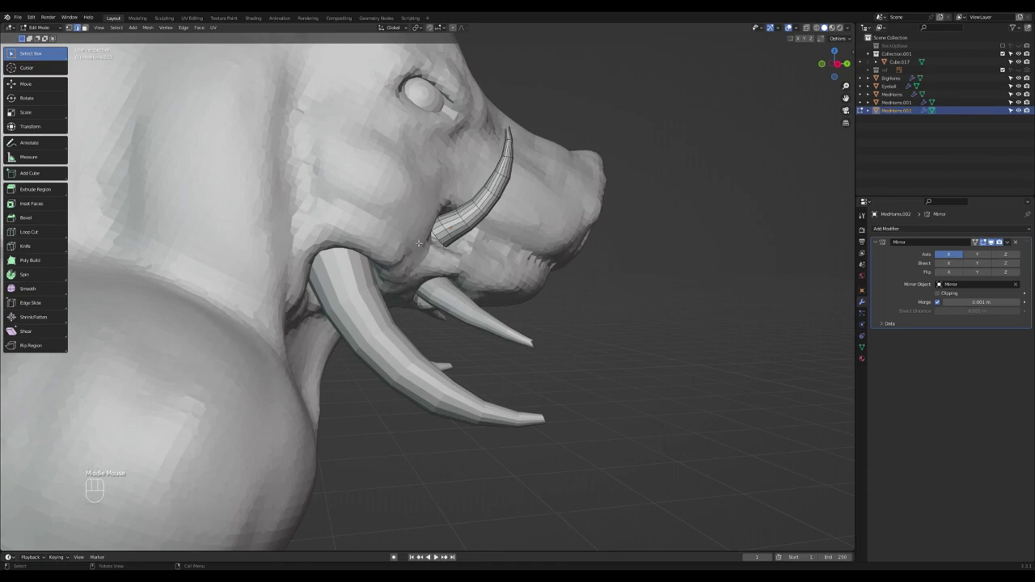
middle_drag(419, 243, 478, 195)
scroll(478, 195, up, 2)
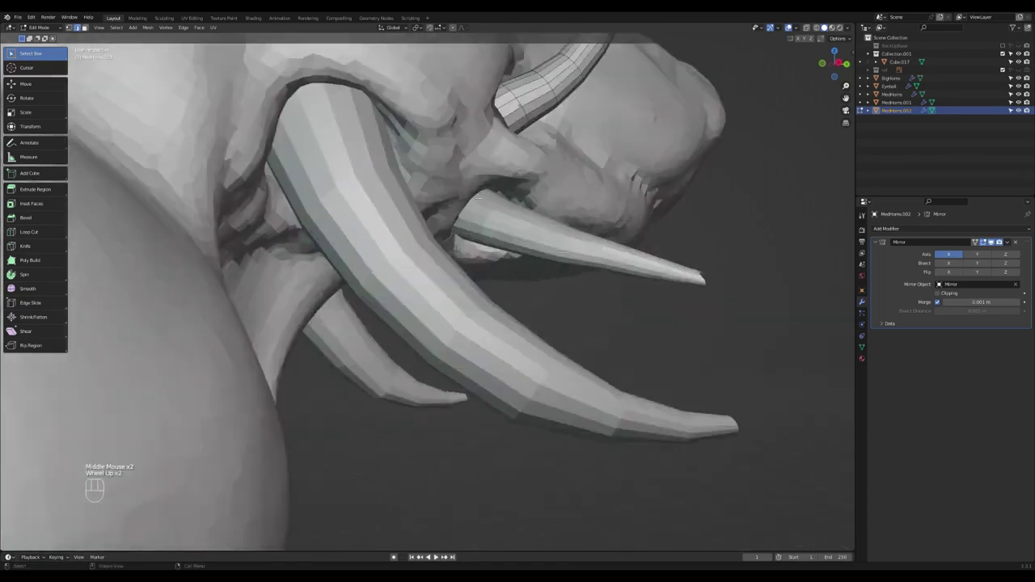
click(505, 123)
key(3)
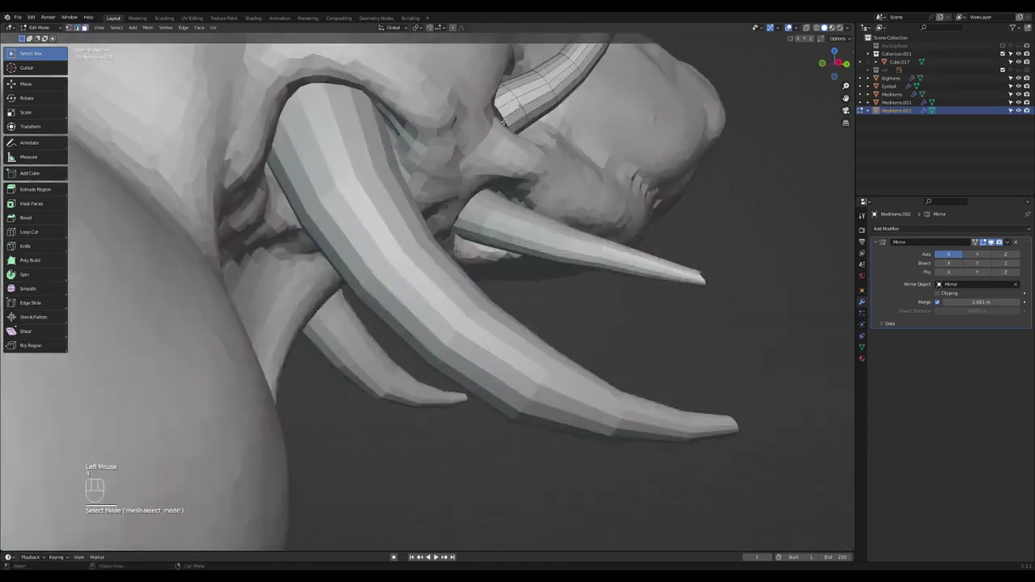
middle_drag(523, 130, 576, 248)
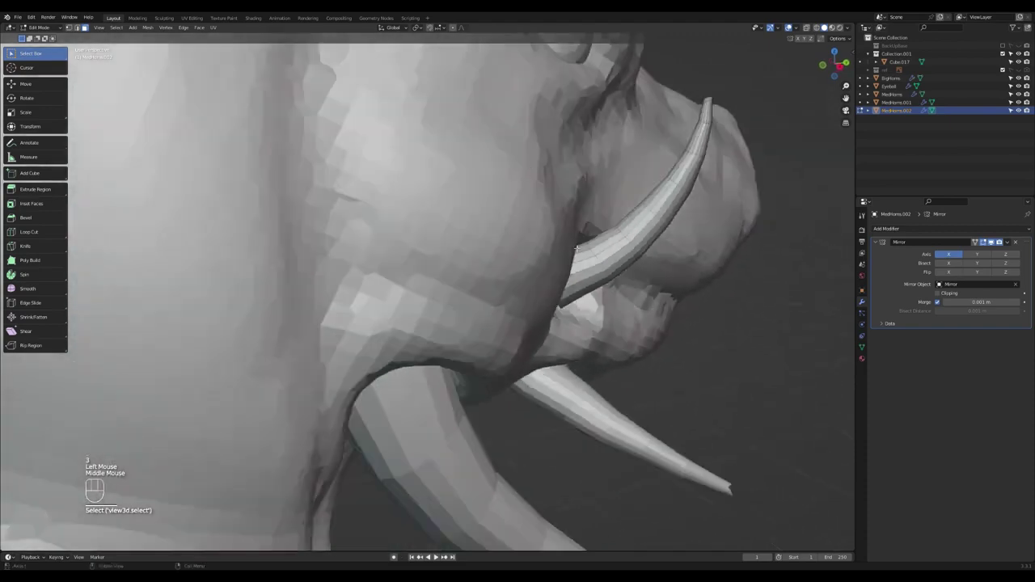
key(e)
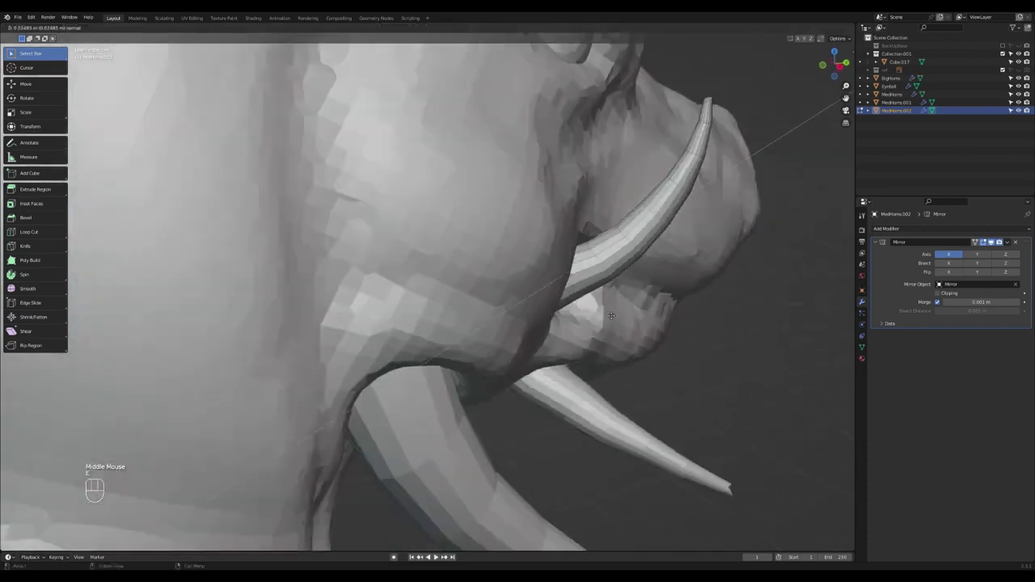
click(566, 319)
key(g)
click(572, 317)
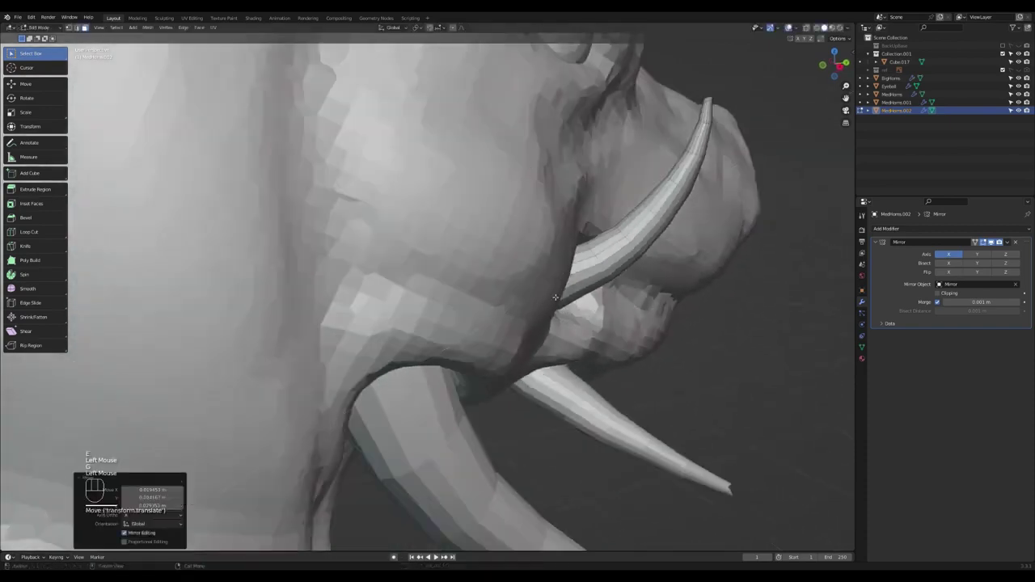
middle_drag(575, 248, 549, 248)
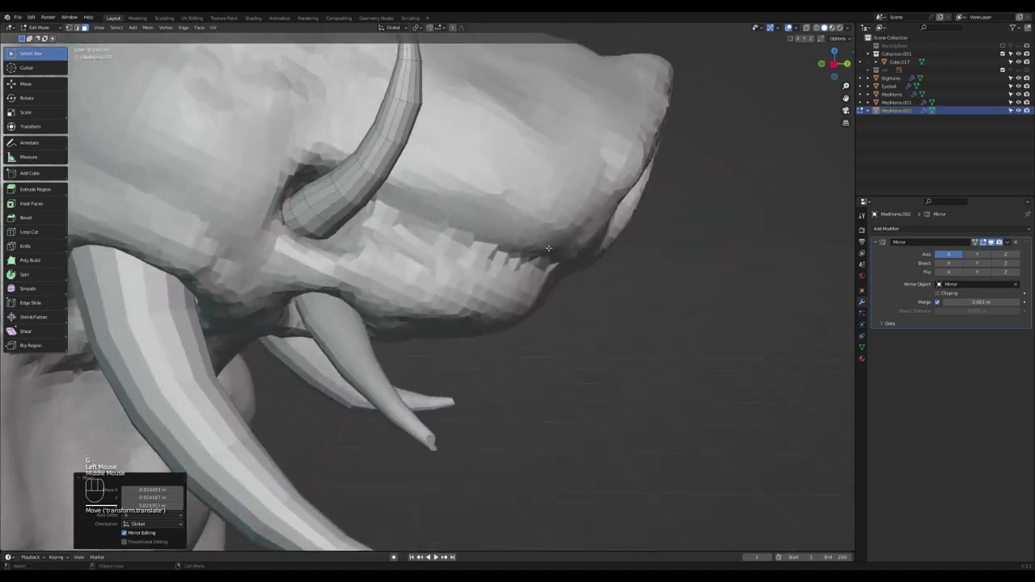
Switch the upward-curving tusk to Sculpt Mode and reshape its base with an enlarged Grab brush
key(Tab)
middle_drag(342, 245, 335, 256)
key(Tab)
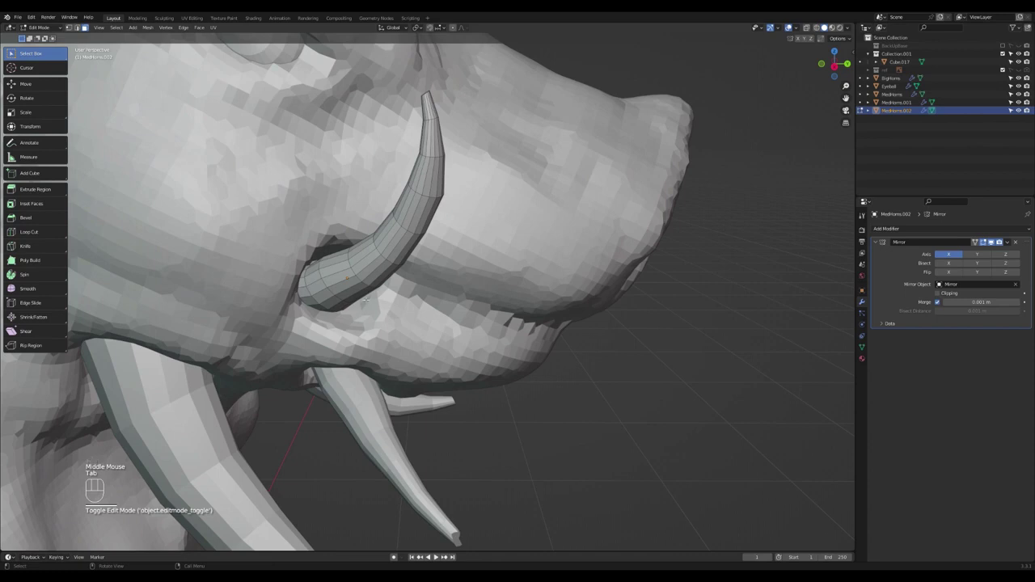
key(Tab)
key(ctrl+Tab)
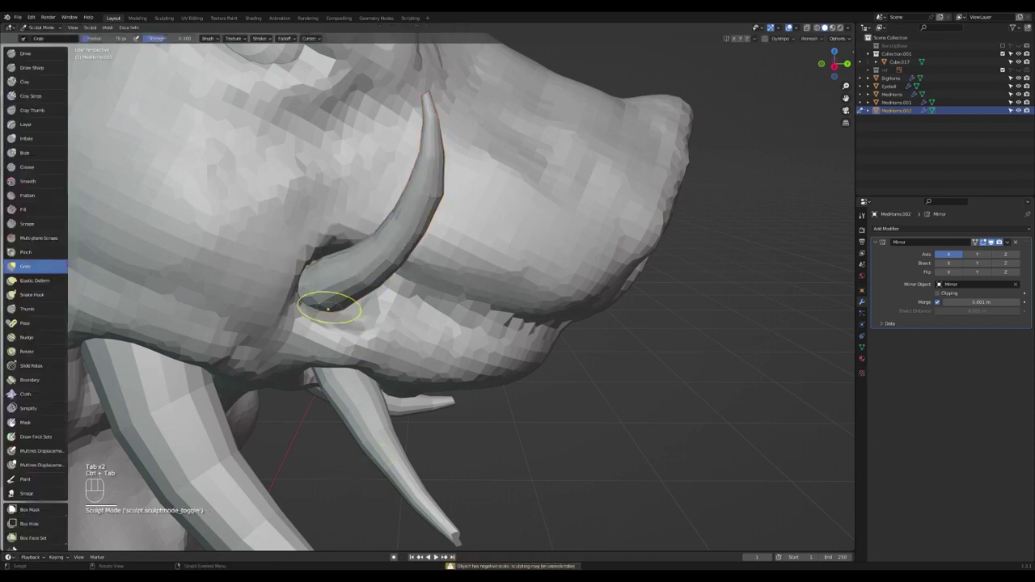
key(f)
key(f)
key(f)
key(f)
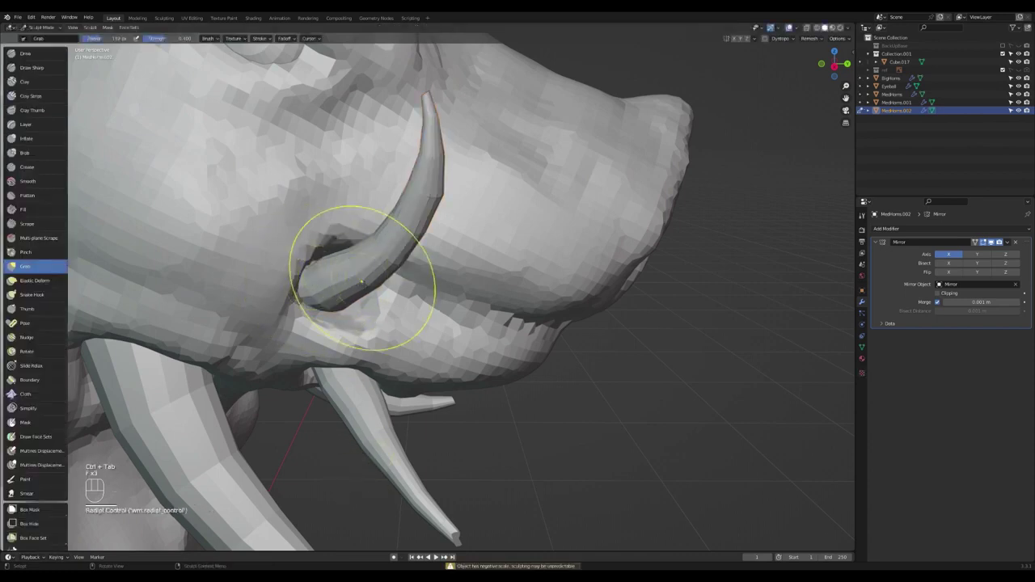
click(306, 257)
mouse_move(305, 257)
mouse_down()
mouse_move(339, 265)
mouse_move(372, 255)
mouse_move(355, 308)
mouse_move(339, 289)
mouse_move(357, 264)
mouse_move(382, 271)
mouse_move(383, 256)
mouse_move(428, 281)
mouse_move(420, 292)
mouse_move(425, 270)
mouse_move(409, 291)
mouse_up()
Refine the curve of the upward-curving tusk with the Grab brush, reducing the brush size for the final pulls
scroll(388, 256, down, 2)
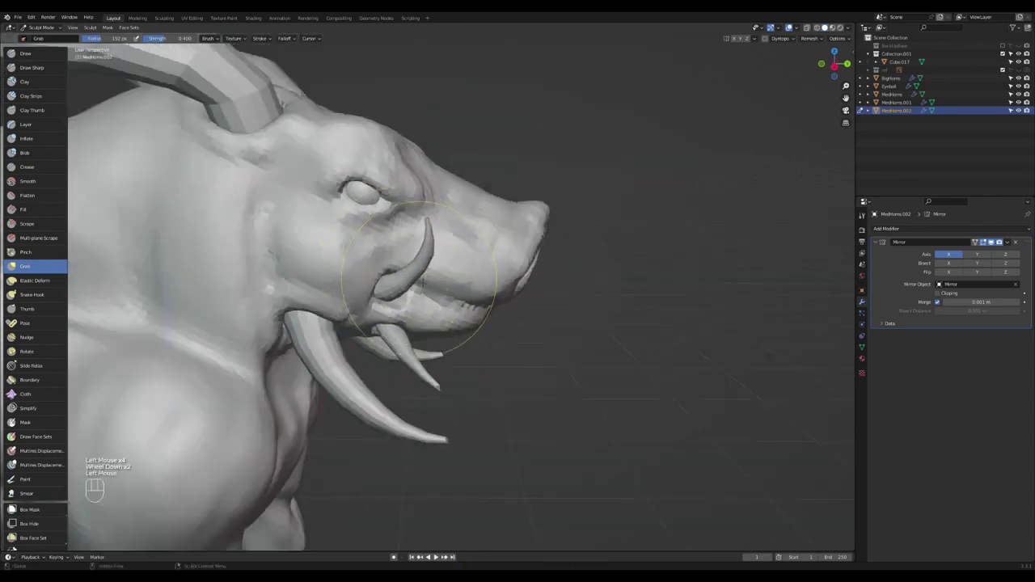
drag(432, 247, 432, 251)
key(f)
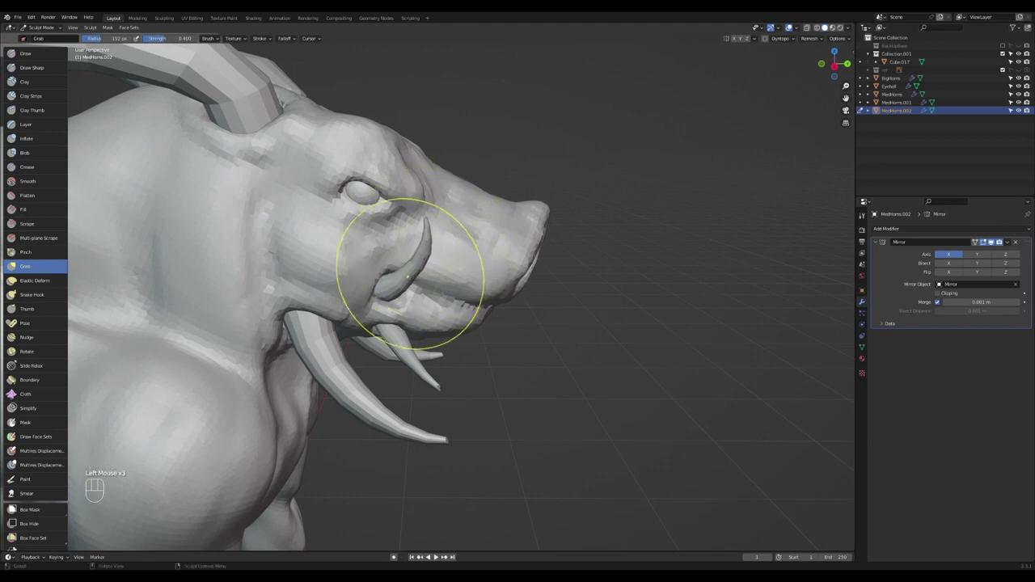
click(388, 282)
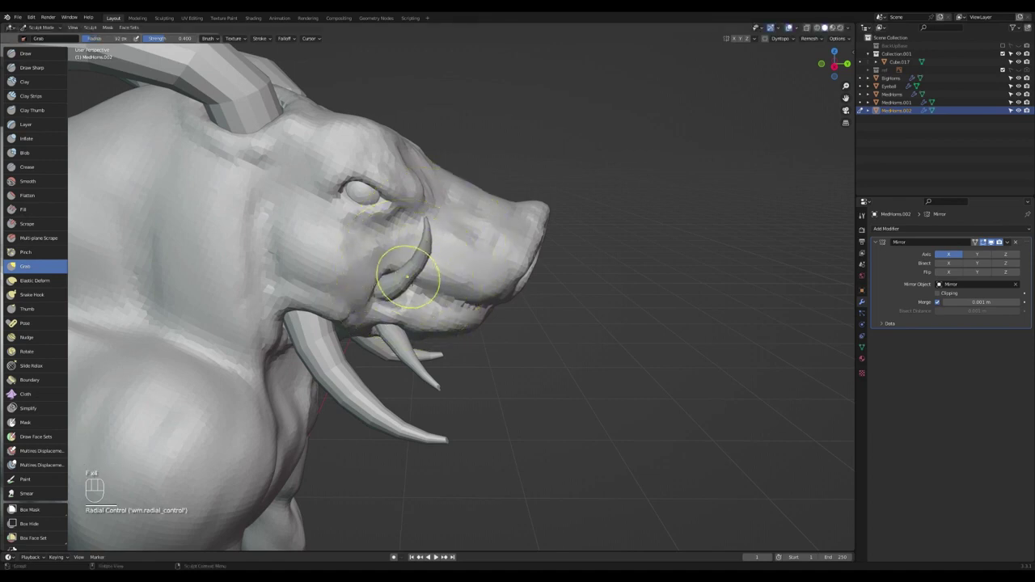
drag(408, 277, 418, 288)
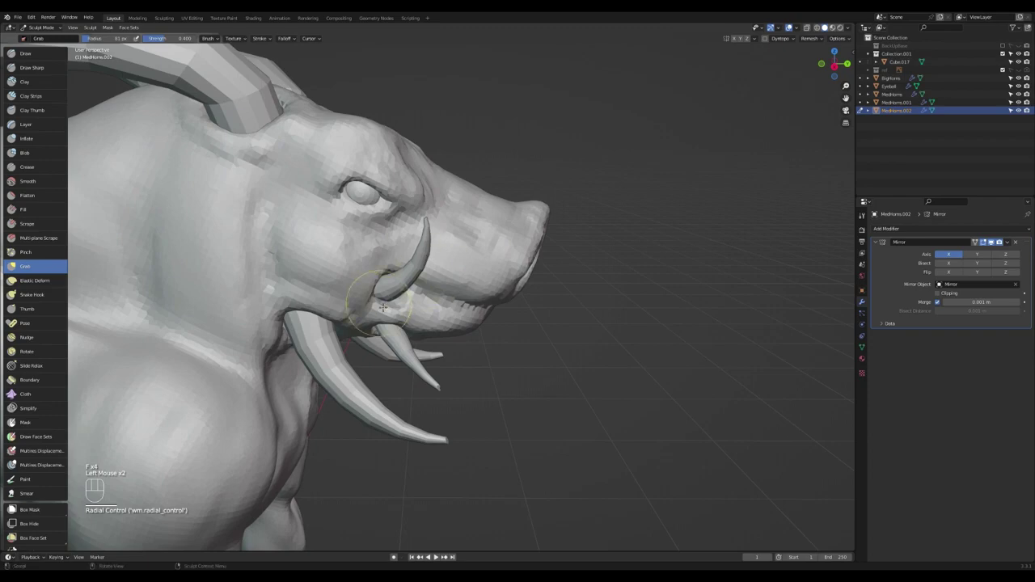
Thicken the lower half of the upward-curving tusk with inverted Inflate strokes, and undo the last smoothing stroke
scroll(382, 307, down, 3)
middle_drag(445, 308, 396, 282)
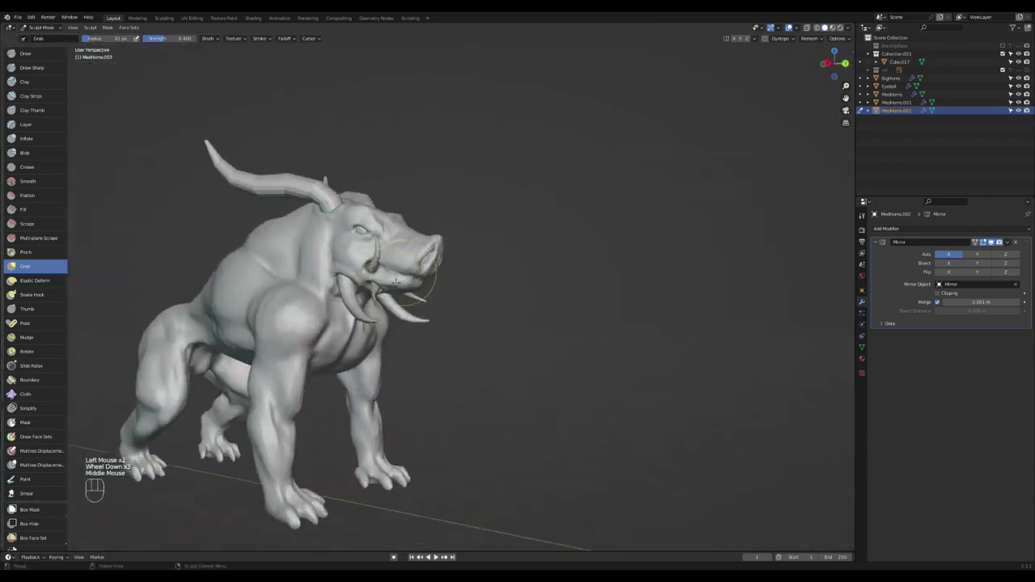
scroll(396, 281, up, 2)
middle_drag(324, 232, 362, 227)
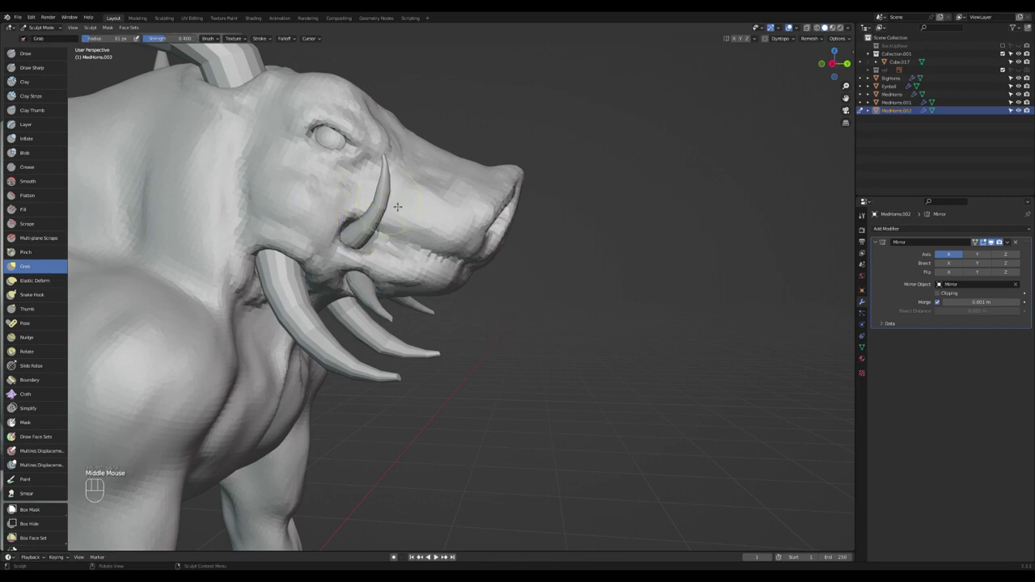
key(i)
click(377, 229)
click(378, 229)
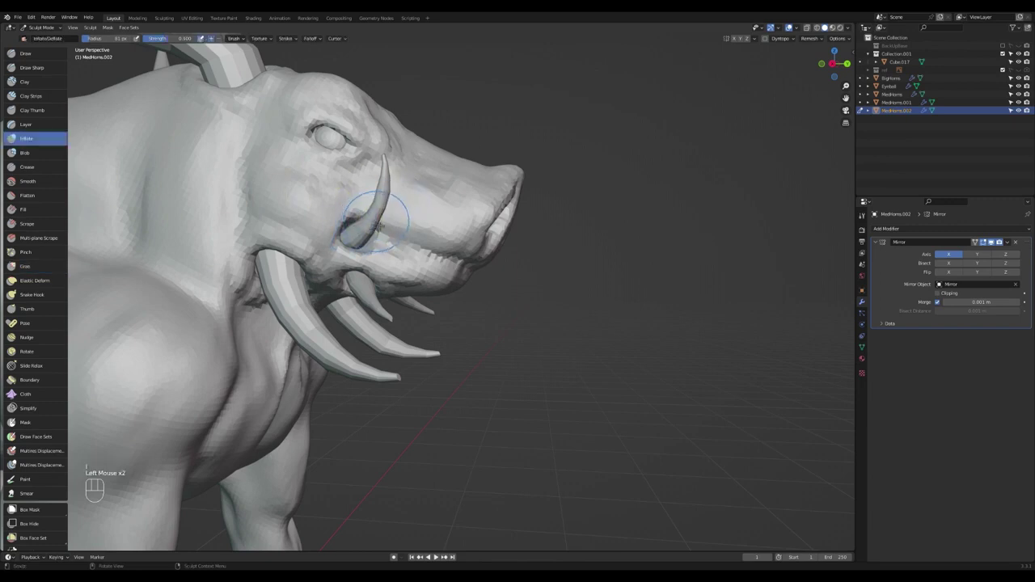
ctrl+drag(382, 234, 381, 224)
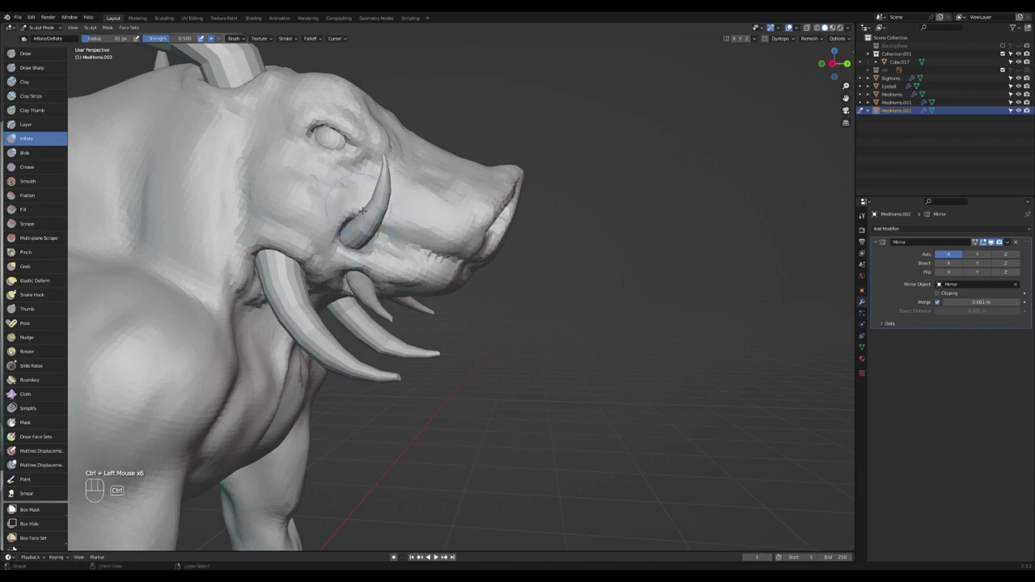
shift+drag(389, 202, 390, 209)
key(ctrl+z)
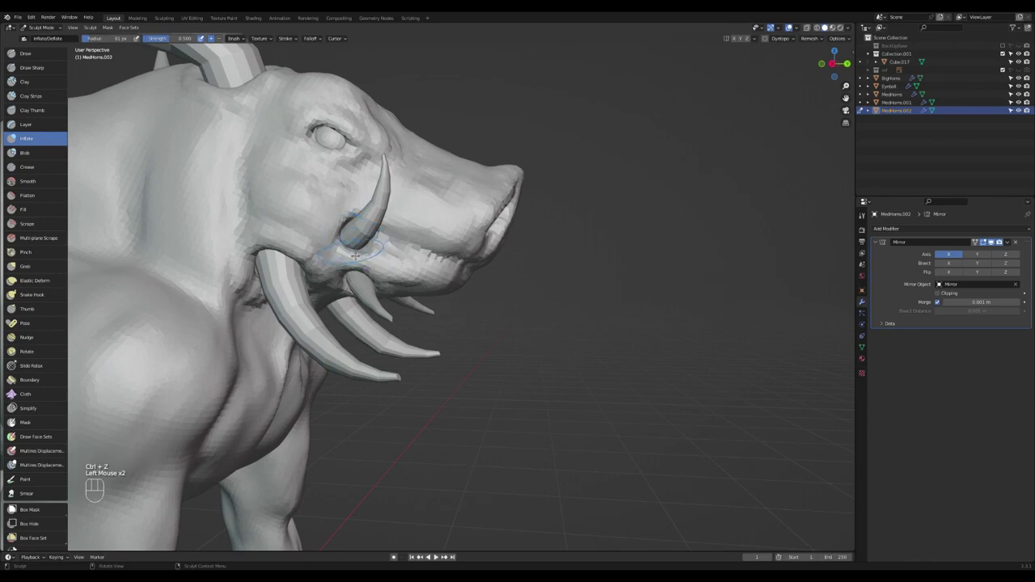
Return to Object Mode, duplicate the lower-jaw tusk MedHorns.001 and place the copy further forward along the mouth
middle_drag(356, 255, 438, 276)
scroll(352, 229, down, 2)
scroll(353, 229, down, 3)
scroll(438, 276, up, 2)
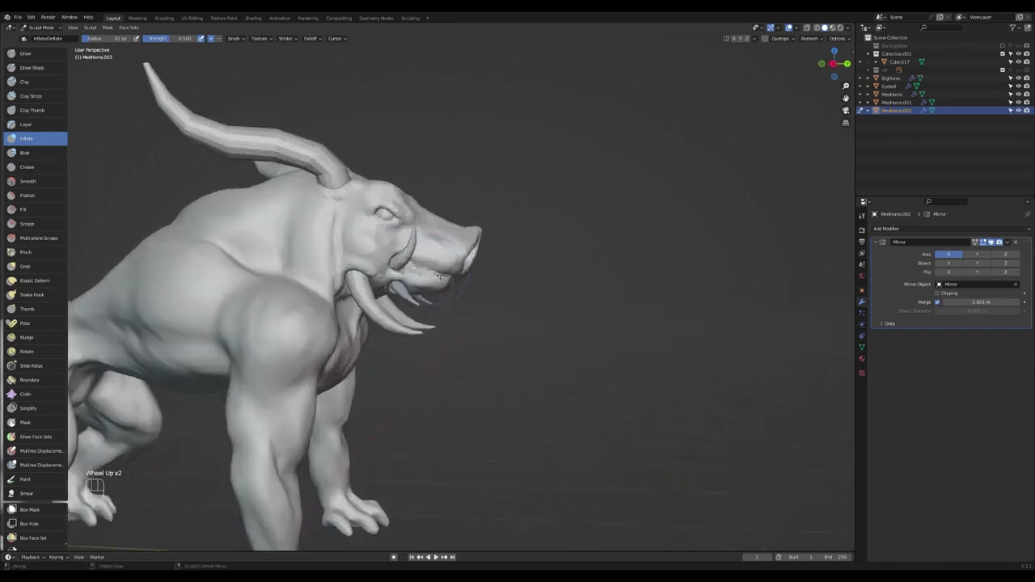
scroll(428, 267, up, 2)
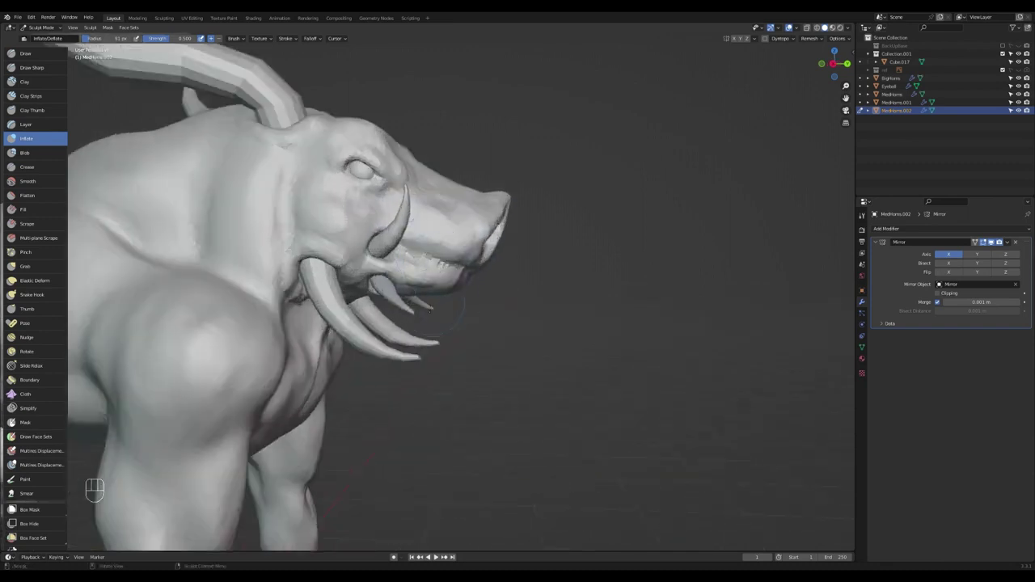
middle_drag(403, 264, 453, 293)
key(Tab)
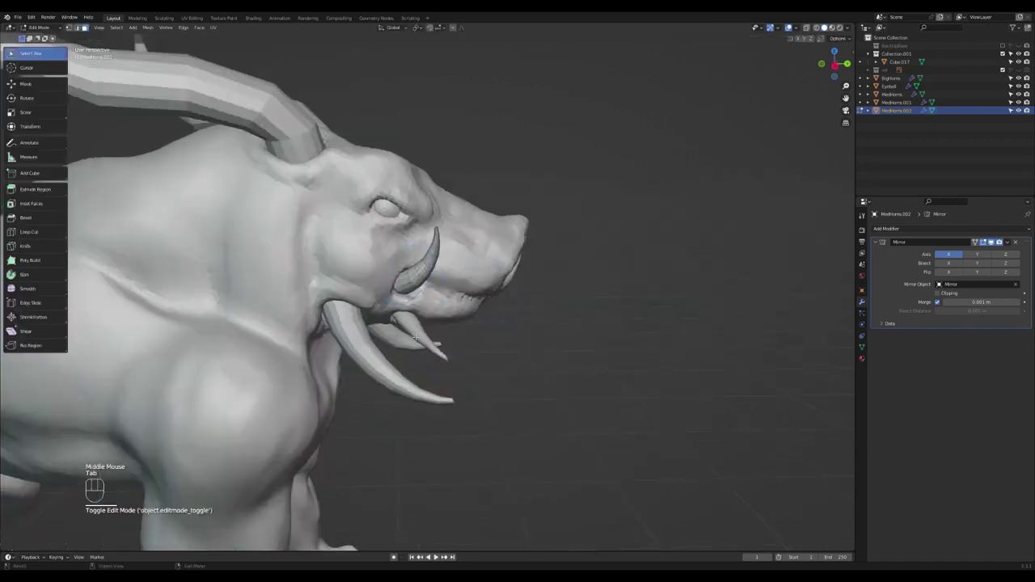
key(ctrl+Tab)
click(407, 330)
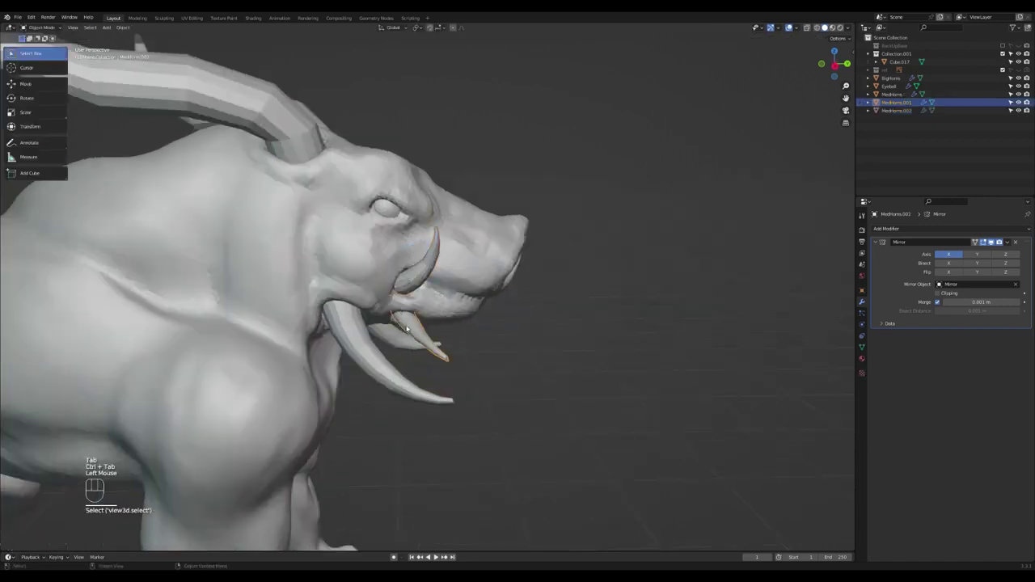
key(shift+d)
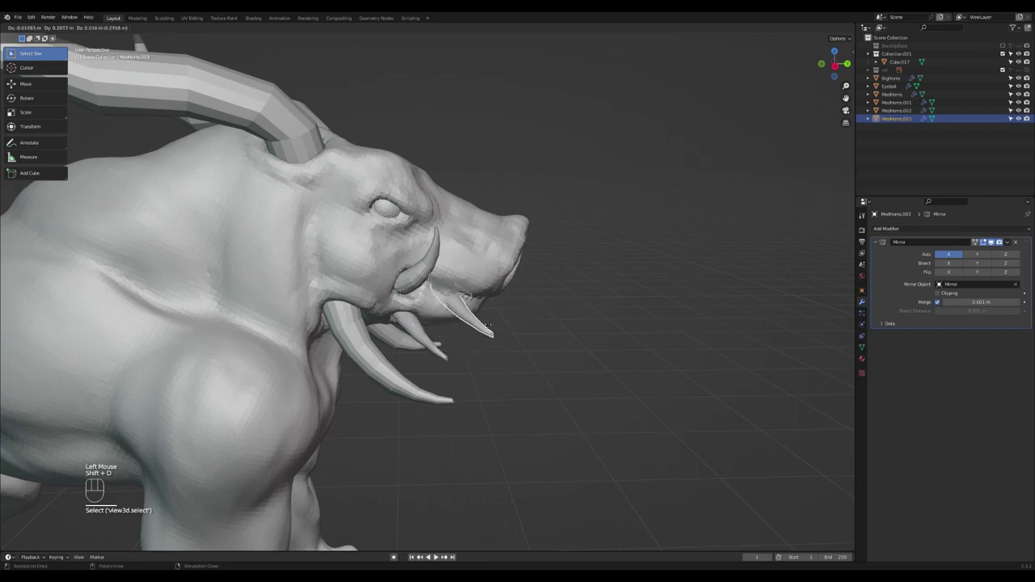
click(467, 309)
Rename the duplicated tusk object to SmallHorns
click(897, 118)
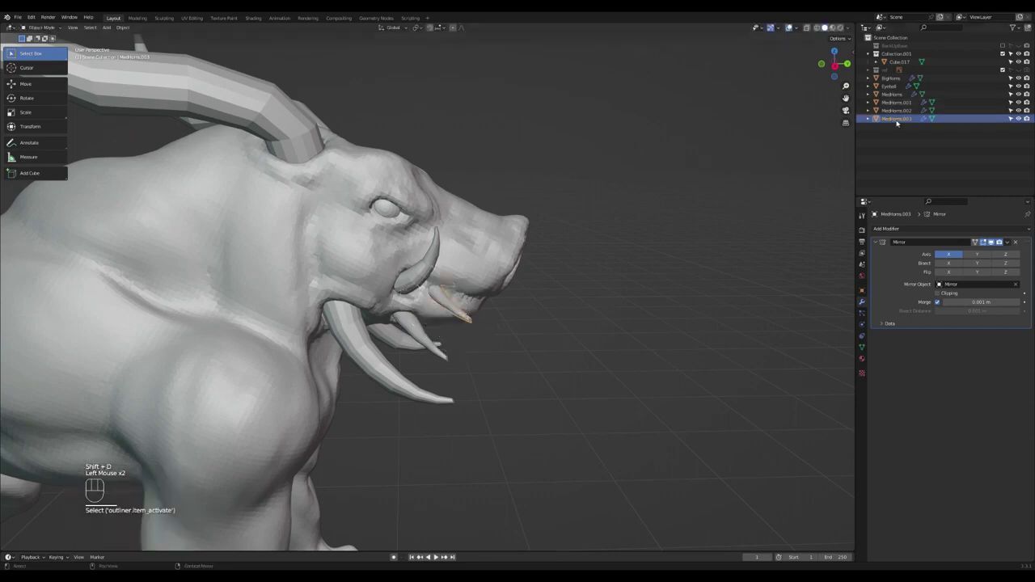
double_click(896, 118)
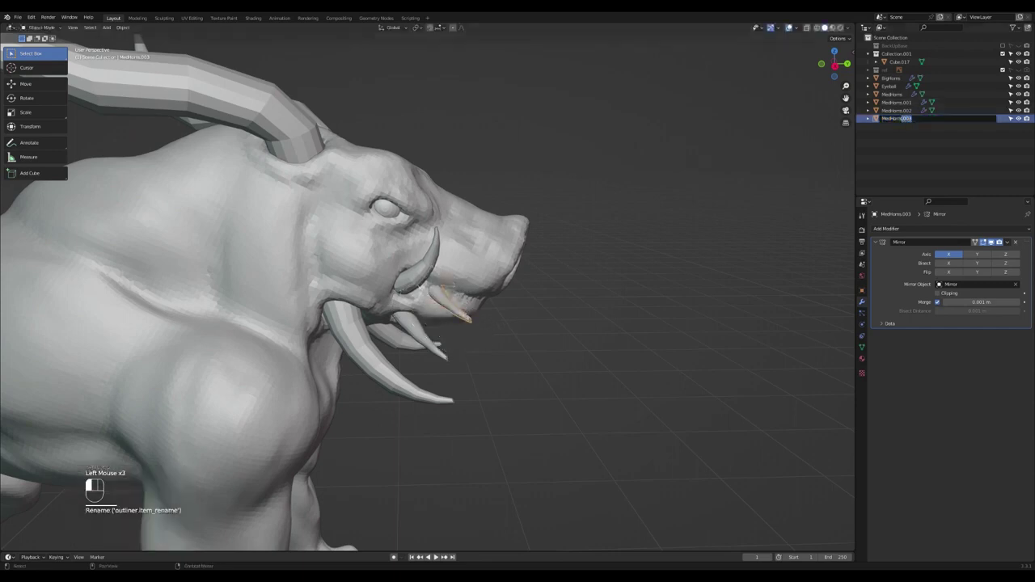
key(BackSpace)
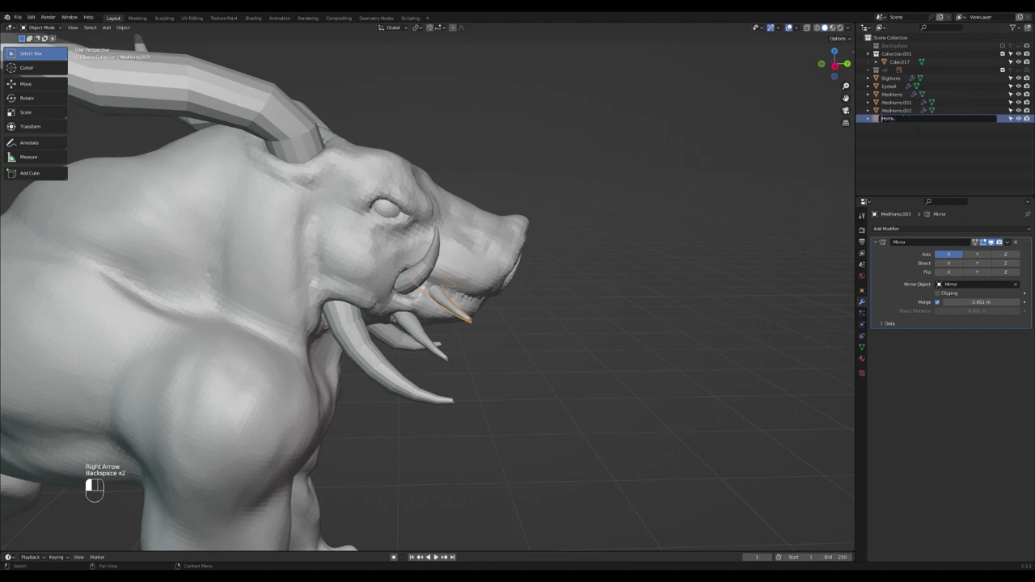
click(885, 120)
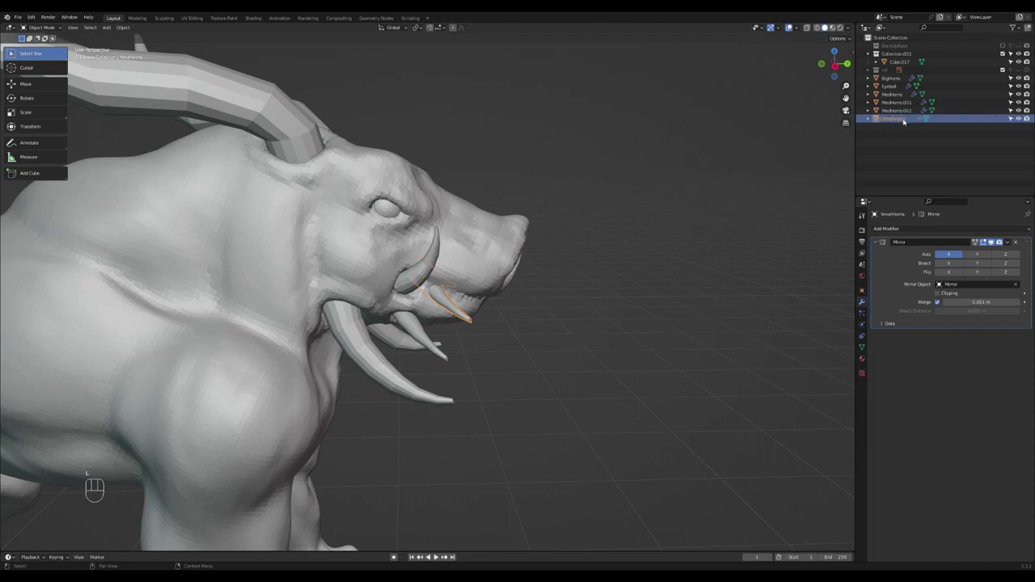
double_click(904, 120)
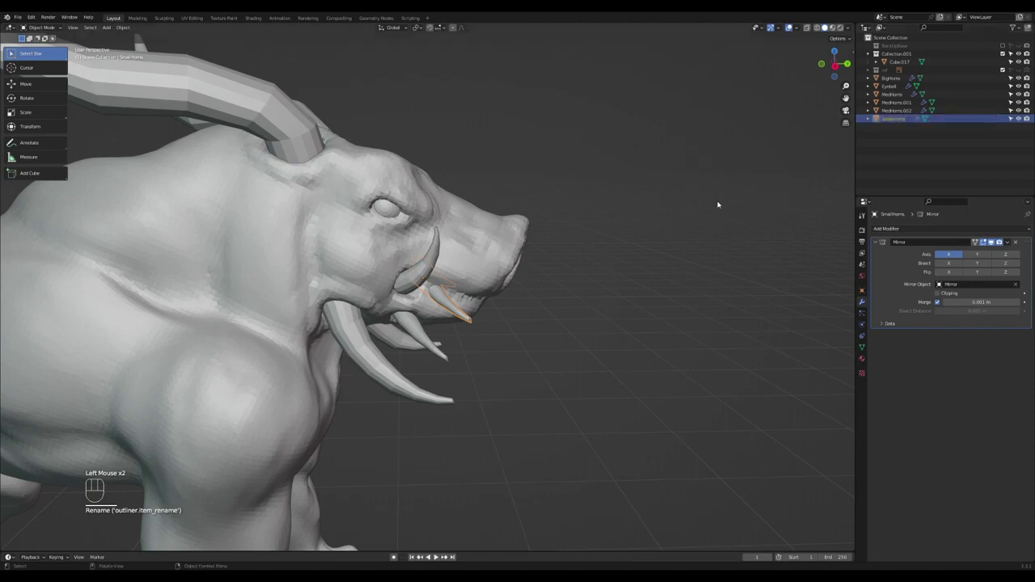
Scale SmallHorns down, rotate it to point upward and move it to the mouth line in front of the upward-curving tusk
middle_drag(382, 338, 431, 314)
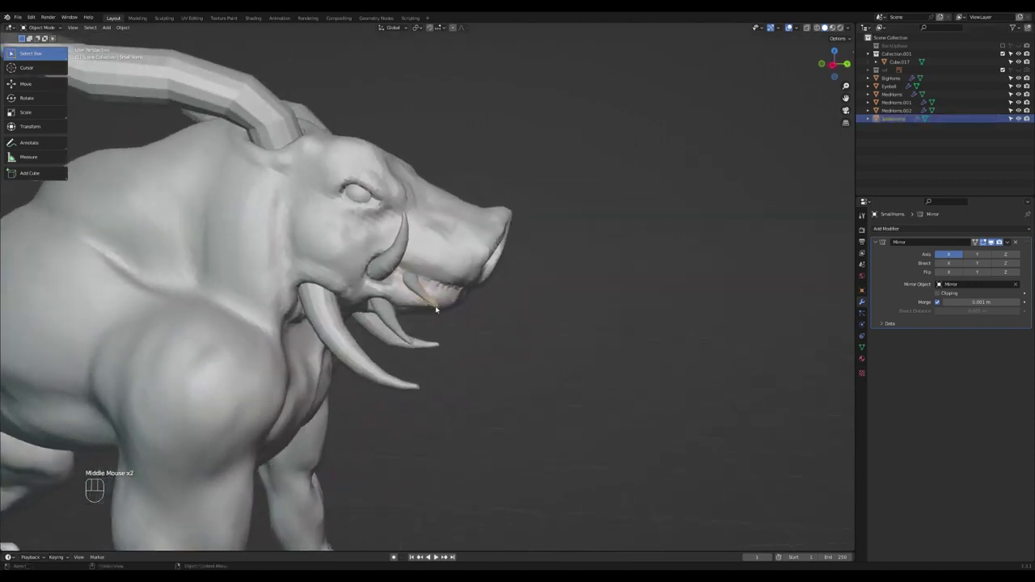
key(s)
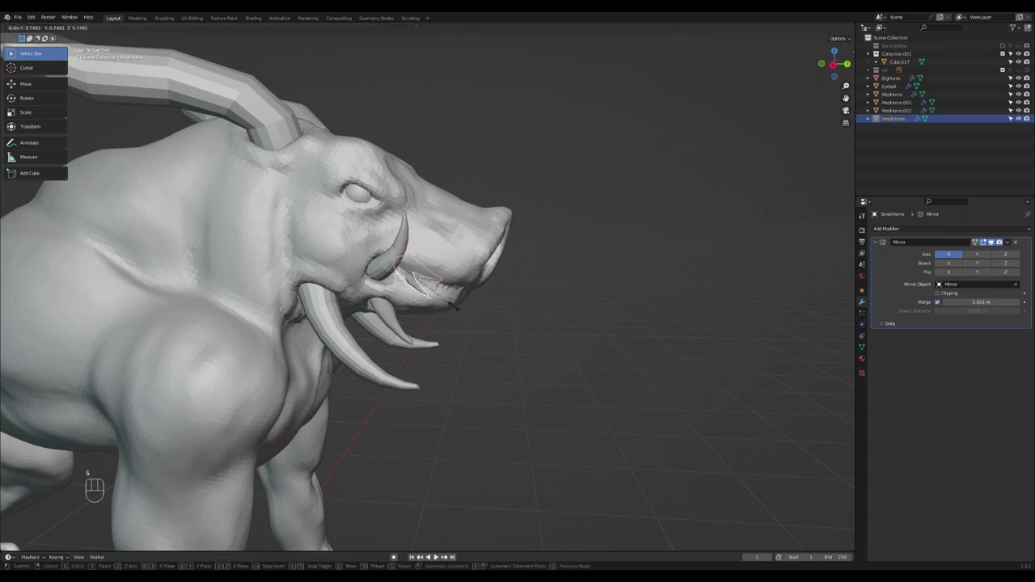
click(457, 312)
key(r)
click(440, 210)
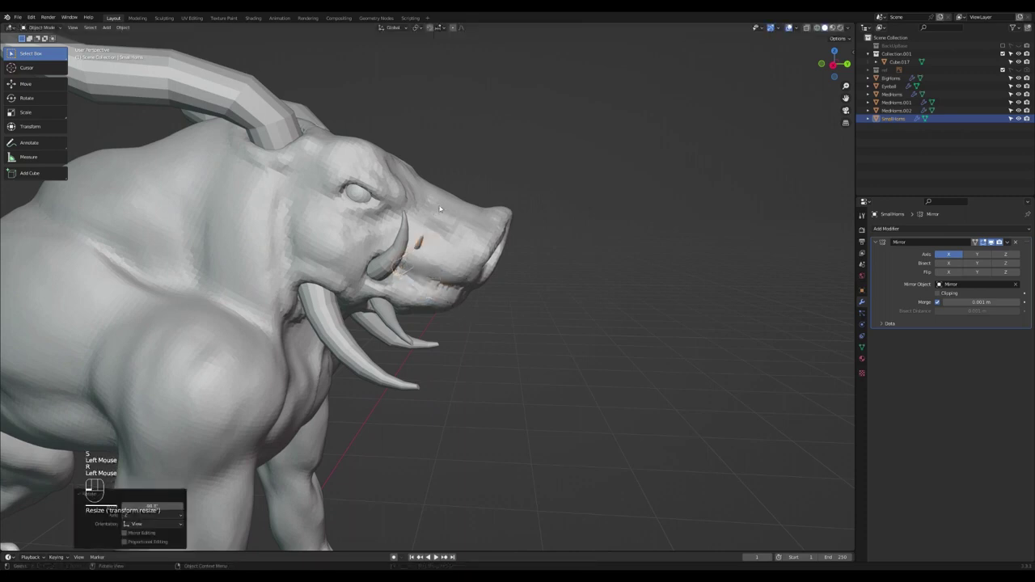
key(g)
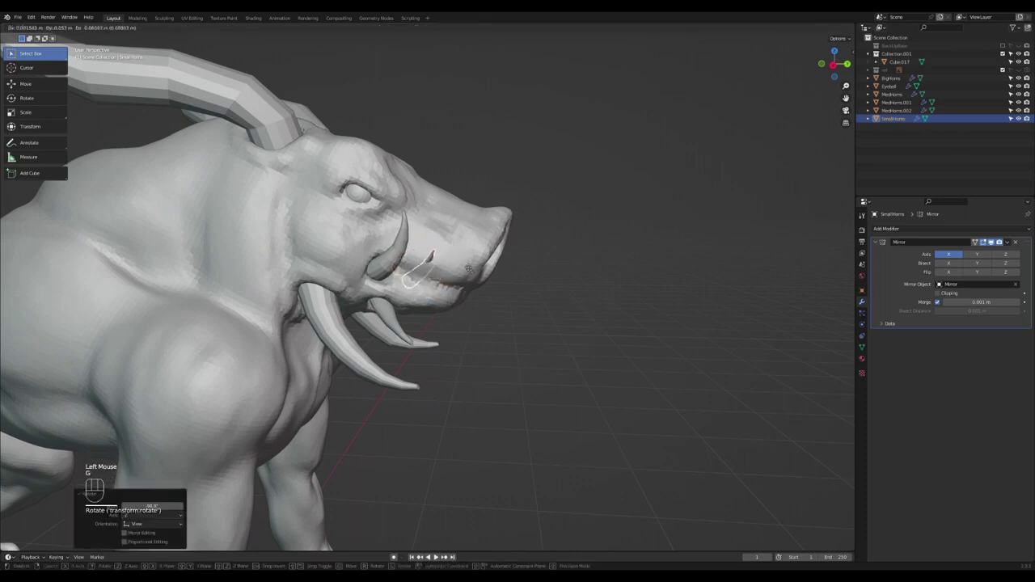
click(453, 252)
Viewed head-on, rotate SmallHorns more upright and move the mirrored pair outward to the sides of the snout
middle_drag(453, 253, 374, 250)
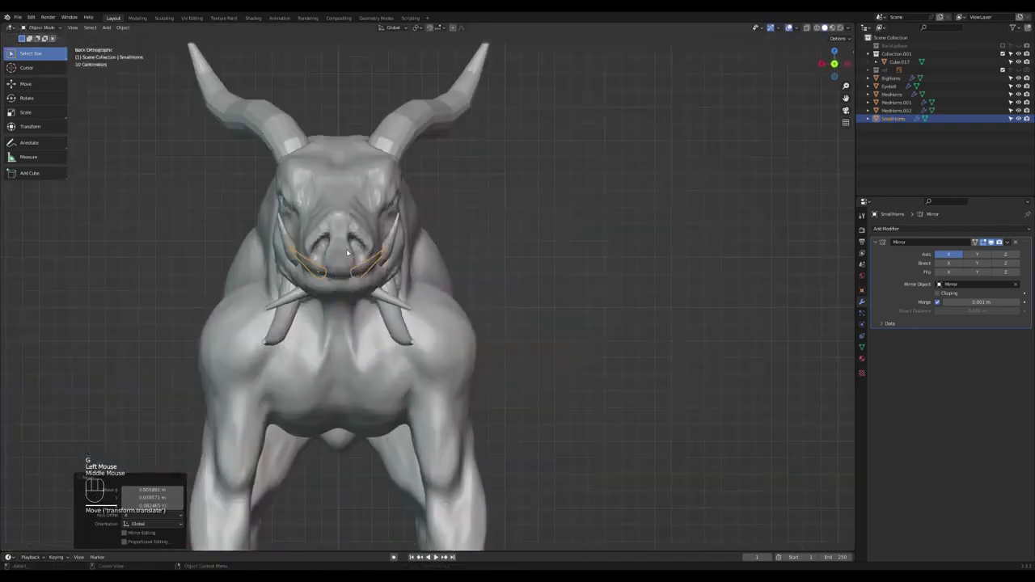
key(r)
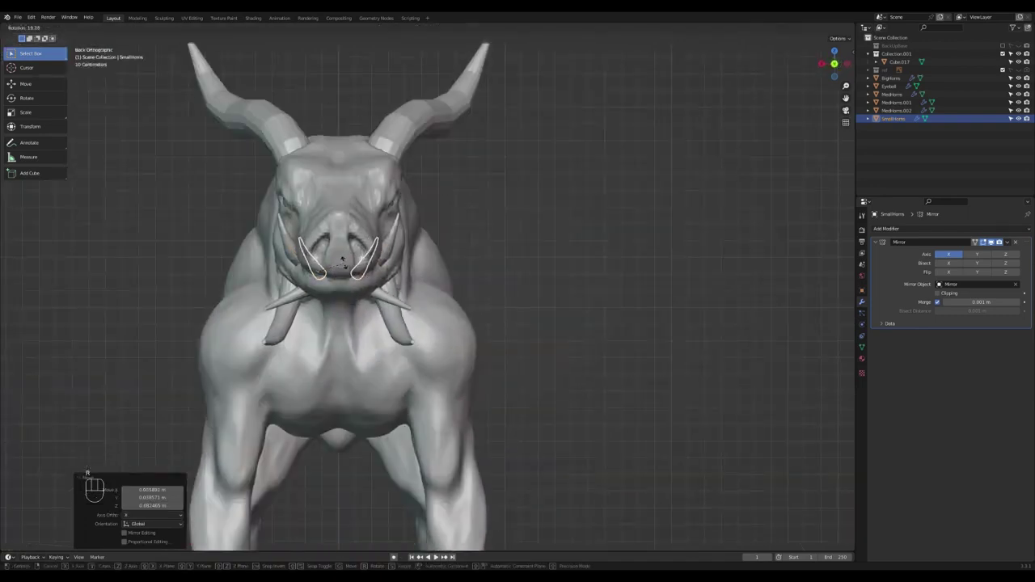
click(339, 261)
key(g)
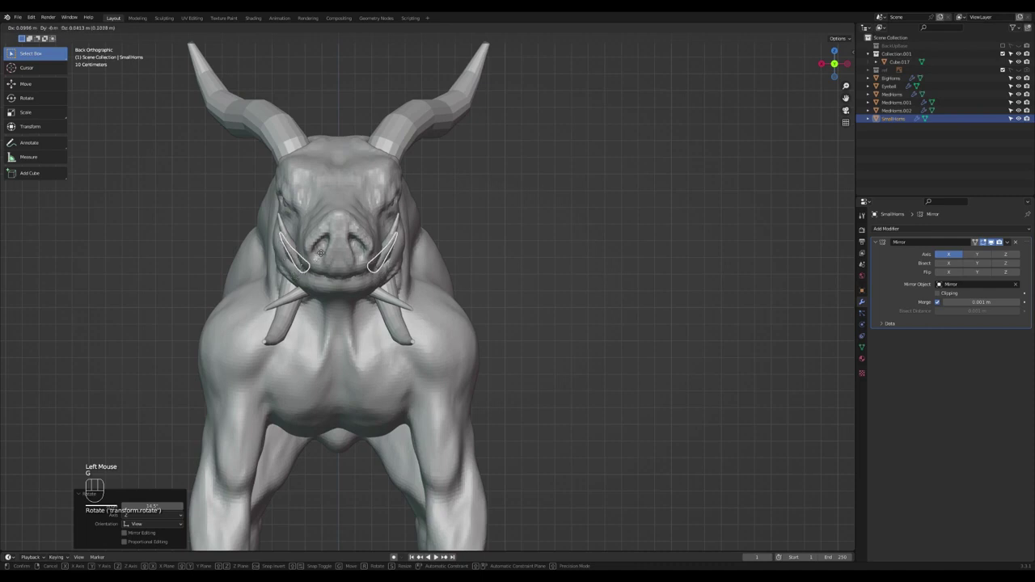
click(345, 250)
middle_drag(345, 250, 436, 242)
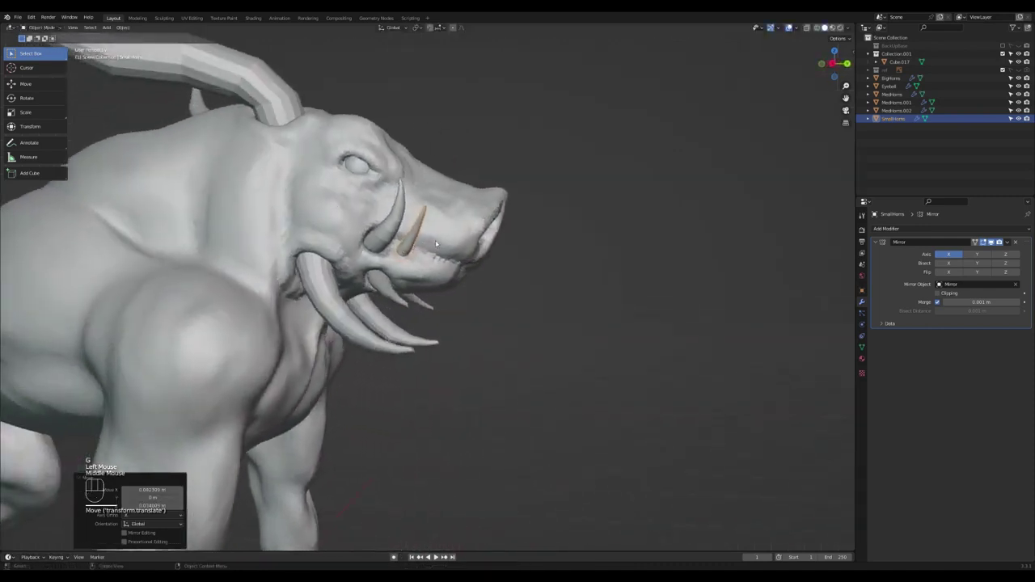
Shrink SmallHorns further and move it slightly forward and up along the side of the upper lip
key(s)
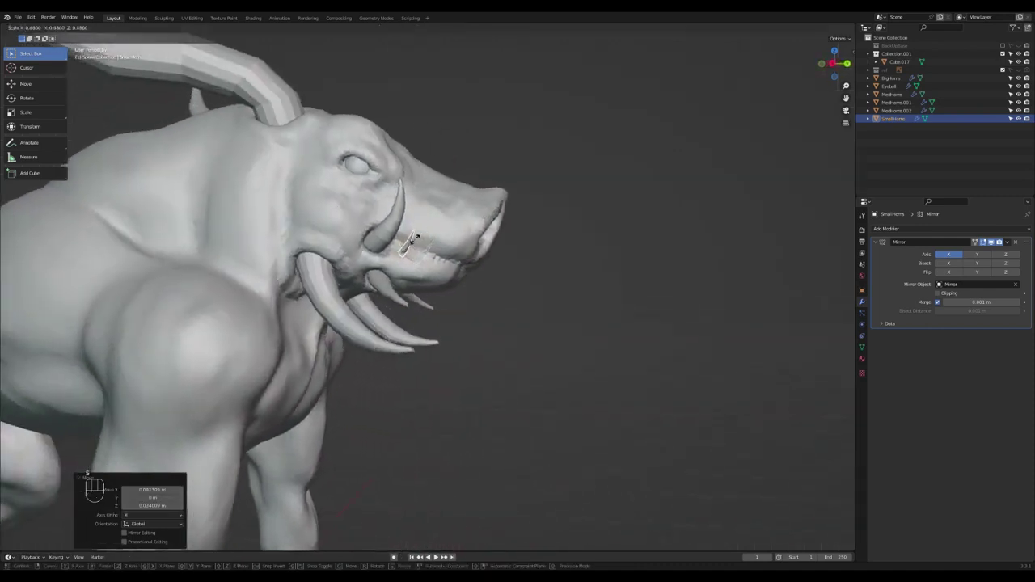
click(420, 242)
key(g)
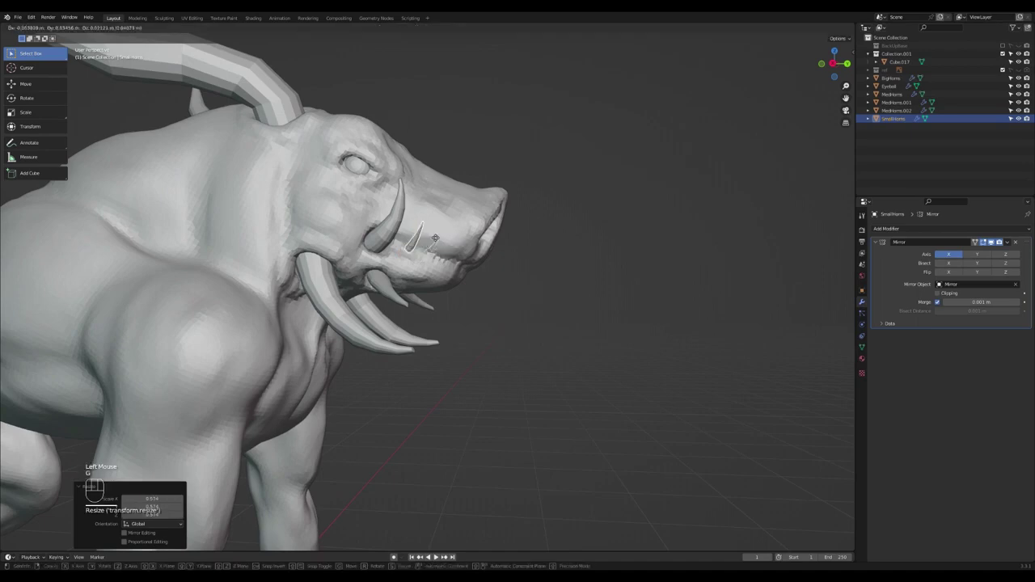
click(436, 239)
middle_drag(436, 240, 578, 228)
scroll(429, 248, up, 2)
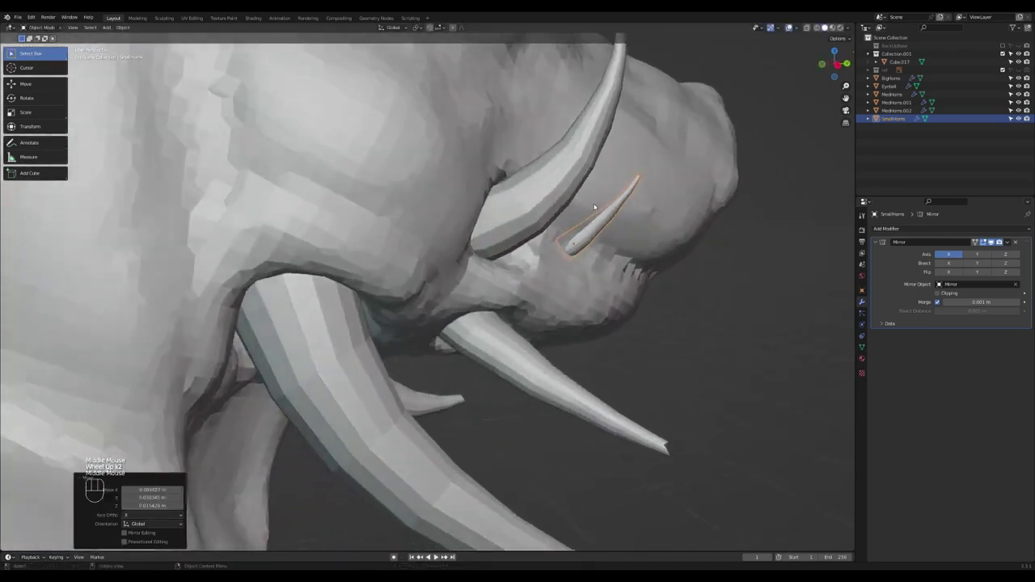
scroll(578, 228, down, 1)
scroll(578, 228, down, 1)
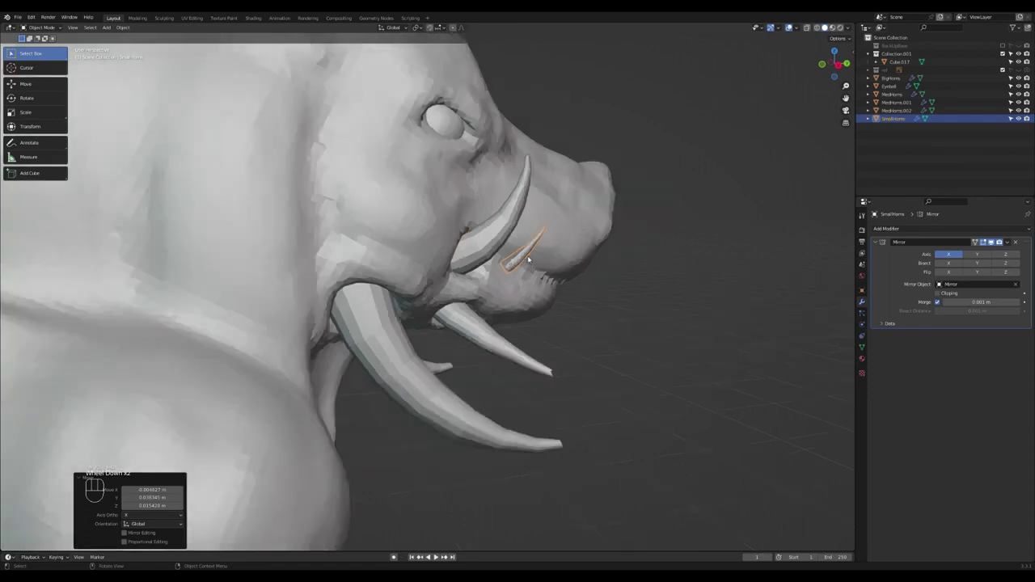
Switch SmallHorns to Sculpt Mode and bend it into a slight upward curve with the Grab brush
key(ctrl+Tab)
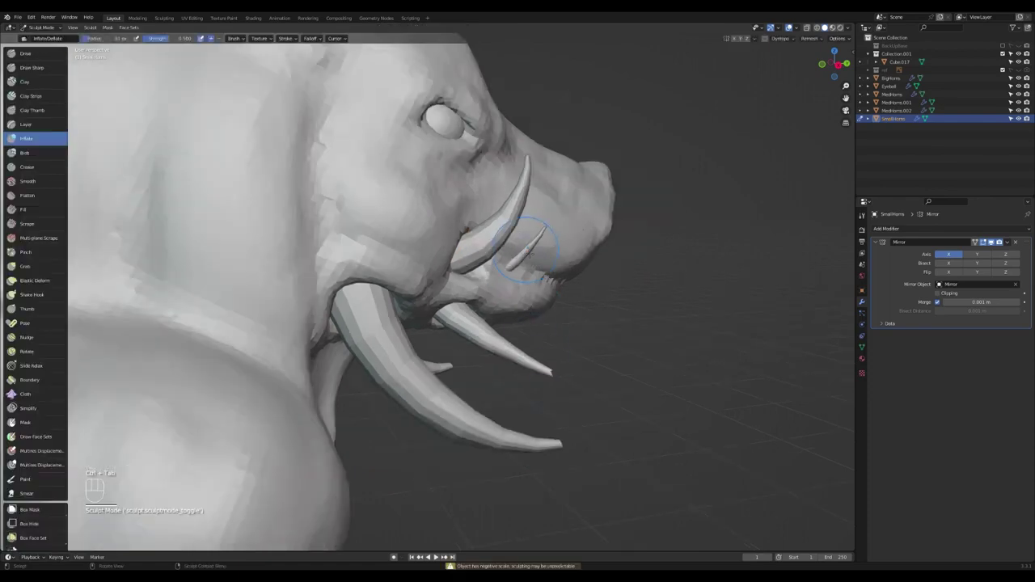
drag(525, 251, 540, 267)
key(g)
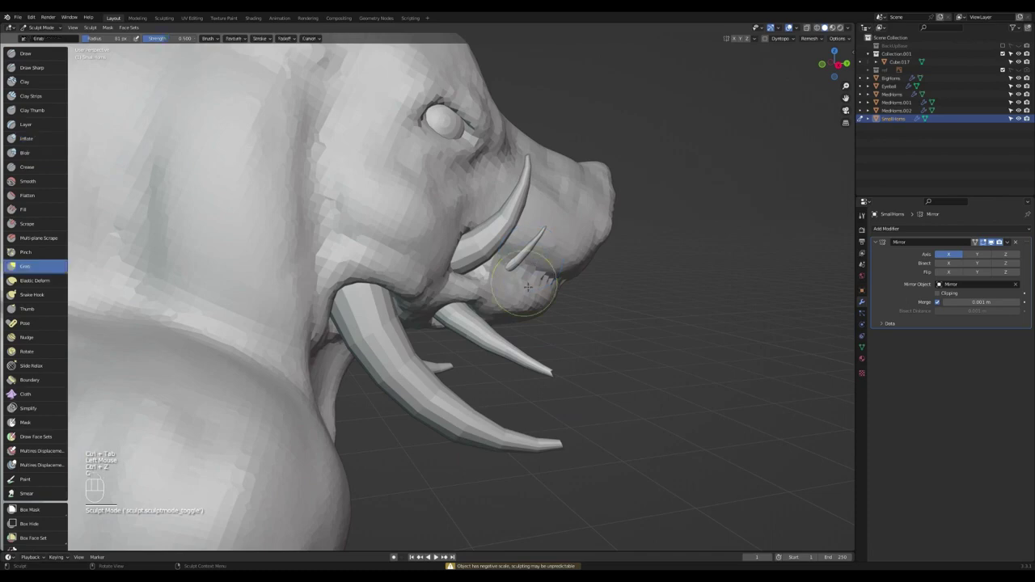
mouse_move(534, 262)
middle_down()
mouse_move(555, 370)
mouse_move(539, 338)
mouse_move(547, 248)
middle_up()
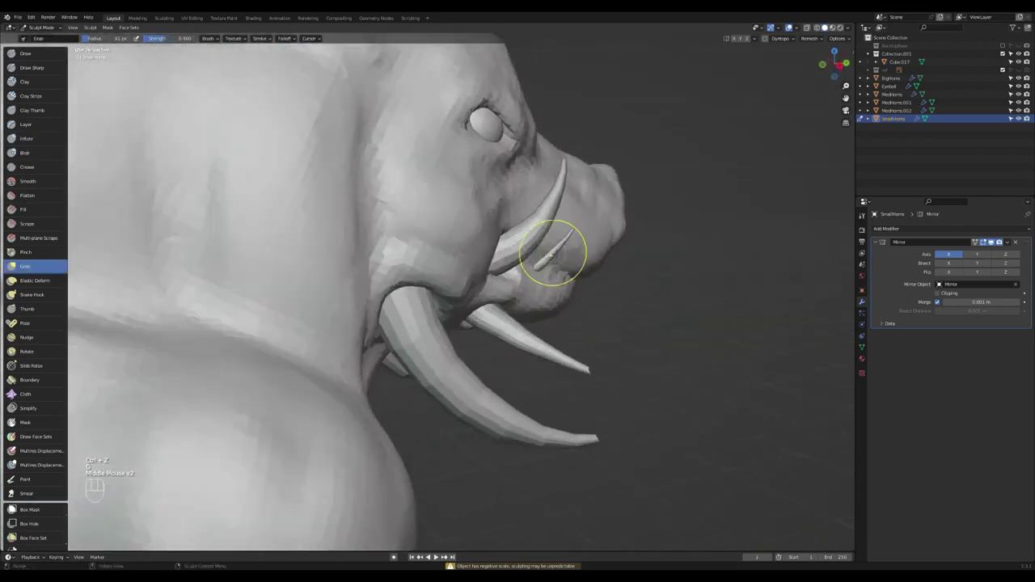
drag(548, 248, 555, 257)
middle_drag(560, 243, 469, 263)
middle_drag(324, 251, 242, 247)
mouse_move(239, 246)
mouse_down()
mouse_move(232, 256)
mouse_move(230, 240)
mouse_up()
mouse_move(230, 239)
middle_down()
mouse_move(196, 234)
mouse_move(448, 239)
middle_up()
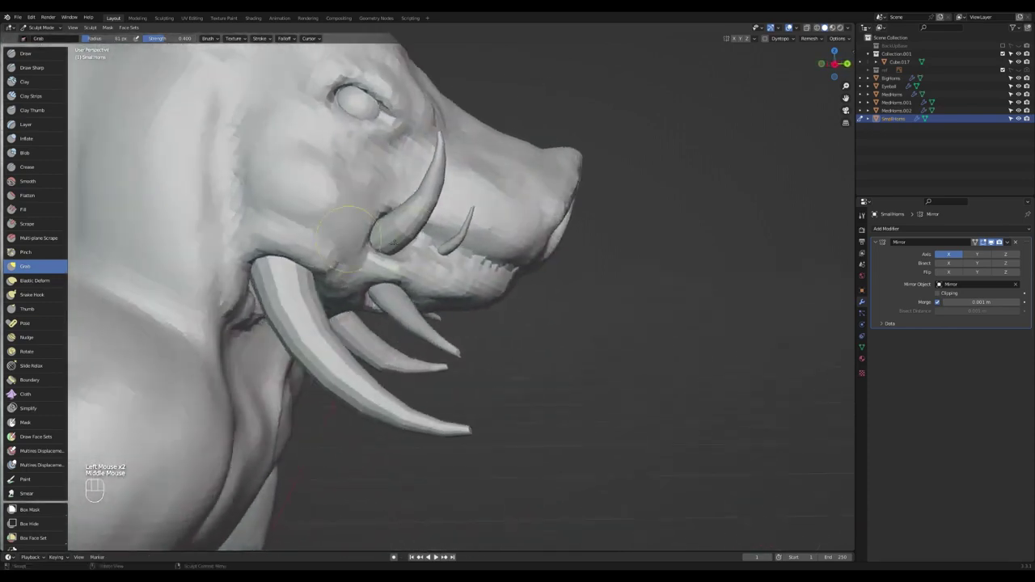
Thicken the base of SmallHorns with inverted Inflate strokes
key(i)
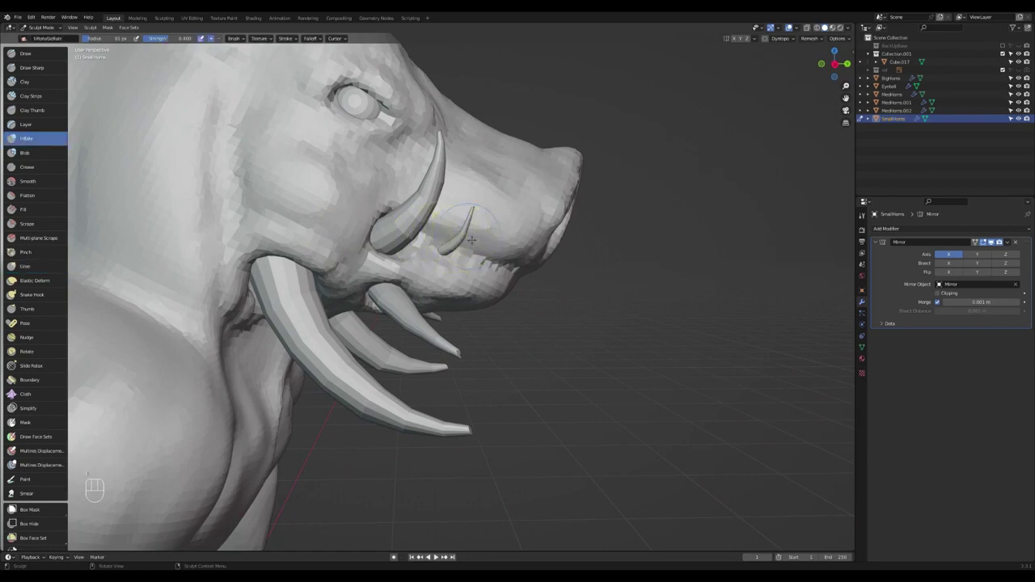
drag(460, 236, 450, 244)
ctrl+click(455, 249)
ctrl+click(461, 263)
Pull the tip of SmallHorns downward with the Grab brush to shorten the tusk
scroll(468, 262, down, 1)
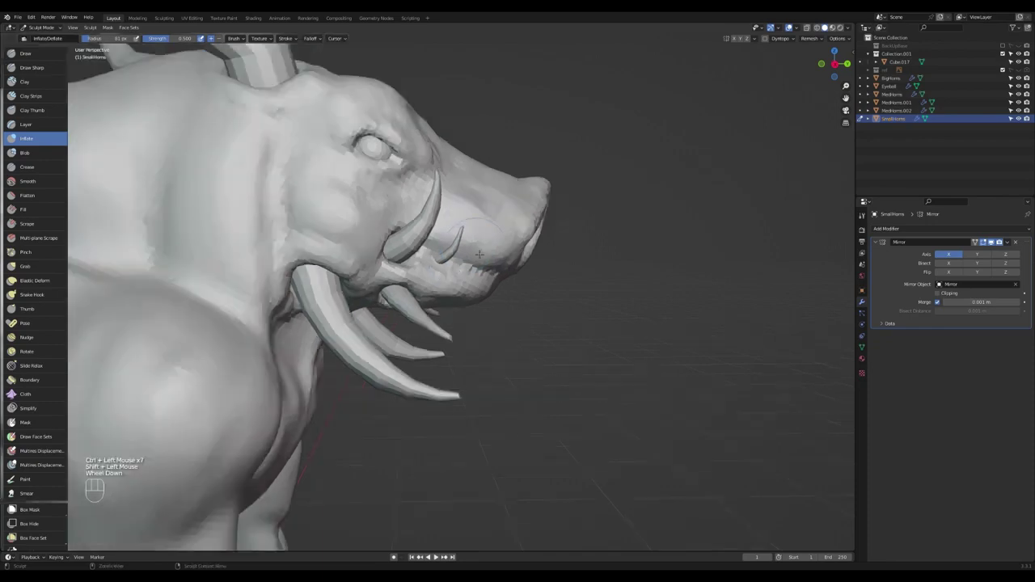
scroll(497, 239, down, 1)
scroll(451, 231, up, 3)
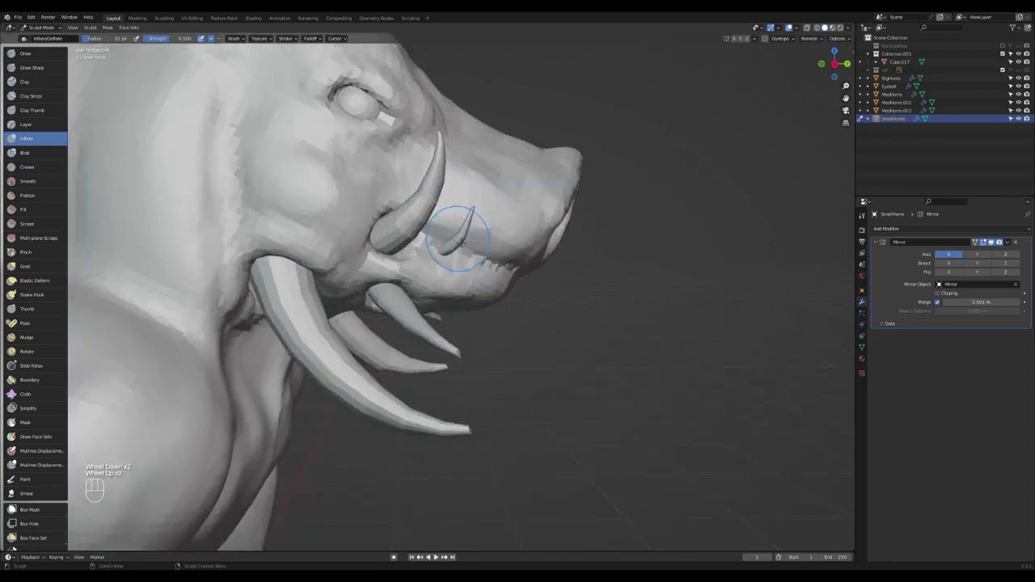
key(g)
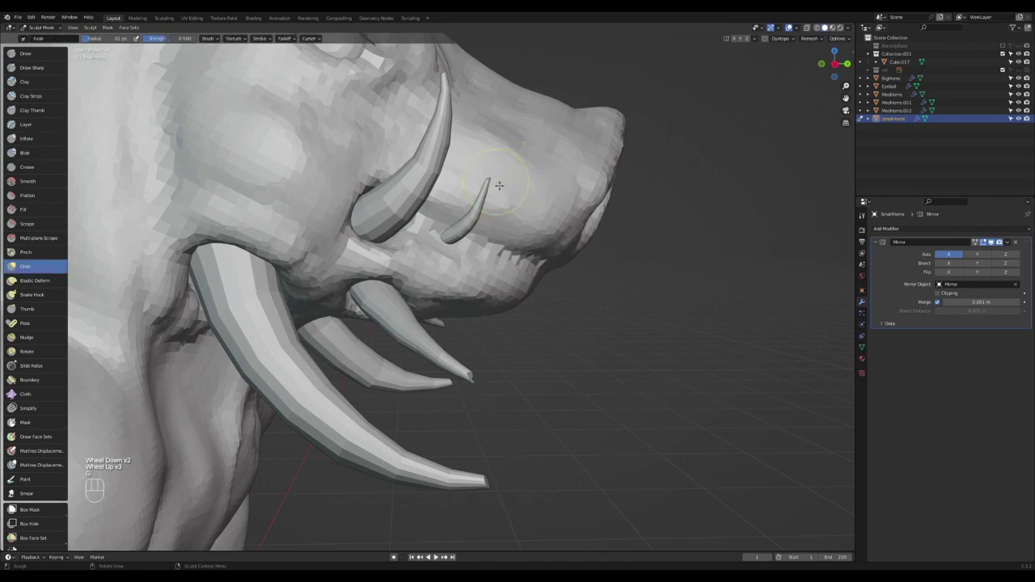
drag(491, 181, 486, 214)
scroll(486, 212, down, 2)
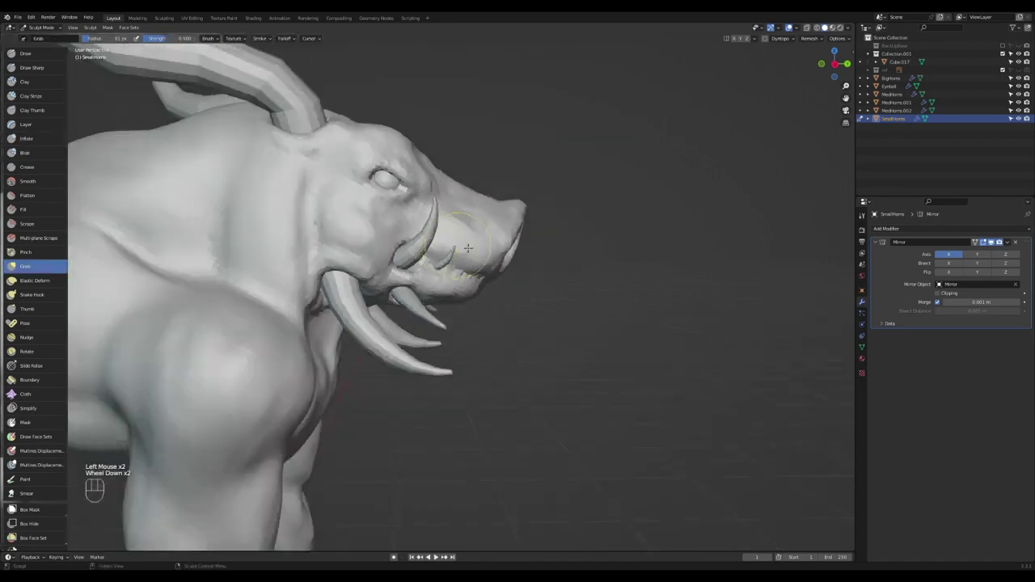
Return to Object Mode, duplicate SmallHorns and place the copy further forward on the mouth line
mouse_move(486, 212)
middle_down()
mouse_move(449, 234)
mouse_move(477, 240)
middle_up()
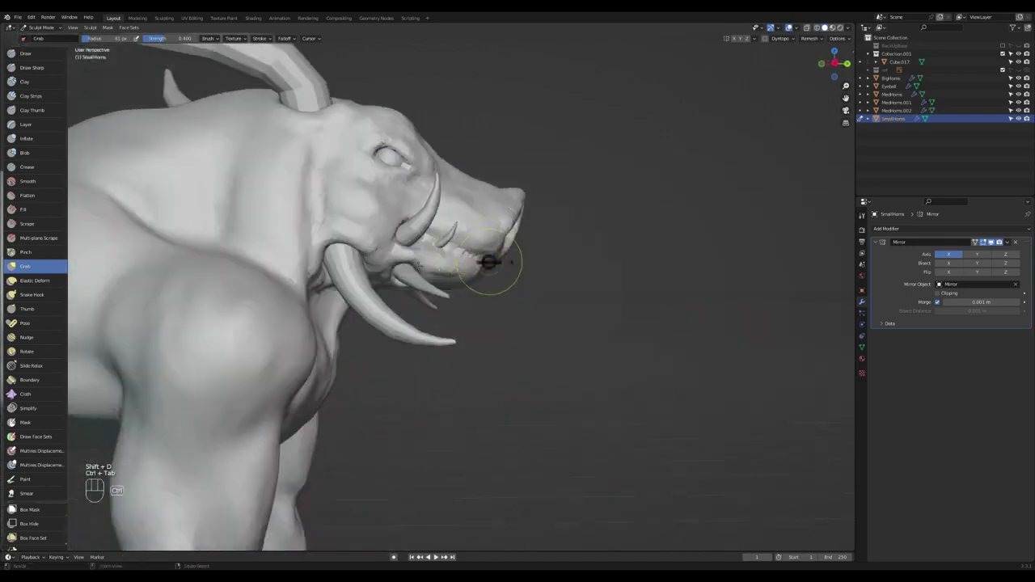
key(shift+d)
key(ctrl+Tab)
key(shift+d)
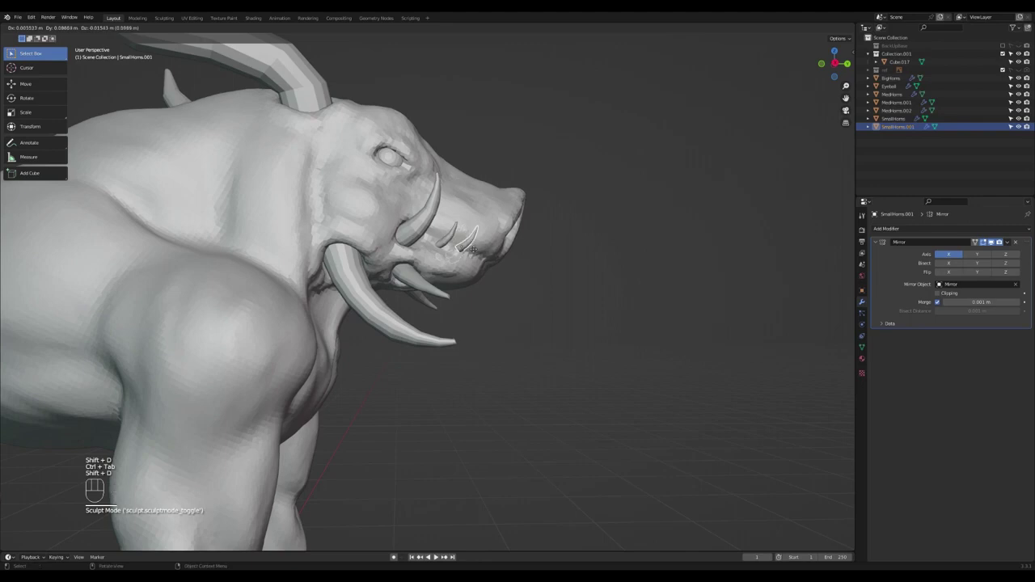
click(466, 253)
Rotate the duplicated small tusk so that it points downward over the lower jaw
key(r)
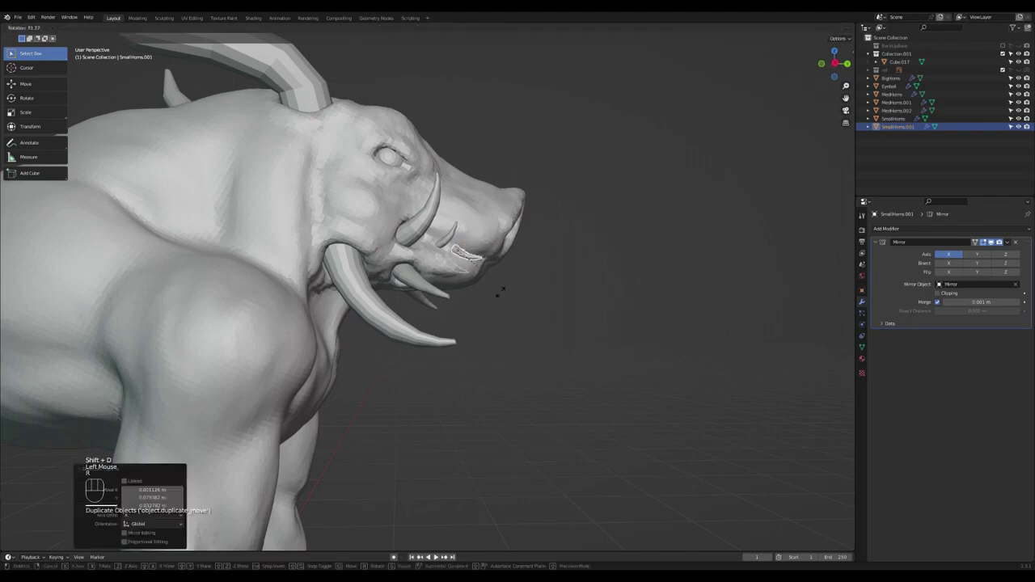
click(443, 357)
middle_drag(444, 357, 192, 193)
scroll(230, 258, up, 2)
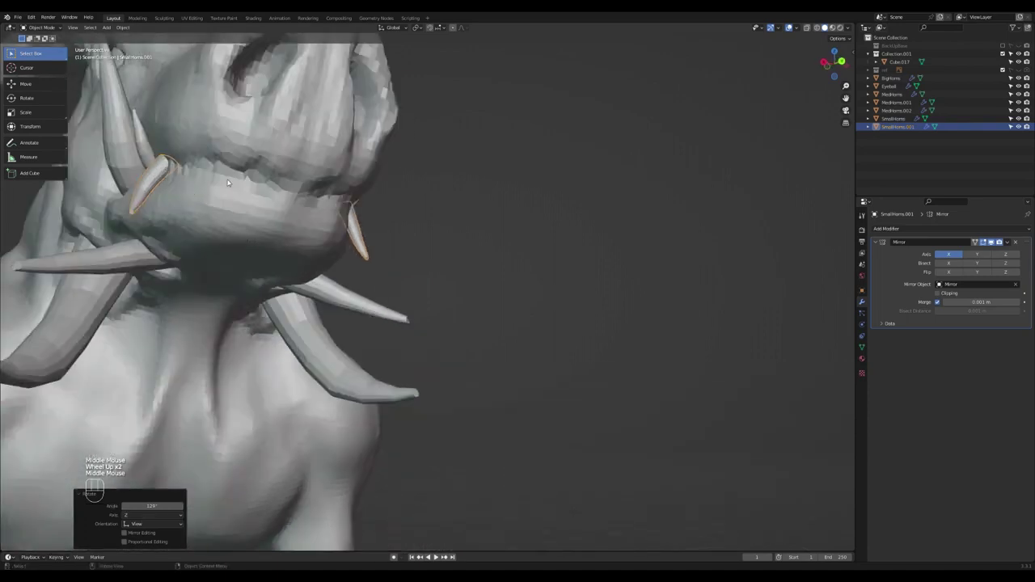
Rotate SmallHorns.001 from the front and side so that the tusk hangs down beside the lower jaw
key(r)
click(400, 298)
middle_drag(400, 299, 298, 306)
key(r)
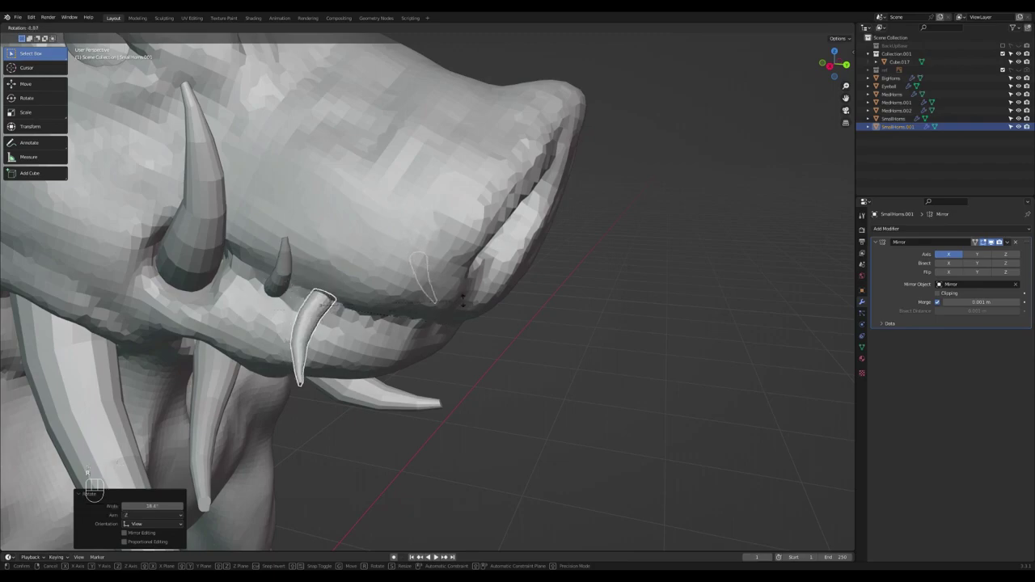
click(342, 288)
middle_drag(342, 289, 285, 283)
key(r)
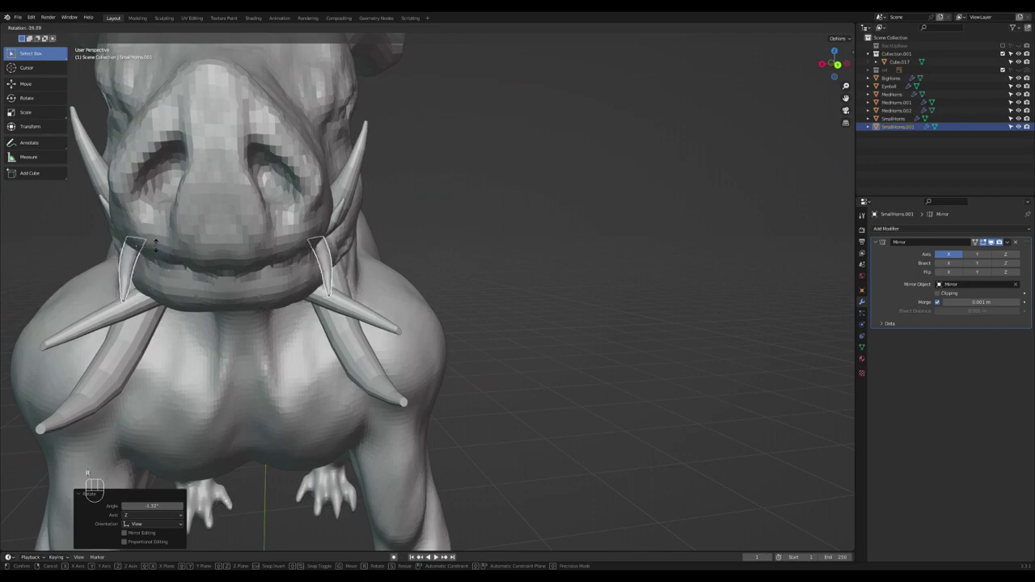
click(153, 248)
middle_drag(154, 248, 250, 263)
Move SmallHorns.001 so that its base sits against the mouth line
scroll(251, 262, down, 3)
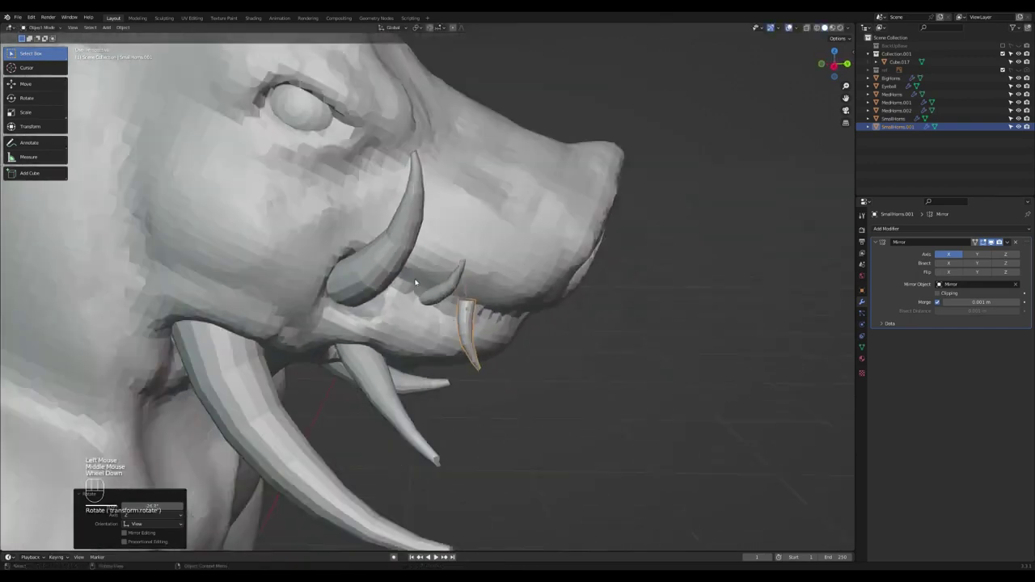
shift+middle_drag(482, 331, 267, 210)
scroll(402, 254, up, 2)
key(g)
click(274, 216)
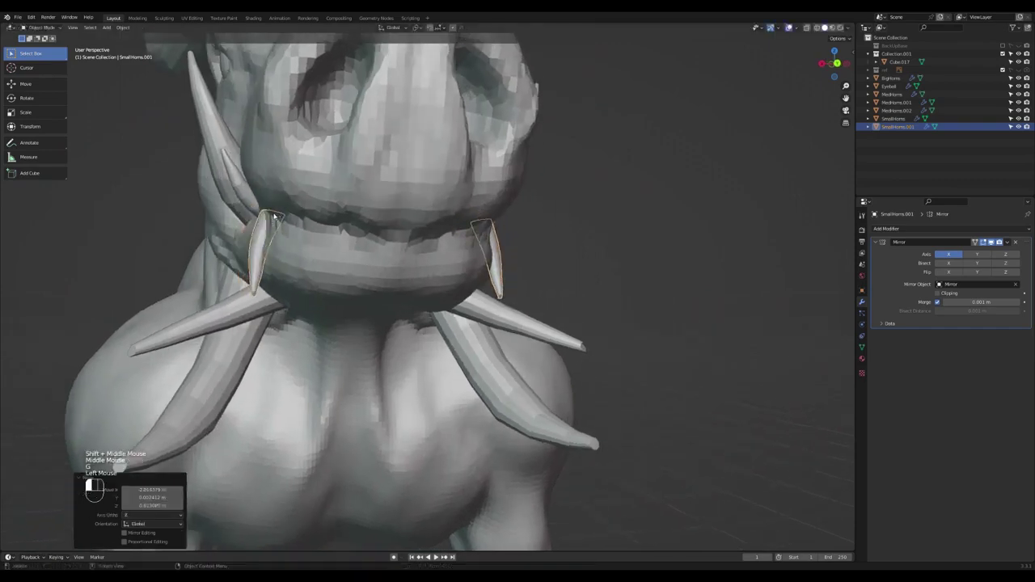
Switch SmallHorns.001 to Sculpt Mode, enlarge the Grab brush and bend the tusk's middle outward into a curve
key(Tab)
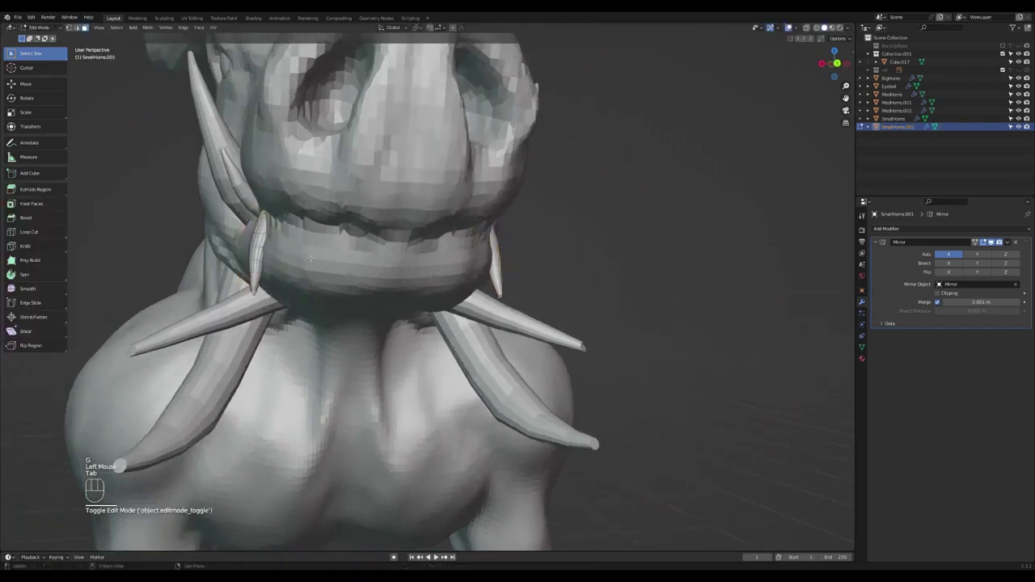
key(Tab)
key(ctrl+Tab)
key(f)
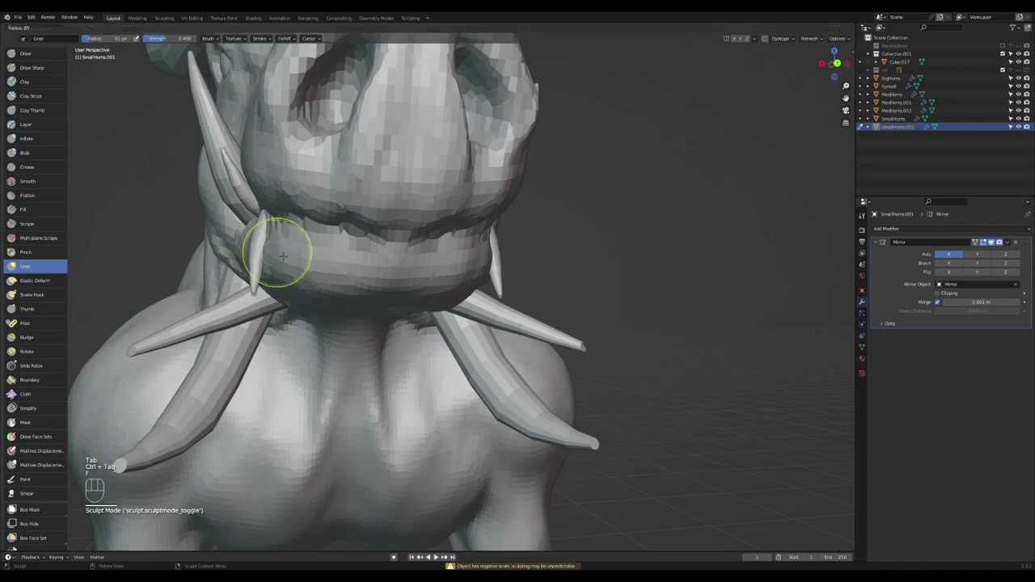
key(f)
key(f)
click(269, 241)
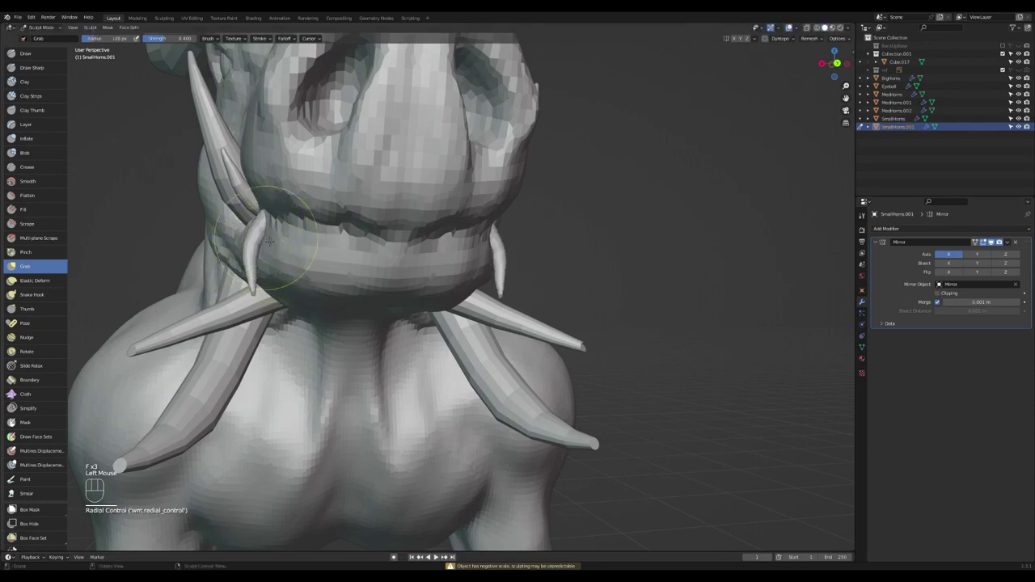
mouse_move(259, 270)
middle_down()
mouse_move(314, 217)
mouse_move(411, 254)
middle_up()
drag(411, 255, 407, 267)
mouse_move(406, 267)
middle_down()
mouse_move(381, 240)
mouse_move(293, 212)
middle_up()
drag(292, 212, 284, 219)
Refine the side profile of SmallHorns.001 with small Grab strokes along the tusk
scroll(284, 219, down, 2)
mouse_move(284, 219)
middle_down()
mouse_move(430, 234)
mouse_move(525, 271)
middle_up()
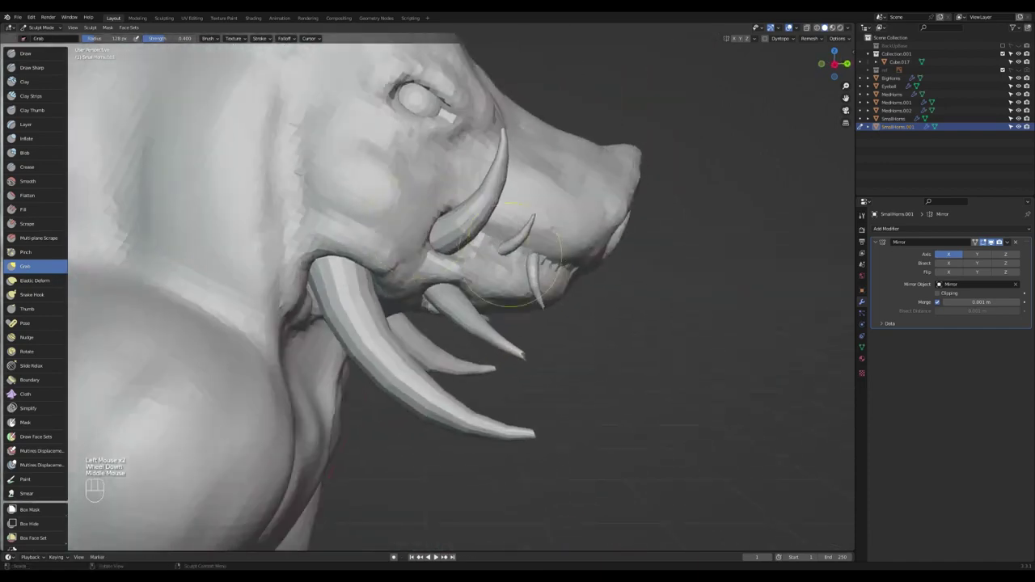
drag(530, 271, 533, 275)
drag(533, 273, 534, 275)
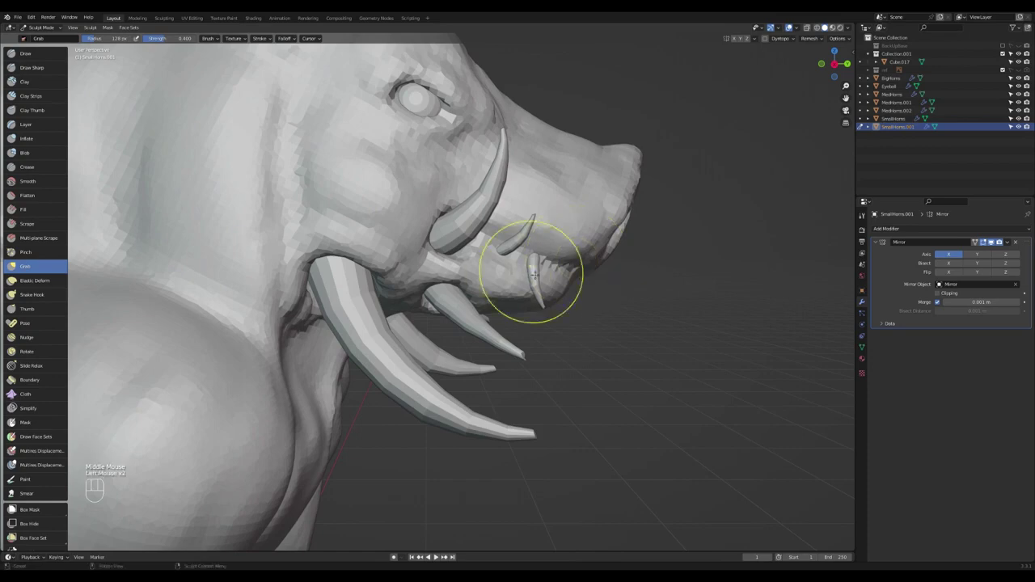
scroll(530, 267, down, 3)
mouse_move(526, 259)
middle_down()
mouse_move(456, 256)
mouse_move(488, 240)
mouse_move(501, 247)
middle_up()
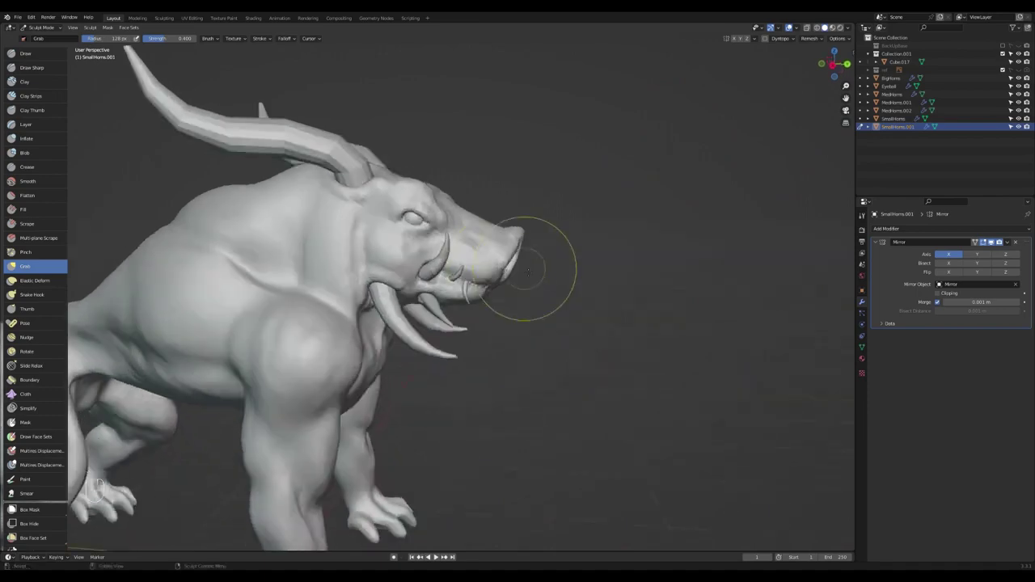
scroll(517, 261, down, 2)
scroll(477, 291, up, 3)
scroll(457, 299, up, 2)
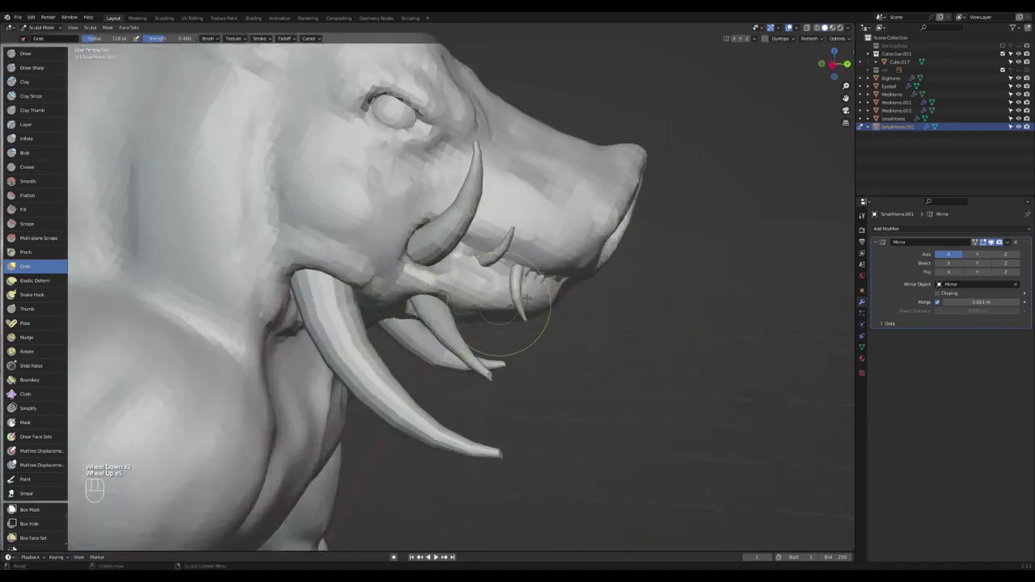
mouse_move(521, 294)
mouse_down()
mouse_move(509, 289)
mouse_move(536, 307)
mouse_move(564, 281)
mouse_move(527, 300)
mouse_up()
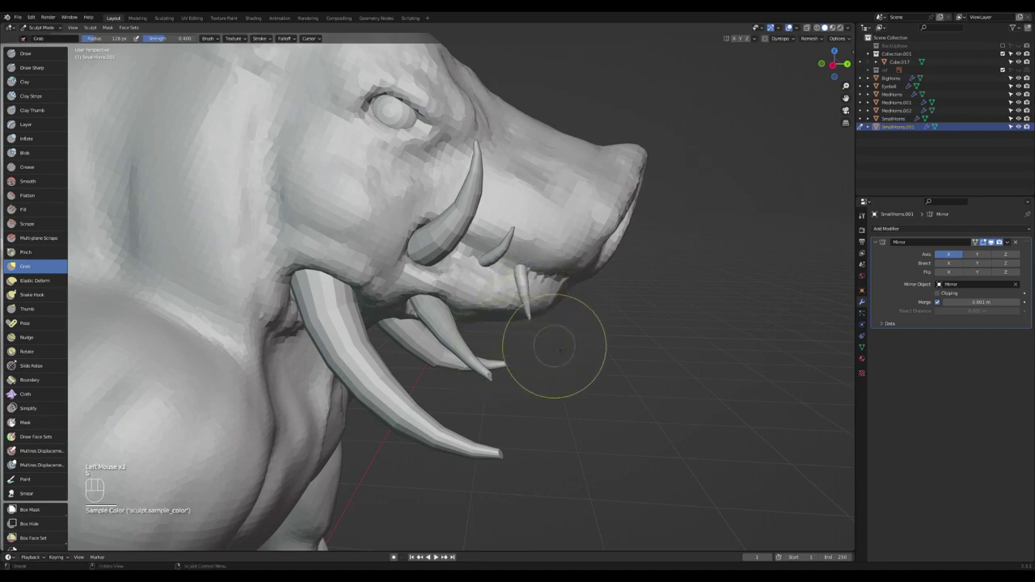
Return to Object Mode, scale SmallHorns.001 down slightly and move it back along the mouth line
key(ctrl+Tab)
key(s)
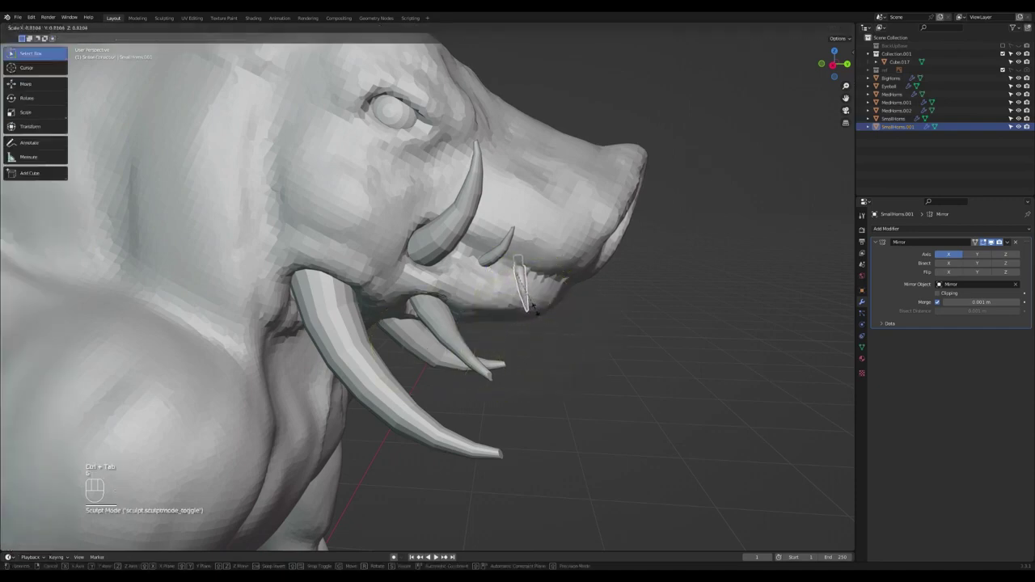
click(534, 313)
middle_drag(515, 266, 524, 295)
click(496, 279)
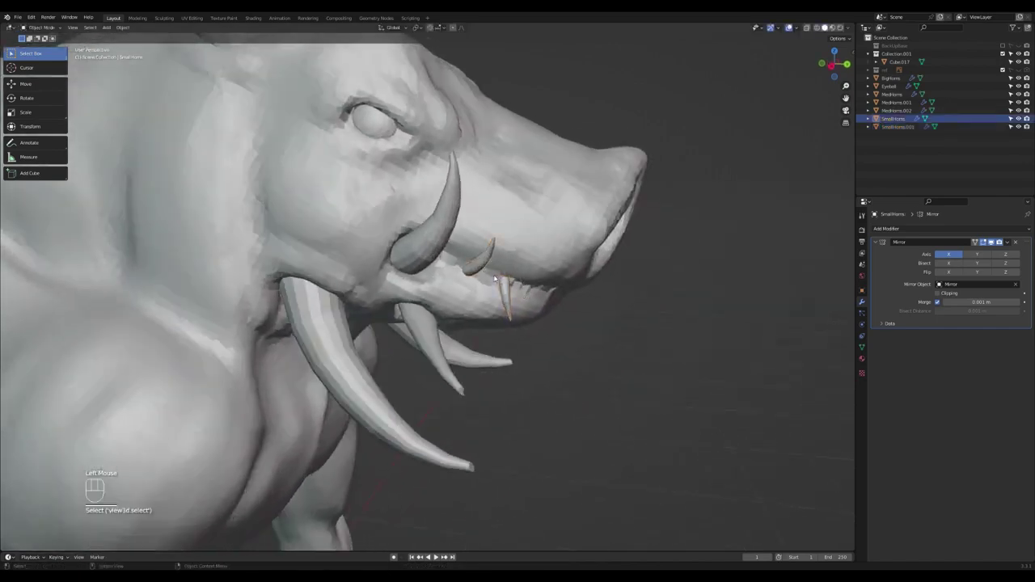
click(510, 304)
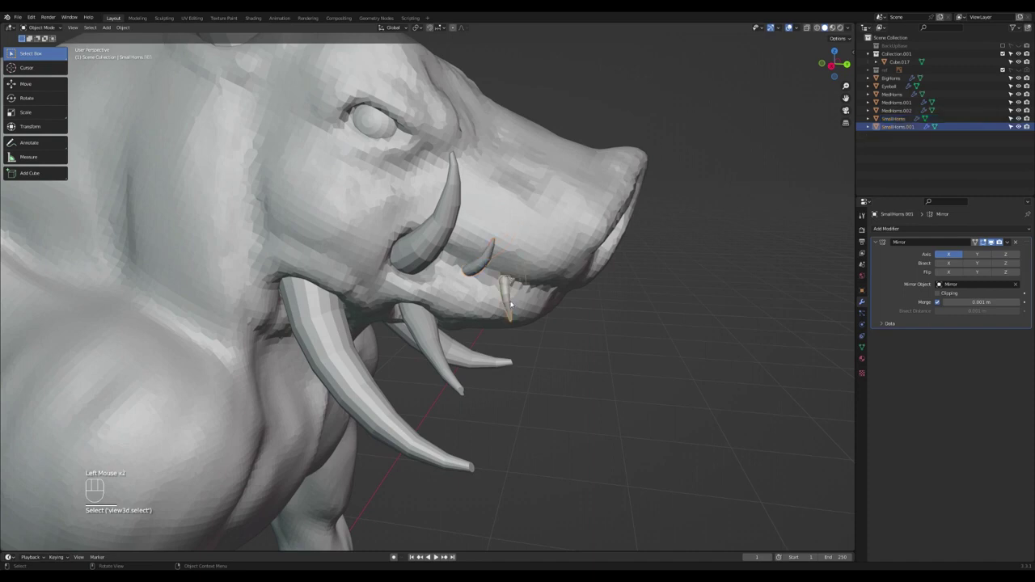
key(g)
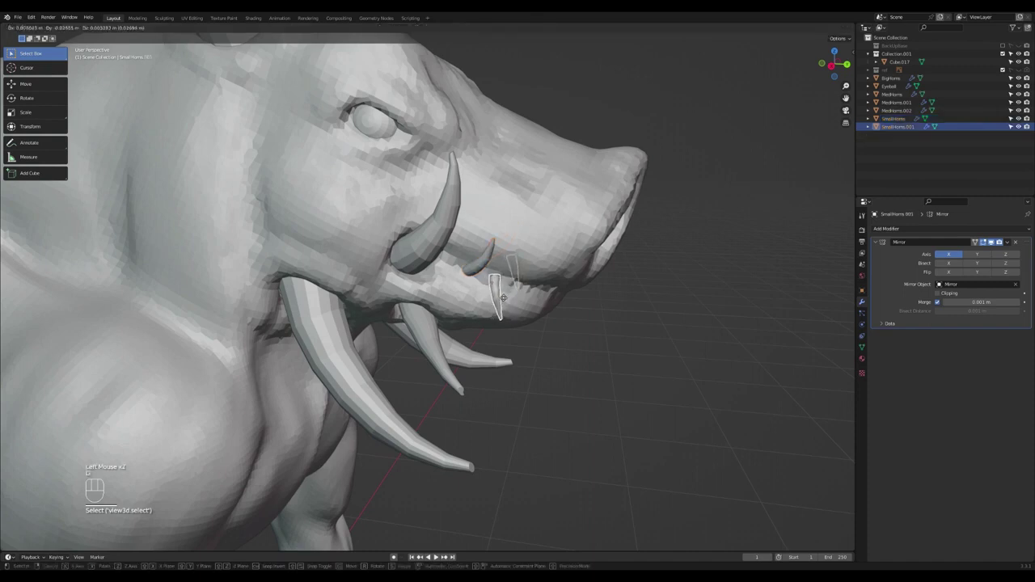
click(478, 268)
Duplicate SmallHorns, place the copy near the front of the mouth line and scale it up slightly
click(482, 272)
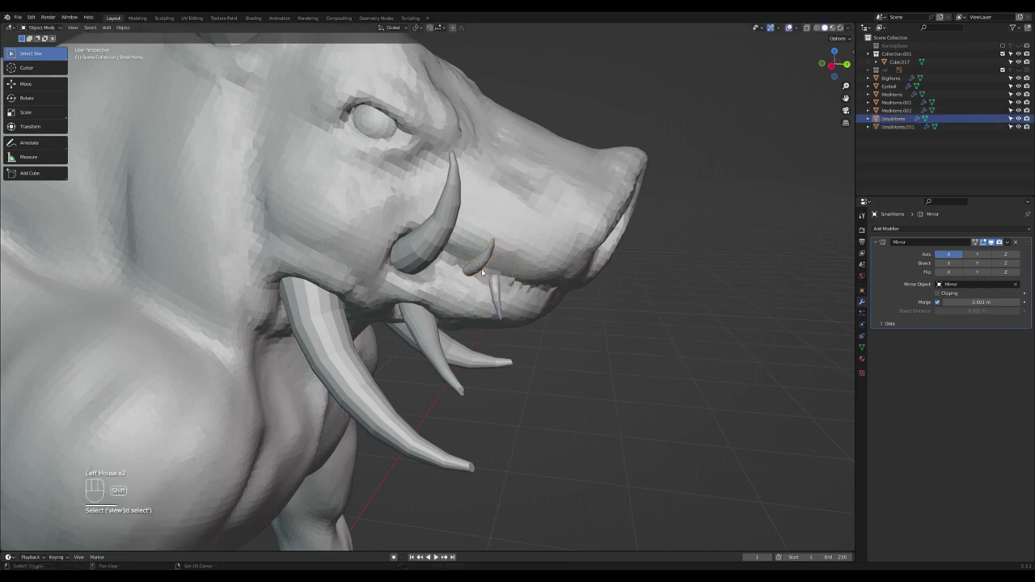
key(shift+d)
click(545, 289)
mouse_move(545, 289)
middle_down()
mouse_move(534, 277)
mouse_move(558, 283)
middle_up()
key(s)
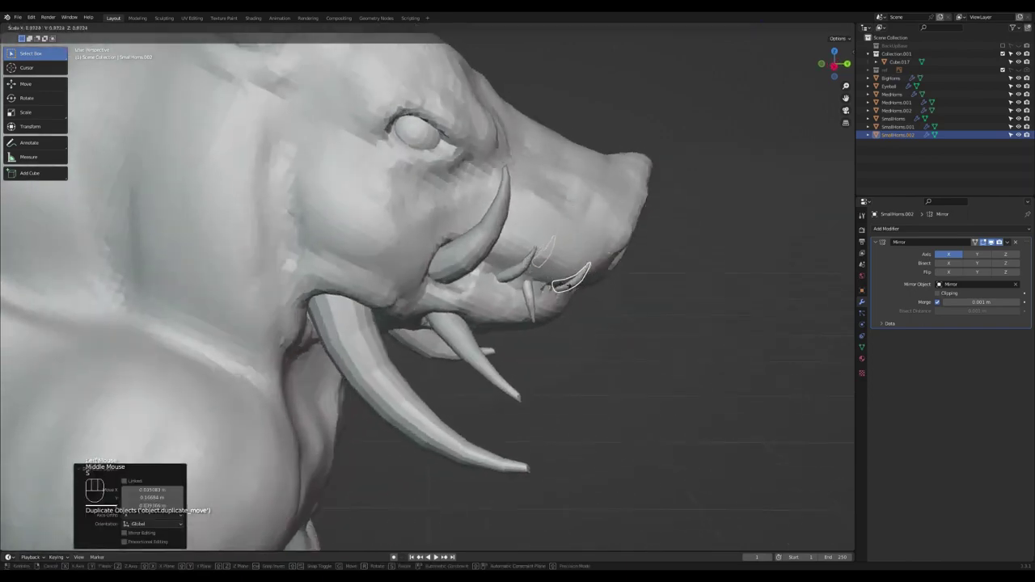
click(567, 289)
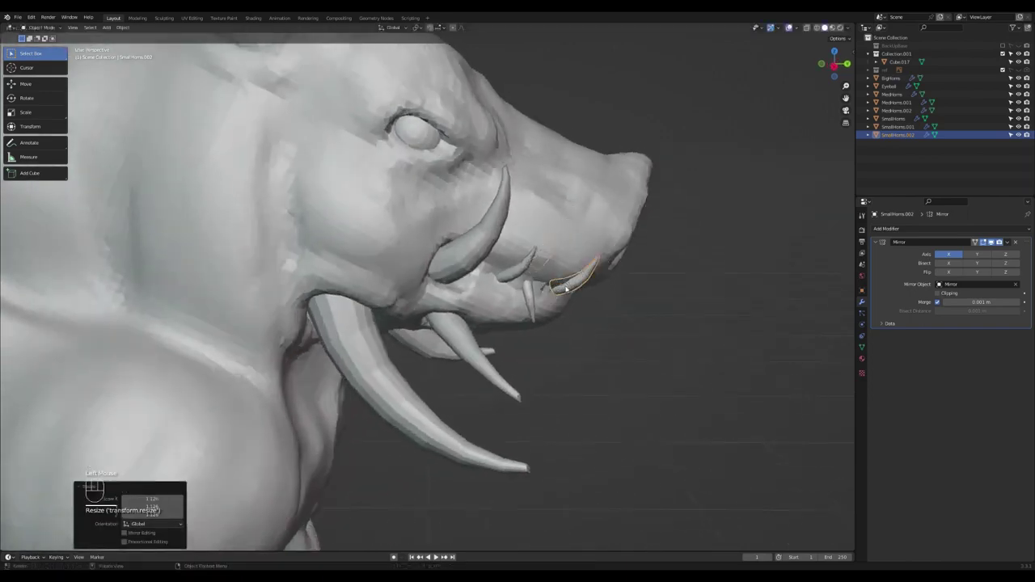
drag(572, 291, 576, 289)
Rotate SmallHorns.002 to lean forward along the snout and scale it down a little
middle_drag(596, 282, 503, 255)
key(r)
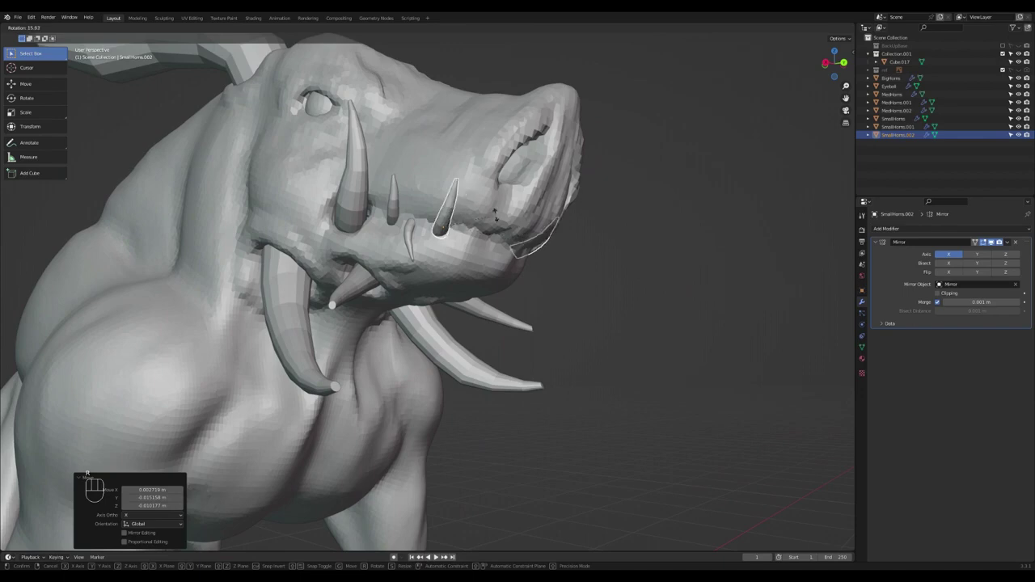
click(518, 235)
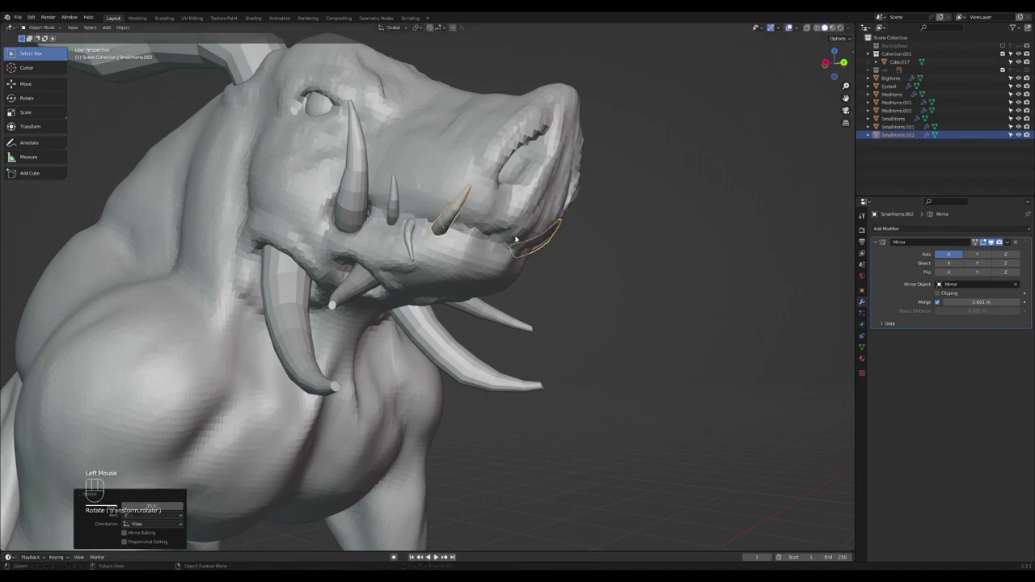
middle_drag(518, 235, 549, 249)
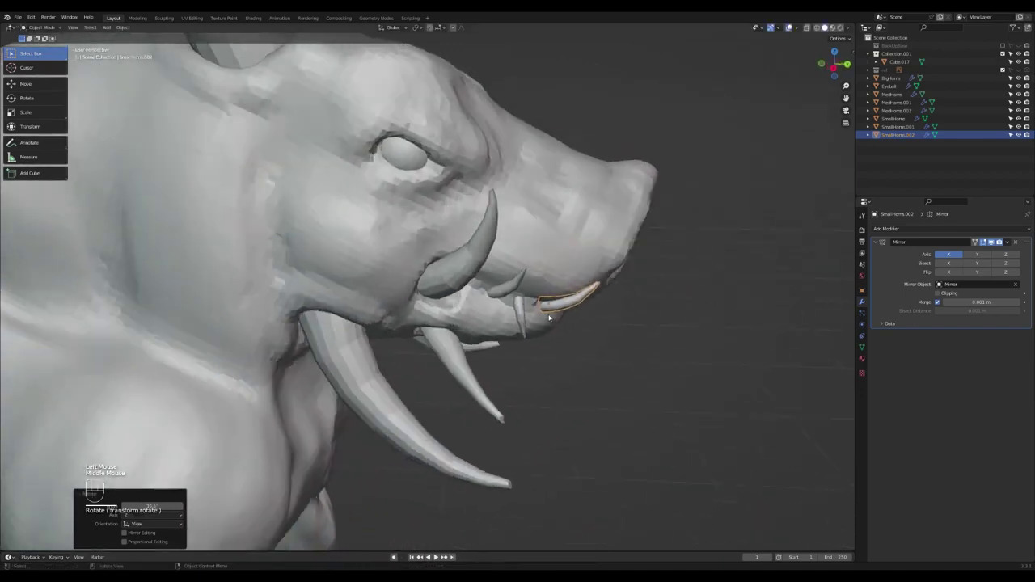
key(s)
click(572, 303)
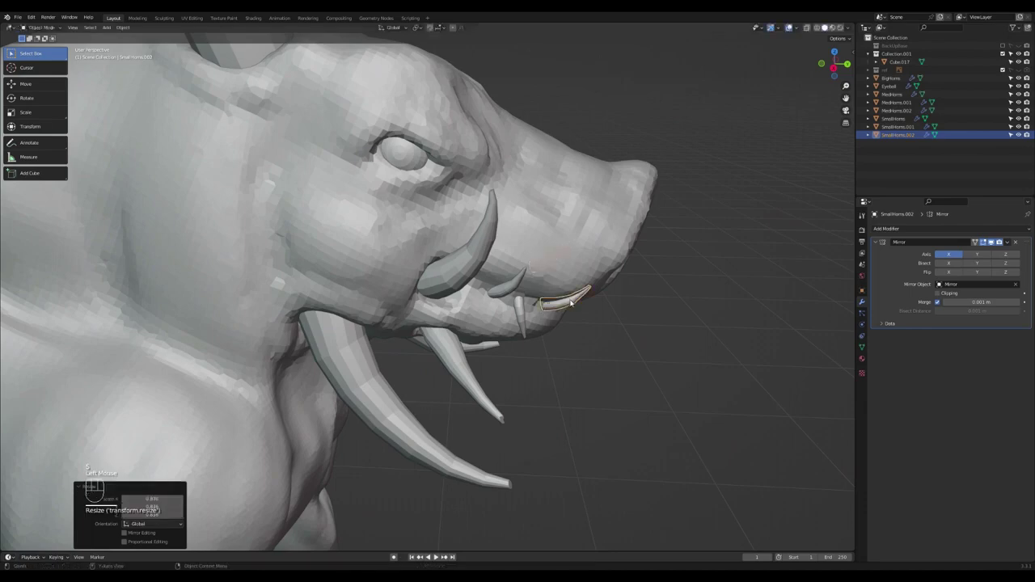
Examine the whole beast from the side and front to judge the horns and tusks
scroll(572, 303, down, 3)
middle_drag(645, 233, 455, 257)
scroll(467, 253, down, 2)
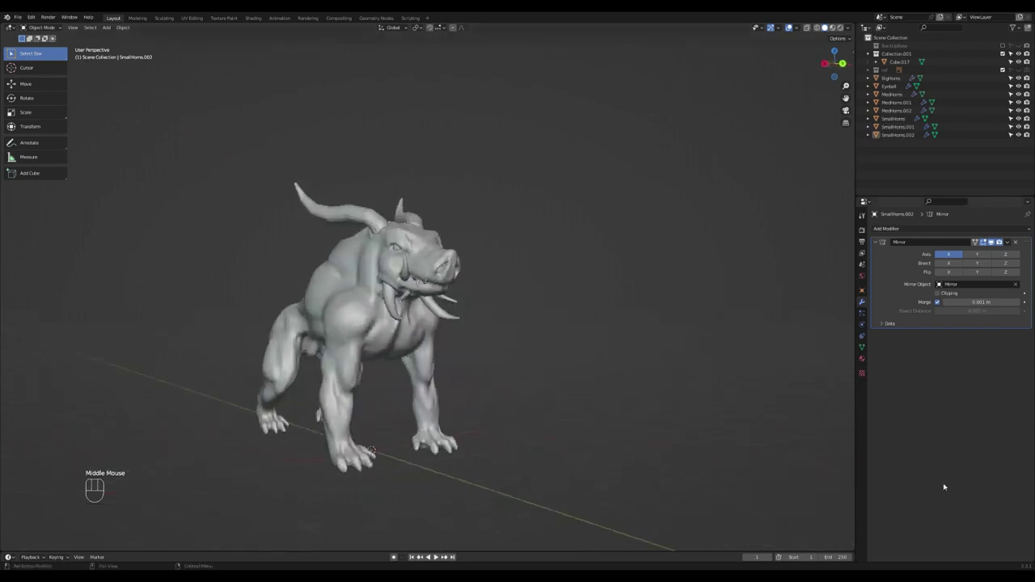
middle_drag(413, 335, 522, 246)
scroll(446, 281, up, 2)
scroll(446, 280, down, 2)
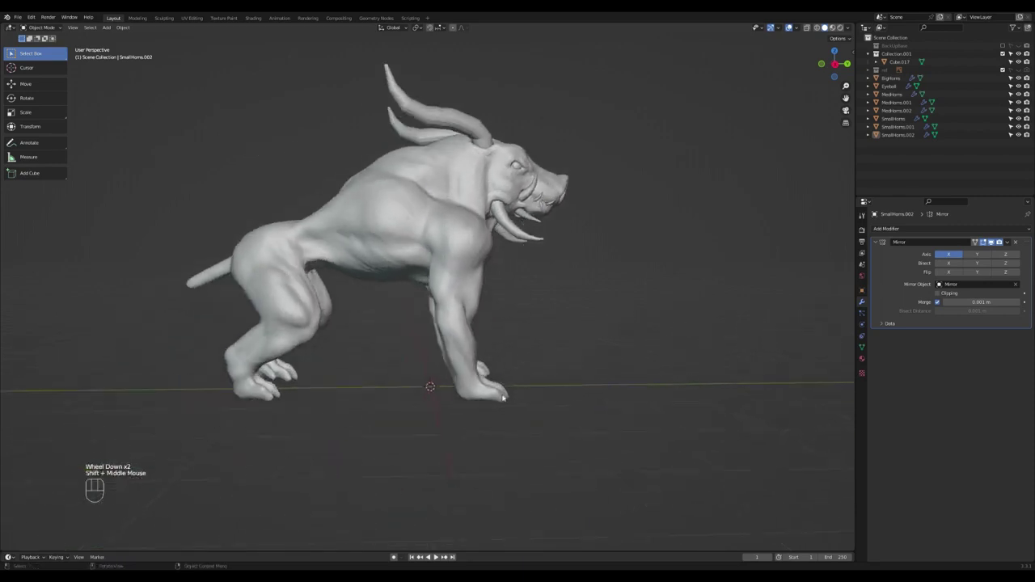
middle_drag(548, 206, 502, 195)
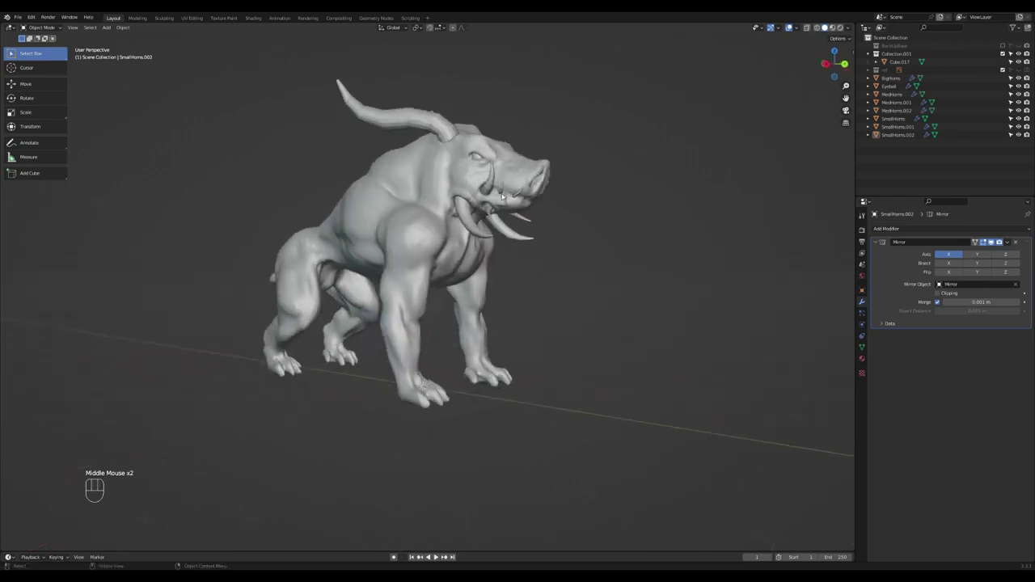
scroll(501, 195, up, 2)
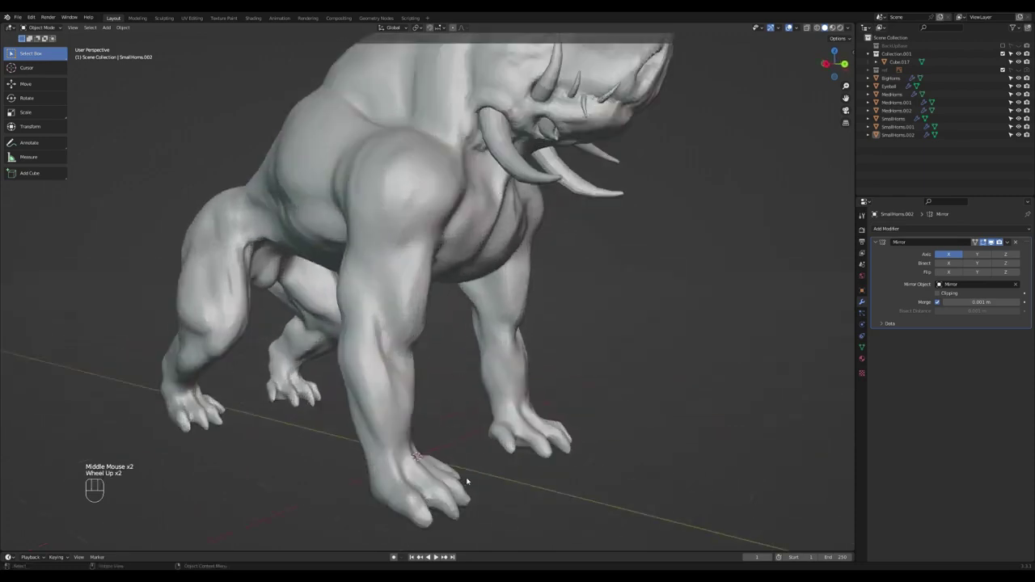
scroll(467, 482, down, 1)
Duplicate the cheek tusk MedHorns.002 in place and rename the copy Nails
shift+middle_drag(467, 482, 527, 267)
click(532, 260)
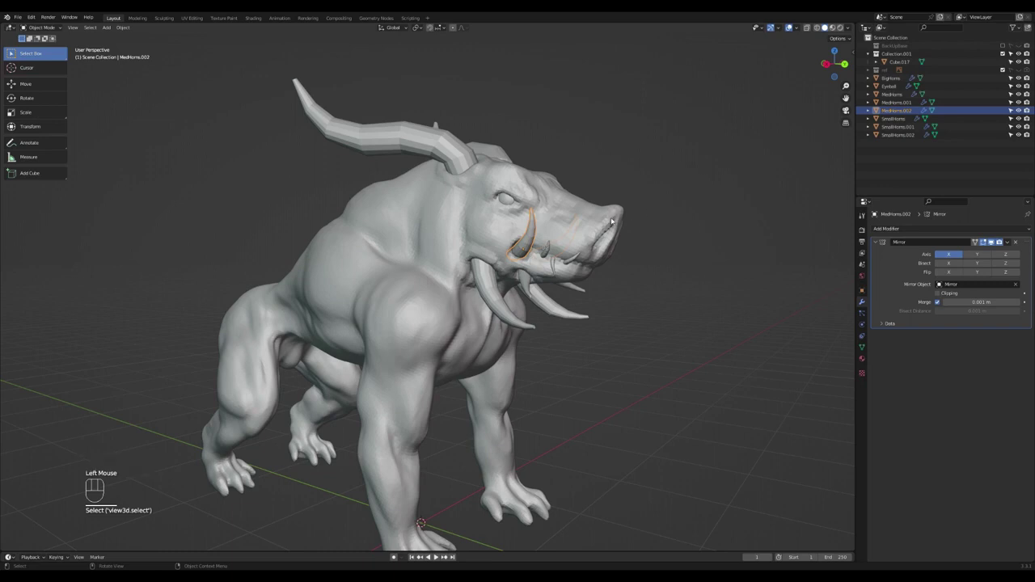
key(shift+d)
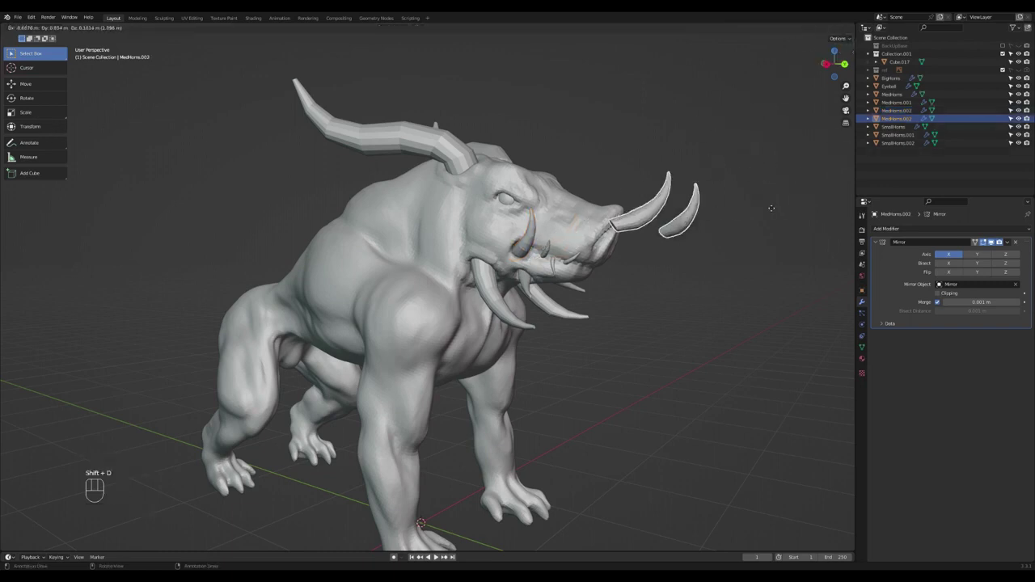
key(Escape)
mouse_move(897, 118)
mouse_down()
mouse_move(900, 150)
mouse_move(908, 135)
mouse_up()
double_click(897, 119)
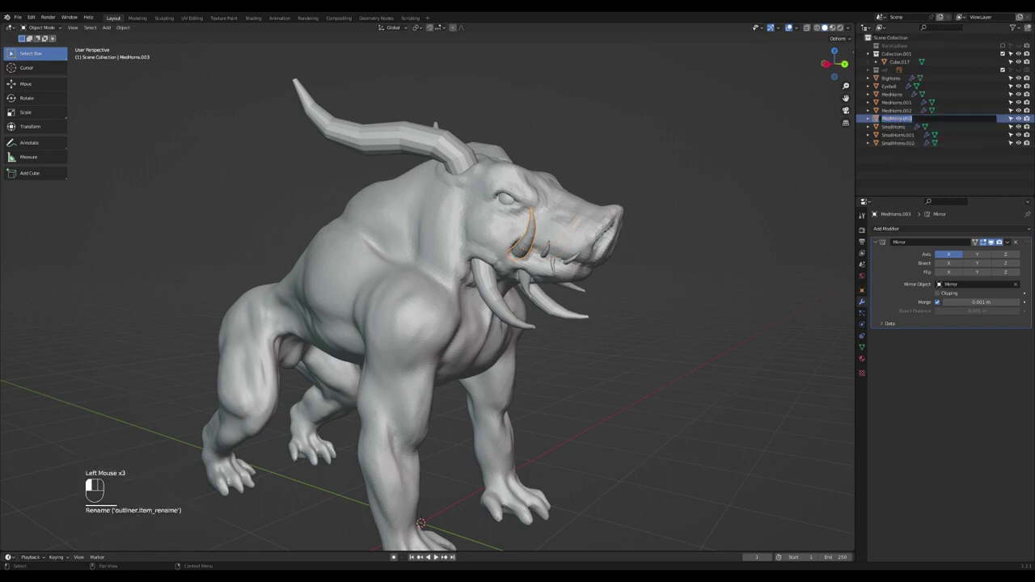
key(Return)
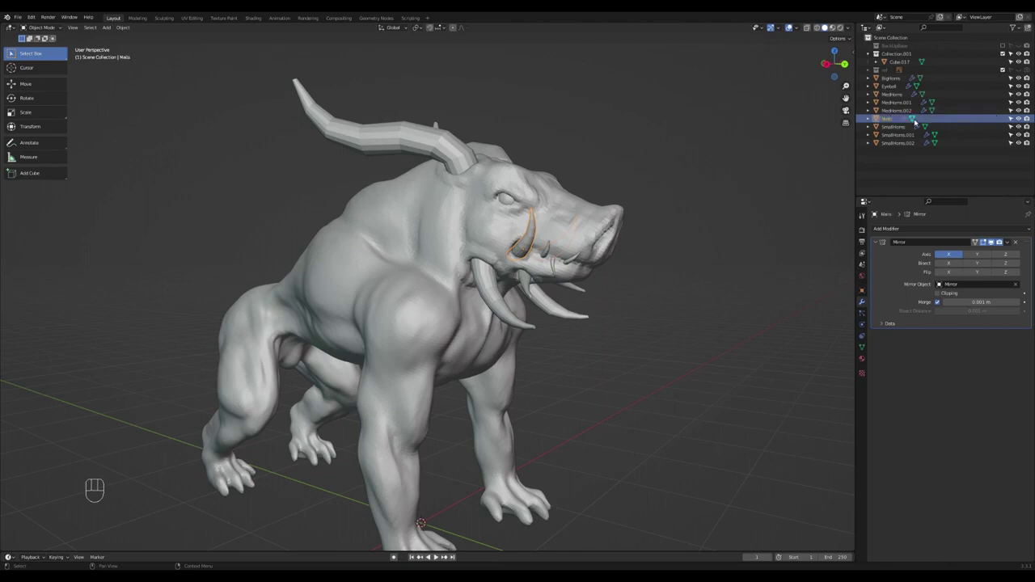
Move the Nails object down to the toes of the front foot and view it in right orthographic view
middle_drag(518, 266, 545, 248)
scroll(585, 267, down, 3)
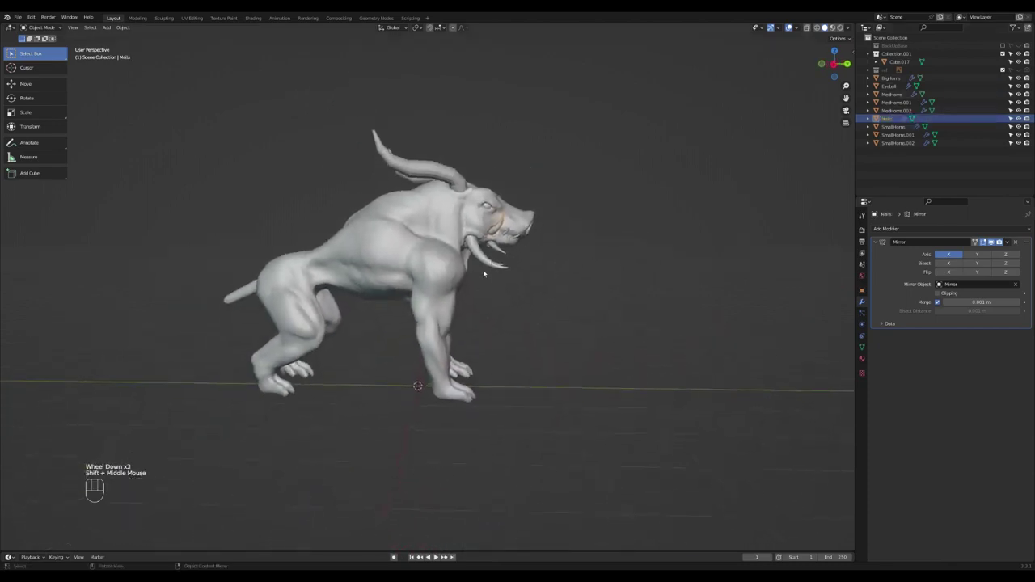
key(g)
click(494, 385)
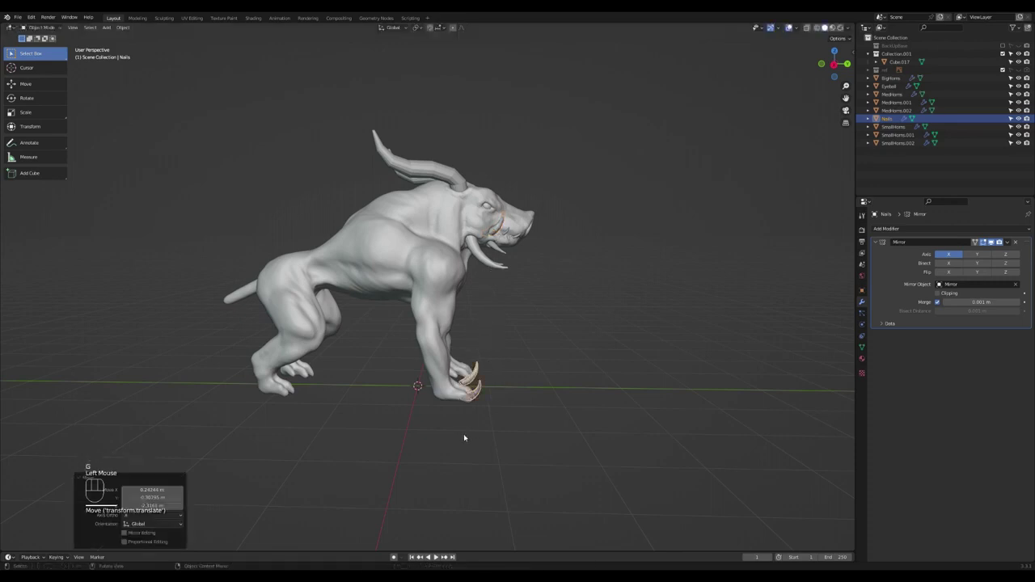
alt+middle_drag(494, 386, 491, 370)
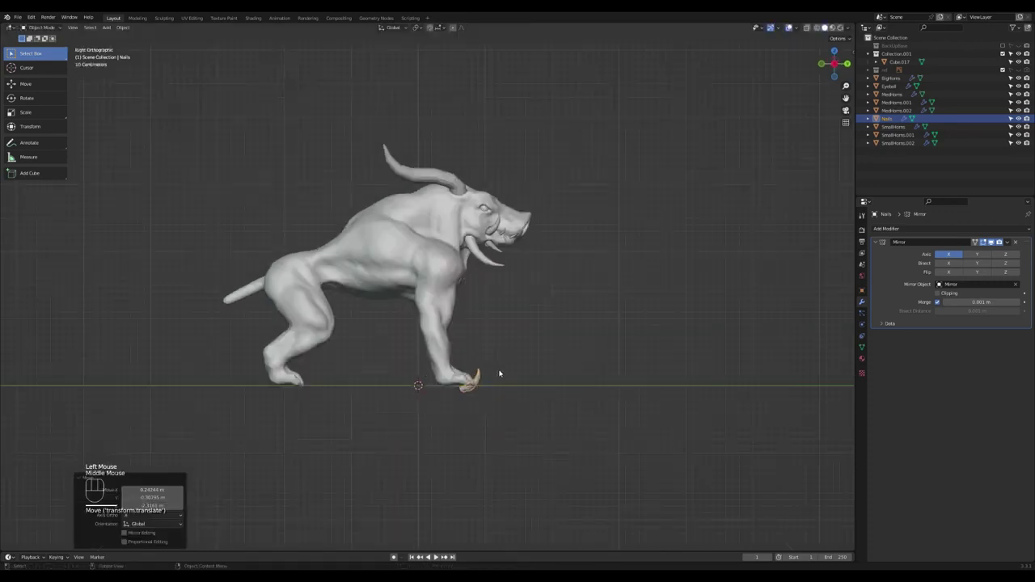
scroll(500, 374, up, 2)
shift+middle_drag(574, 429, 515, 314)
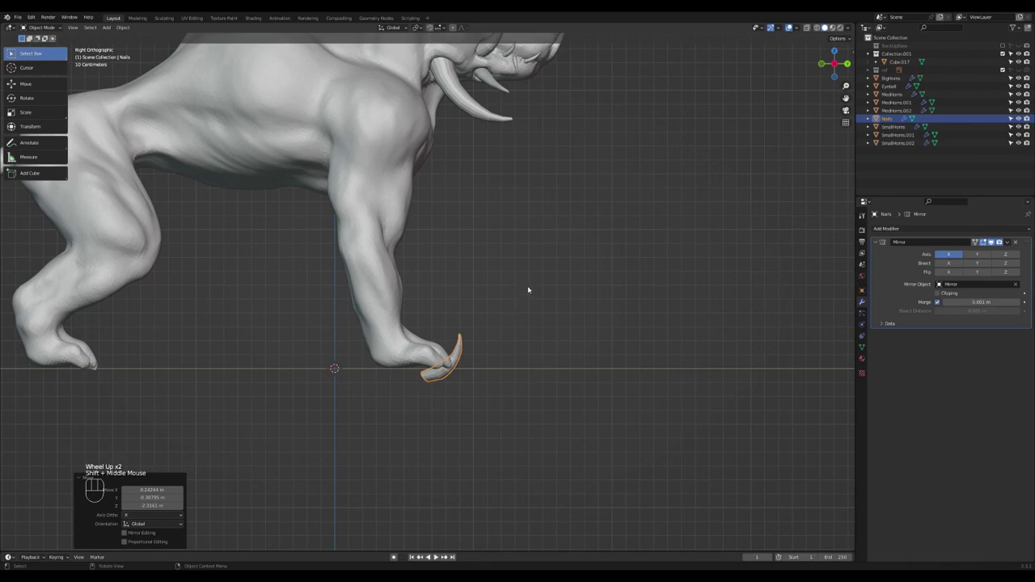
Rotate the Nails object in the side and back views until its curved tip points forward and down from the toes
key(r)
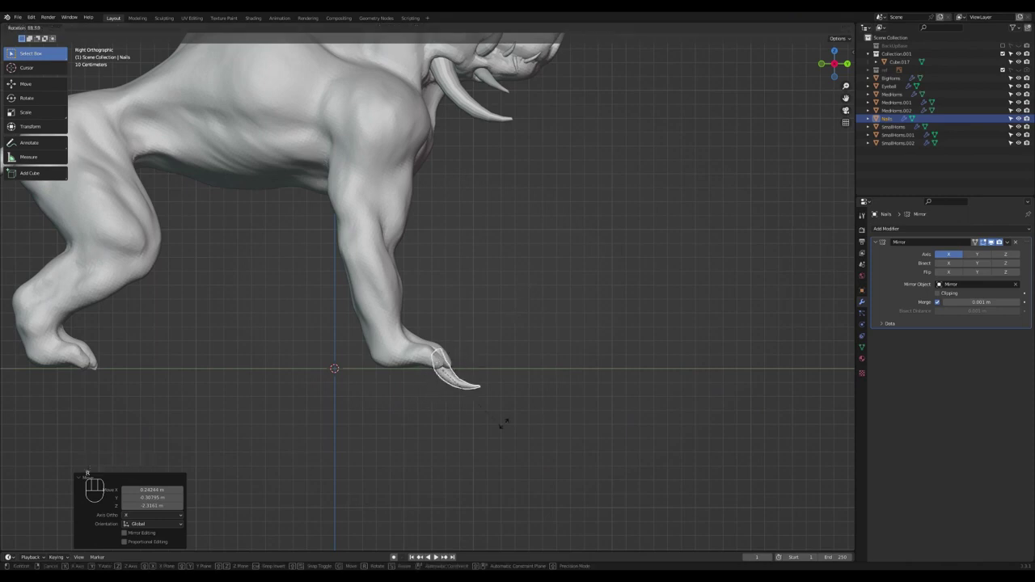
click(542, 351)
alt+middle_drag(494, 376, 395, 371)
key(r)
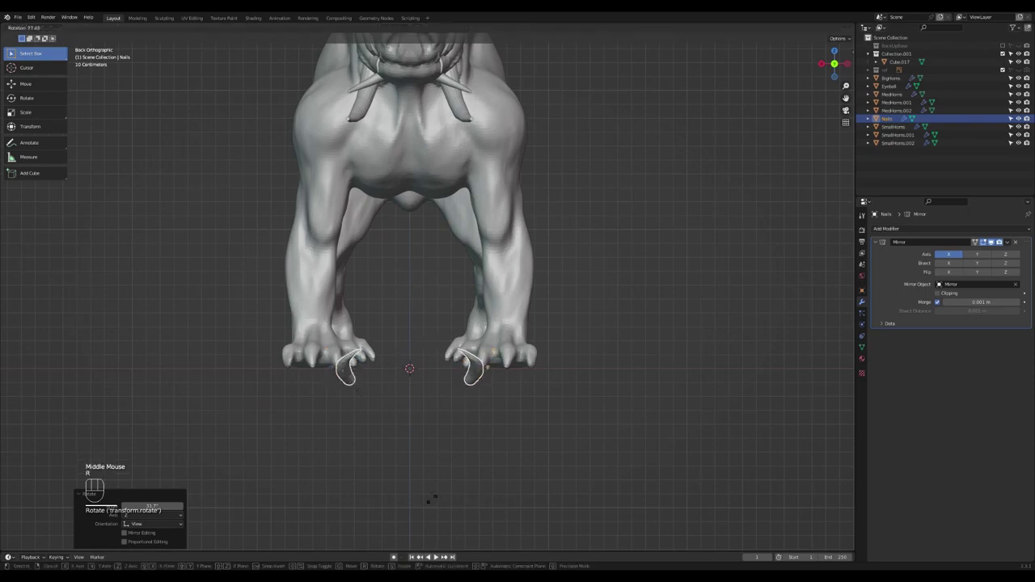
click(271, 486)
middle_drag(387, 385, 352, 302)
key(r)
click(381, 387)
key(r)
click(368, 401)
Scale the Nails object down to claw size and move it onto the outermost toe of the front foot
key(s)
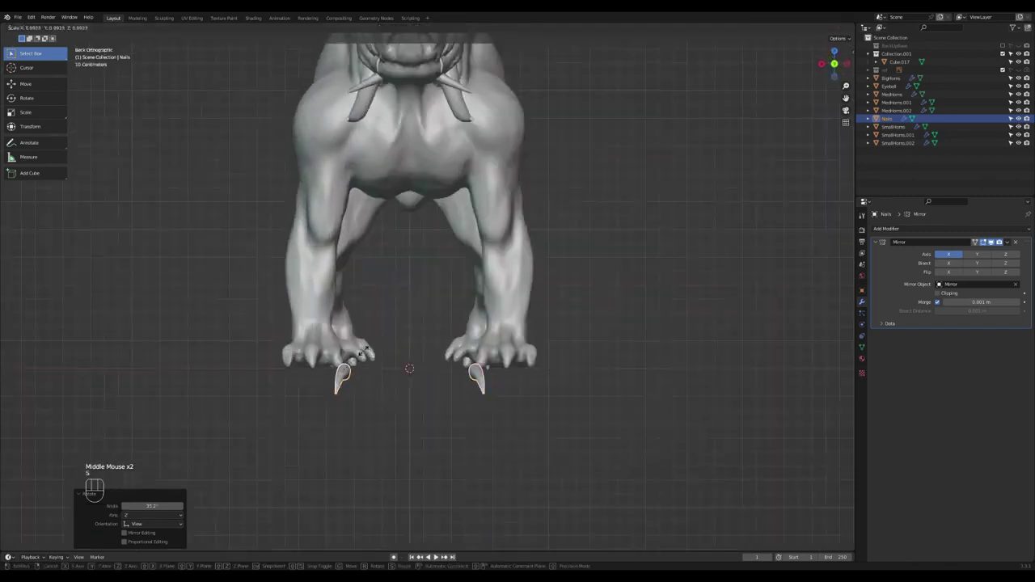
click(353, 361)
key(g)
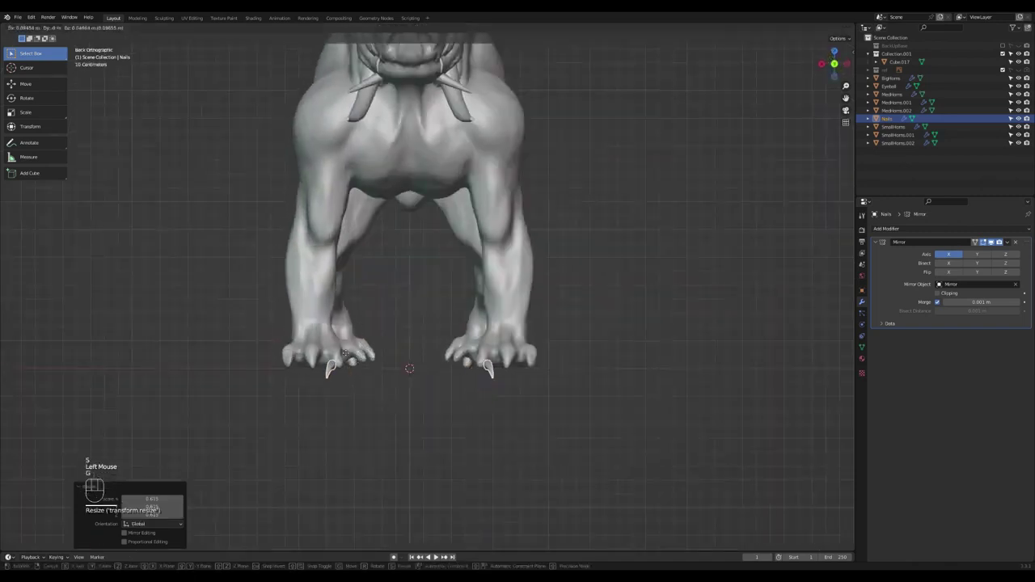
click(305, 349)
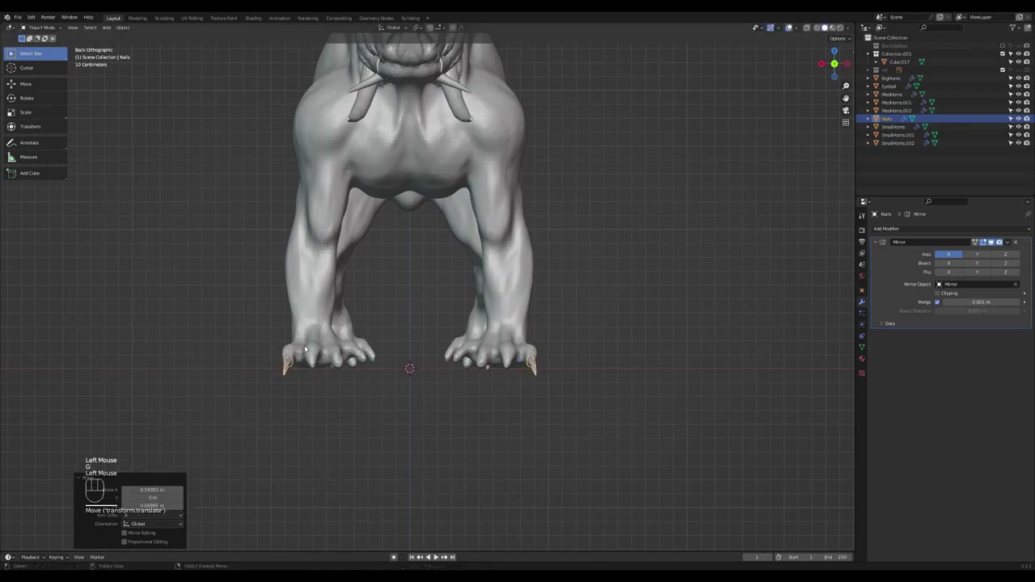
Scale the outer toe claw by 0.880 and rotate it about 13.7° in the right orthographic view to follow the toe
middle_drag(323, 356, 397, 337)
scroll(397, 338, up, 2)
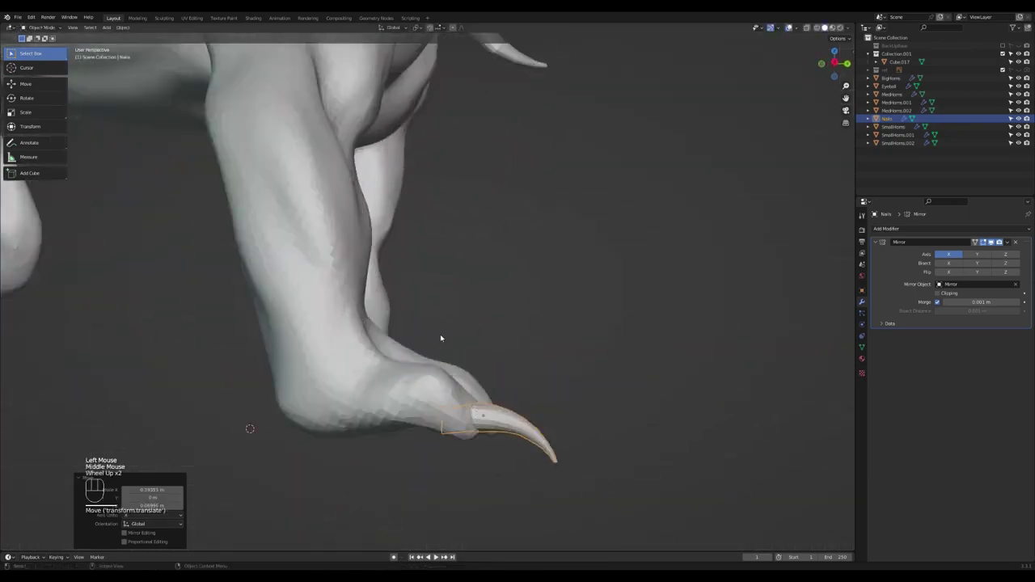
middle_drag(493, 415, 461, 324)
key(s)
click(348, 478)
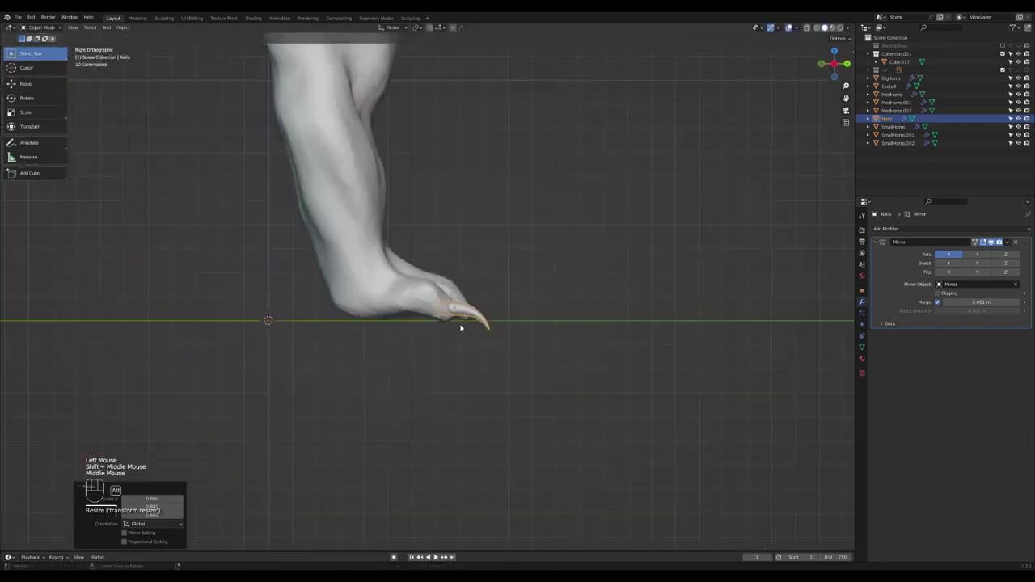
key(r)
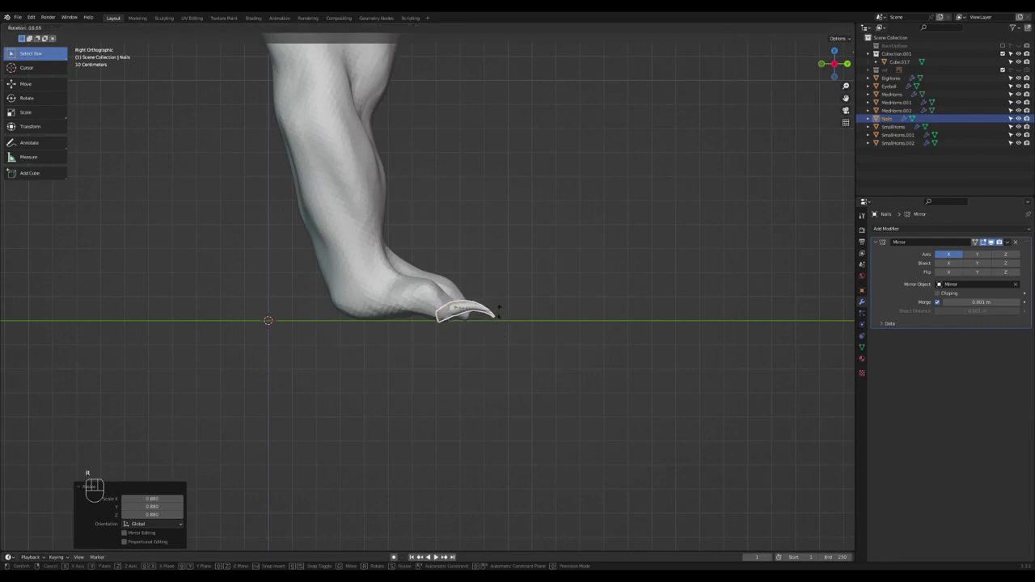
click(506, 305)
Nudge the outer claw onto its toe tip and turn it to line up with the toe's direction
middle_drag(518, 300, 453, 330)
middle_drag(255, 385, 268, 413)
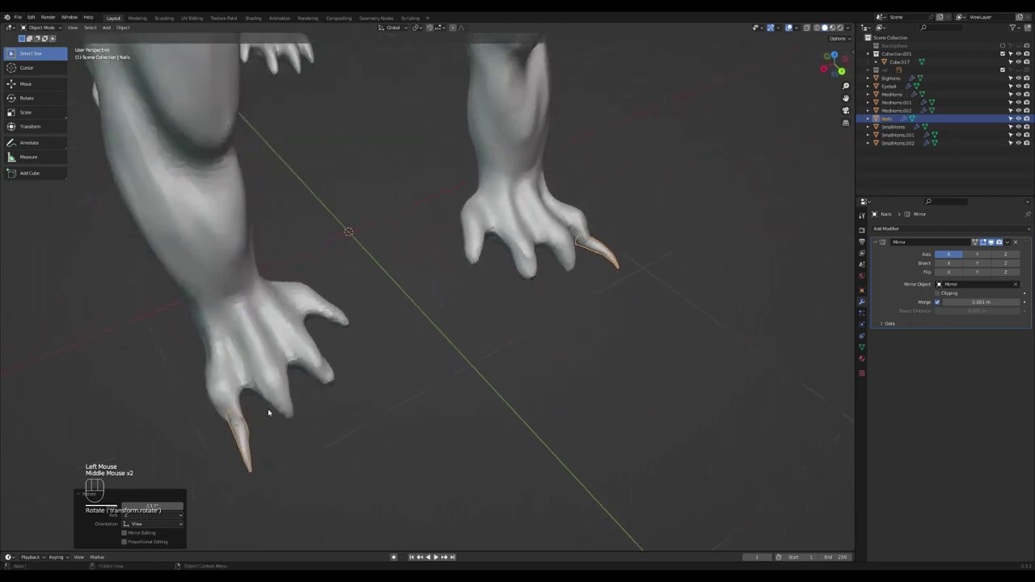
key(g)
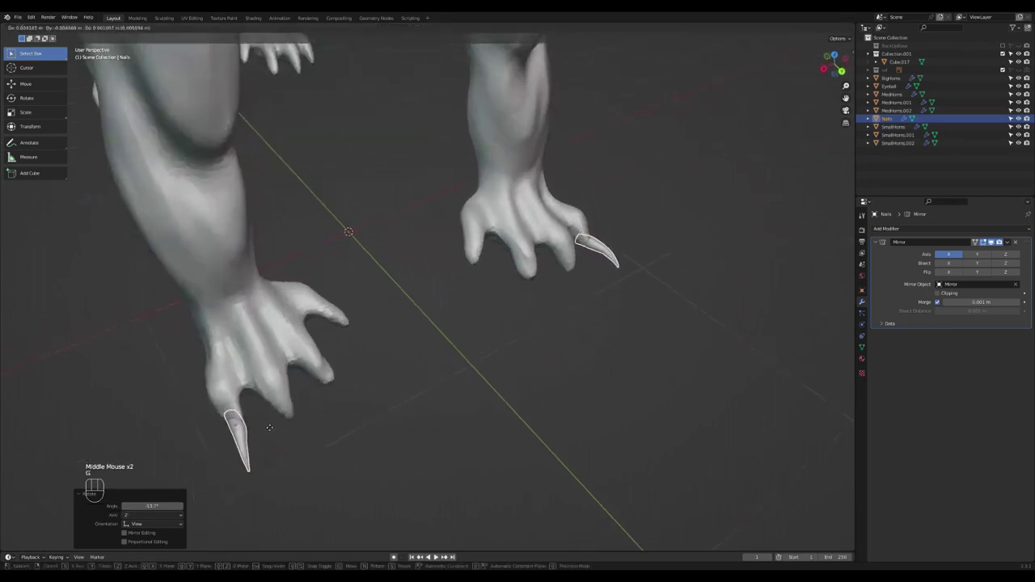
click(265, 390)
middle_drag(265, 390, 243, 390)
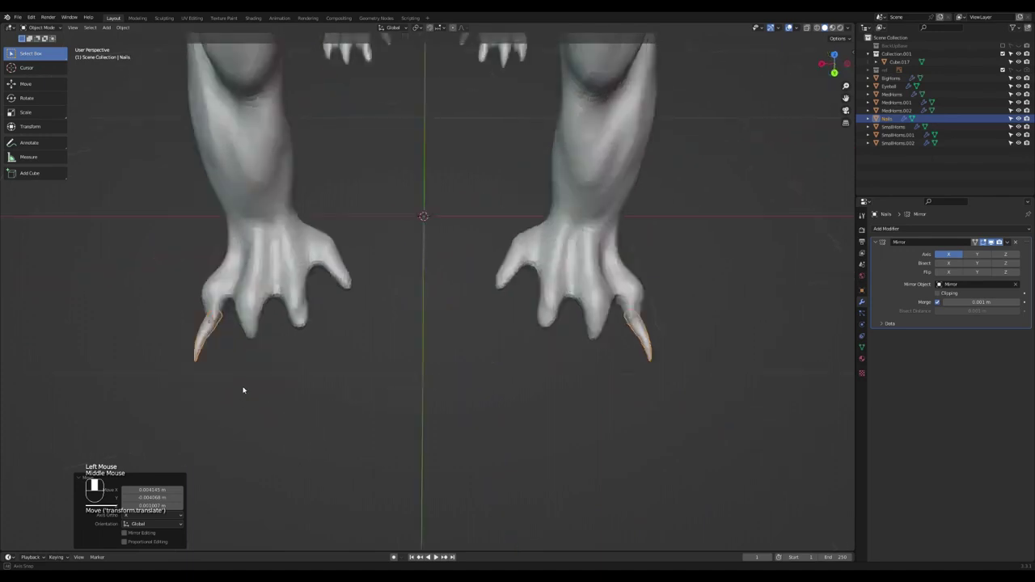
key(r)
click(238, 329)
Duplicate the outer claw onto the second toe, raise it to meet the toe tip, and adjust its rotation slightly
middle_drag(238, 328, 260, 318)
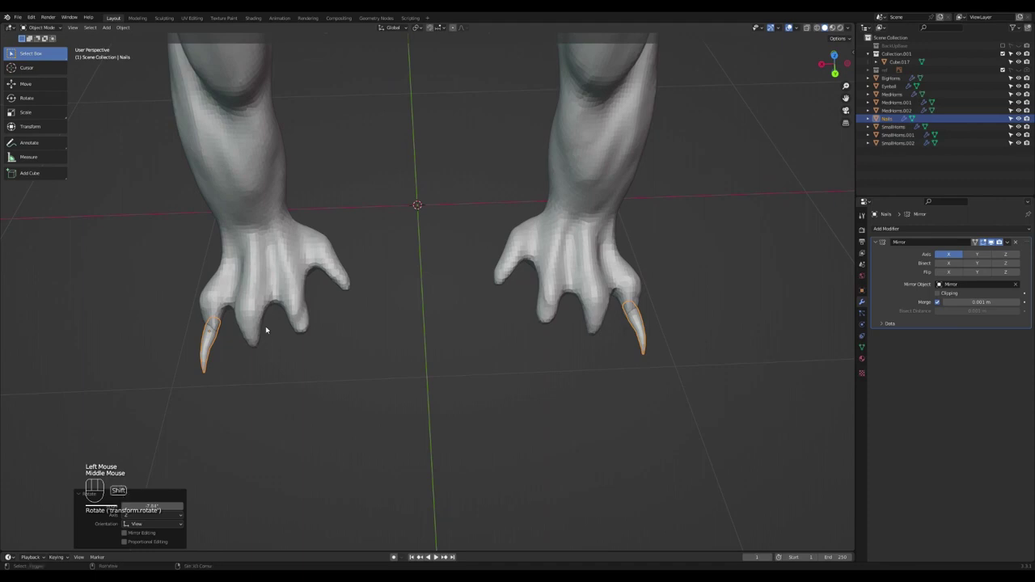
key(shift+d)
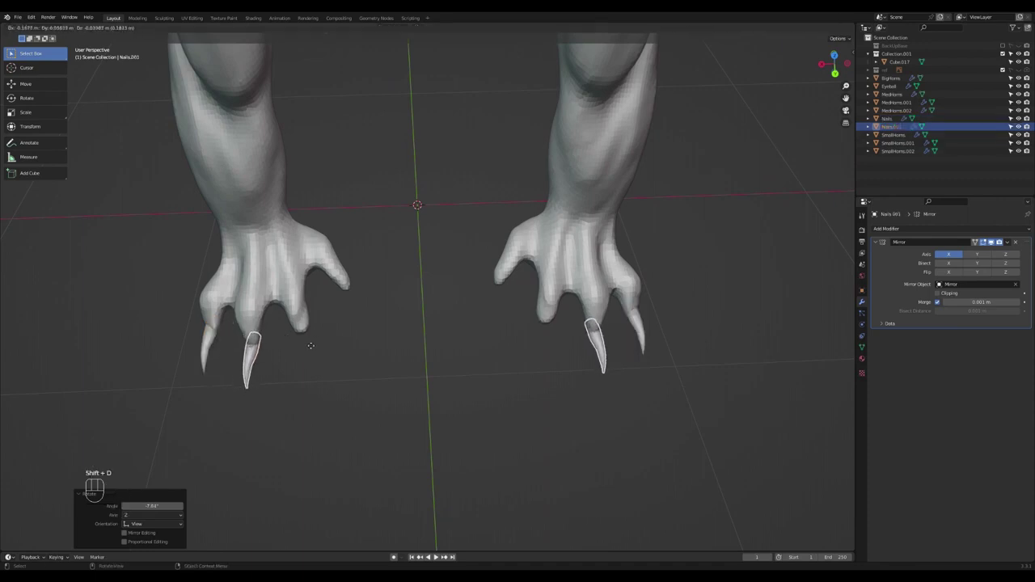
click(313, 340)
middle_drag(313, 341, 350, 292)
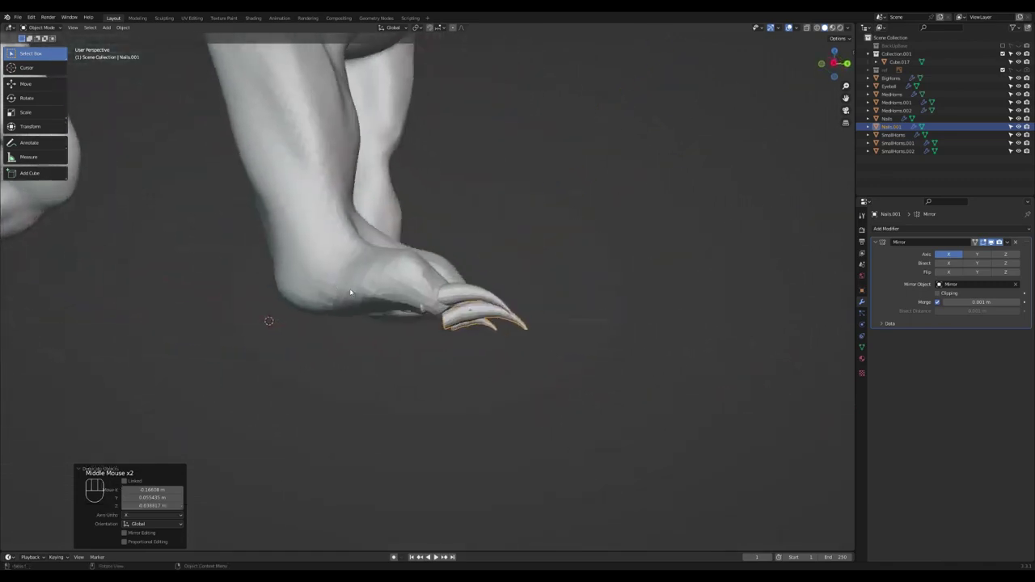
key(g)
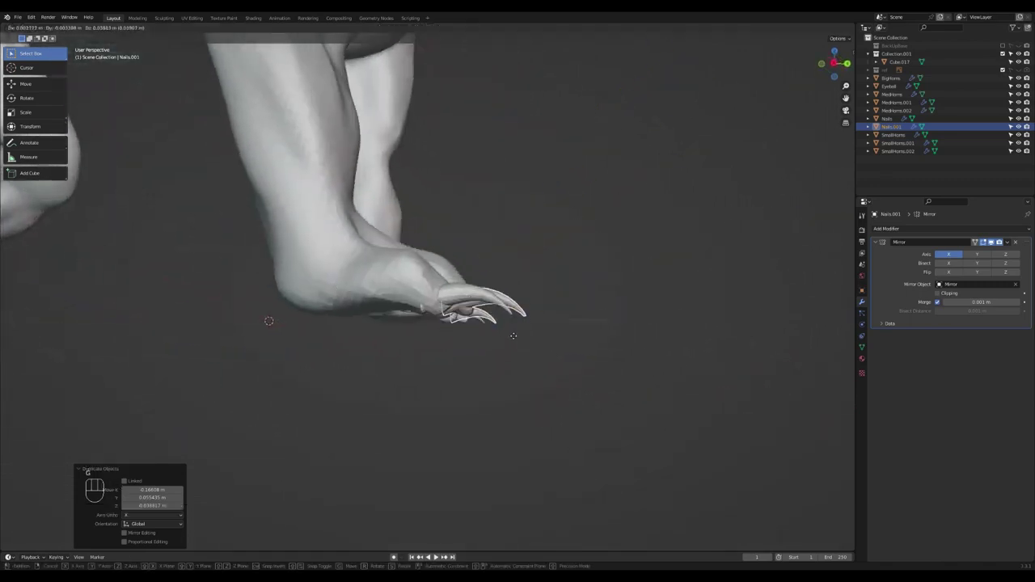
click(510, 334)
alt+middle_drag(510, 334, 429, 318)
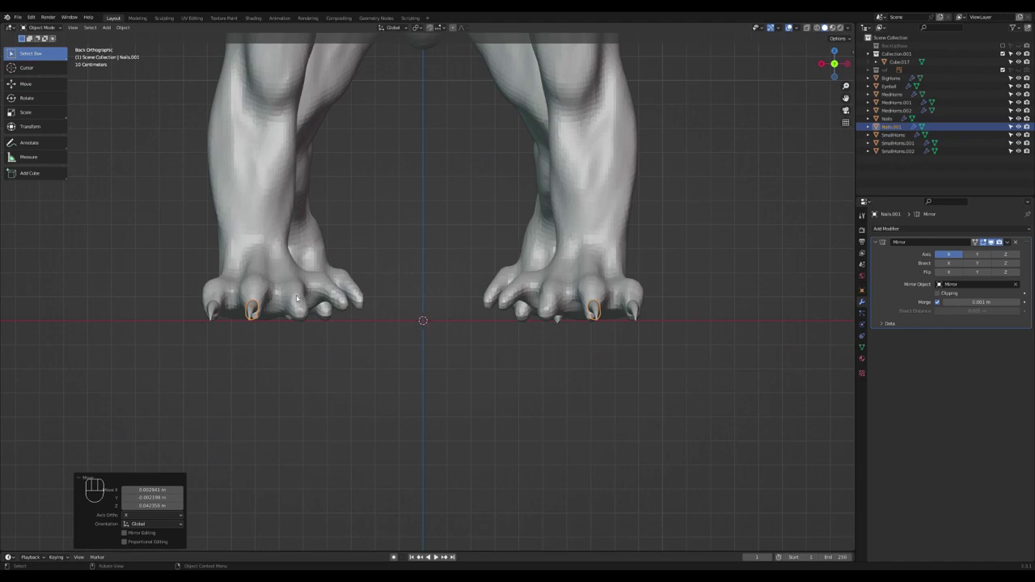
key(r)
click(315, 293)
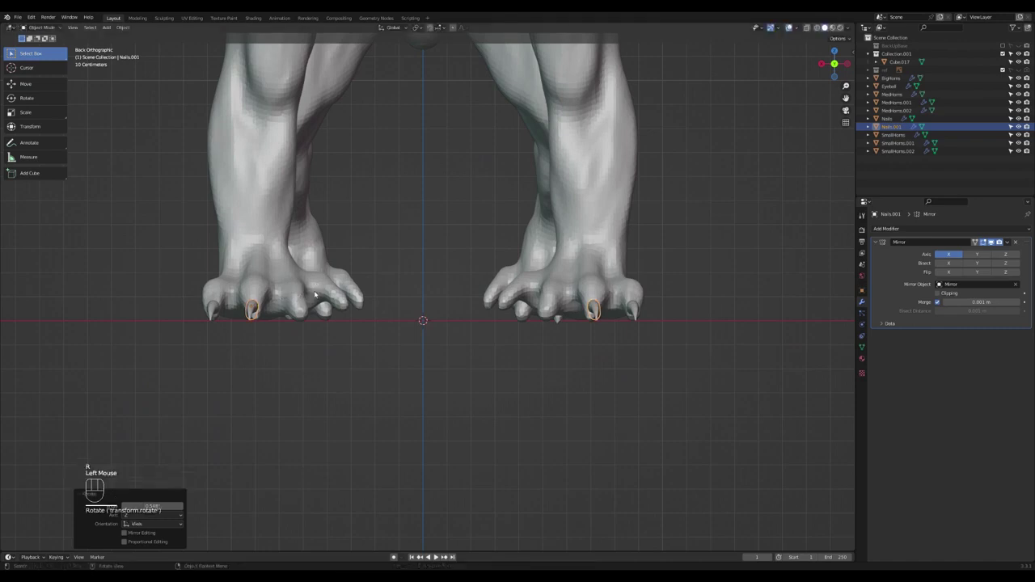
Duplicate the second toe's claw onto the third toe, rotate it slightly inward, and shift it against the toe tip
key(shift+d)
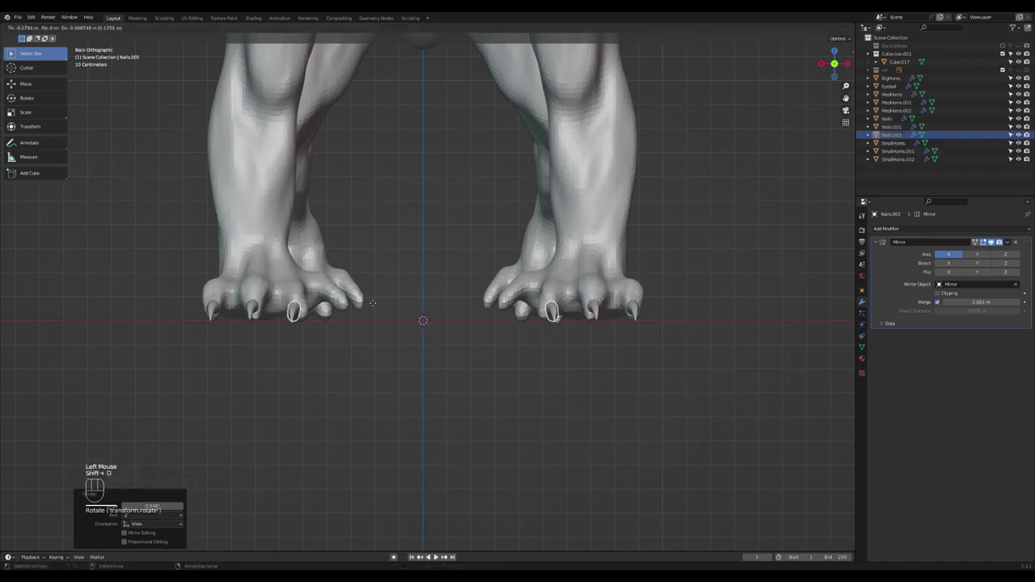
click(368, 301)
middle_drag(368, 301, 413, 360)
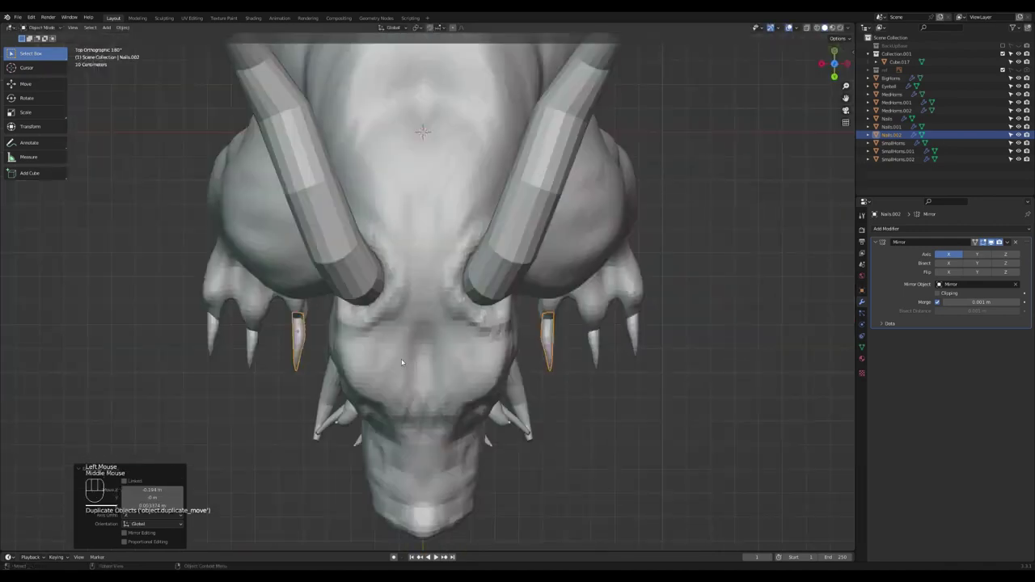
key(r)
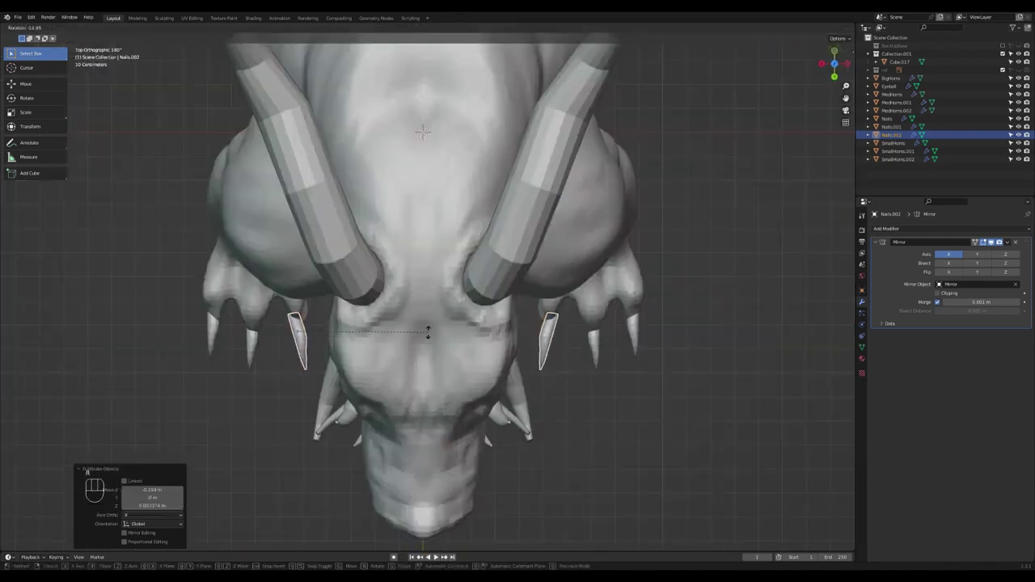
click(429, 335)
key(g)
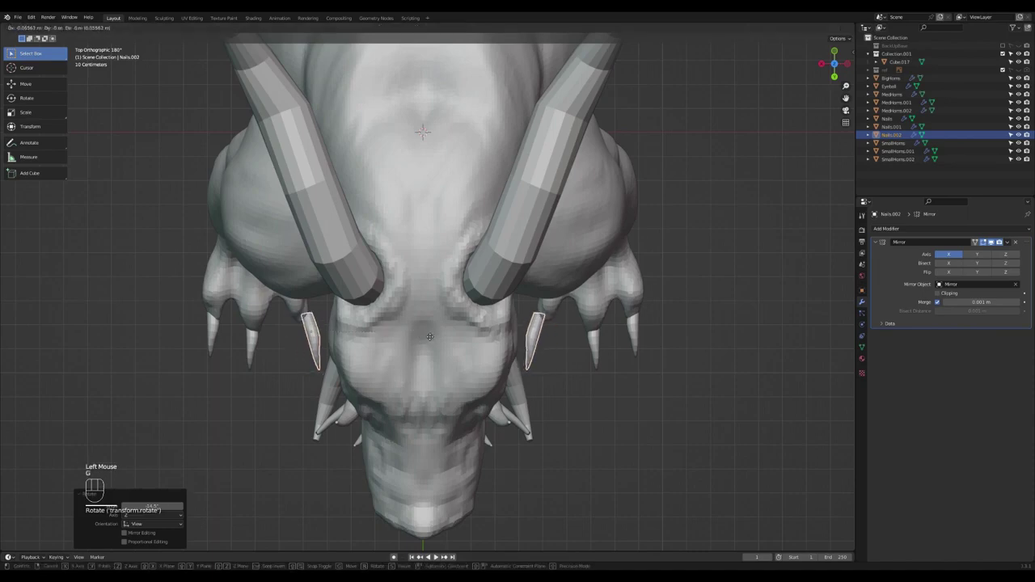
click(419, 335)
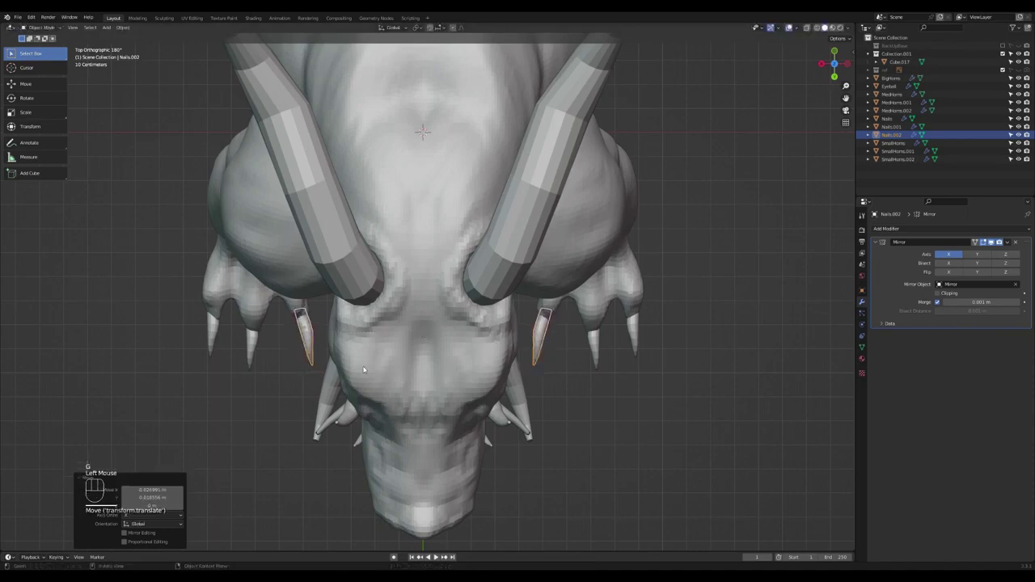
Duplicate the third toe's claw onto the innermost toe and scale the copy by 0.732
middle_drag(420, 334, 437, 278)
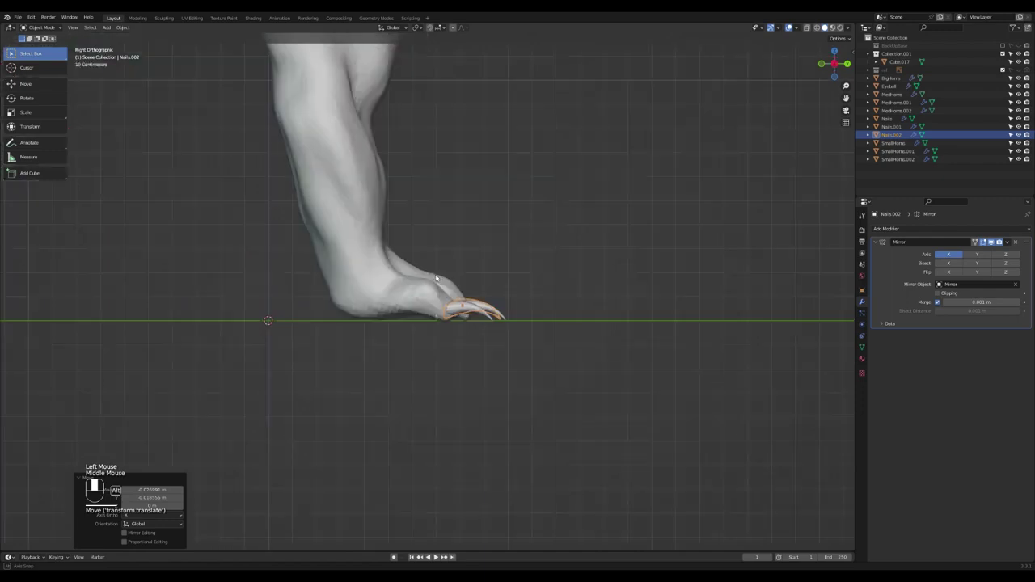
scroll(491, 309, down, 2)
middle_drag(491, 309, 347, 333)
scroll(347, 296, up, 2)
key(shift+d)
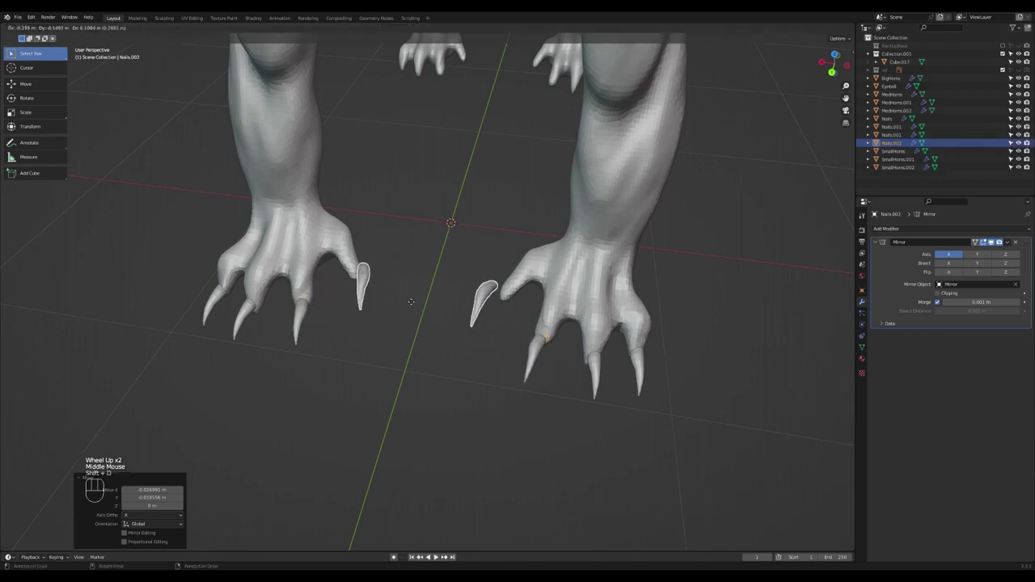
click(397, 305)
key(s)
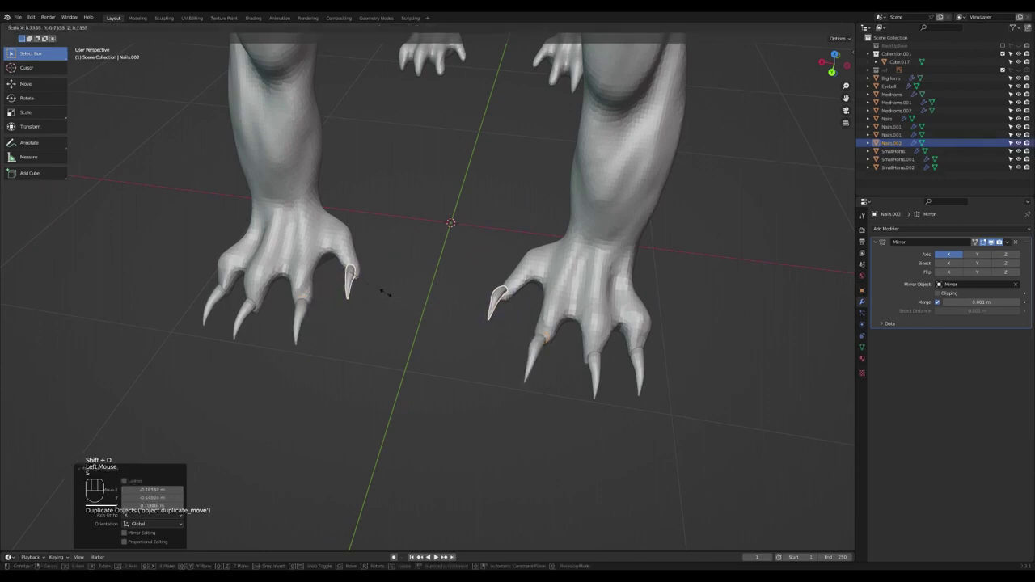
click(385, 293)
Move the innermost claw onto its toe tip and scale it down a little more to fit the toe
middle_drag(413, 289, 450, 232)
key(g)
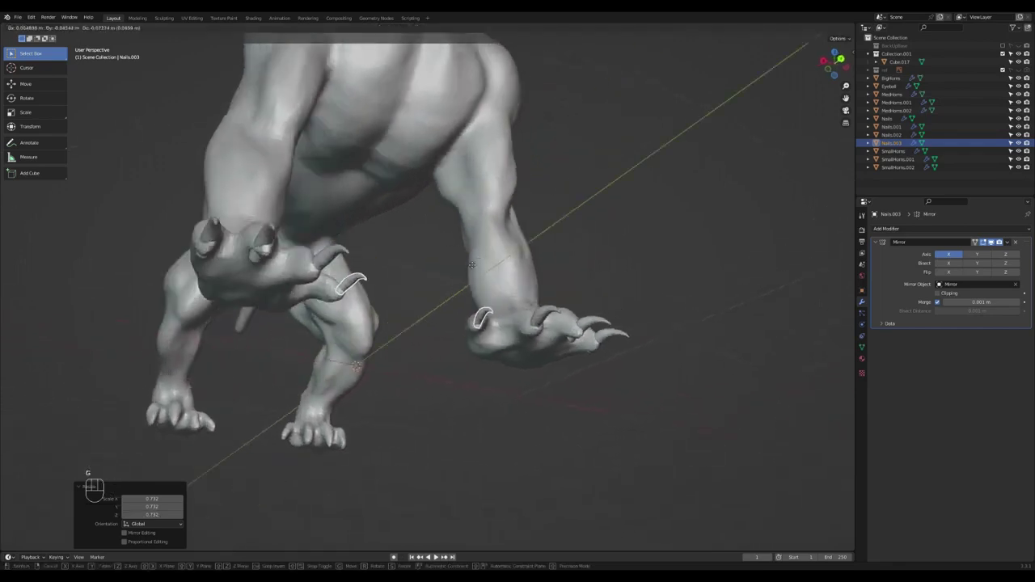
click(477, 258)
middle_drag(477, 258, 491, 300)
key(s)
click(485, 303)
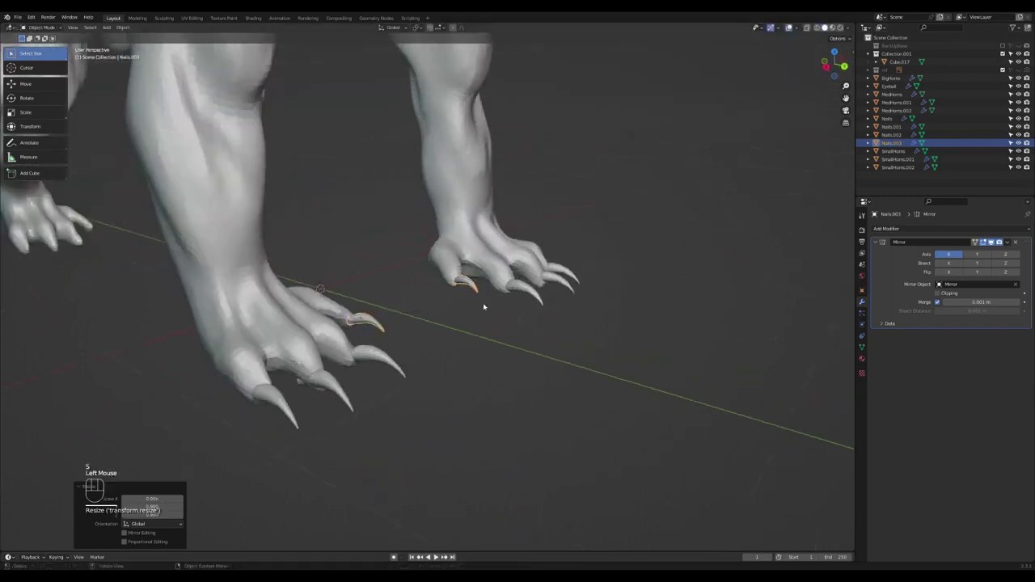
key(g)
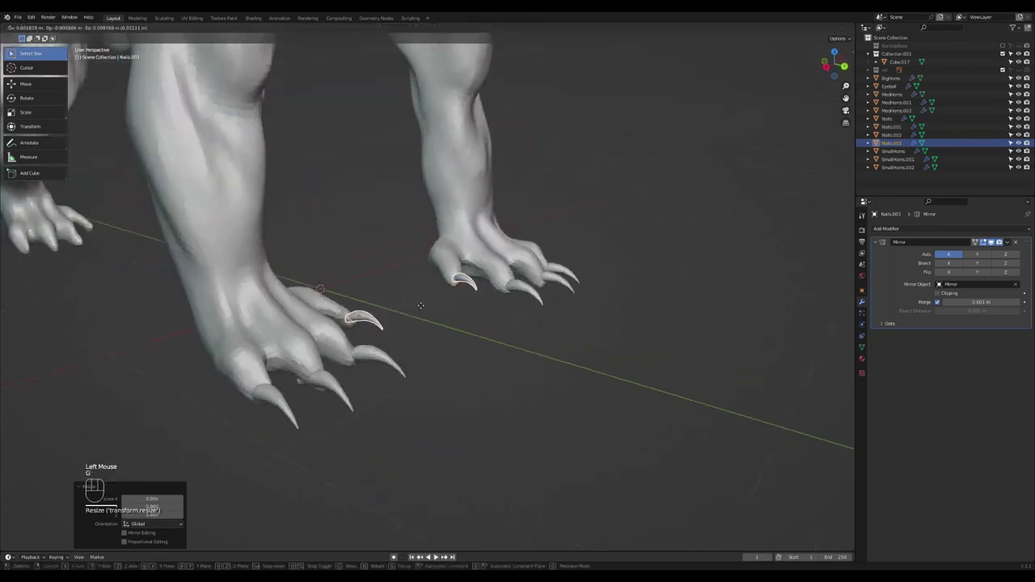
click(419, 305)
Rotate the innermost claw to follow its toe's direction and nudge it into place
scroll(430, 296, down, 2)
middle_drag(429, 296, 487, 306)
key(r)
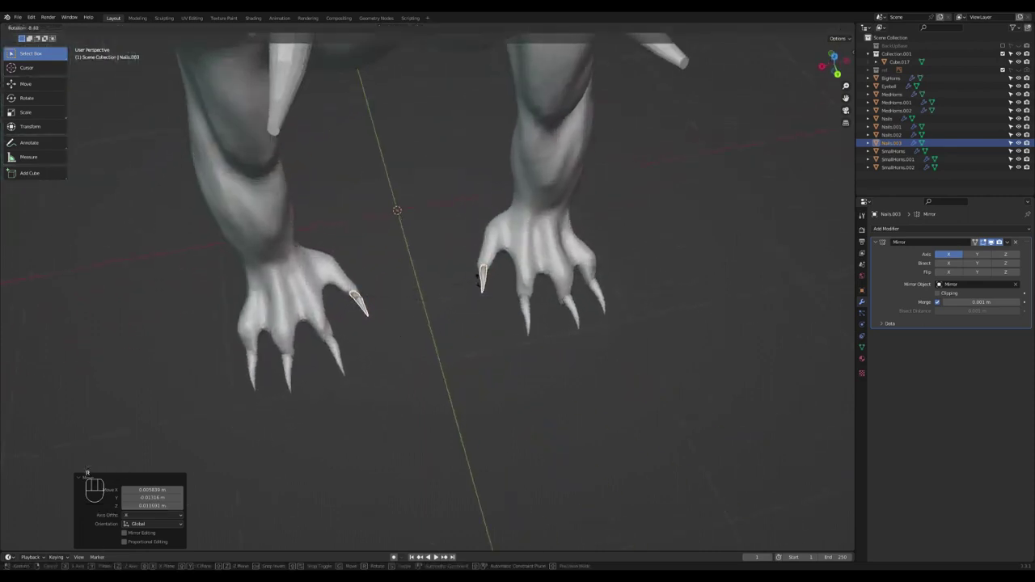
click(343, 293)
key(g)
click(397, 296)
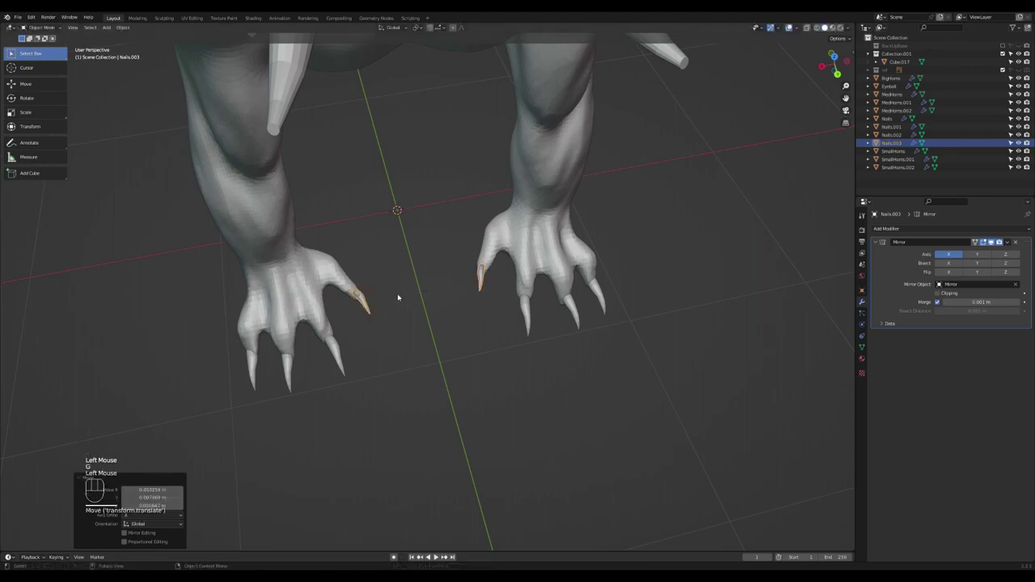
Select Nails, Nails.001, Nails.002 and Nails.003 and join them into a single object
scroll(397, 296, down, 3)
middle_drag(398, 296, 625, 194)
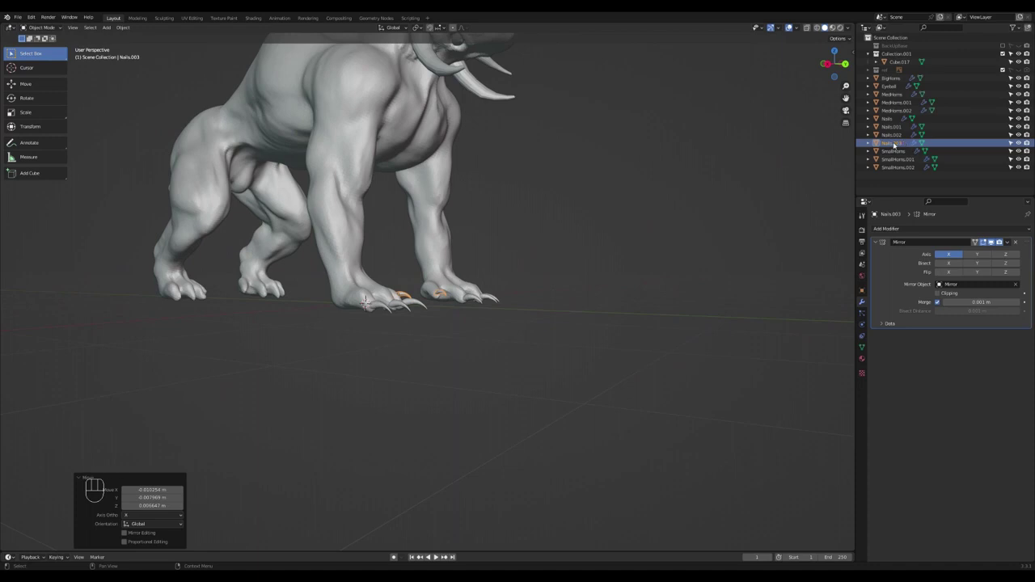
shift+click(895, 123)
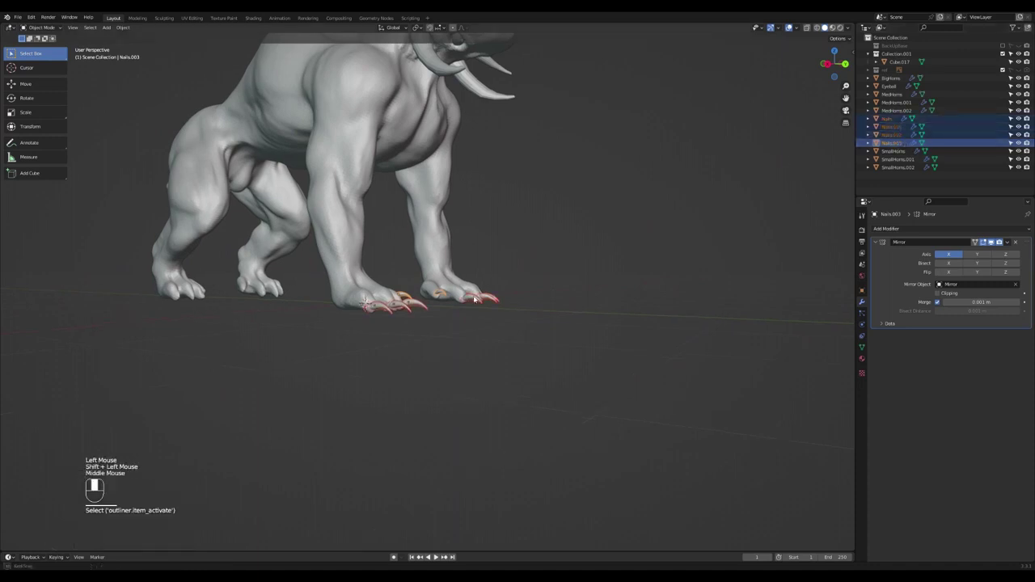
middle_drag(453, 315, 491, 302)
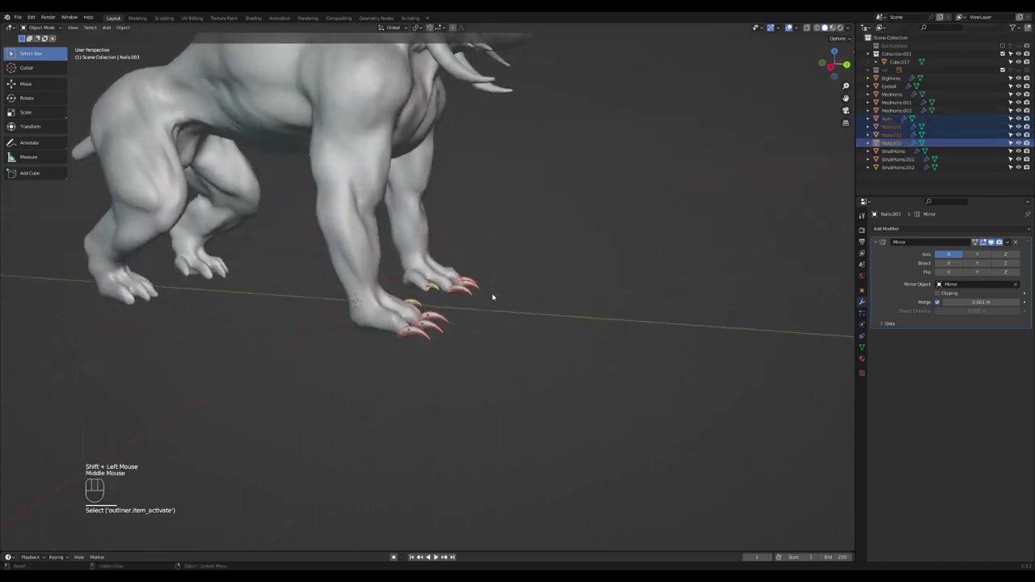
key(ctrl+j)
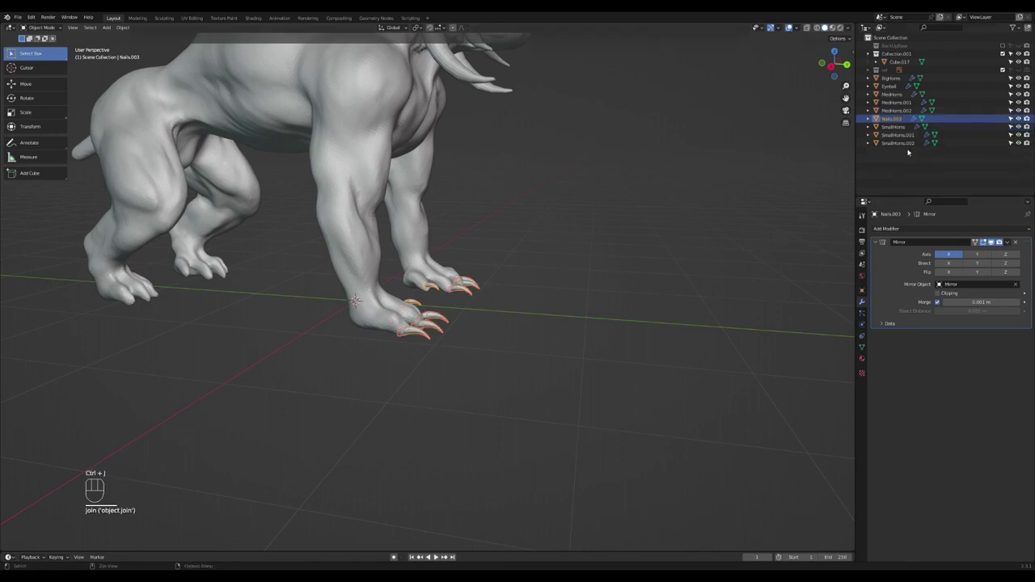
Rename the joined claws FrontNails and duplicate them back toward the hind feet
double_click(892, 118)
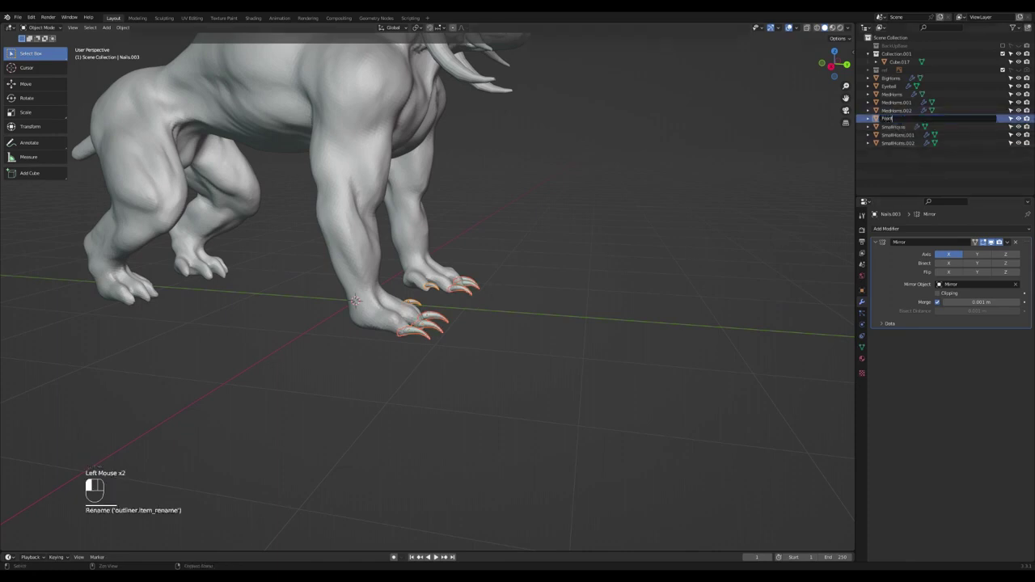
key(Return)
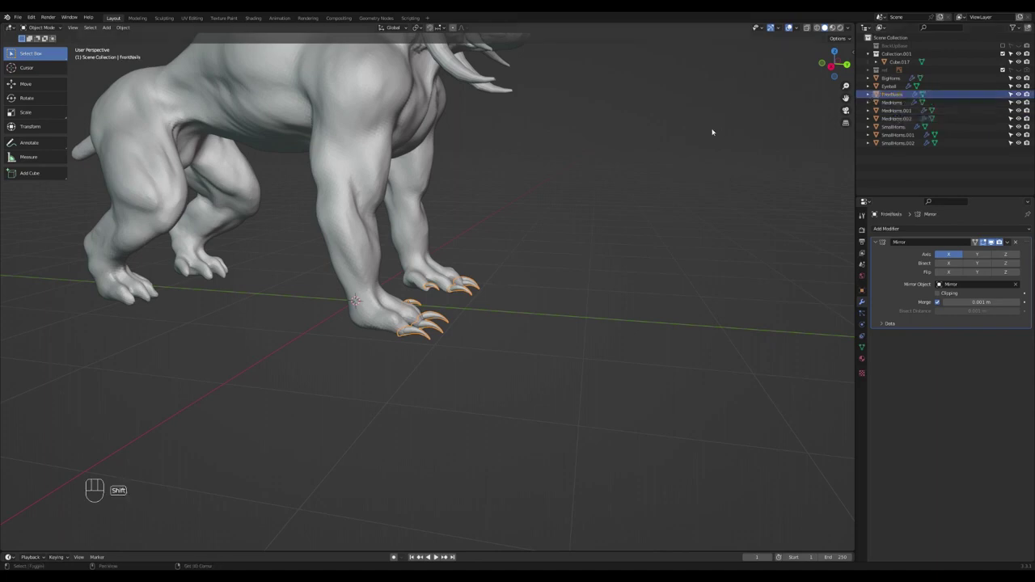
key(shift+d)
click(449, 107)
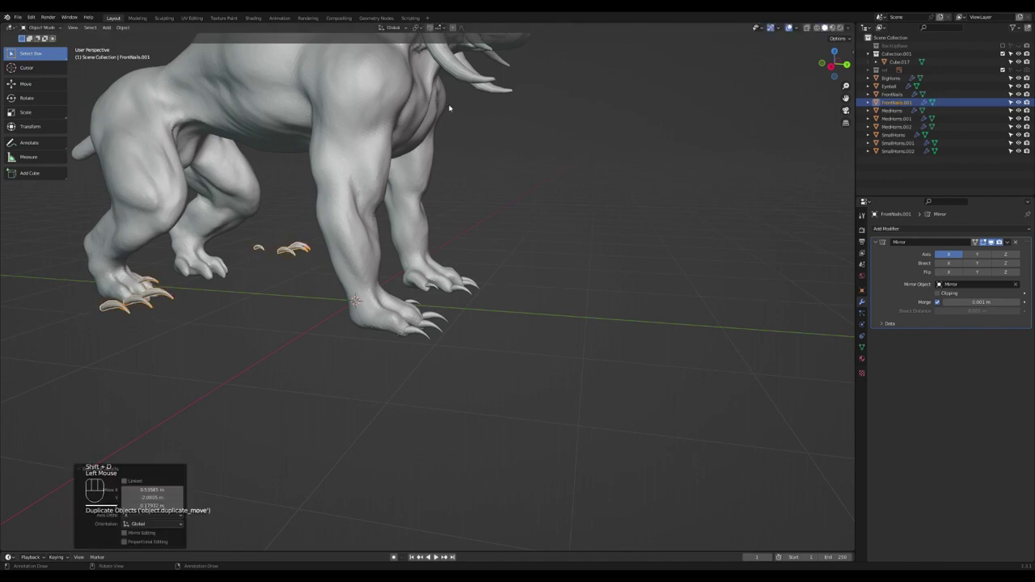
Position the duplicated claws over the hind feet by aligning them in the side view and the back view
alt+middle_drag(466, 246, 492, 237)
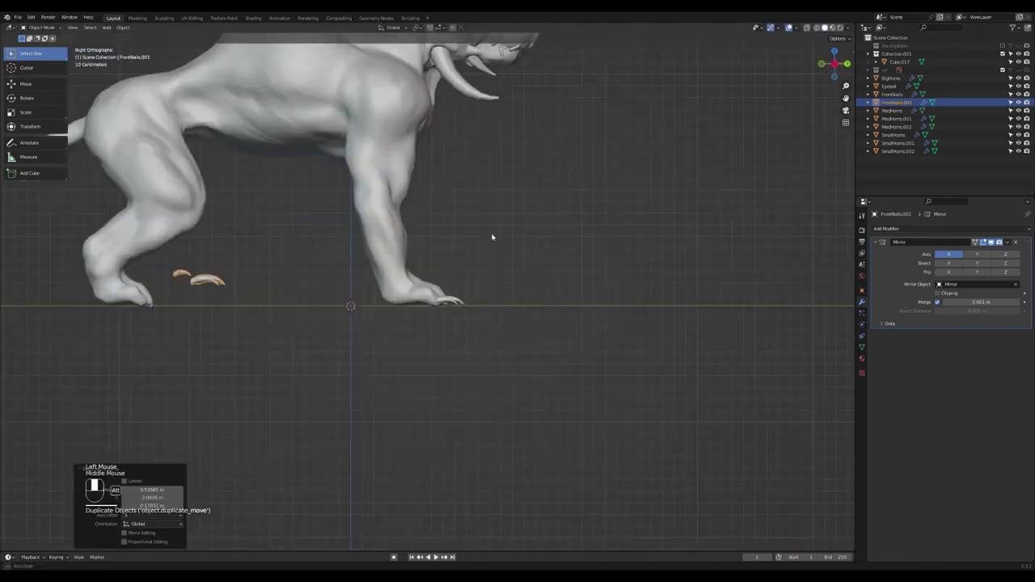
key(g)
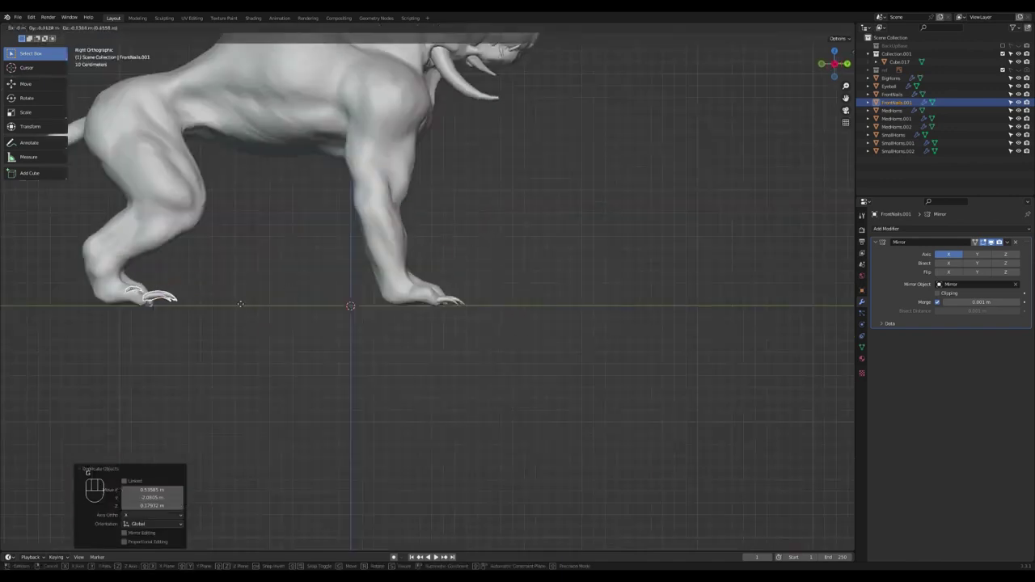
click(241, 304)
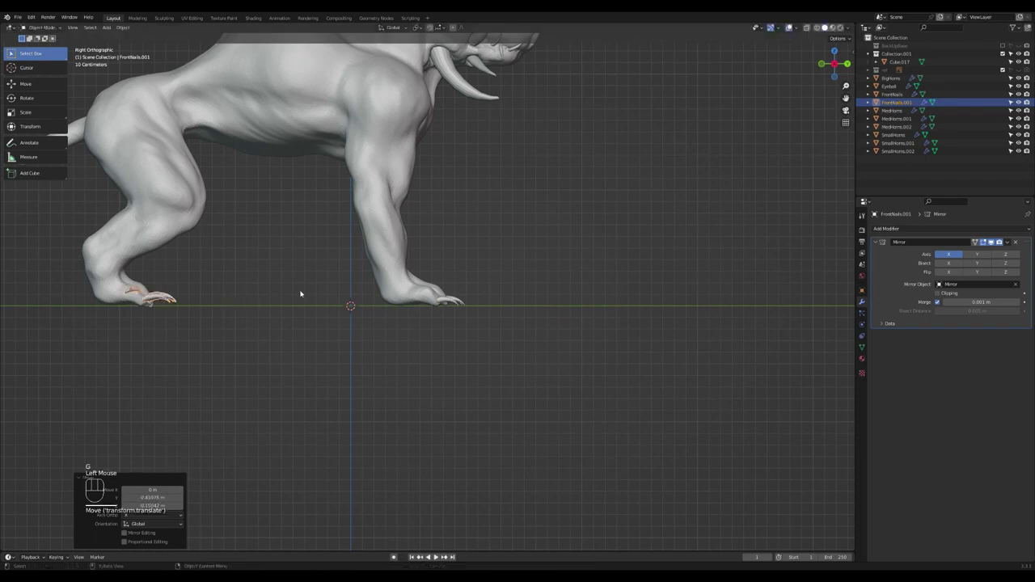
alt+middle_drag(300, 294, 221, 295)
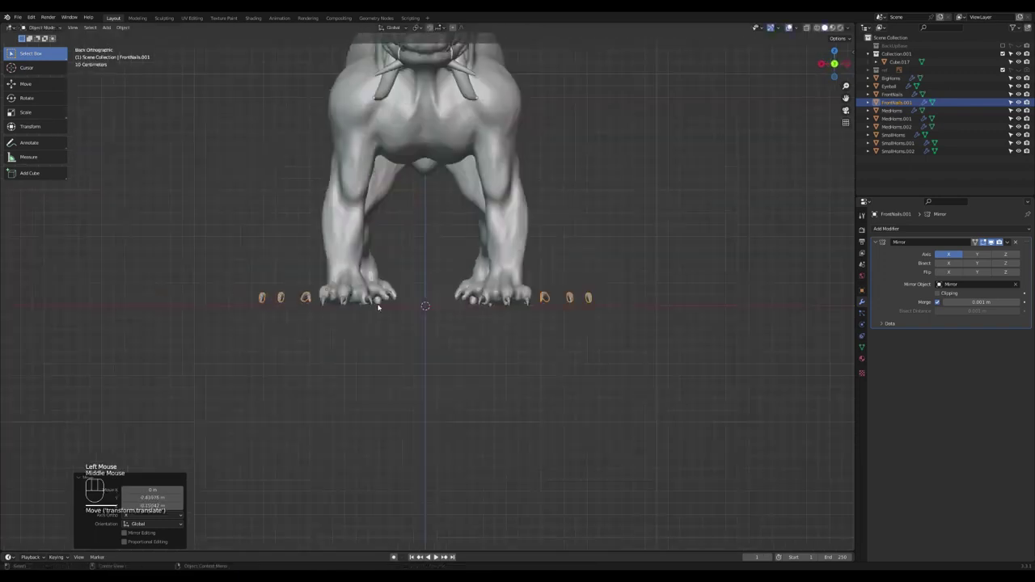
key(g)
click(451, 311)
Move the duplicated claw set closer to the hind toes and scale it by 0.832
middle_drag(451, 311, 552, 294)
middle_drag(363, 325, 350, 234)
scroll(631, 224, up, 2)
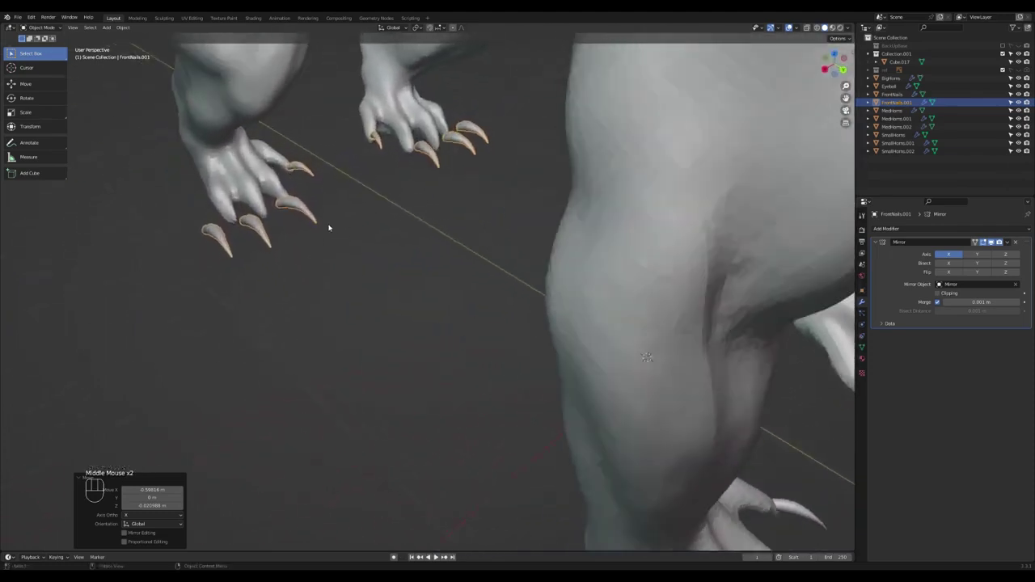
key(g)
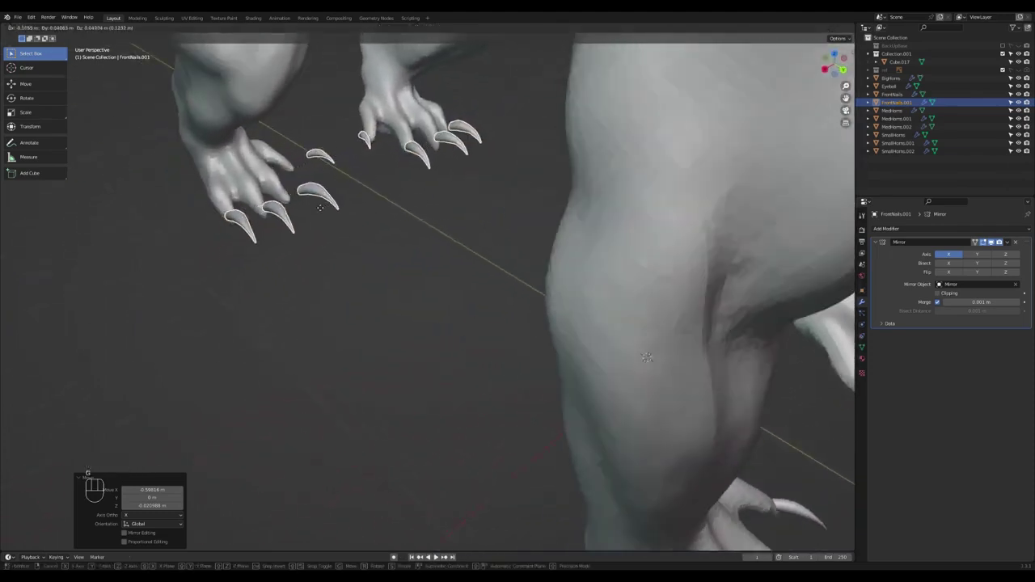
click(300, 212)
key(s)
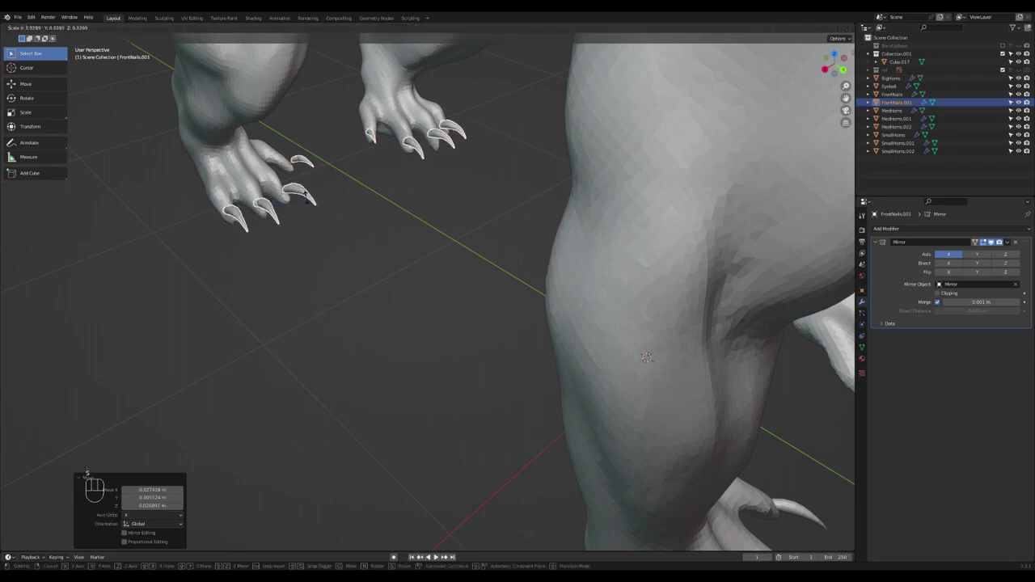
click(647, 356)
Lower the hind claws to the height of the toe tips in the side view
alt+middle_drag(647, 357, 447, 121)
scroll(413, 134, up, 3)
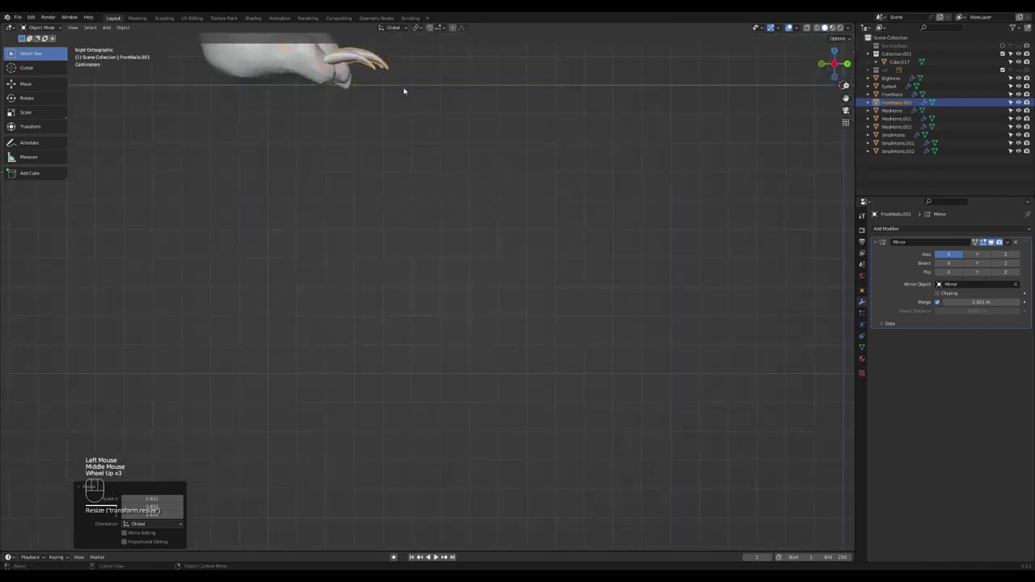
key(g)
click(408, 101)
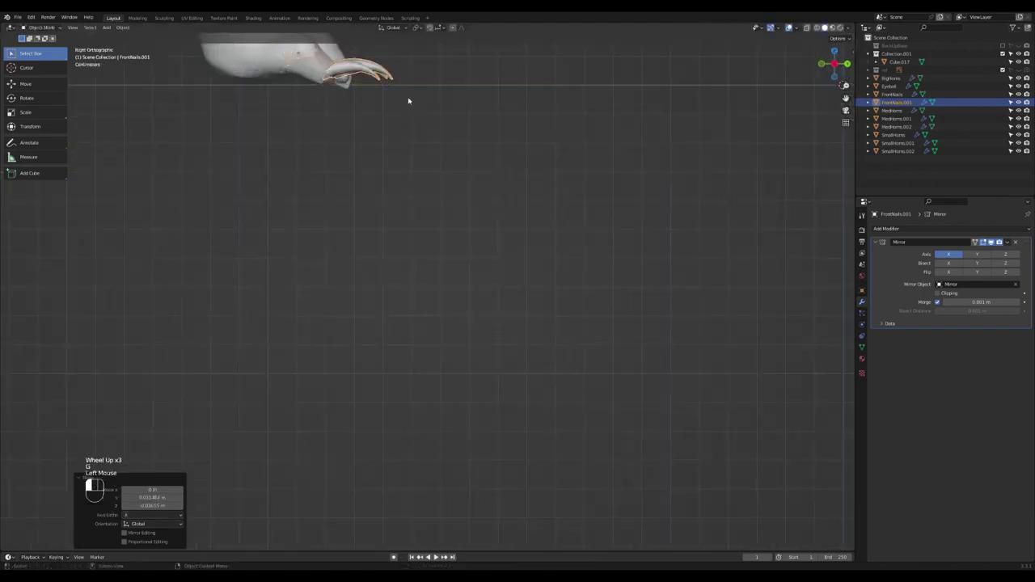
Rotate the hind claws slightly to follow the toe directions and move them back against the toes
middle_drag(408, 100, 332, 143)
middle_drag(300, 144, 215, 127)
scroll(216, 127, up, 2)
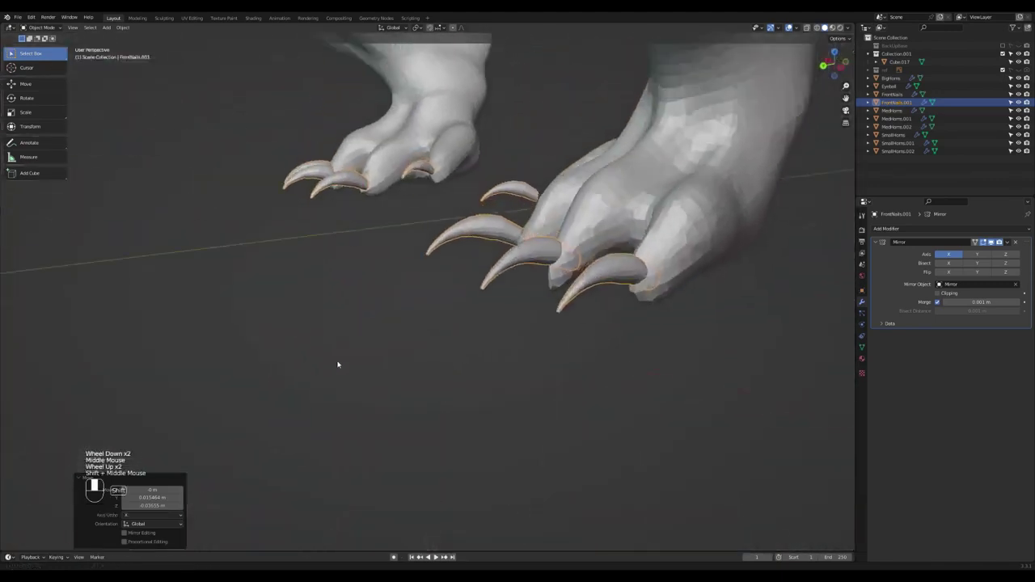
middle_drag(337, 364, 322, 293)
scroll(297, 232, up, 2)
key(r)
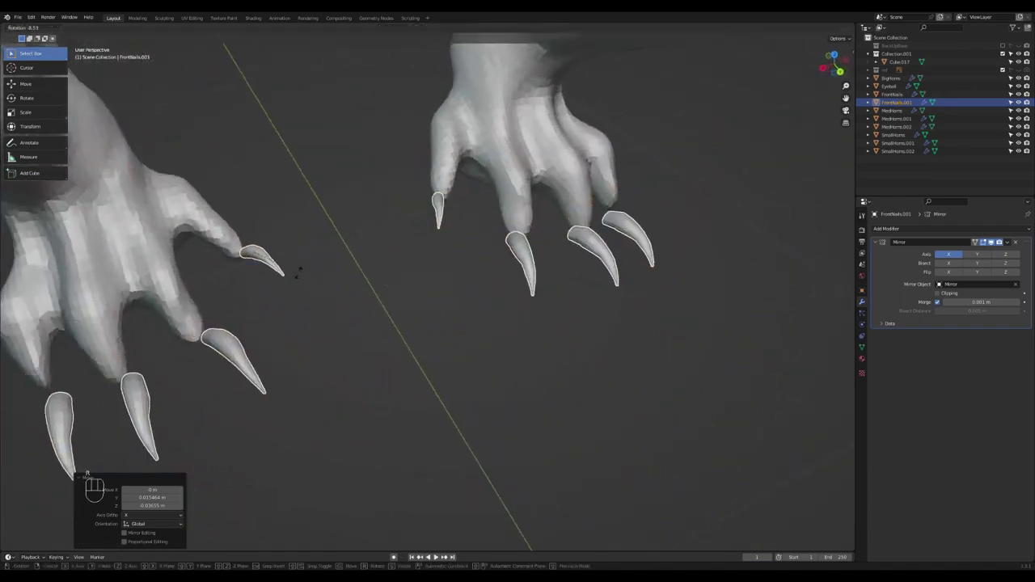
click(296, 289)
key(g)
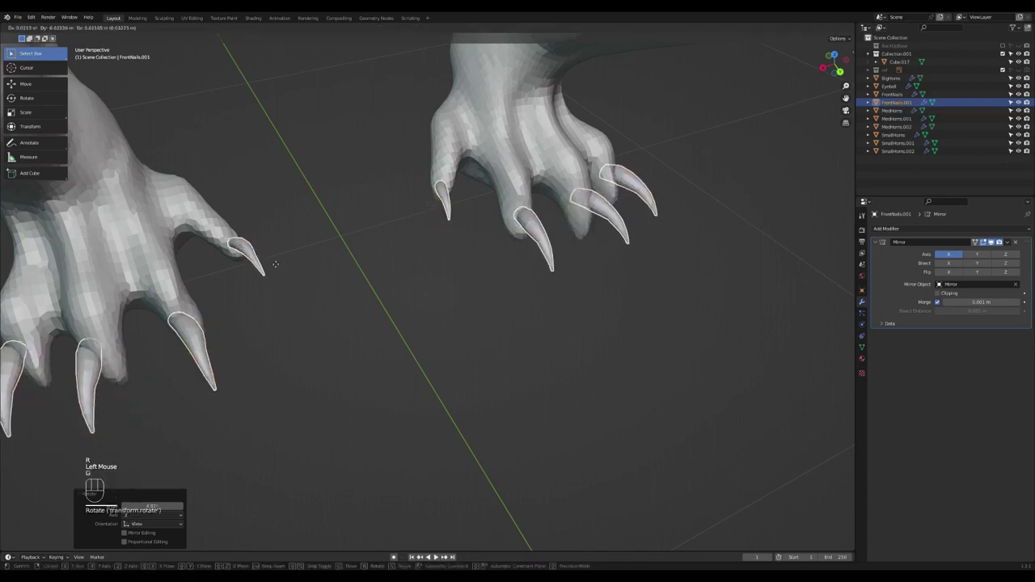
click(288, 273)
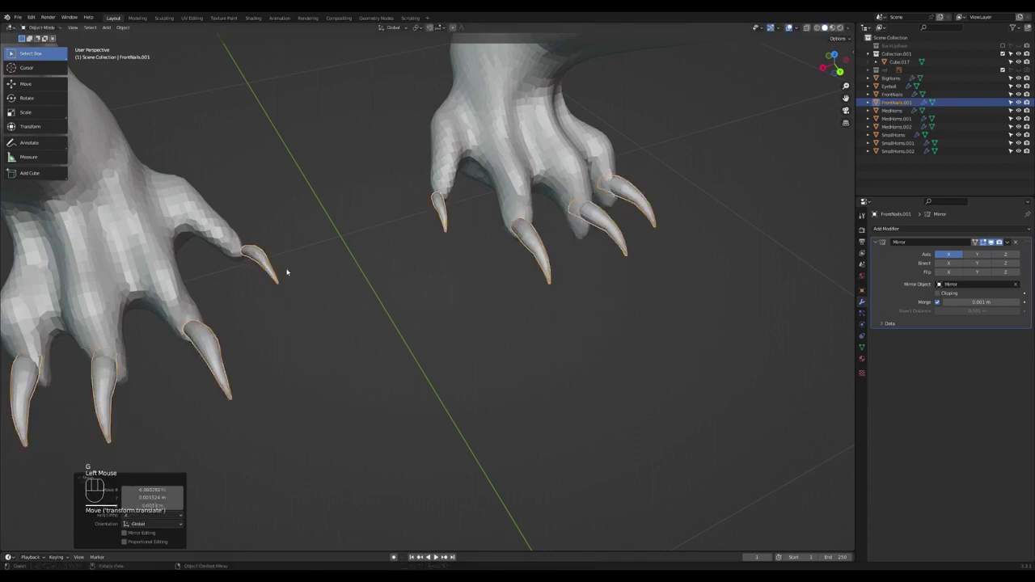
Rotate the hind claws slightly in the top view and push them back into the toe tips
alt+middle_drag(283, 297, 270, 350)
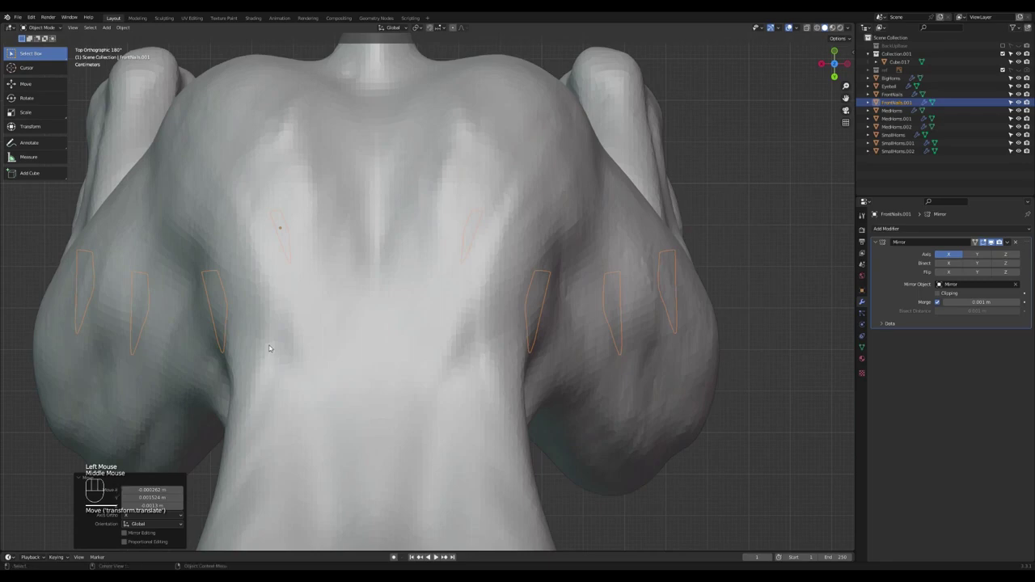
key(r)
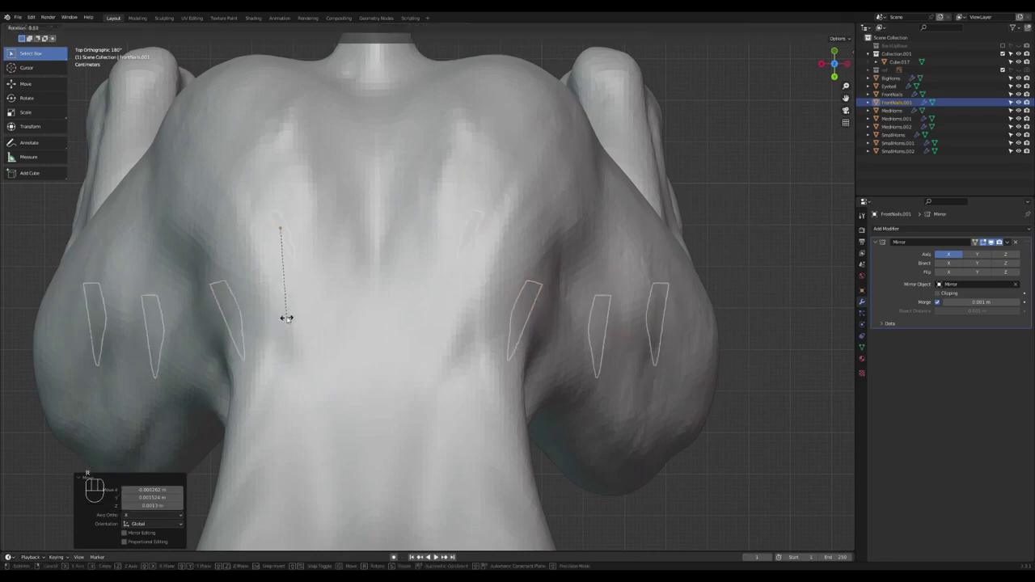
click(286, 318)
middle_drag(286, 317, 377, 358)
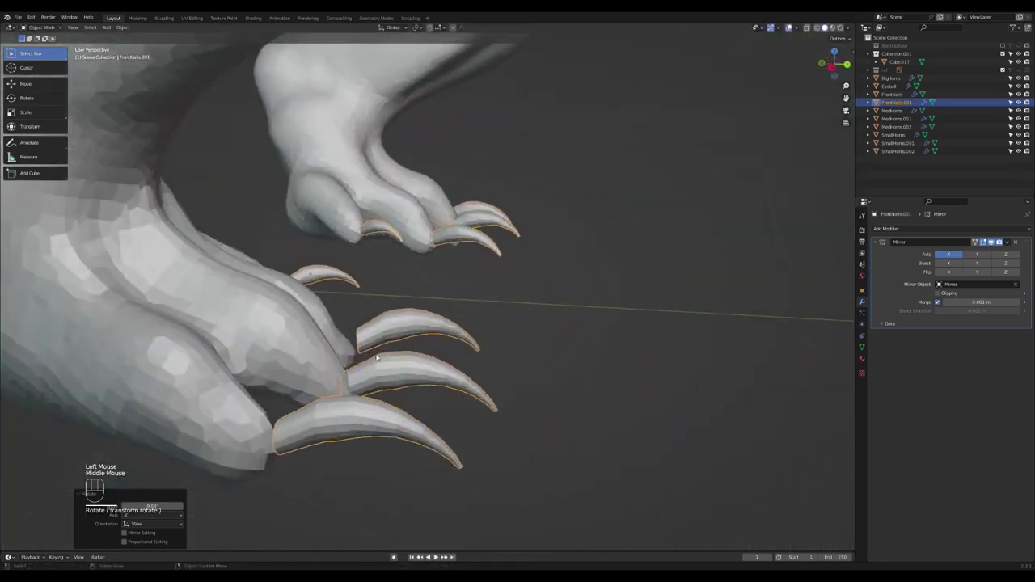
key(g)
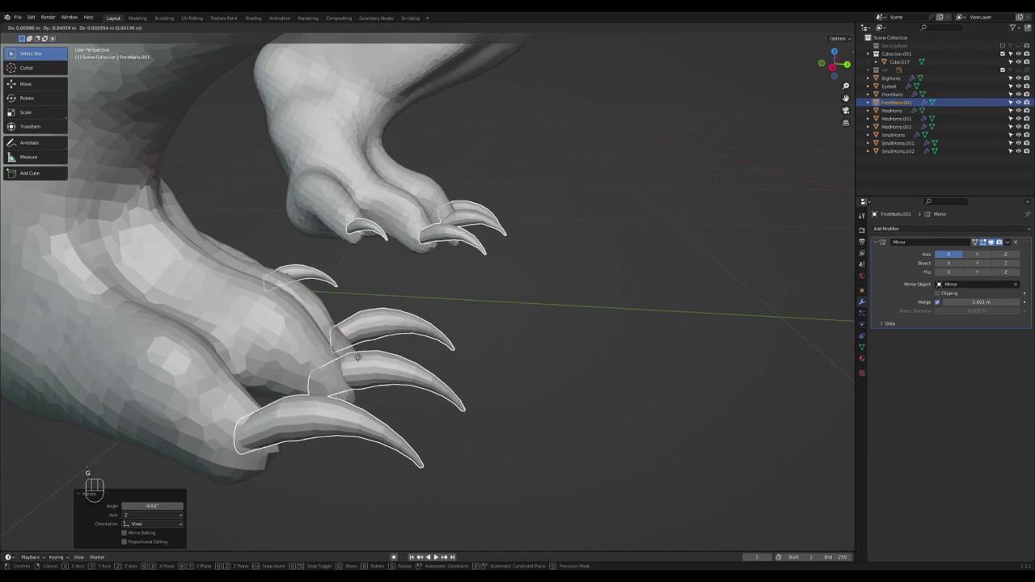
click(359, 356)
In Edit Mode, select the whole claw beside the hind foot's innermost claw and move it onto its toe tip
middle_drag(360, 356, 199, 213)
scroll(232, 240, down, 1)
key(Tab)
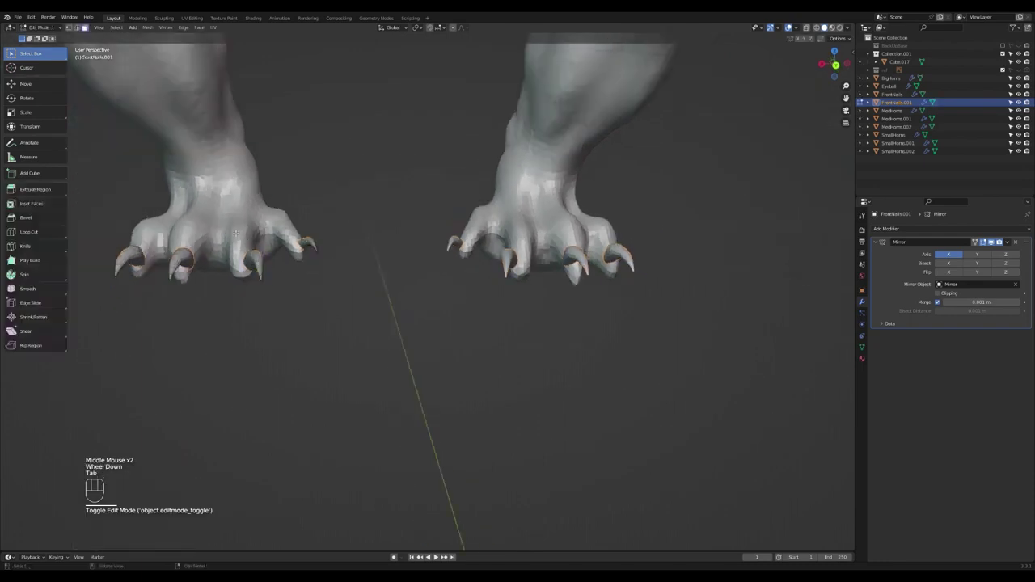
drag(229, 233, 304, 320)
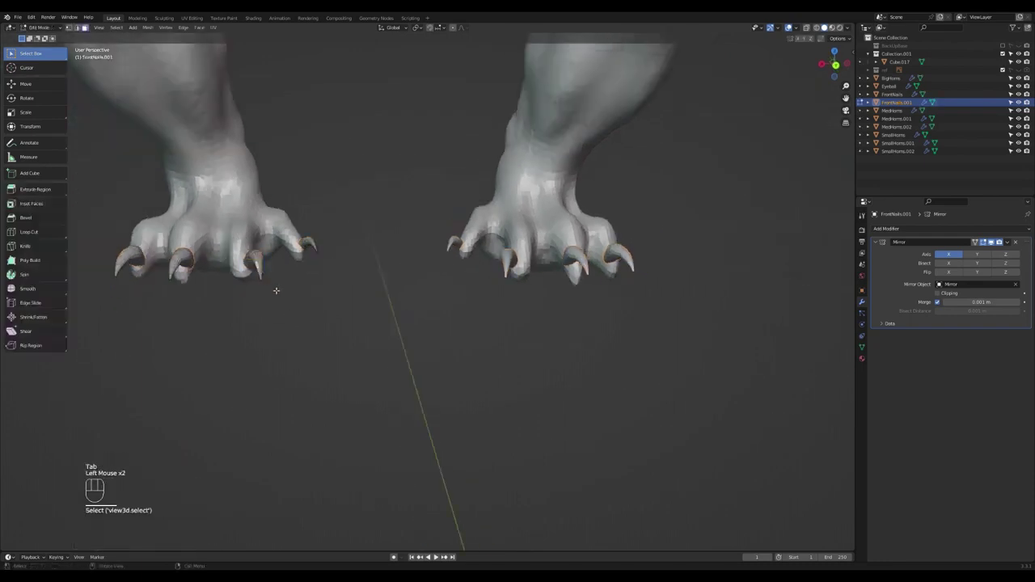
key(l)
middle_drag(265, 272, 276, 272)
key(g)
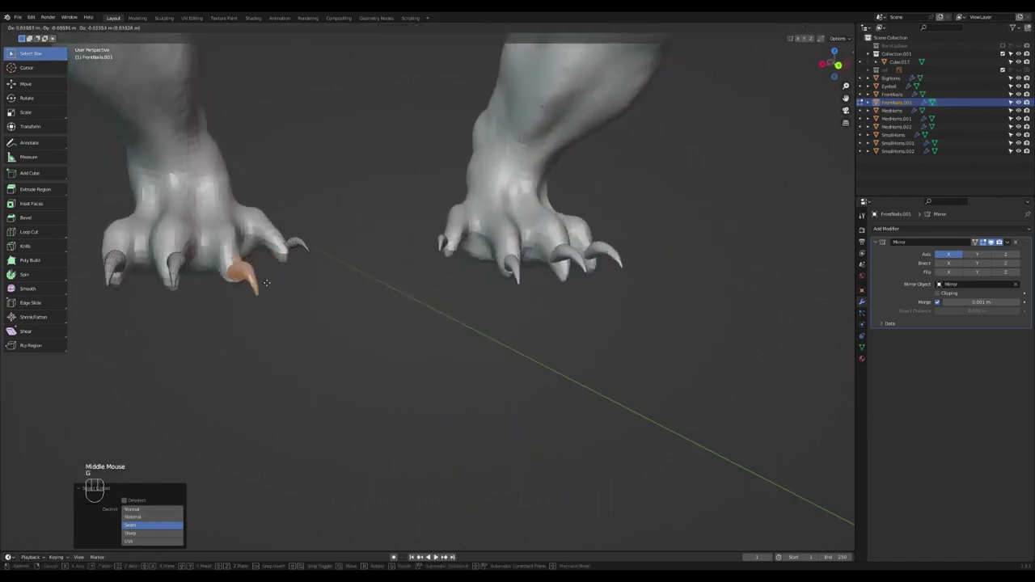
click(266, 282)
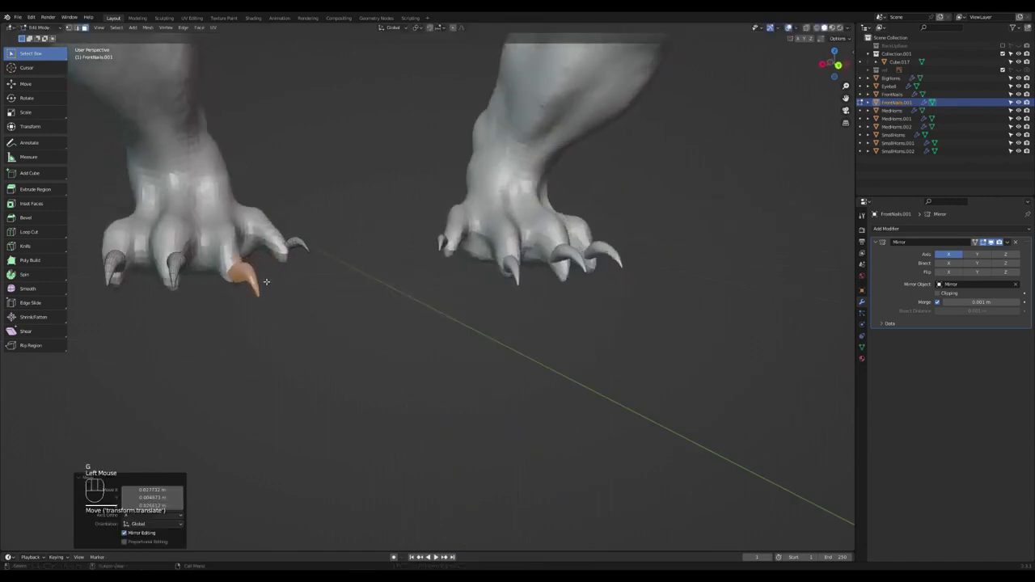
Move the hind foot's middle claw, second from the outside, and its innermost claw onto their toe tips
click(179, 270)
key(l)
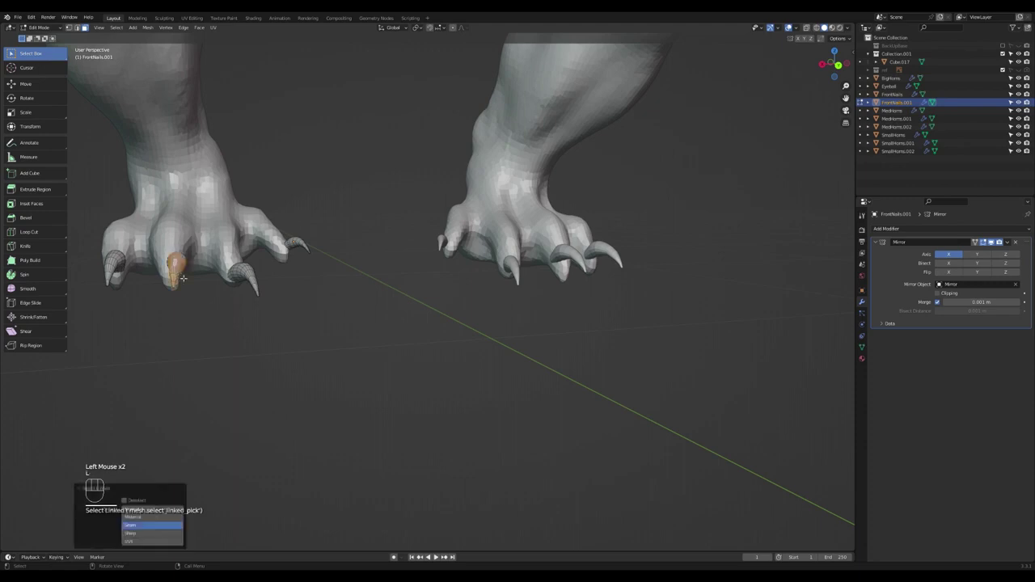
key(g)
click(188, 270)
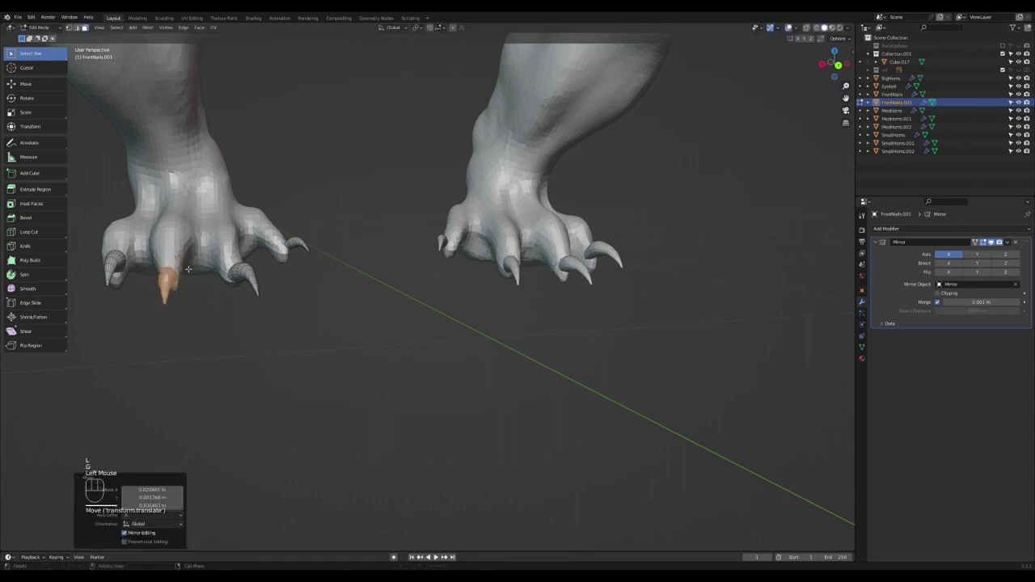
click(307, 251)
key(l)
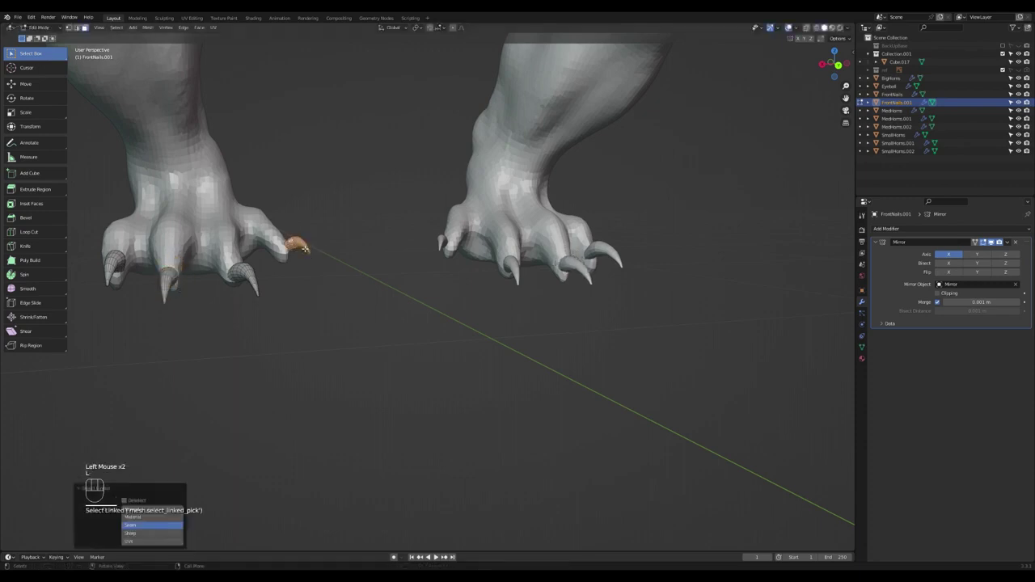
key(g)
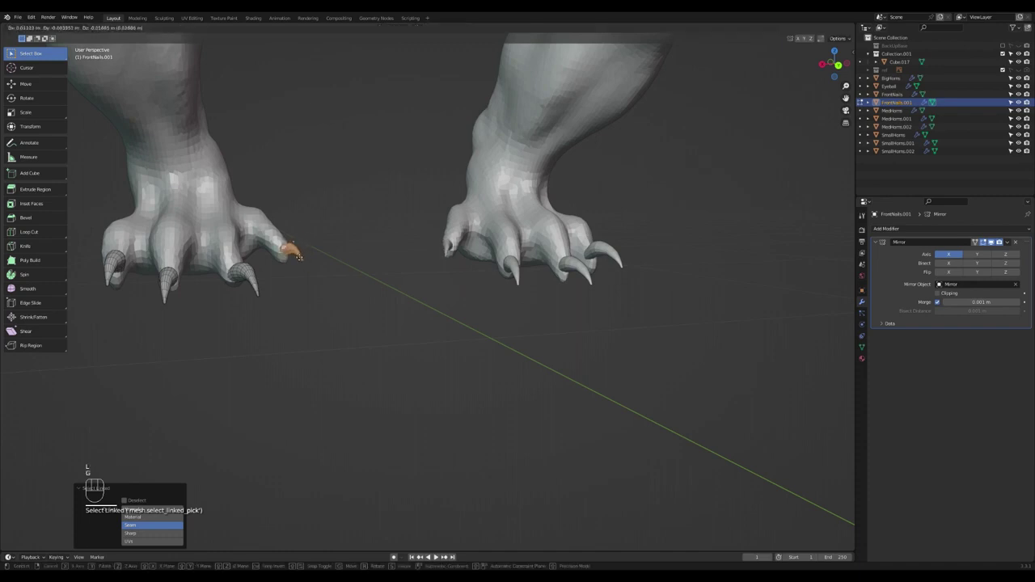
click(299, 259)
Select the hind foot's outermost claw, move it down onto its toe tip, and return to Object Mode
click(123, 264)
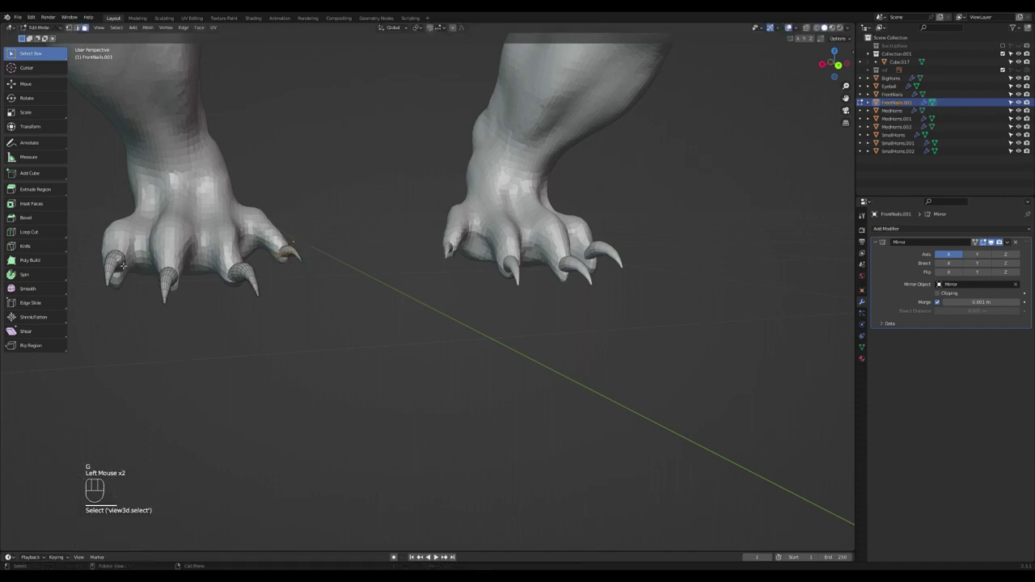
key(g)
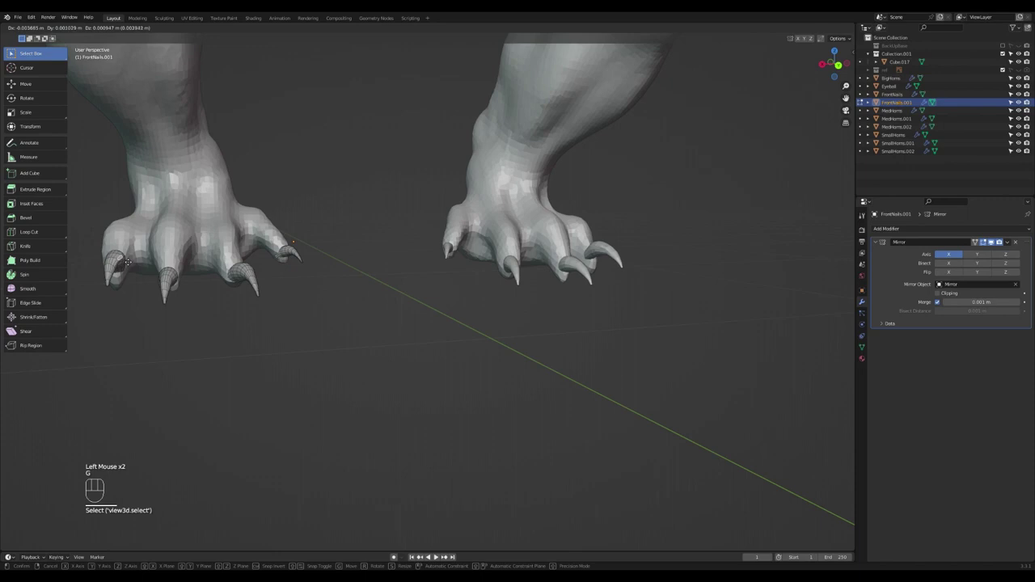
key(Escape)
key(l)
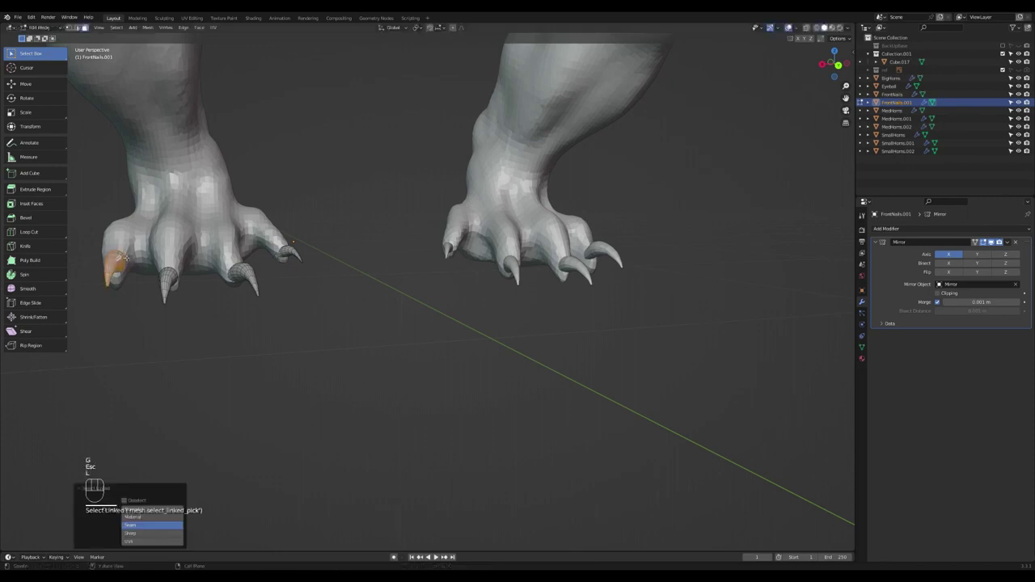
key(g)
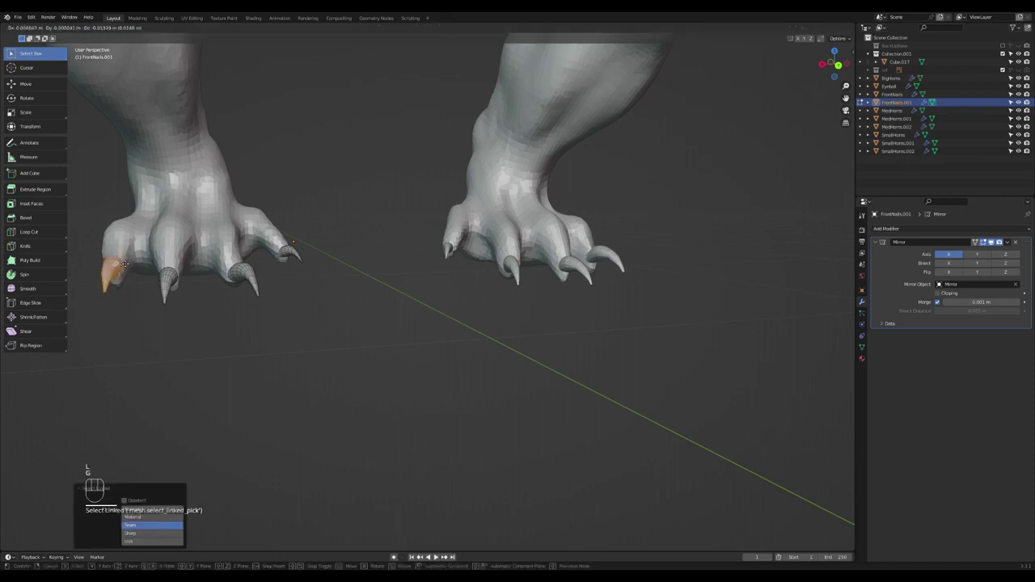
click(124, 265)
click(179, 276)
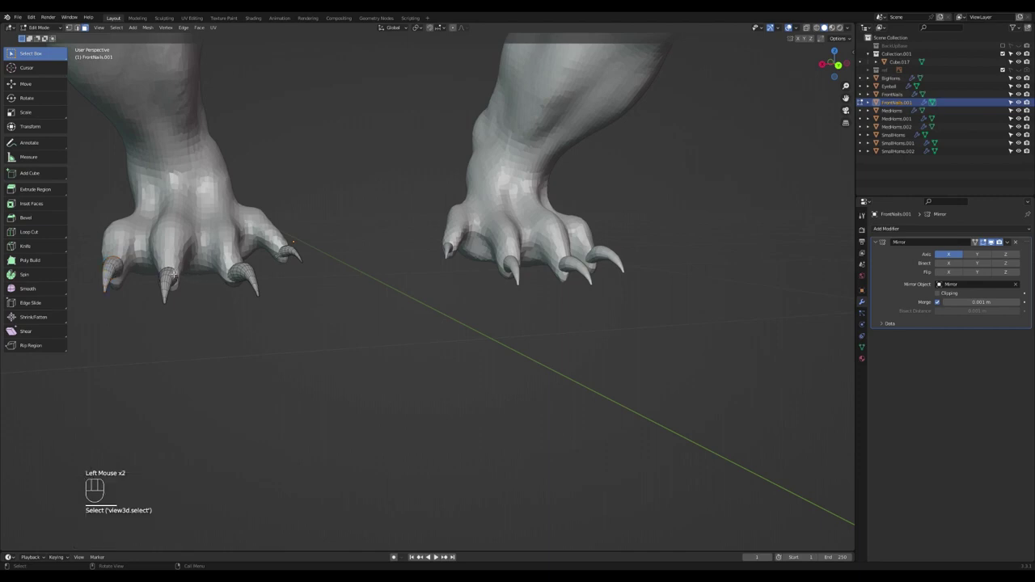
middle_drag(130, 271, 496, 286)
scroll(140, 263, down, 6)
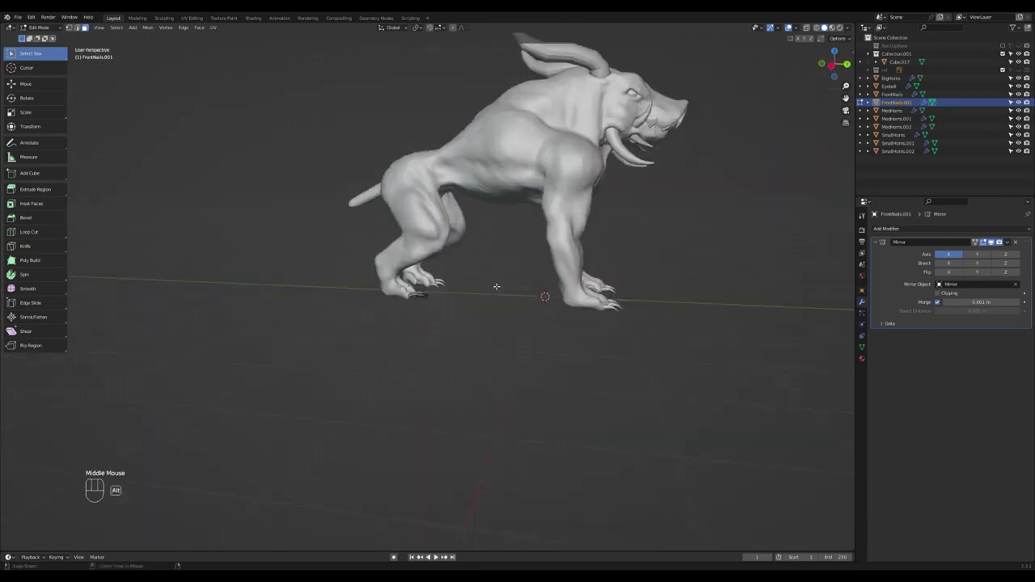
key(Tab)
Rename the hind claws object FrontNails.001 as BackNails
scroll(493, 280, down, 2)
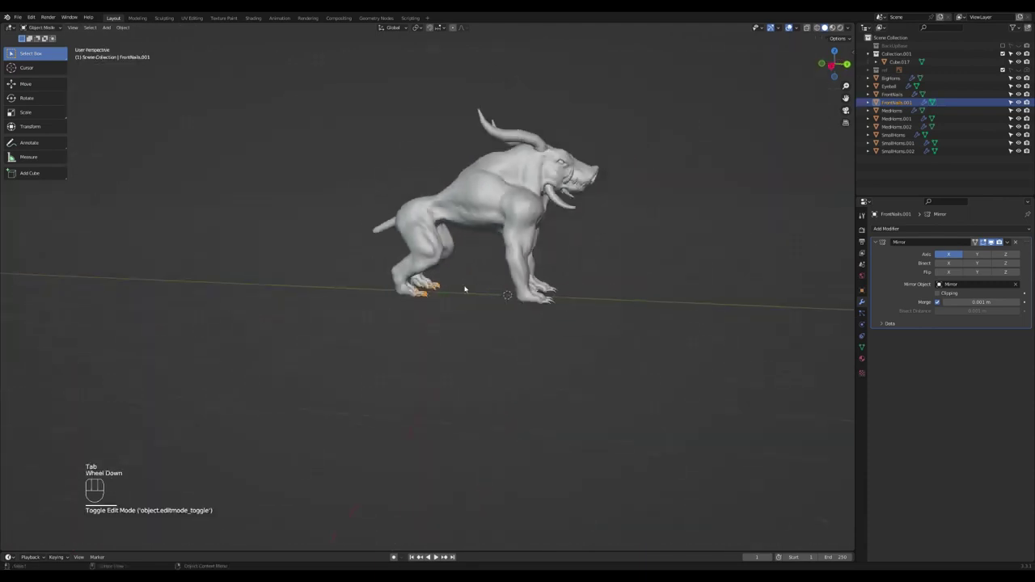
click(539, 283)
shift+middle_drag(539, 283, 297, 288)
scroll(254, 317, up, 2)
shift+middle_drag(254, 317, 566, 272)
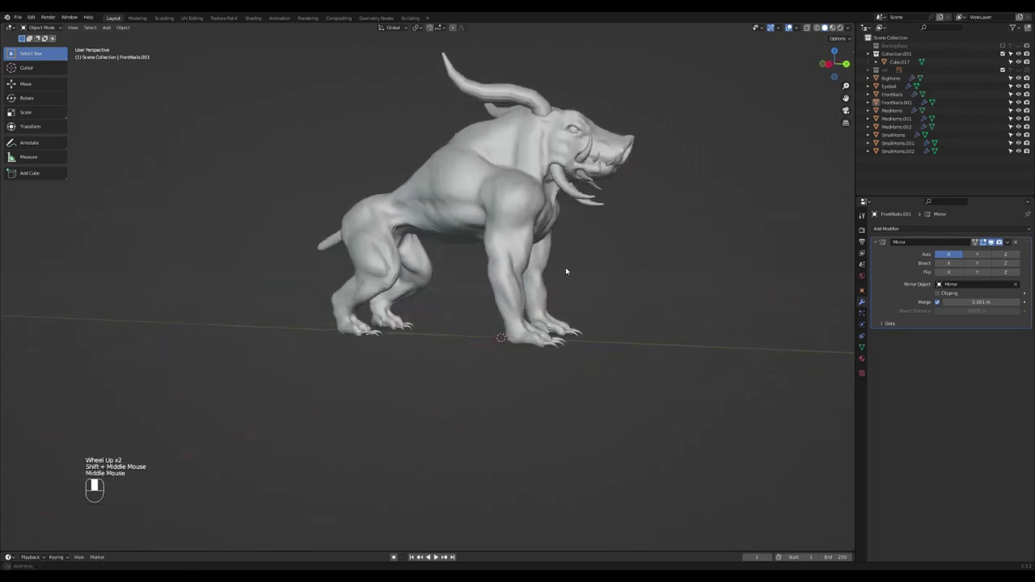
click(903, 103)
double_click(895, 104)
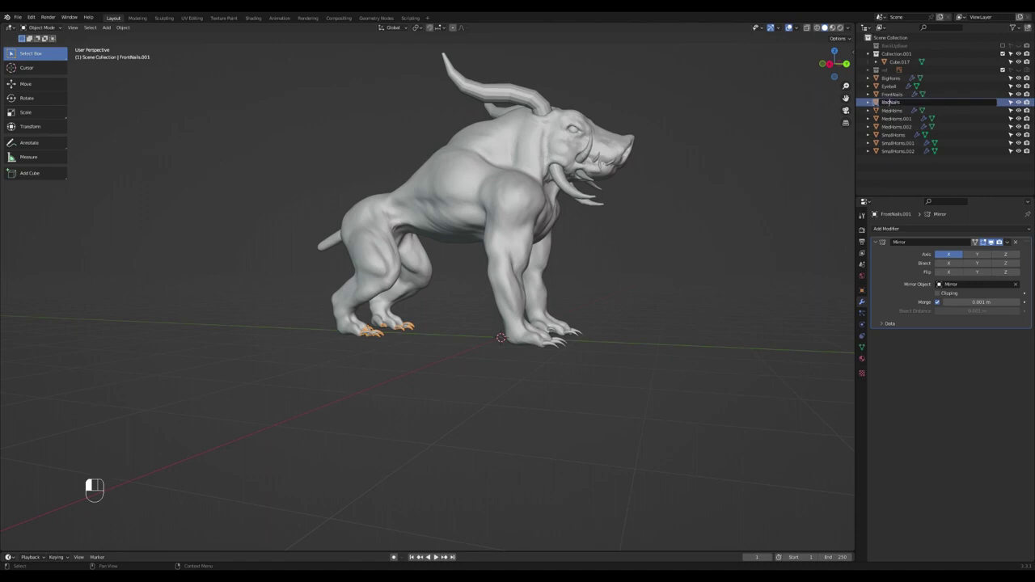
key(Return)
middle_drag(598, 235, 571, 196)
scroll(566, 217, up, 2)
scroll(563, 208, down, 3)
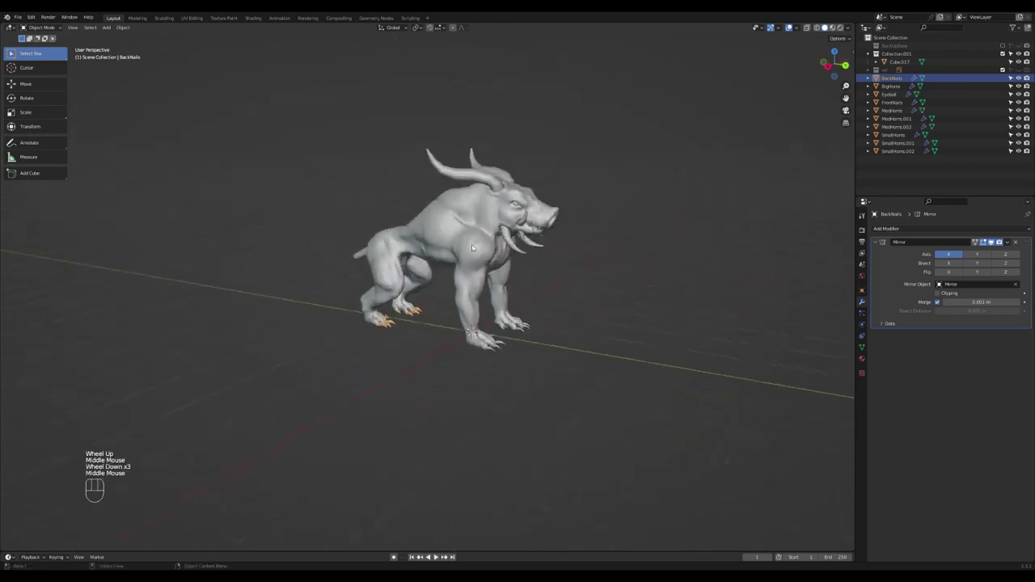
mouse_move(527, 233)
middle_down()
mouse_move(509, 220)
mouse_move(543, 226)
middle_up()
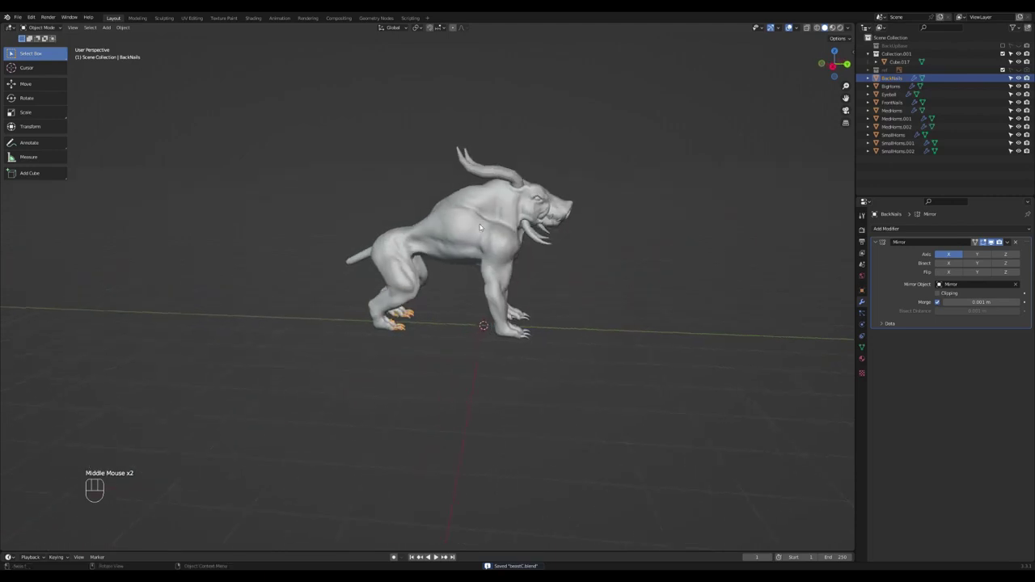
middle_drag(480, 228, 457, 231)
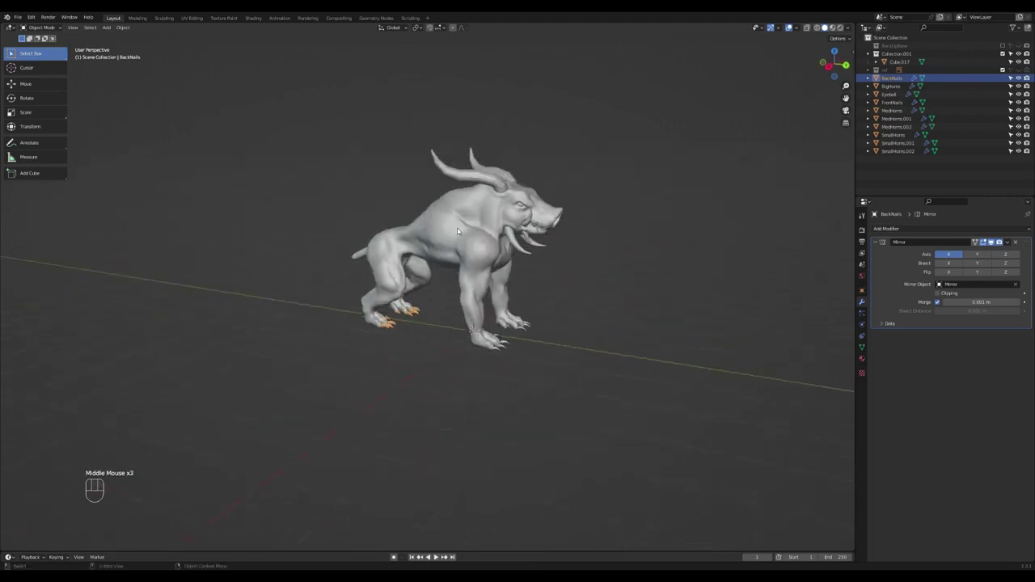